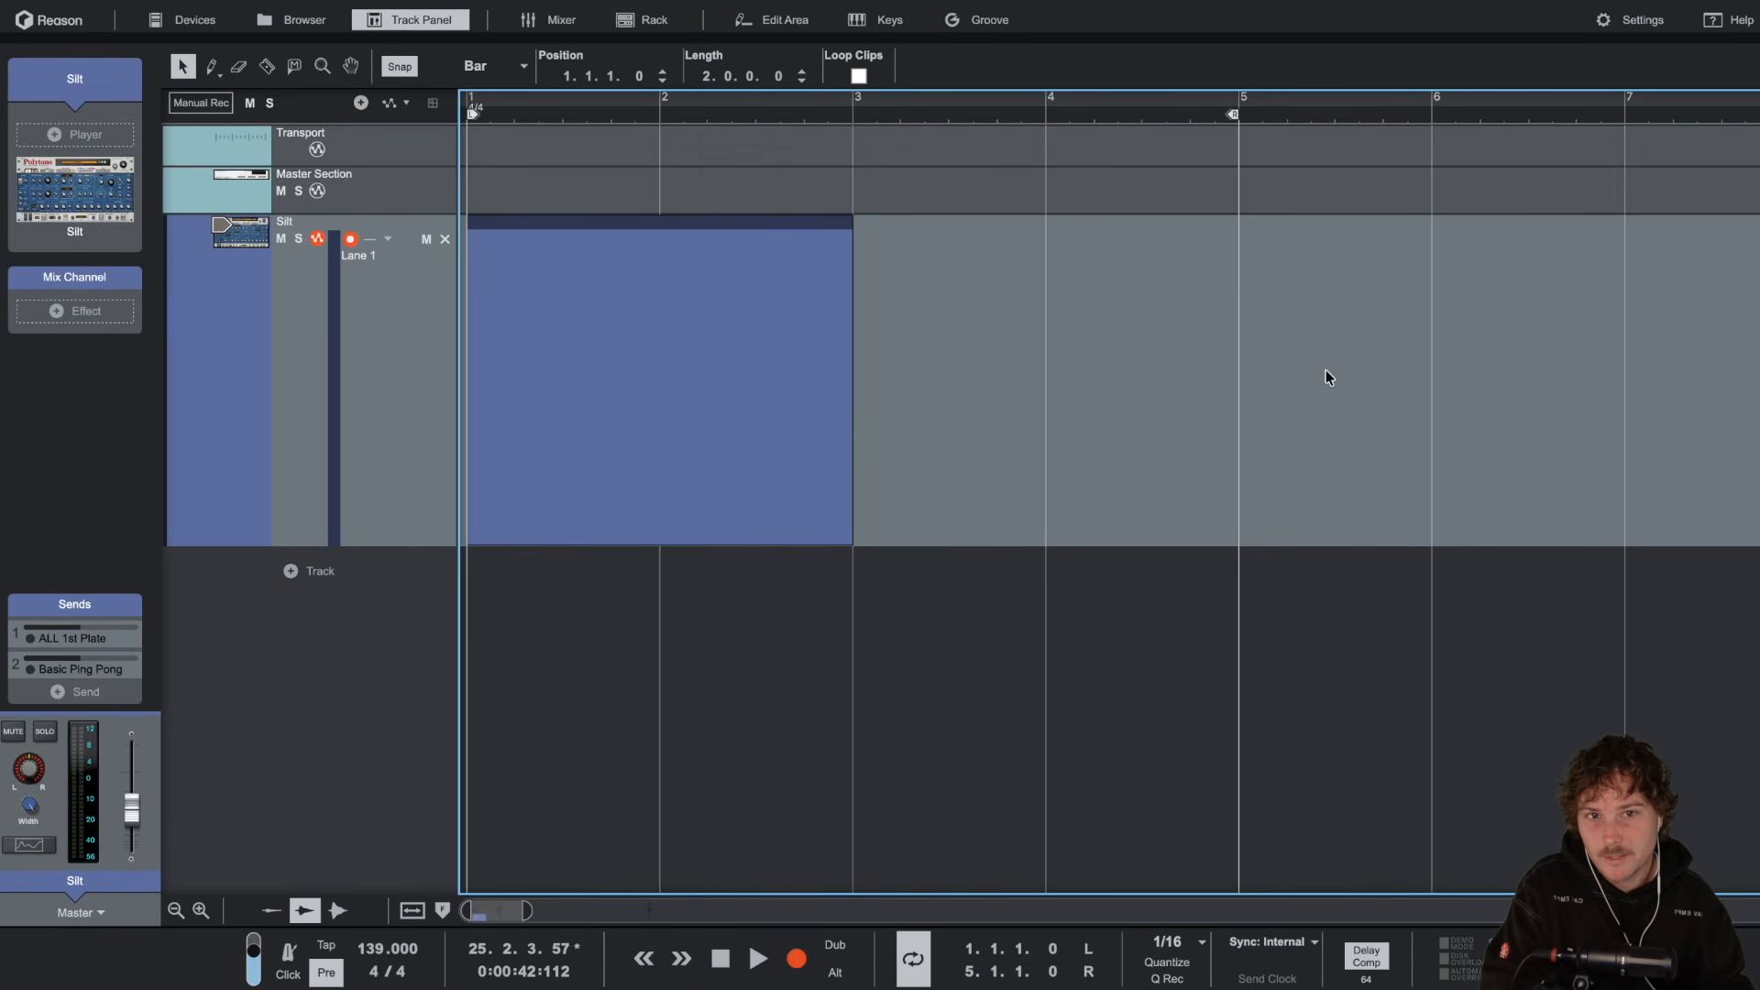
Step: Show the rack with the Silt track's Polytone device and hide it again
left_click(642, 19)
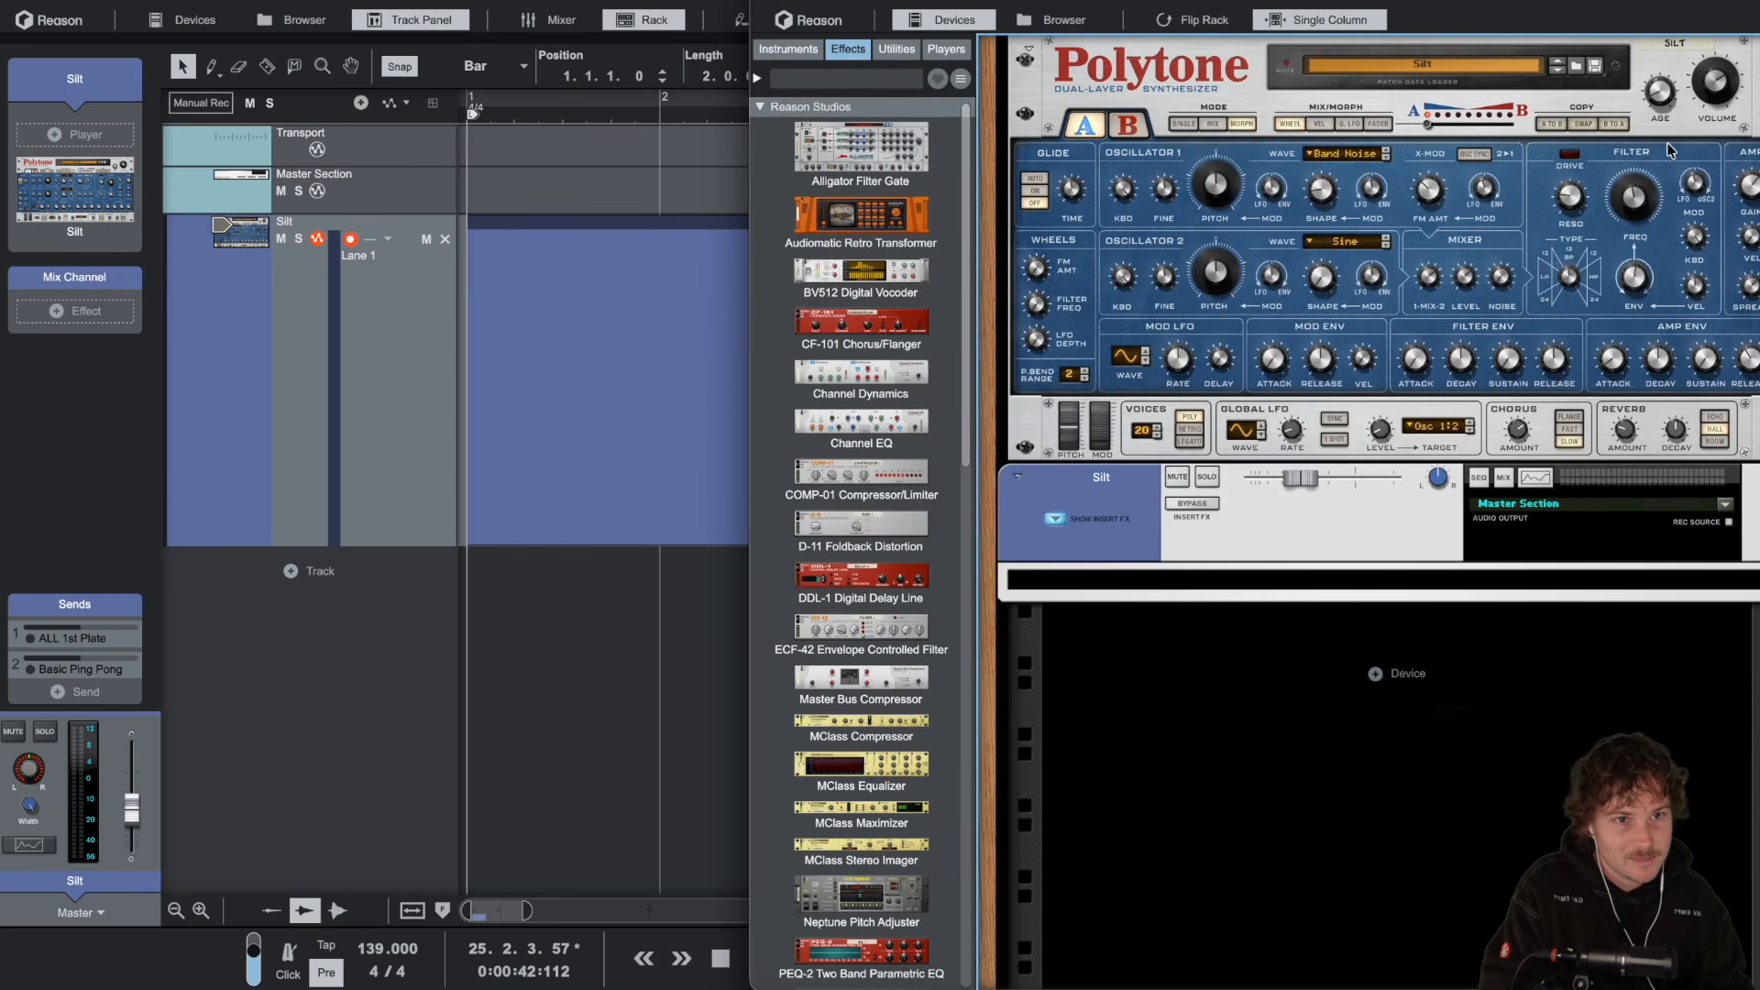
left_click(642, 19)
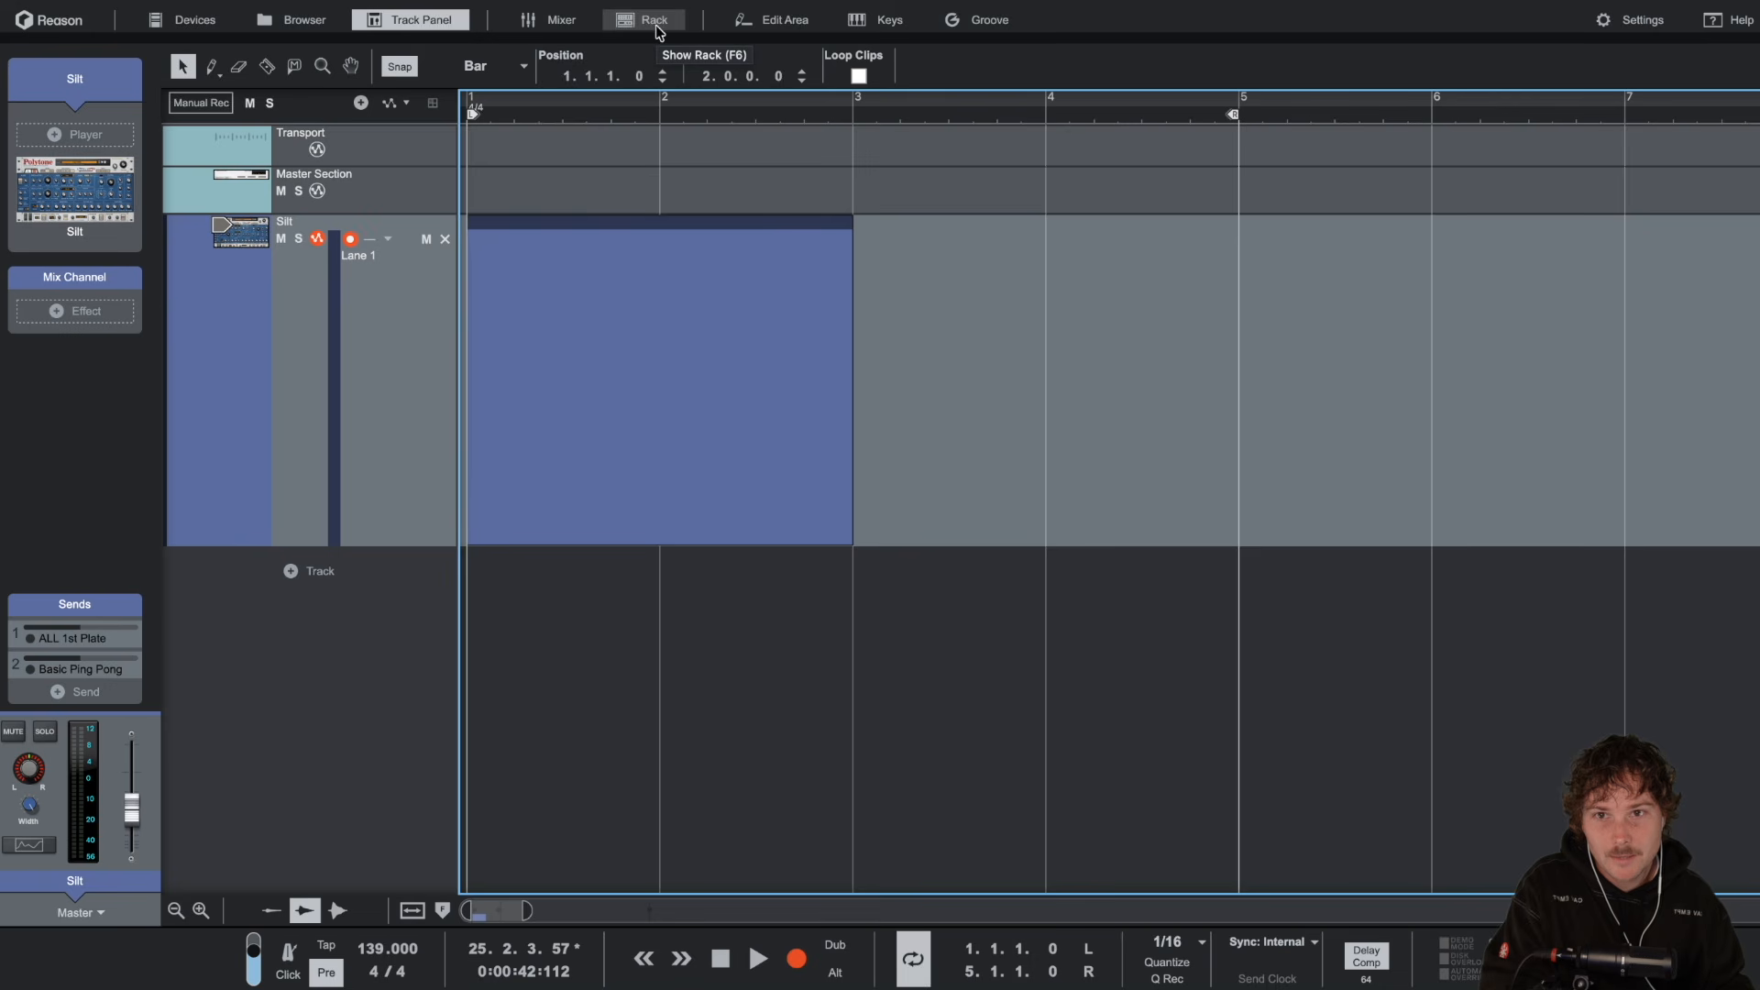
Step: Show the on-screen piano keys, play several notes on Silt with the computer keys and raise the octave to C4
left_click(904, 29)
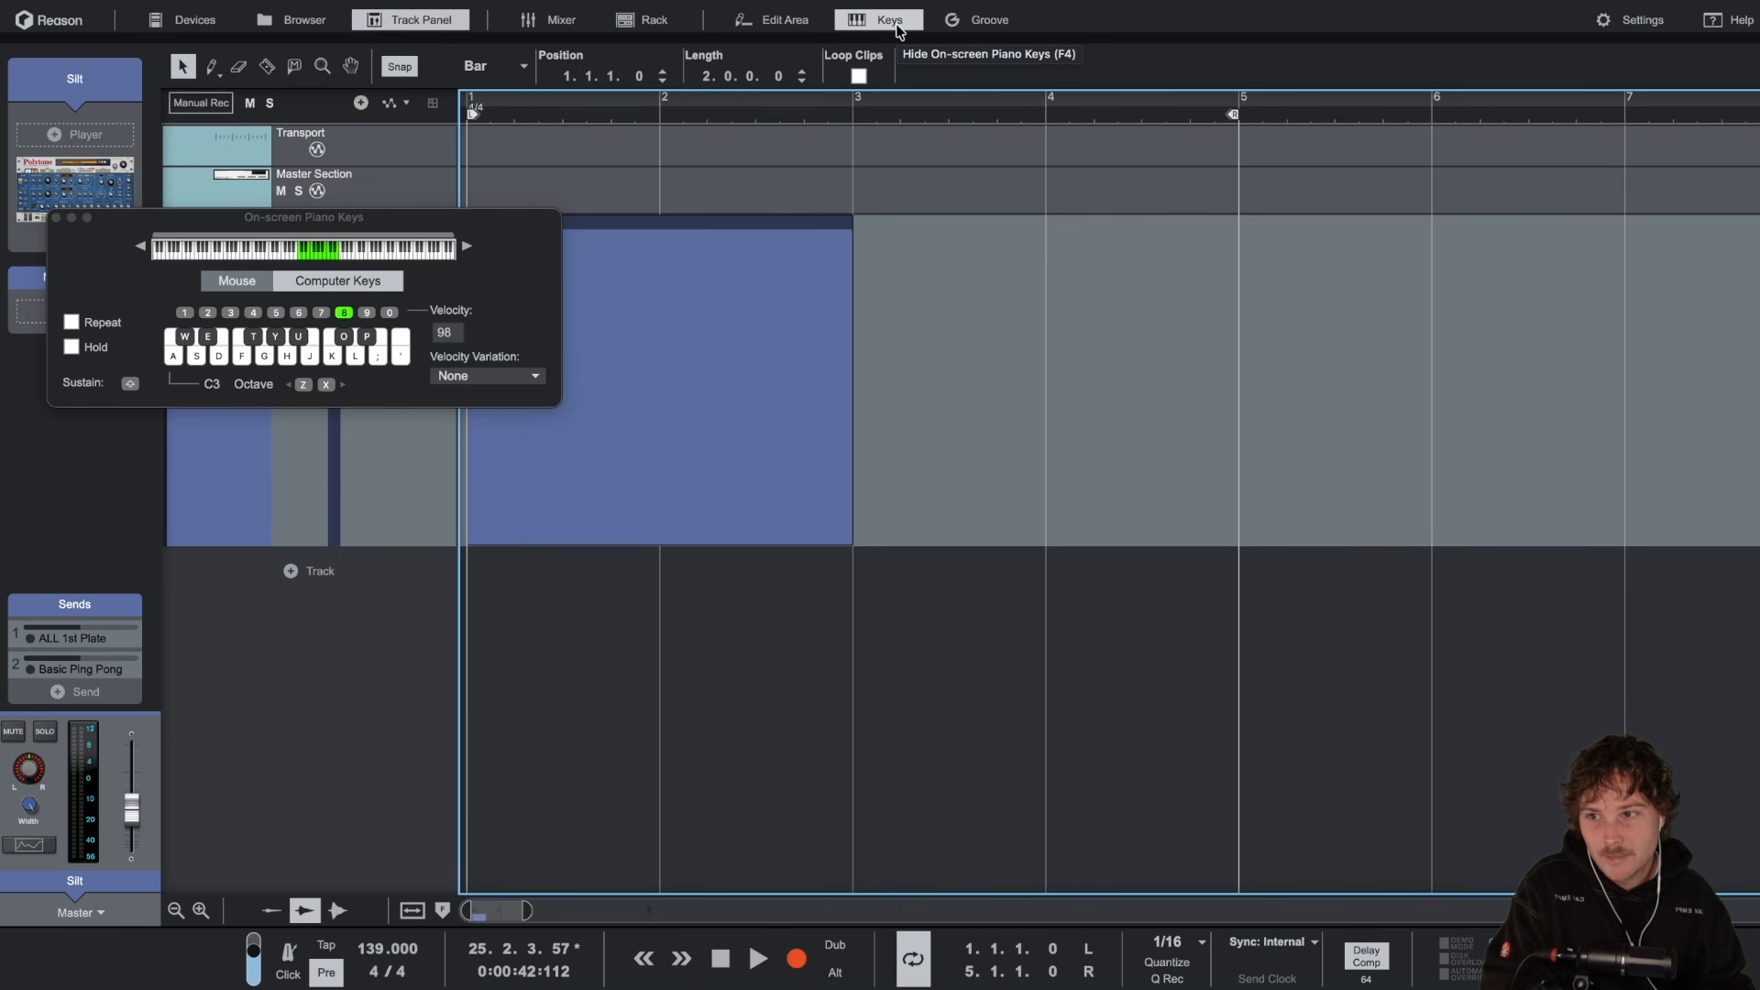
key("f")
key("s")
key("d")
key("f")
key("s")
key("x")
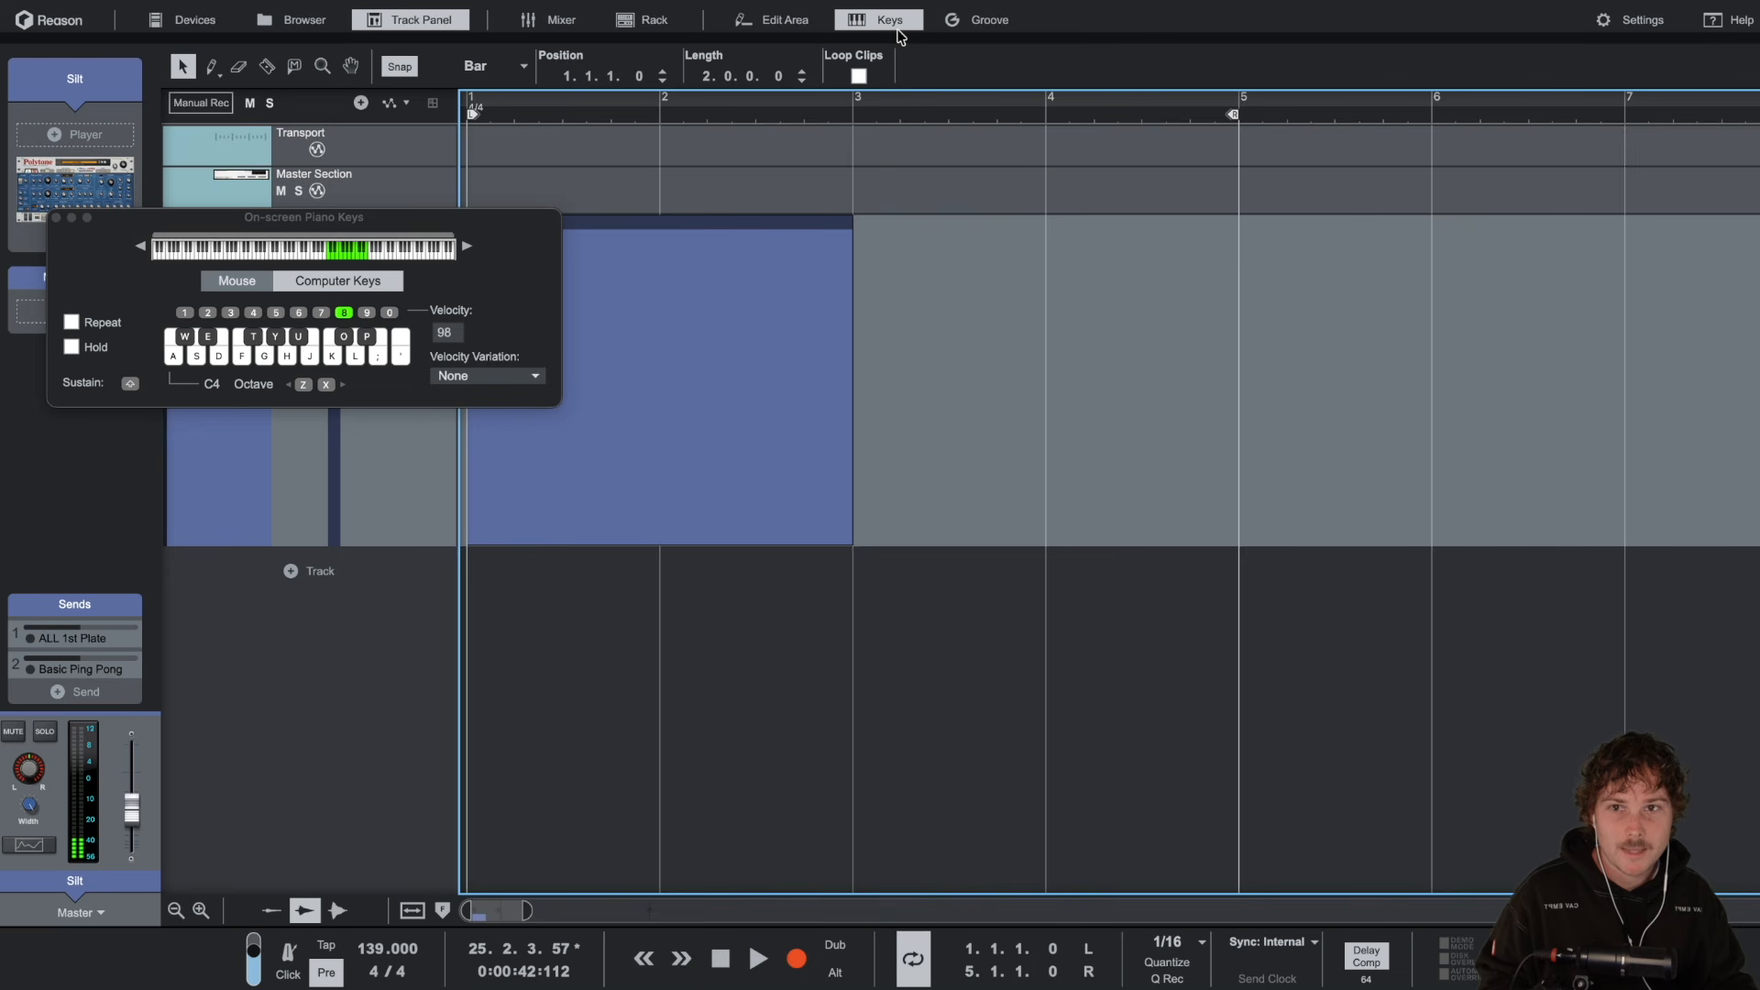
Step: View the empty Silt clip in the edit area and its device in the rack, hiding both views again
left_click(862, 14)
left_click(863, 15)
left_click(813, 25)
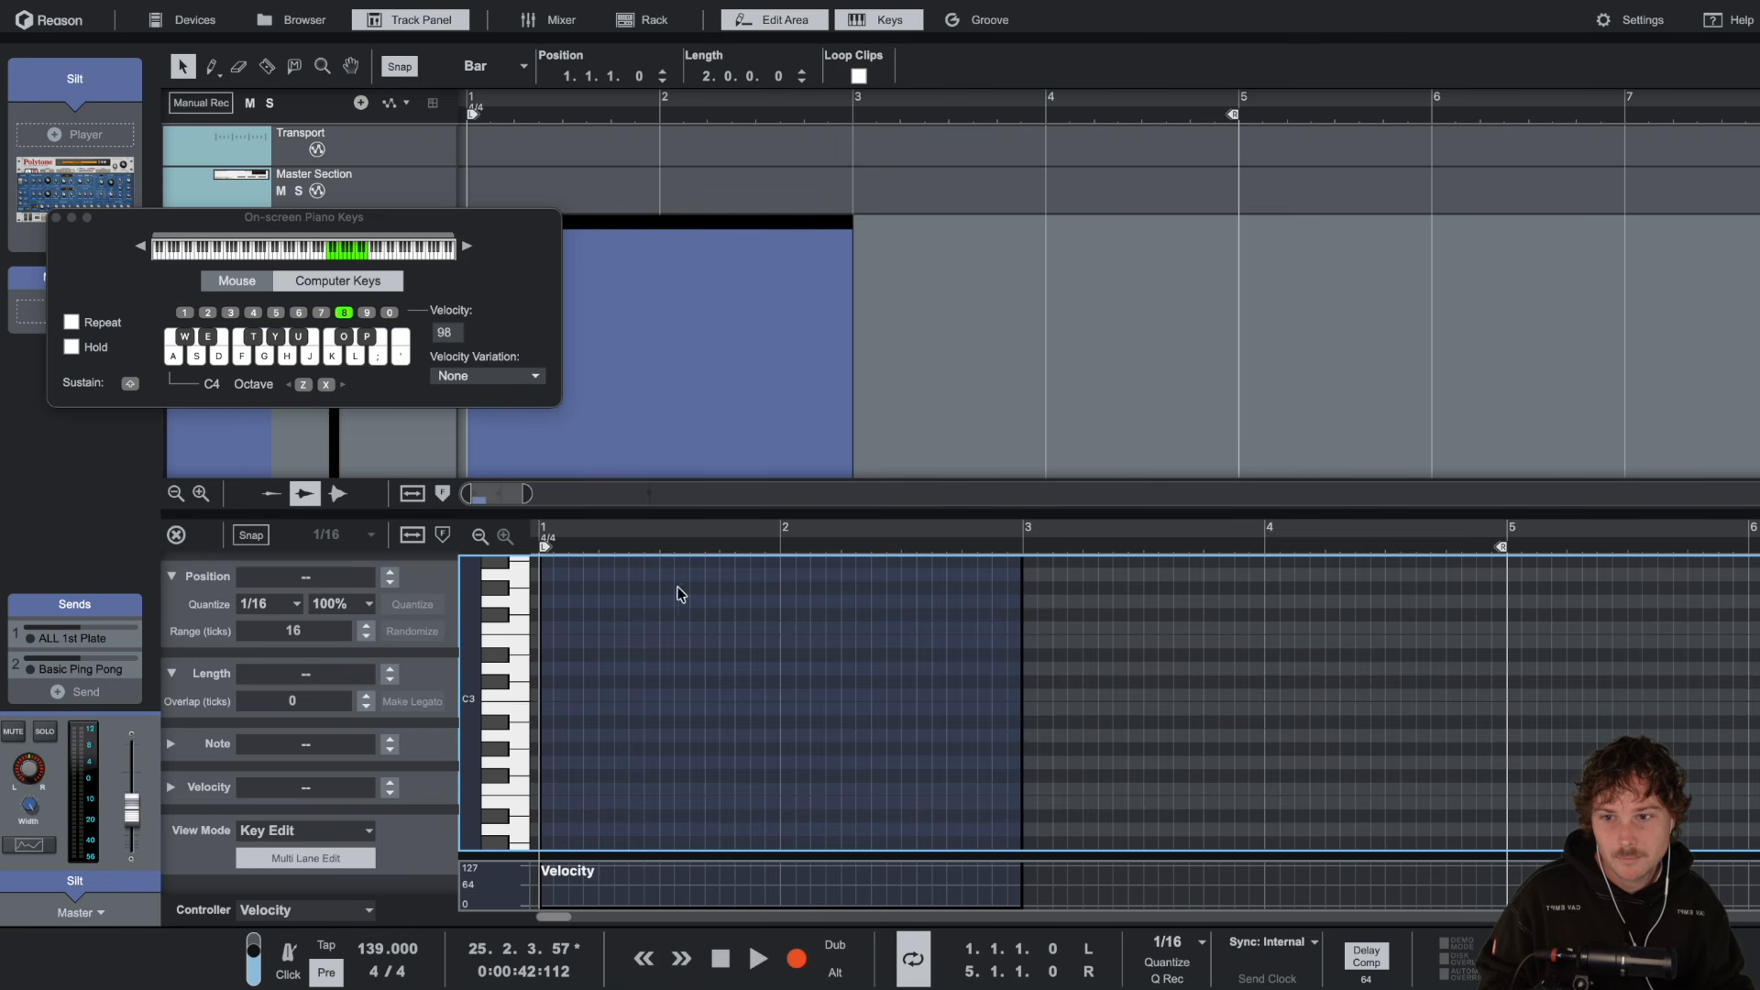
left_click(783, 19)
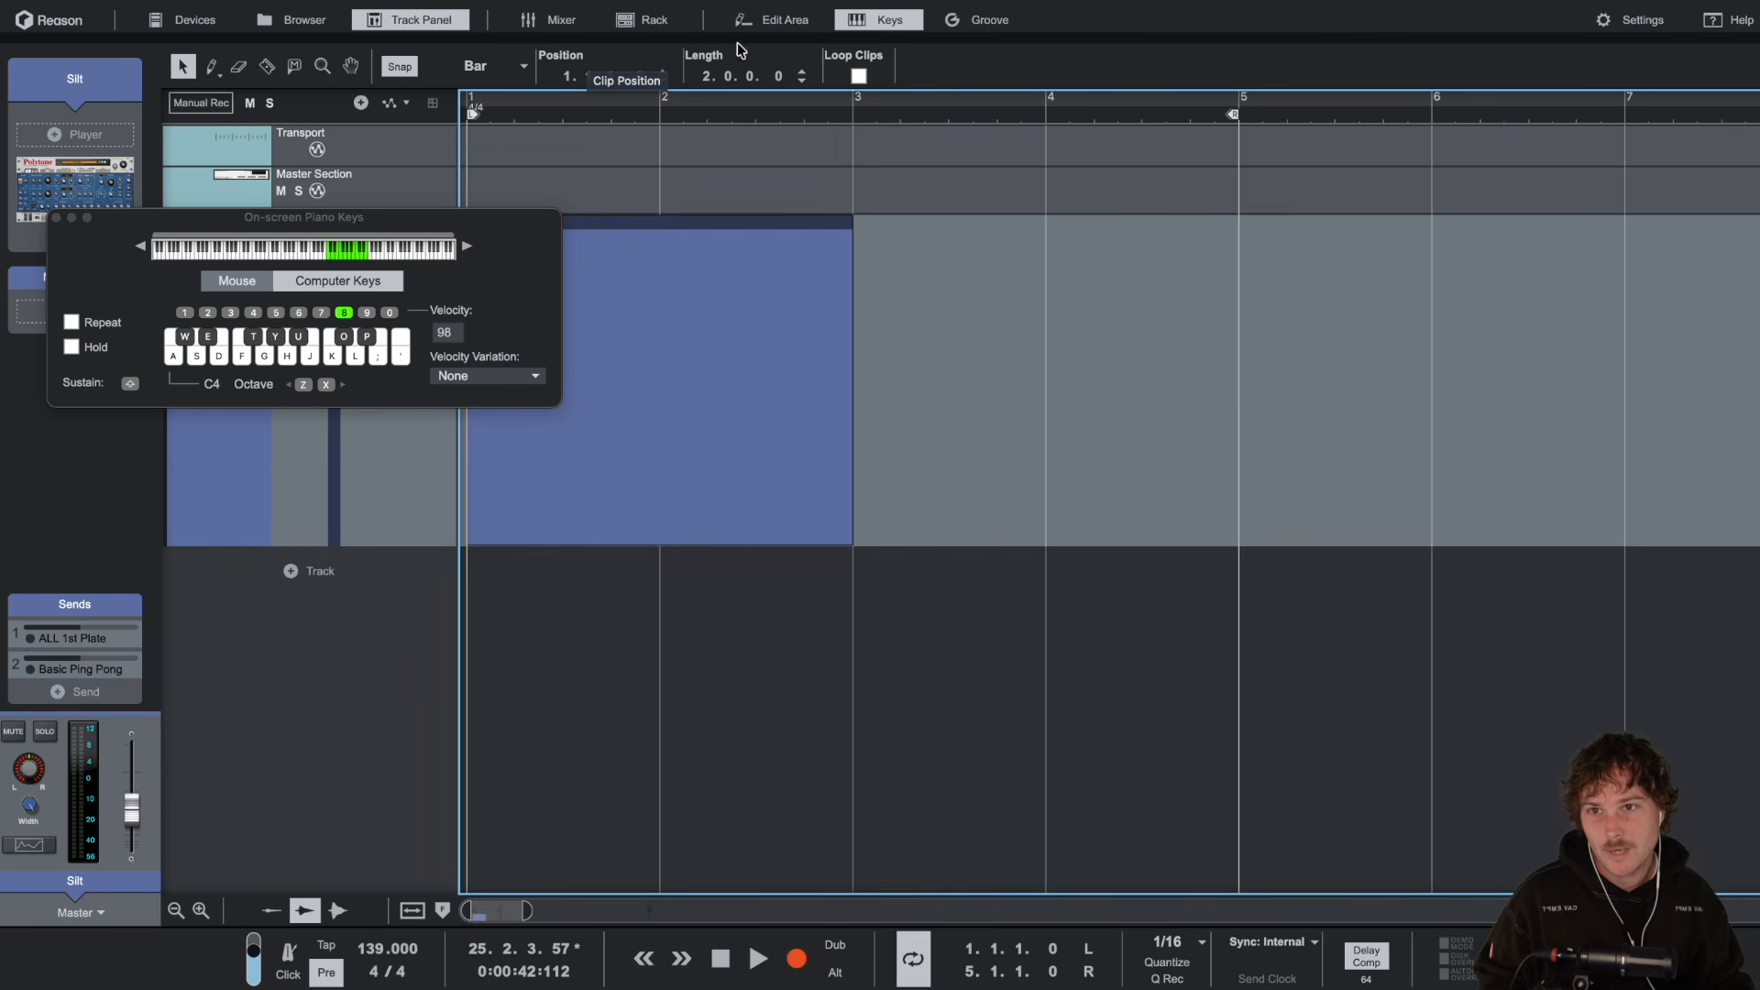
left_click(631, 22)
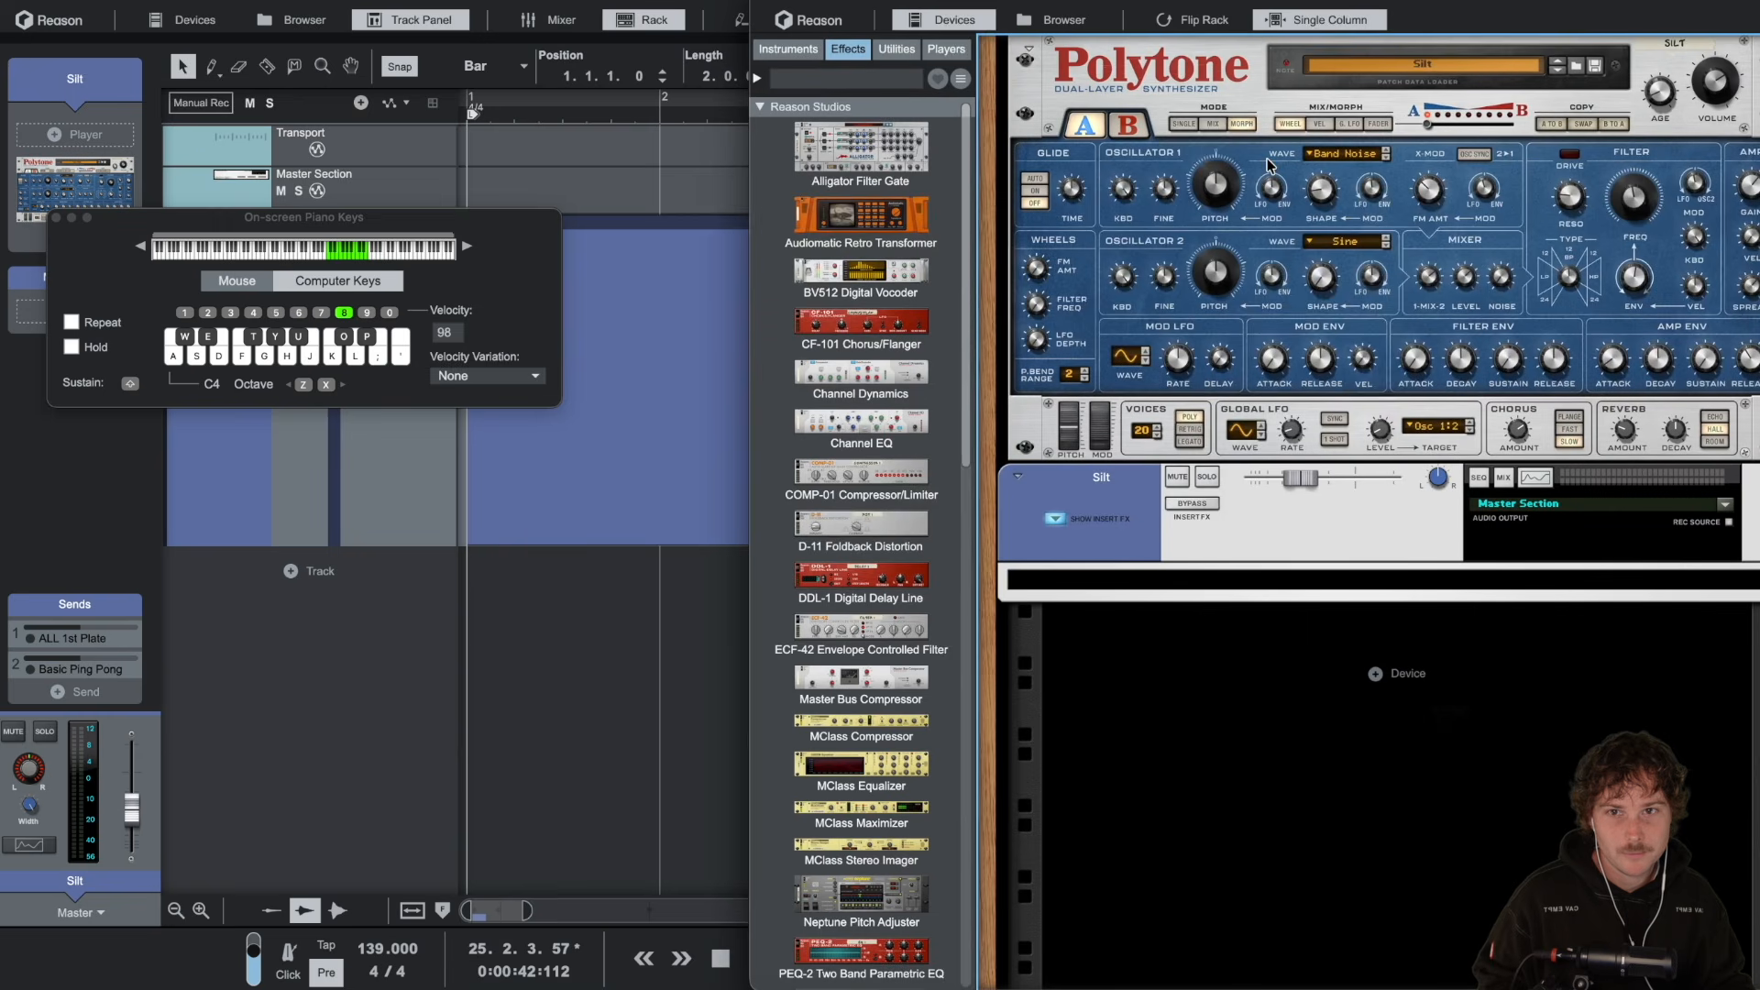
left_click(766, 1)
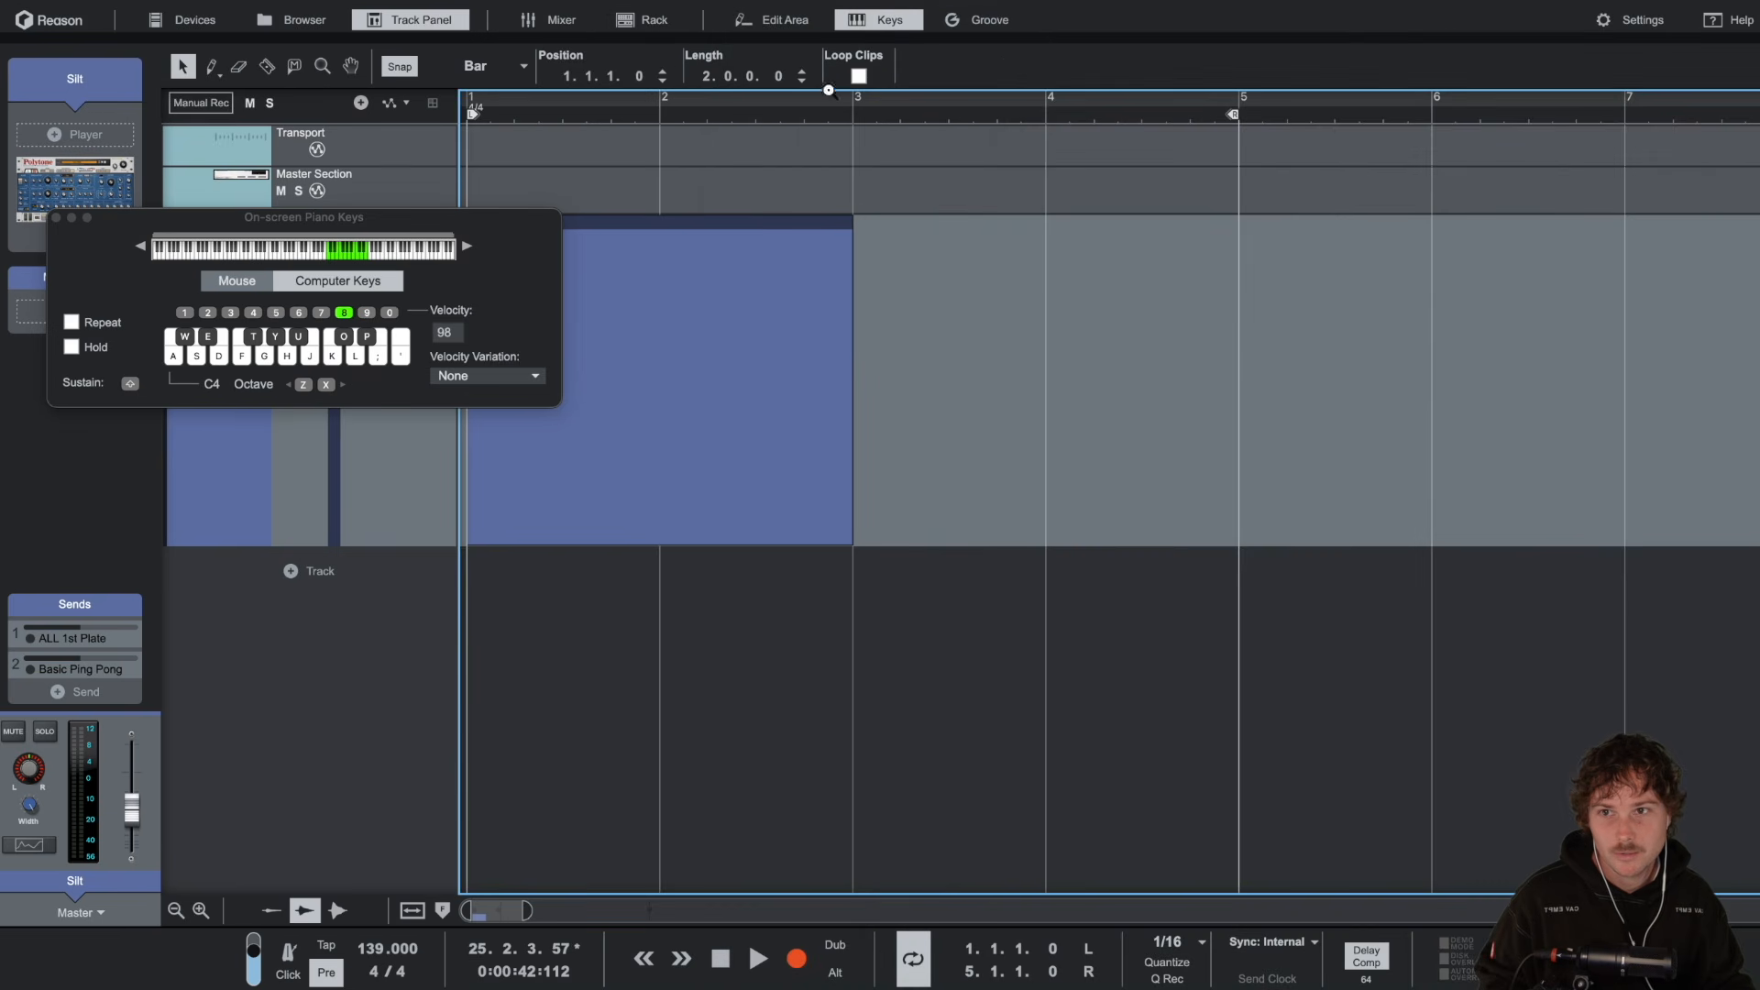
Step: Show the mixer, enlarge it and examine the channel strips from the faders up to the dynamics section
left_click(591, 24)
left_click(591, 24)
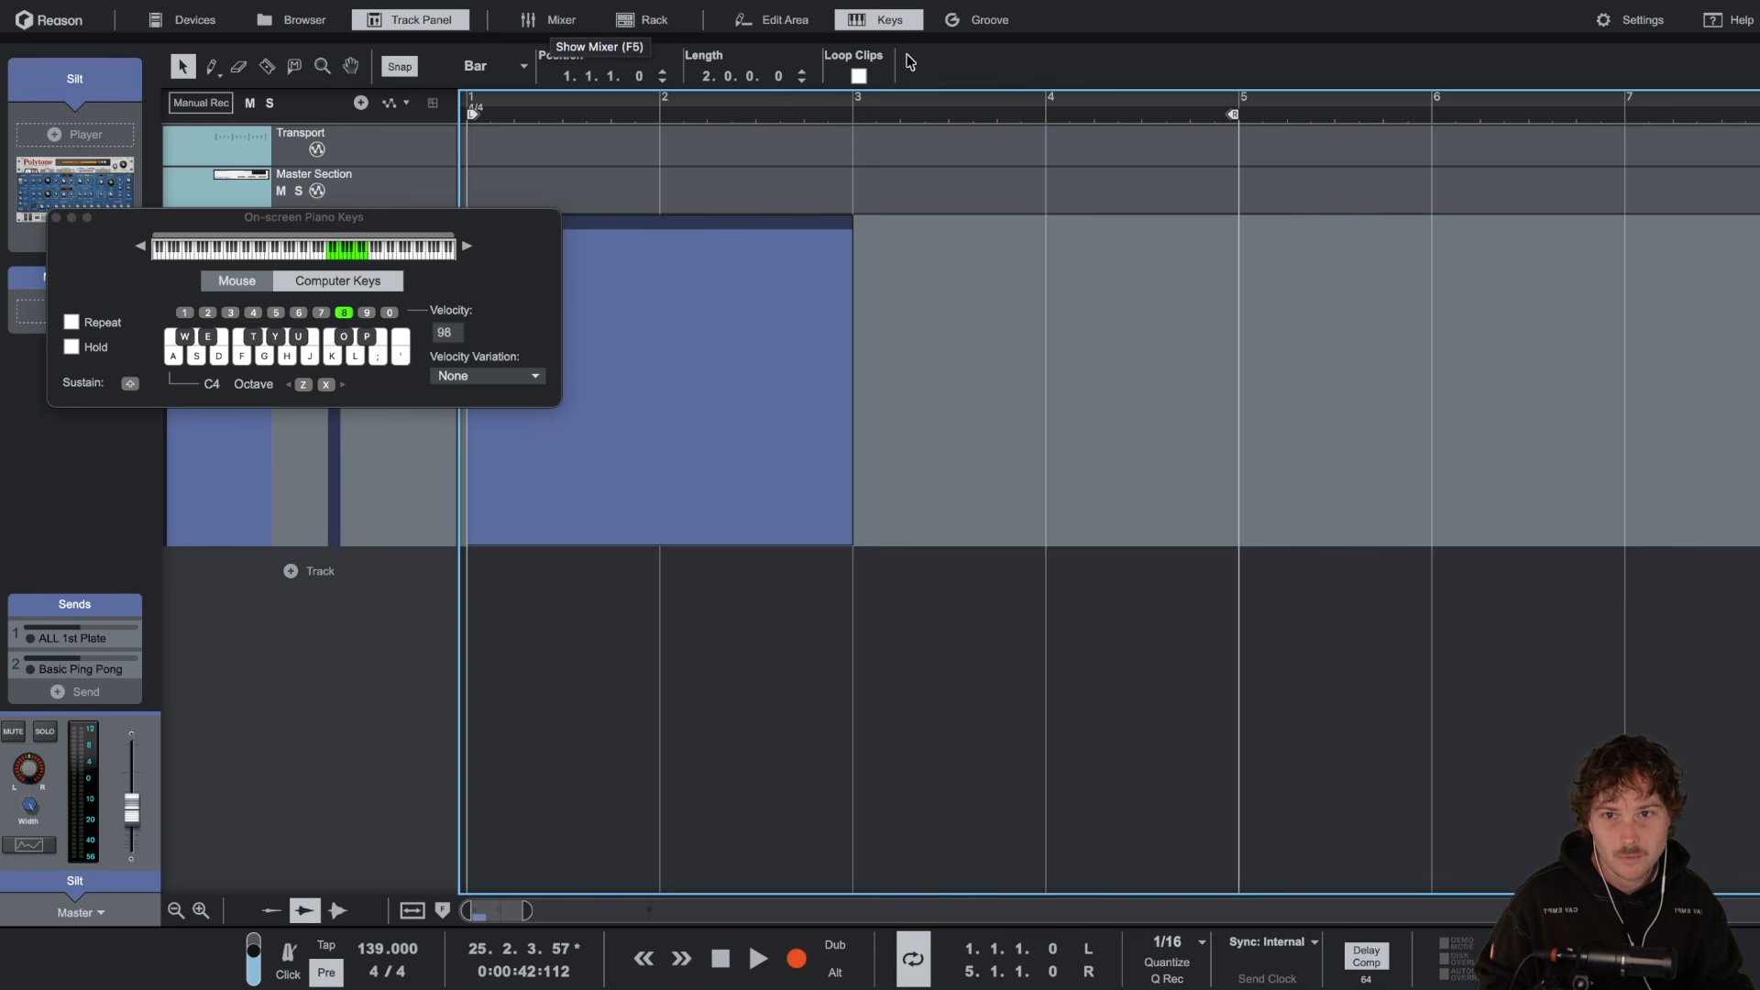
left_click_drag(1034, 39, 982, 660)
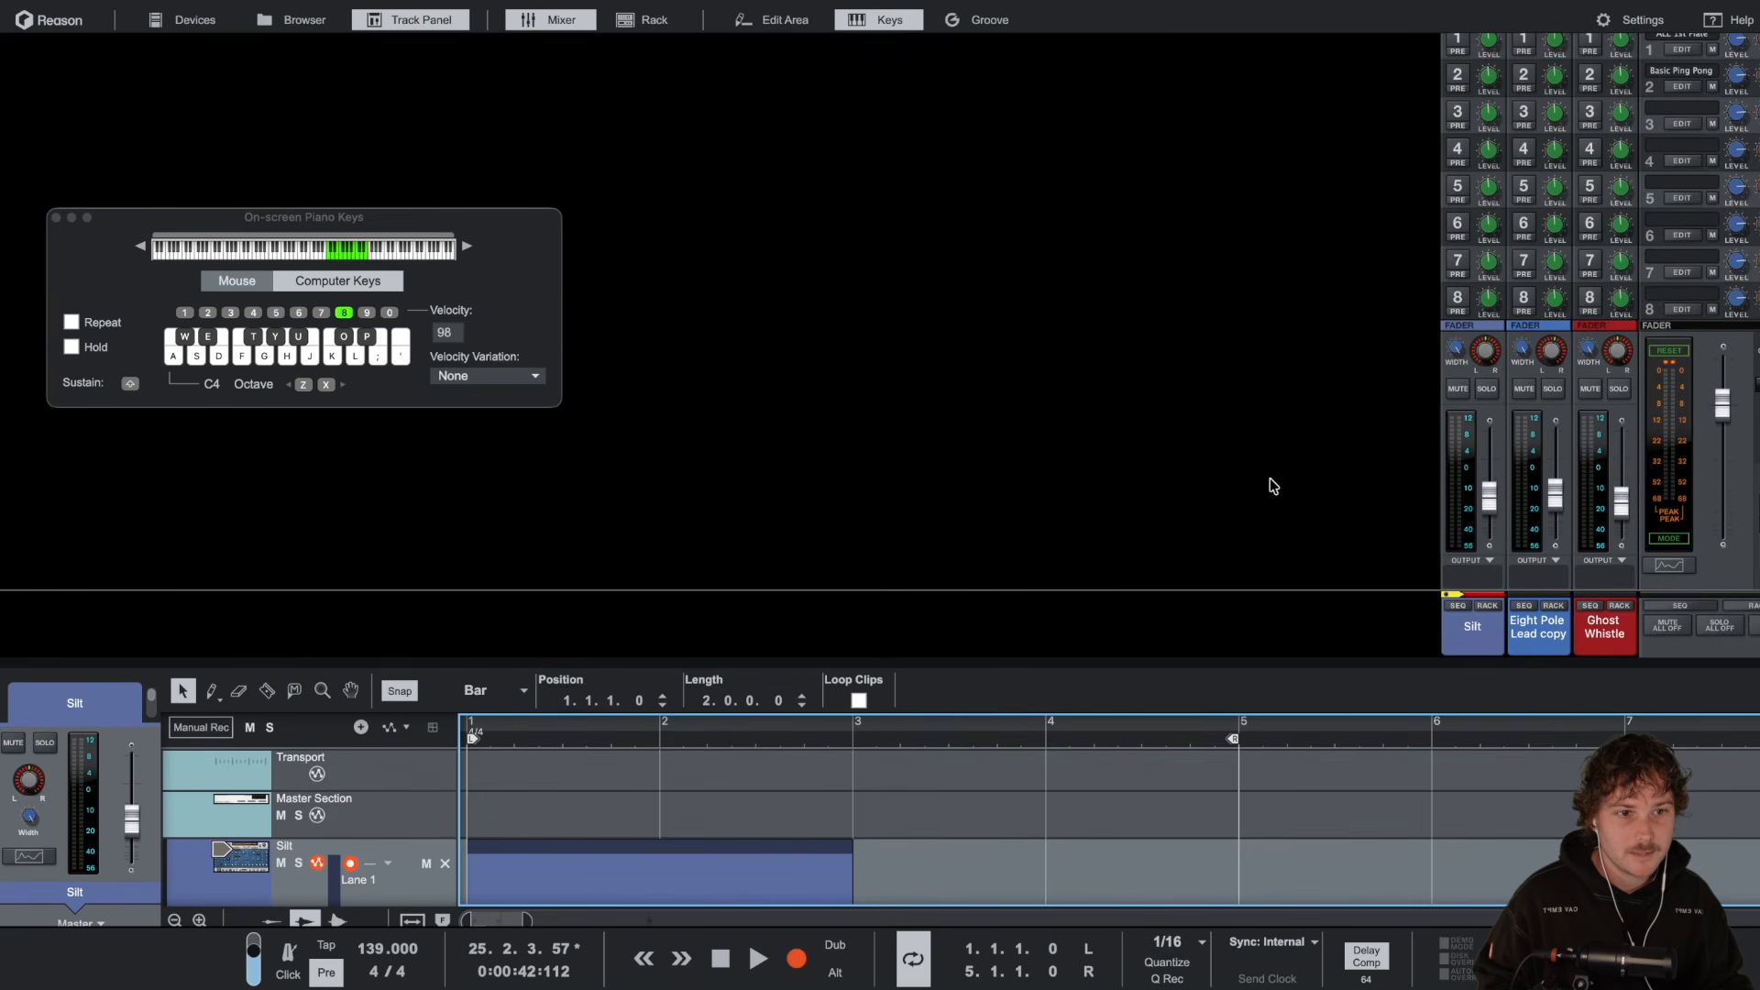
scroll(1274, 486, "up", 10)
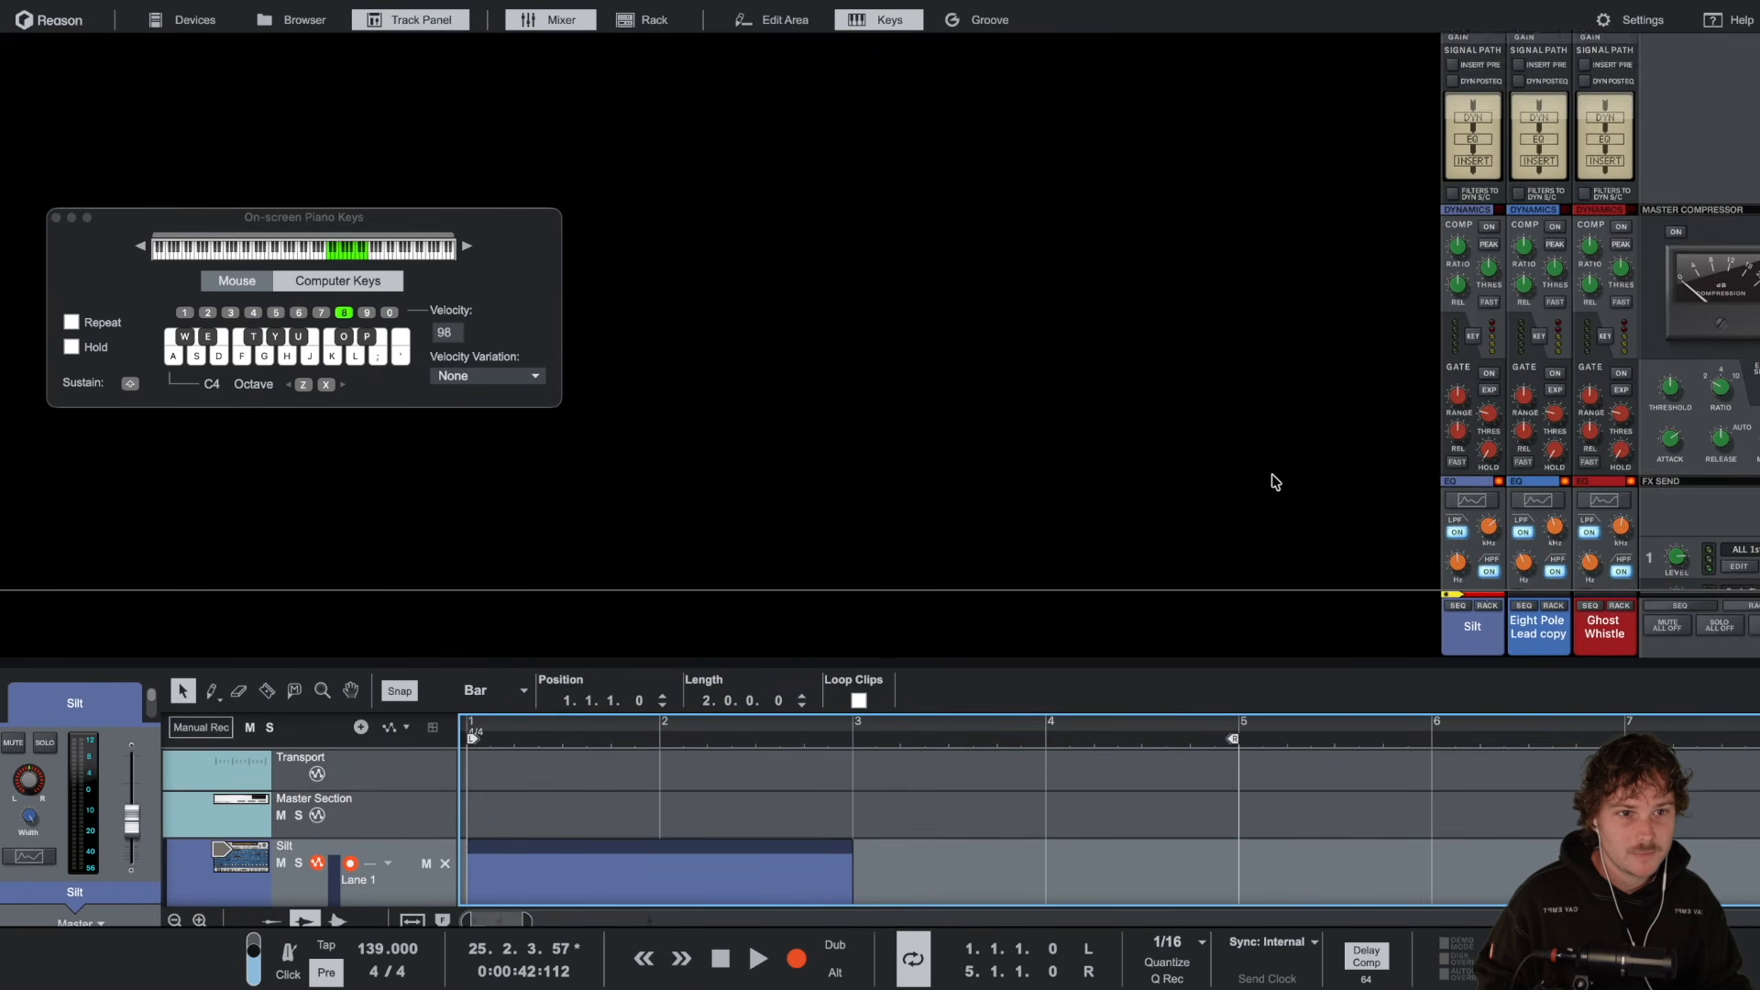
scroll(1274, 482, "down", 10)
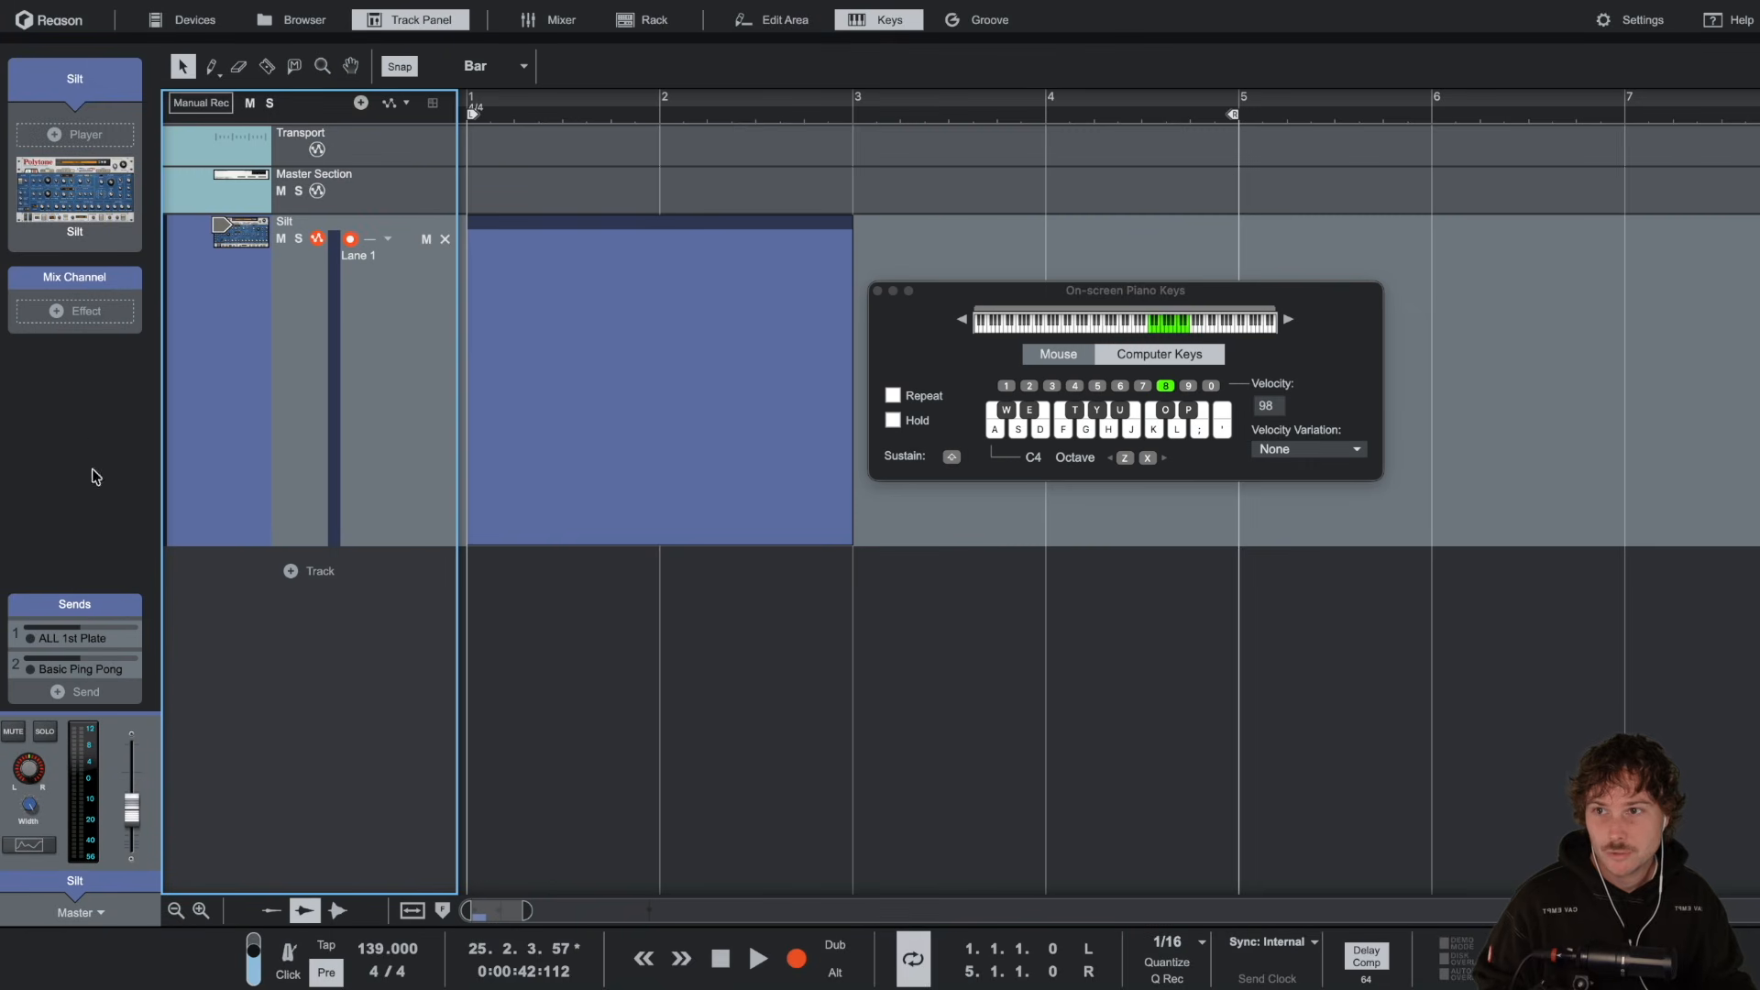
Step: Toggle the track panel off and on, and look through the player devices available for Silt
left_click(429, 22)
left_click(429, 22)
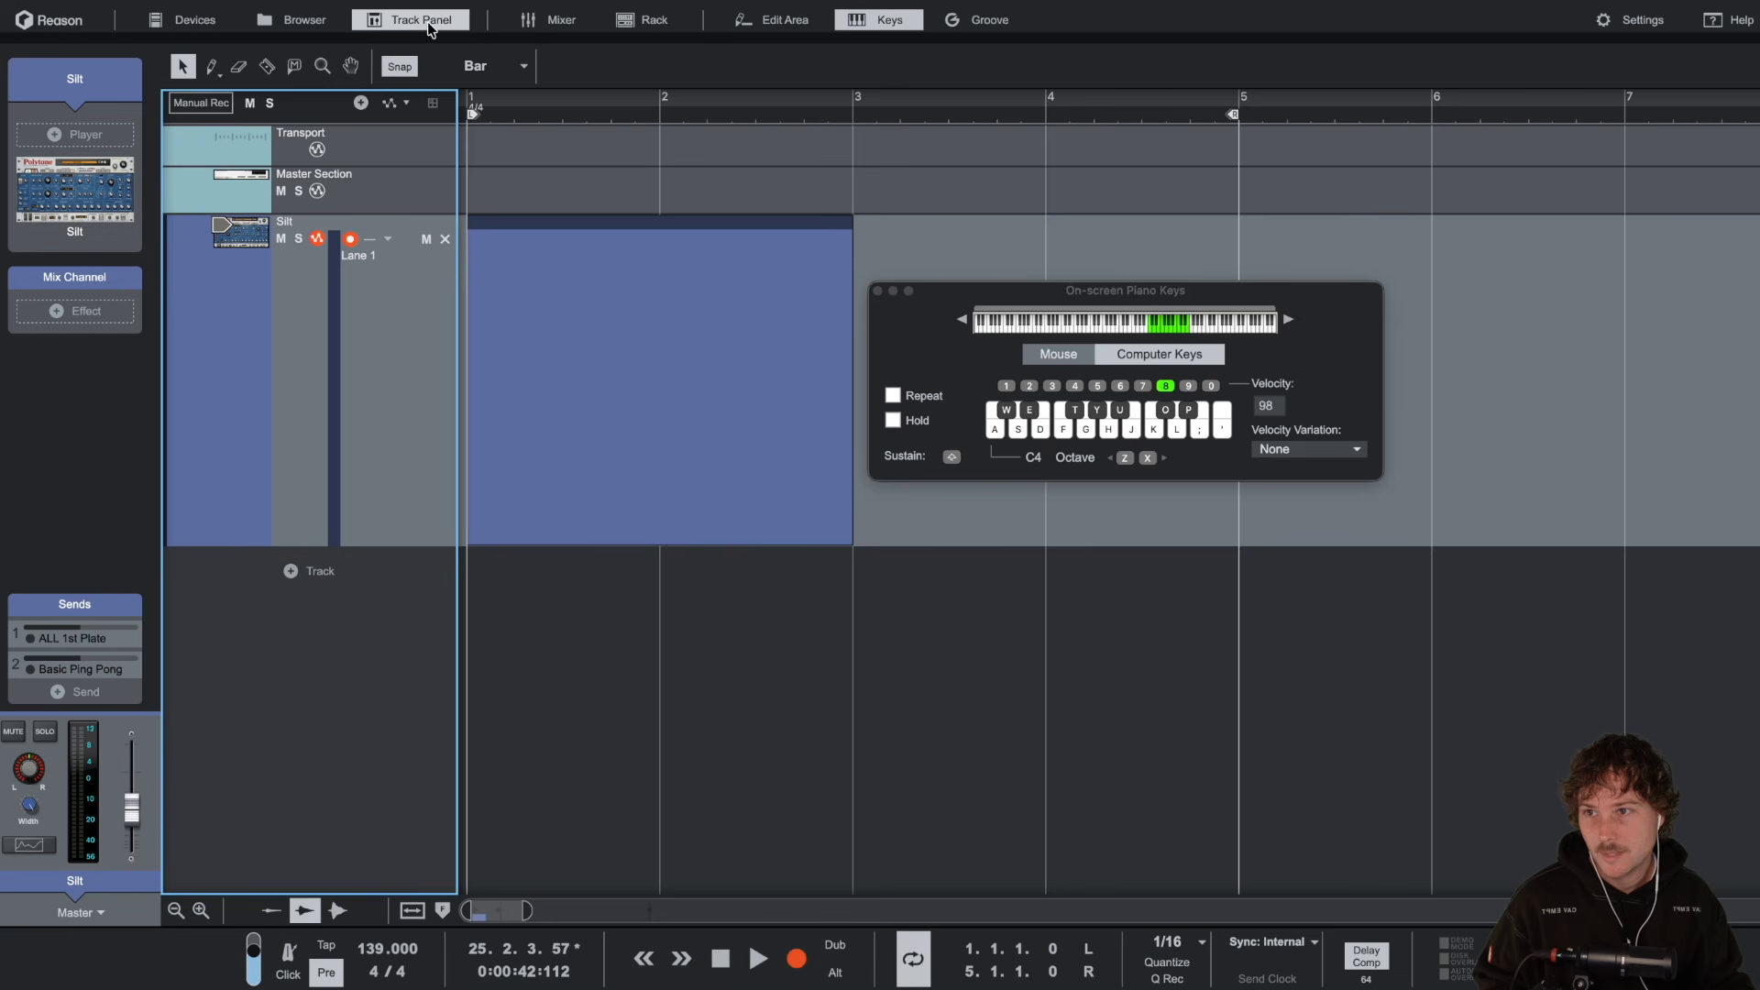
mouse_move(66, 203)
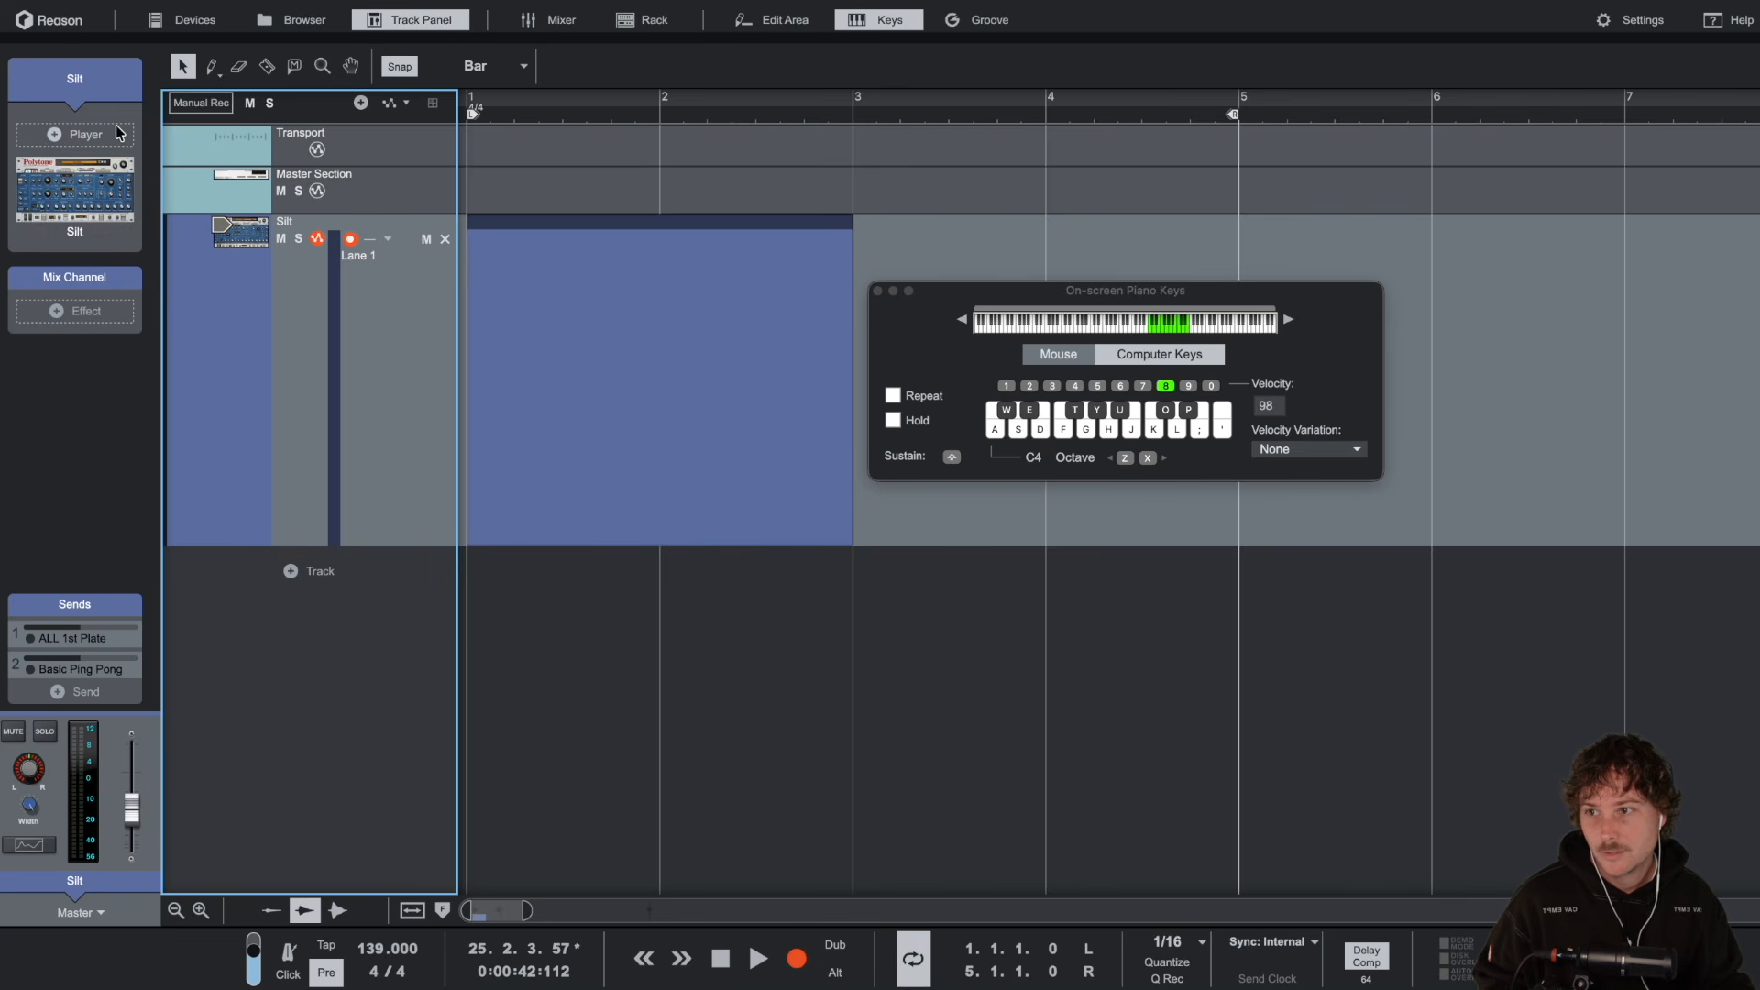
left_click(79, 134)
mouse_move(184, 168)
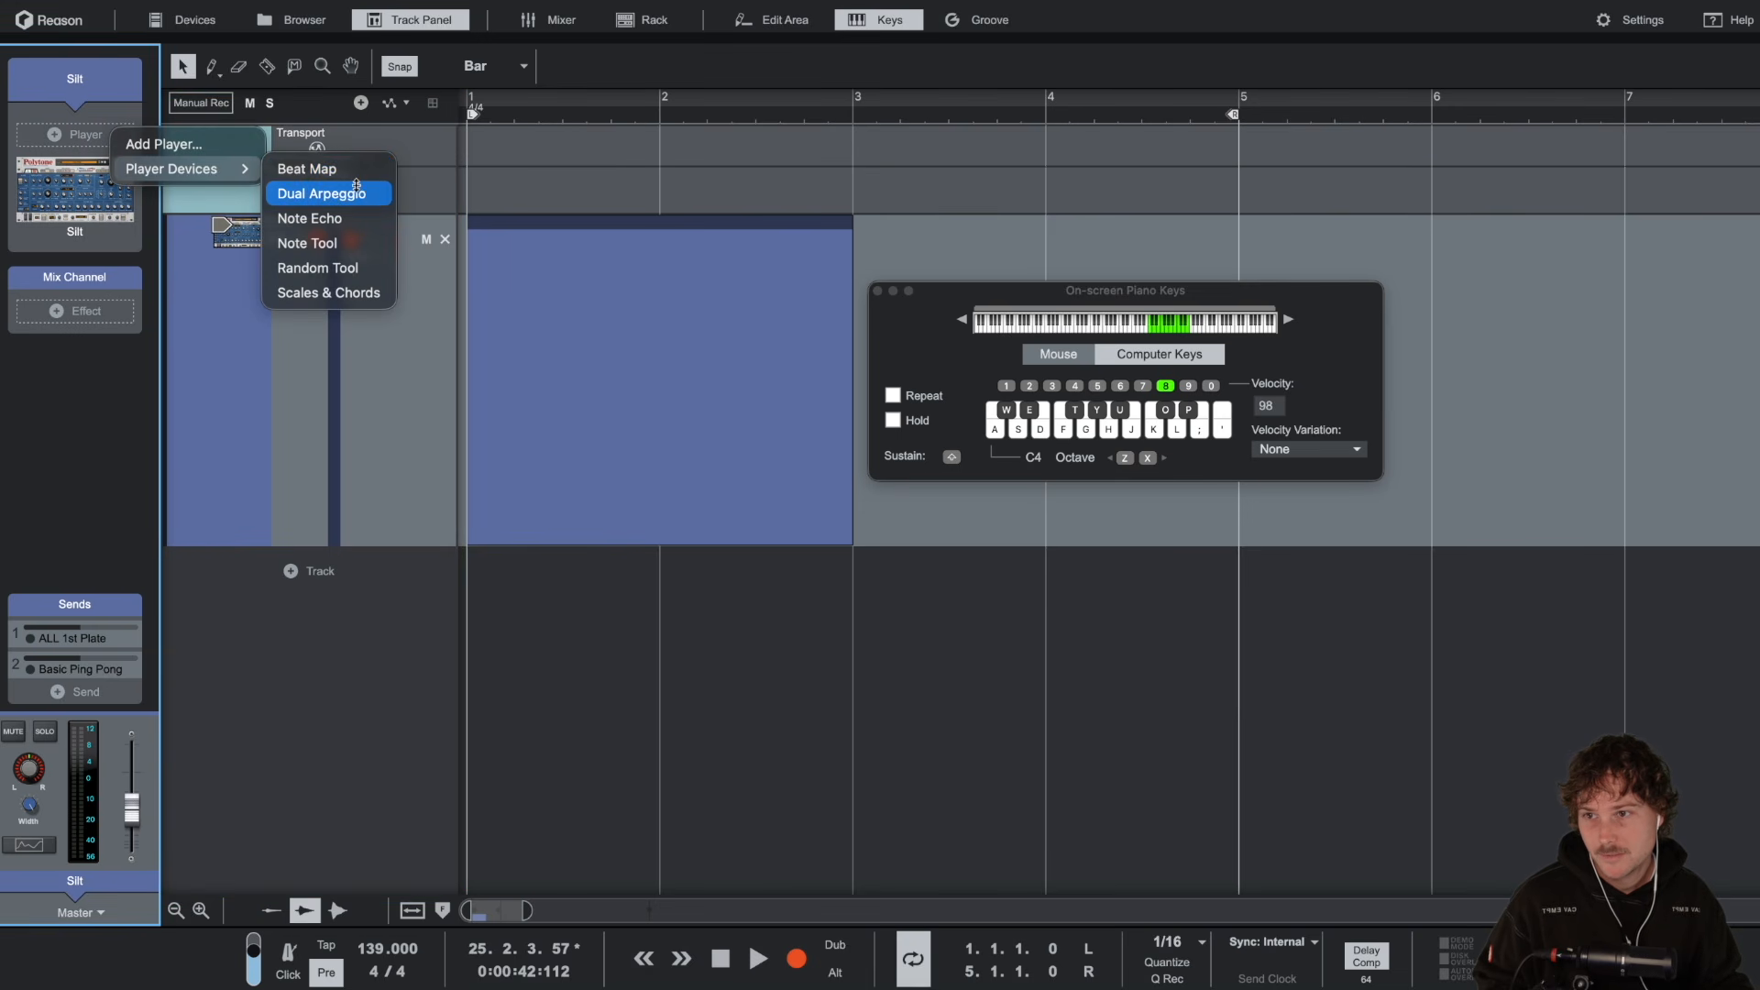
Step: View Silt's Polytone instrument in the rack from its track panel device and return to the arrangement
left_click(57, 229)
left_click(109, 232)
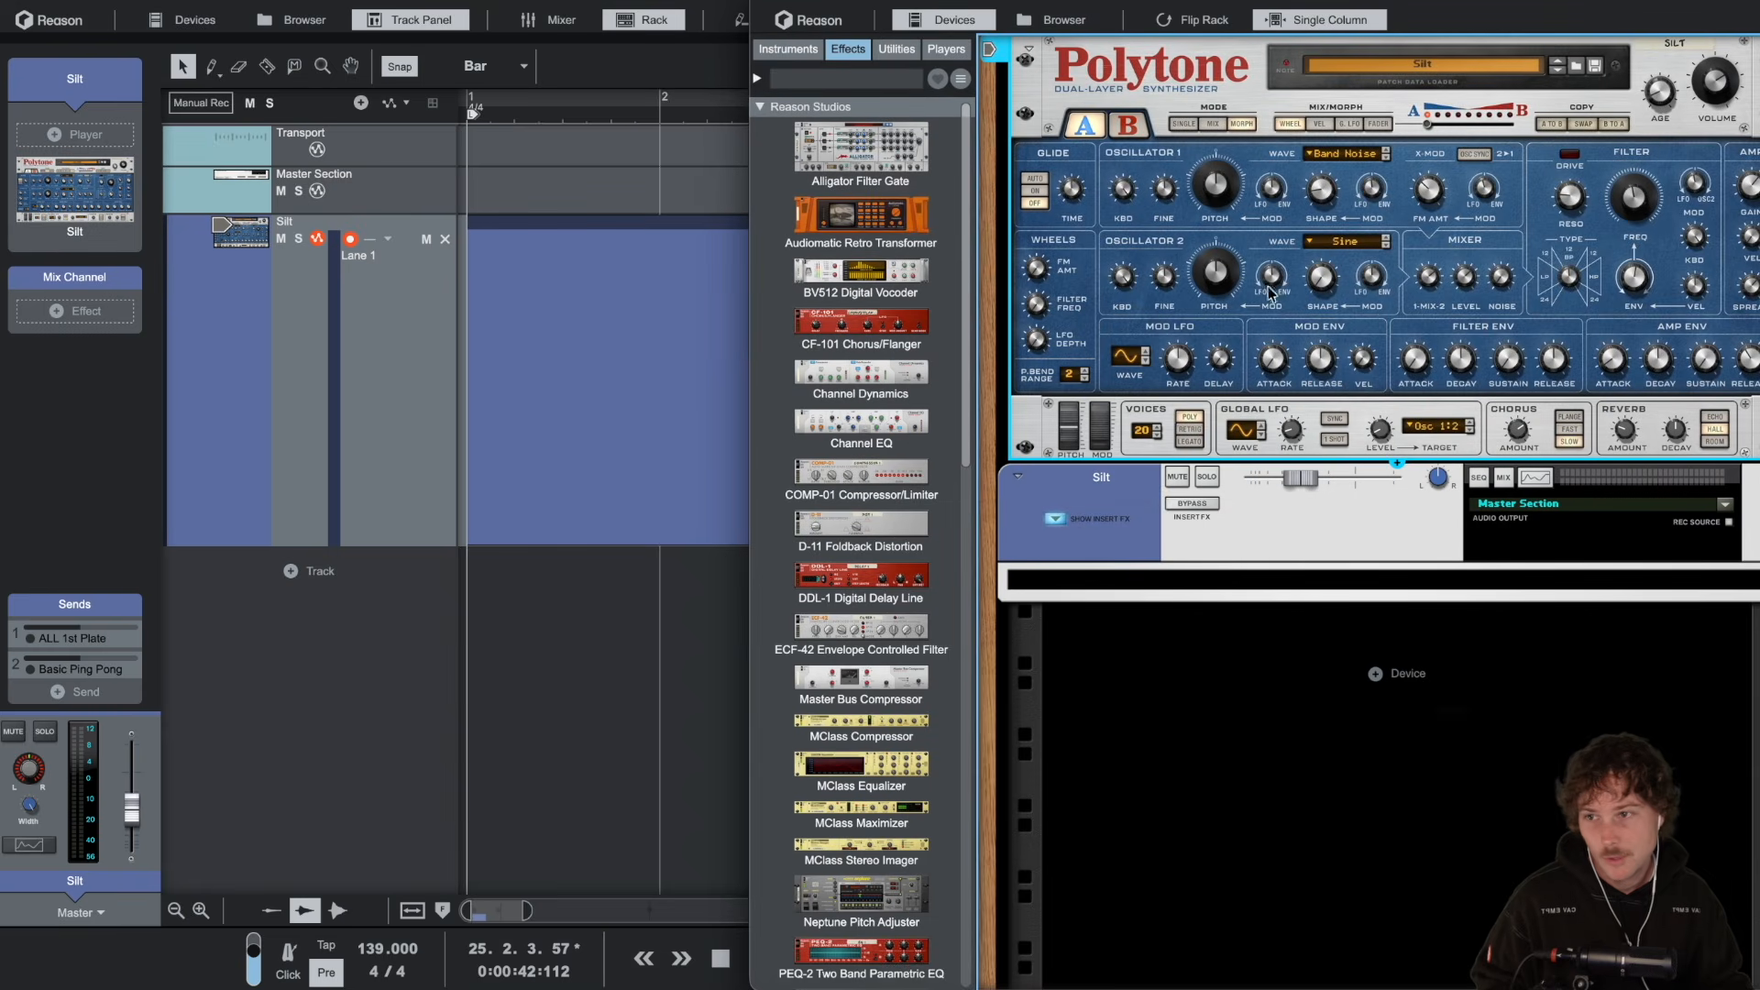
left_click(767, 2)
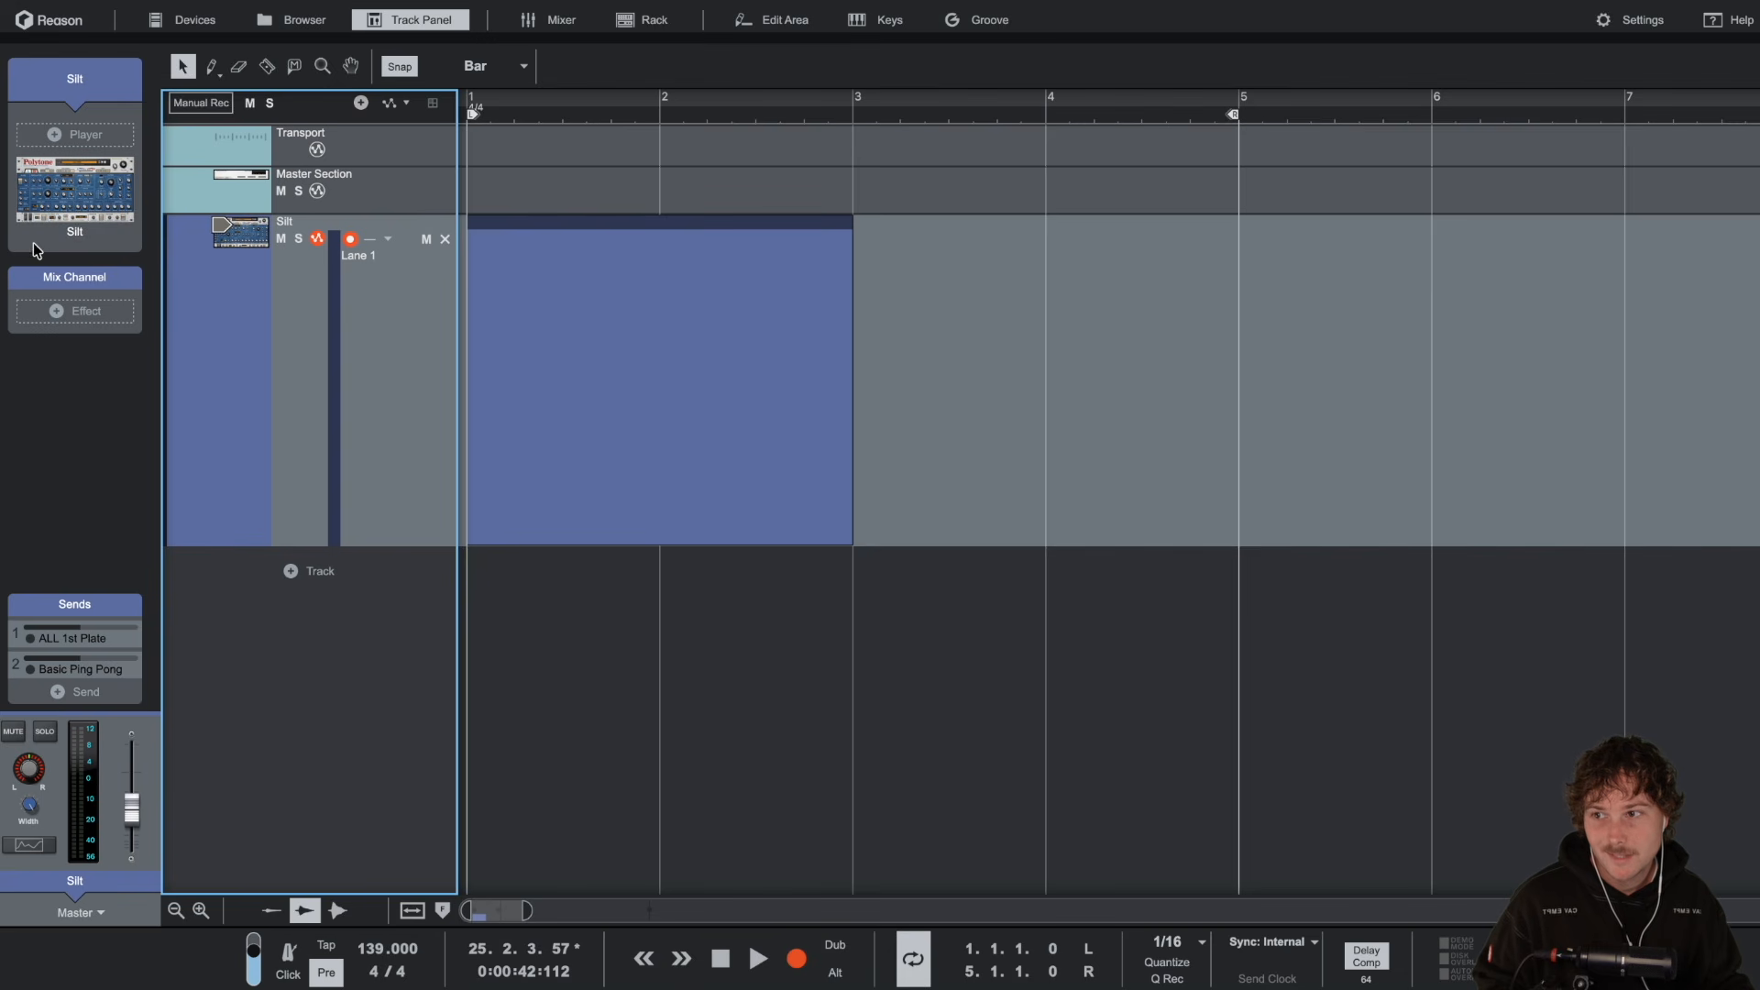
Step: Show the patch browser for the Silt Polytone instrument and close it without changing the patch
left_click(30, 235)
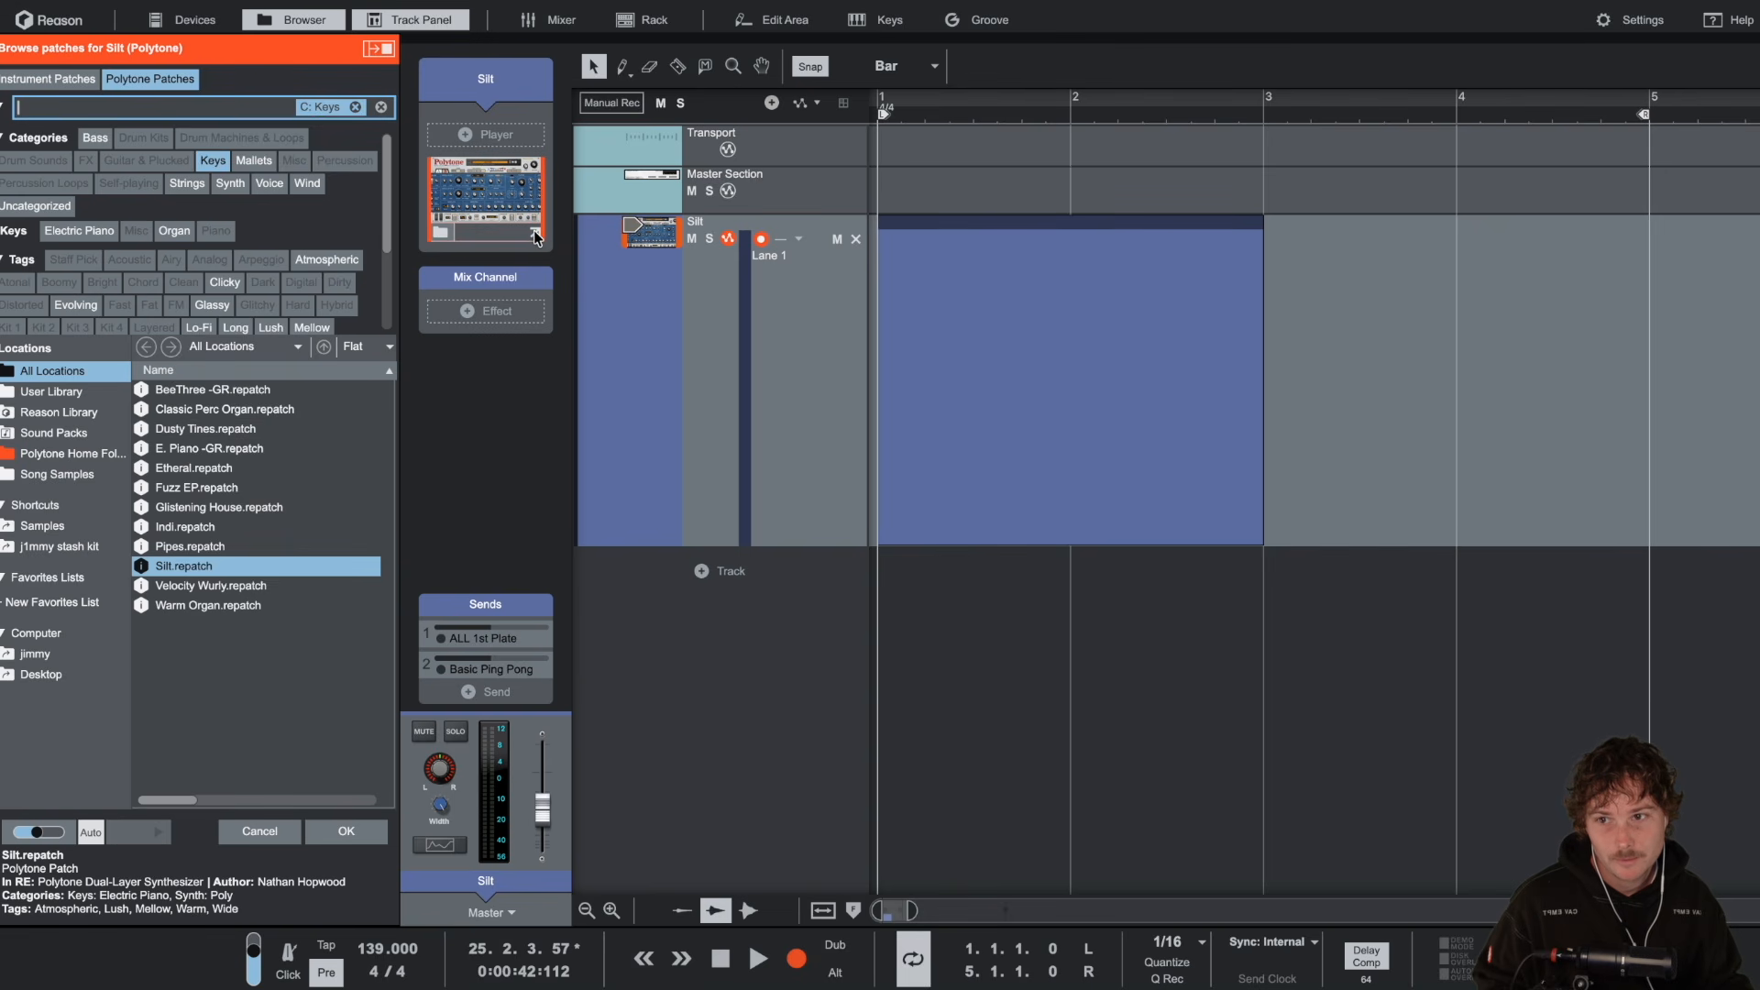
left_click(443, 236)
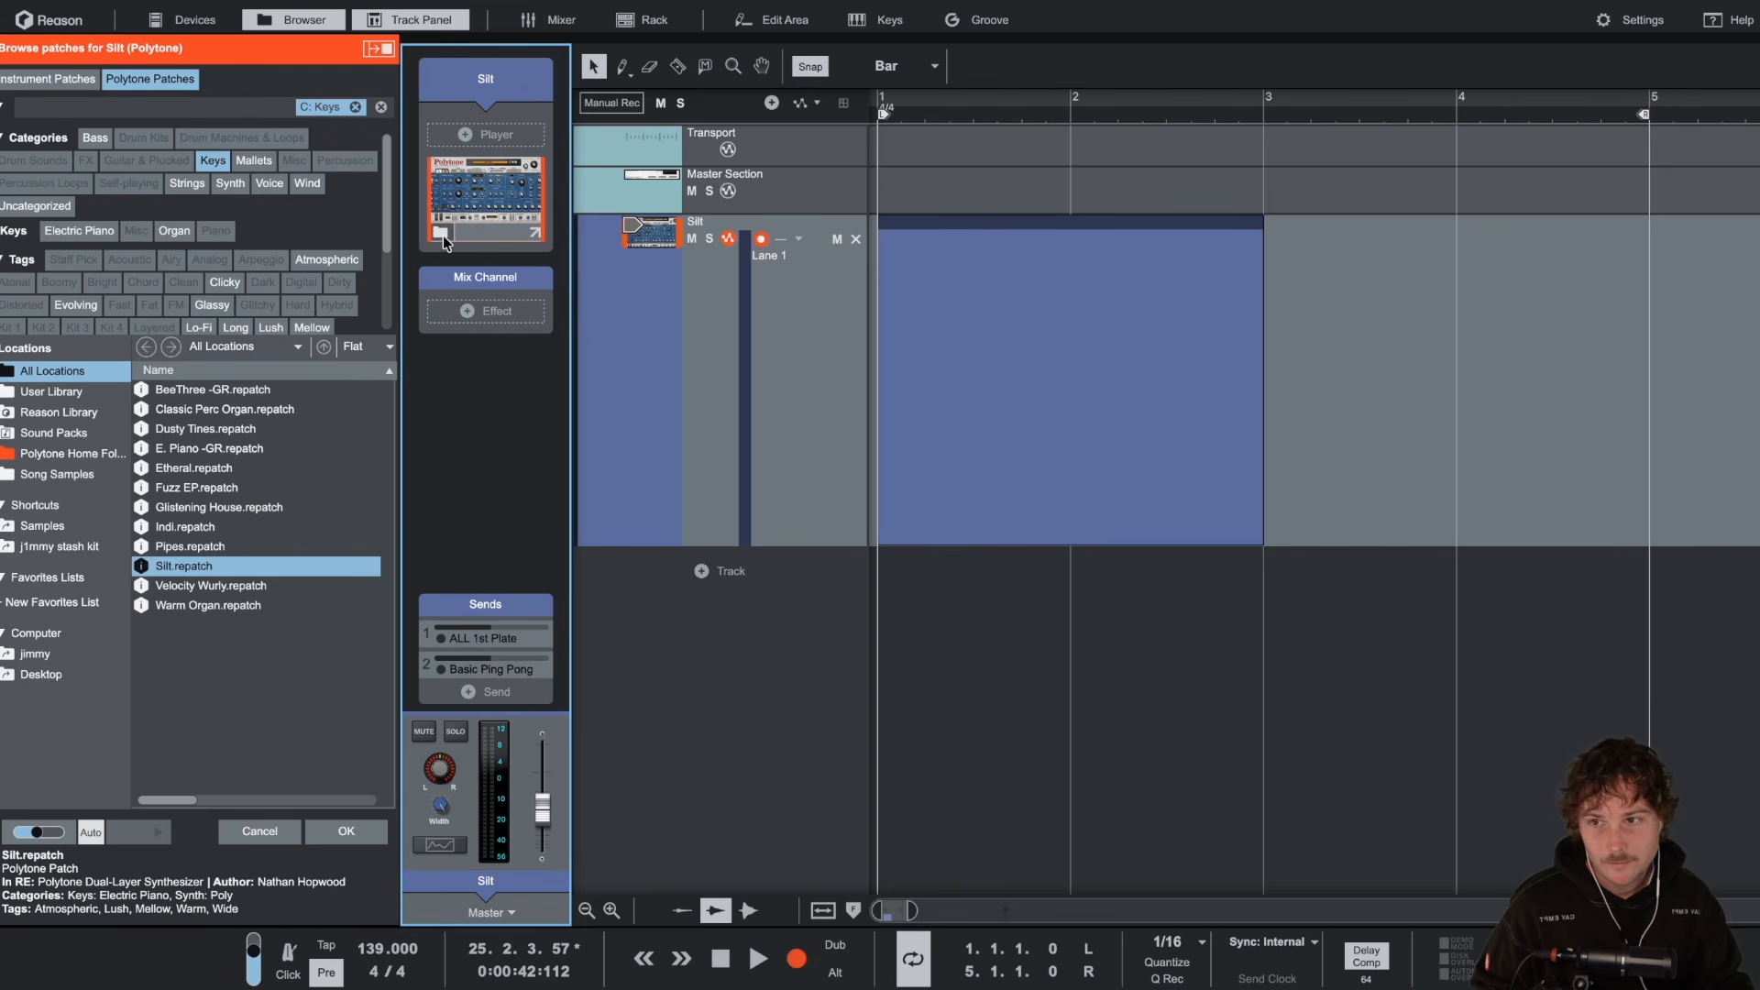
left_click(442, 236)
Step: Try adding a DDL-1 Digital Delay Line as an effect on Silt's mix channel
left_click(92, 318)
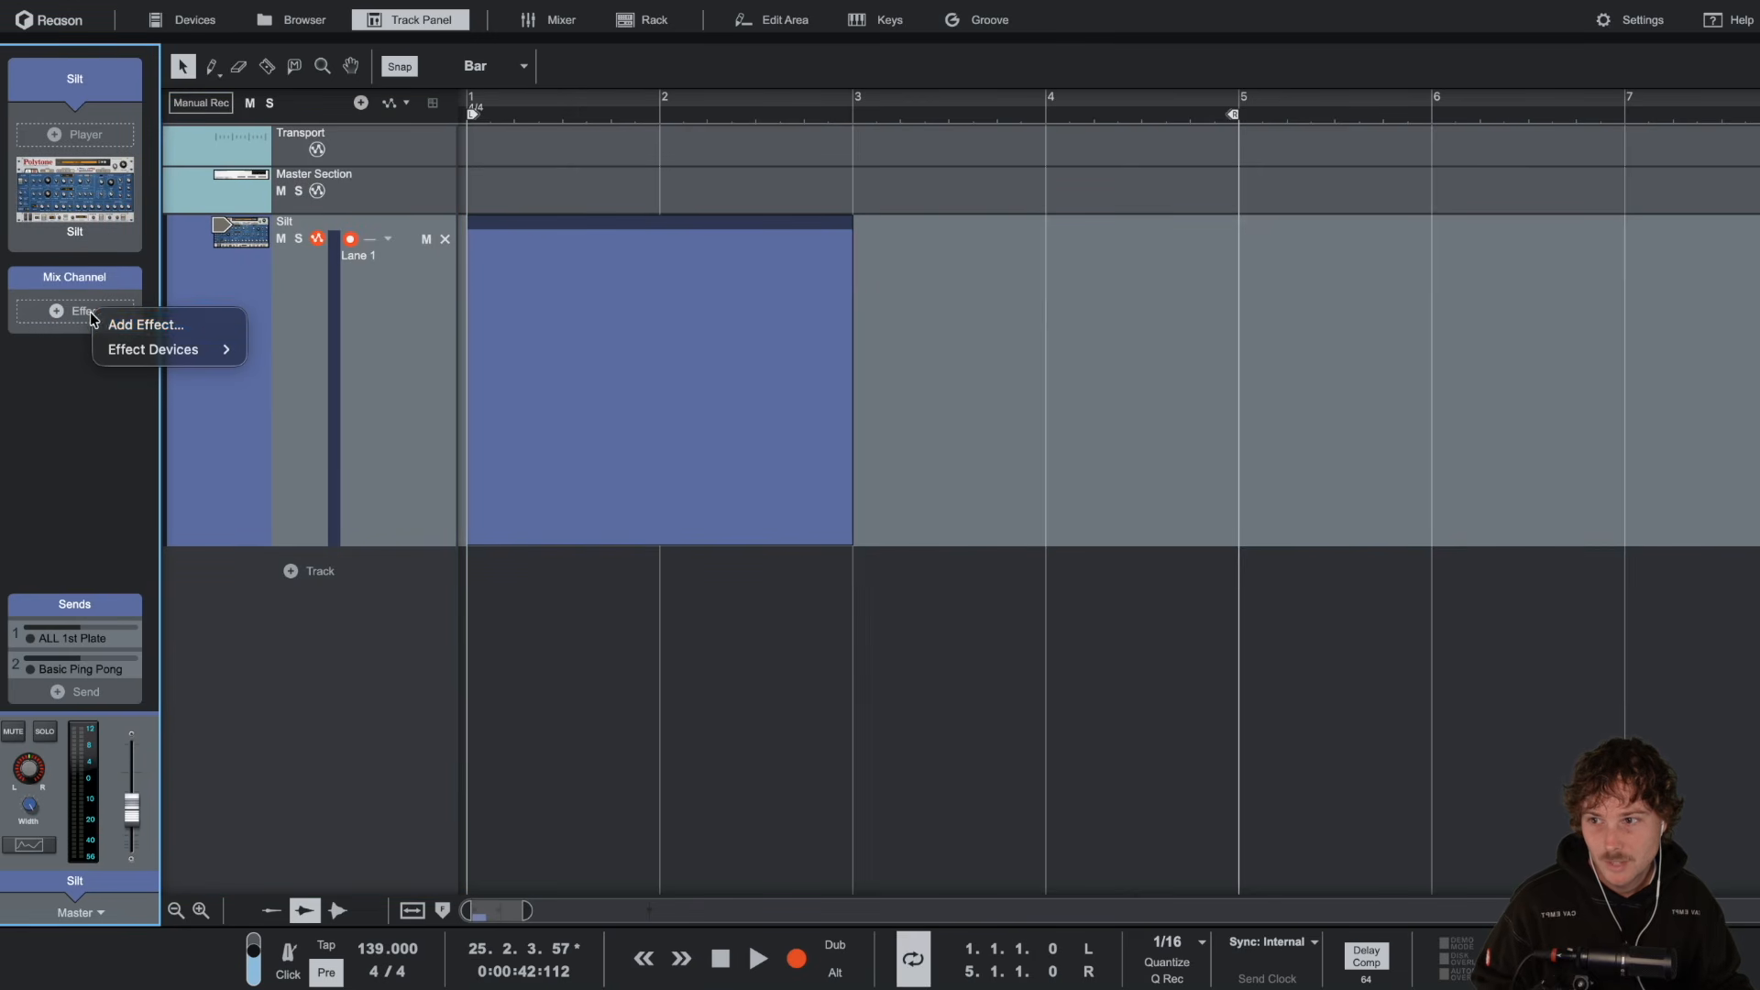
mouse_move(183, 350)
mouse_move(349, 536)
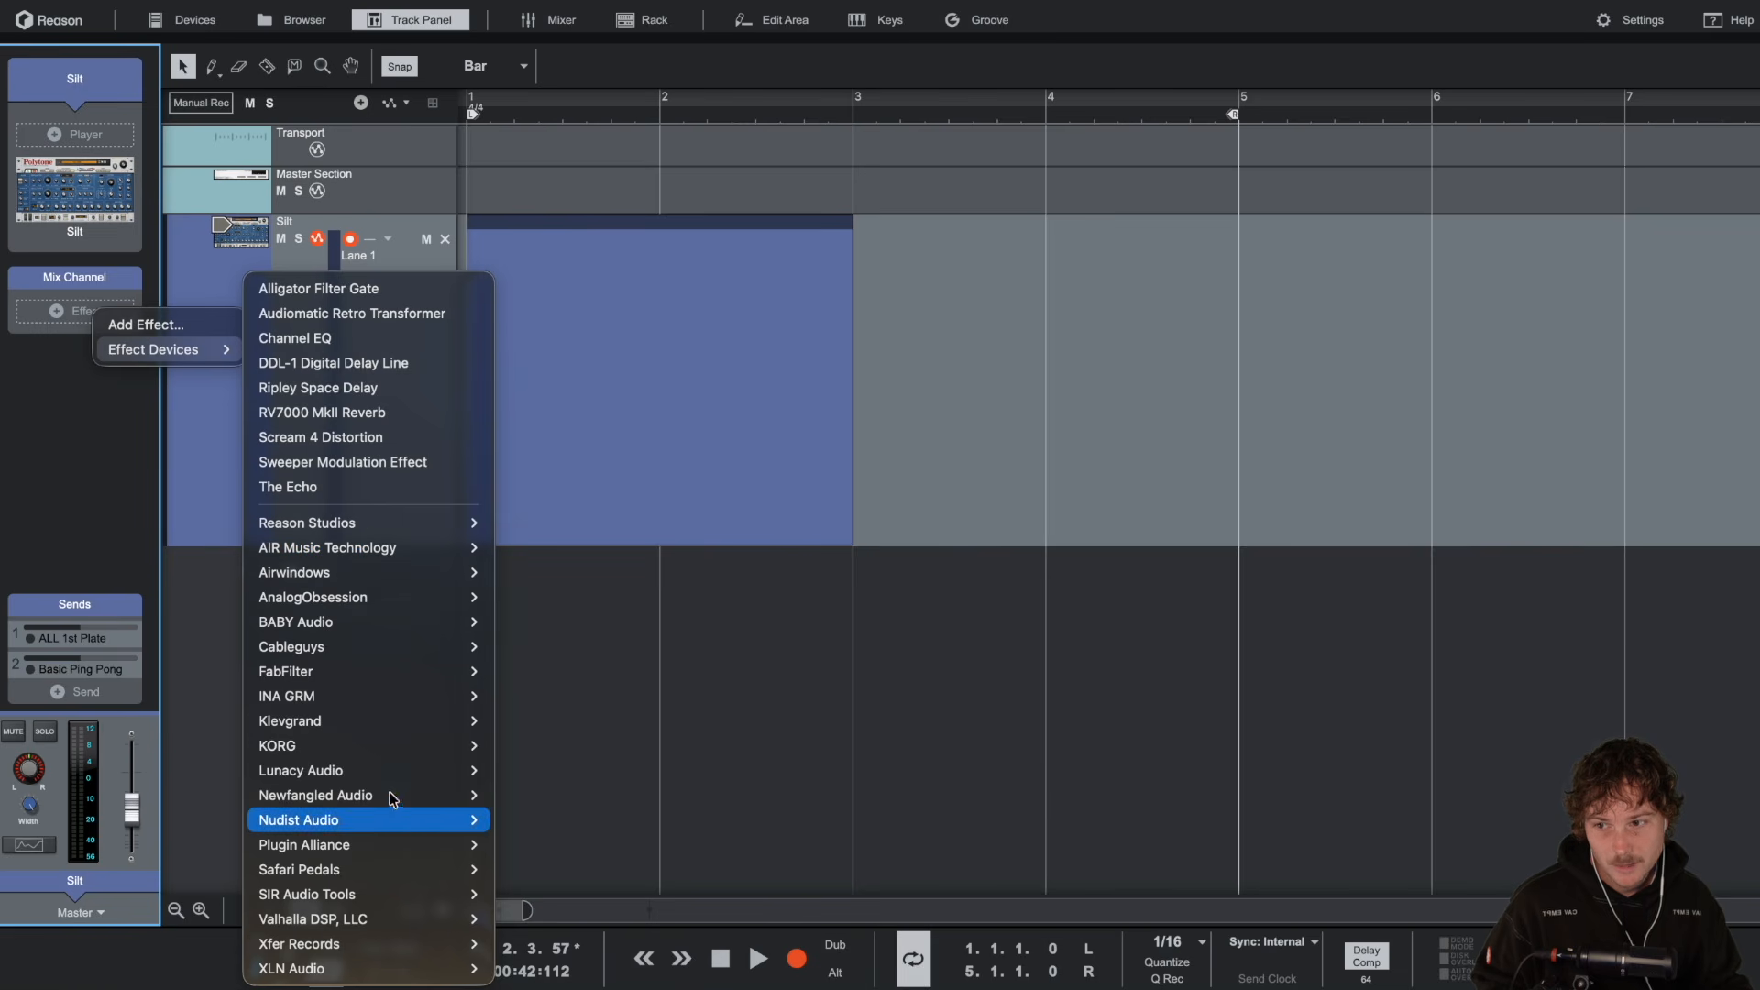
left_click(344, 363)
double_click(88, 325)
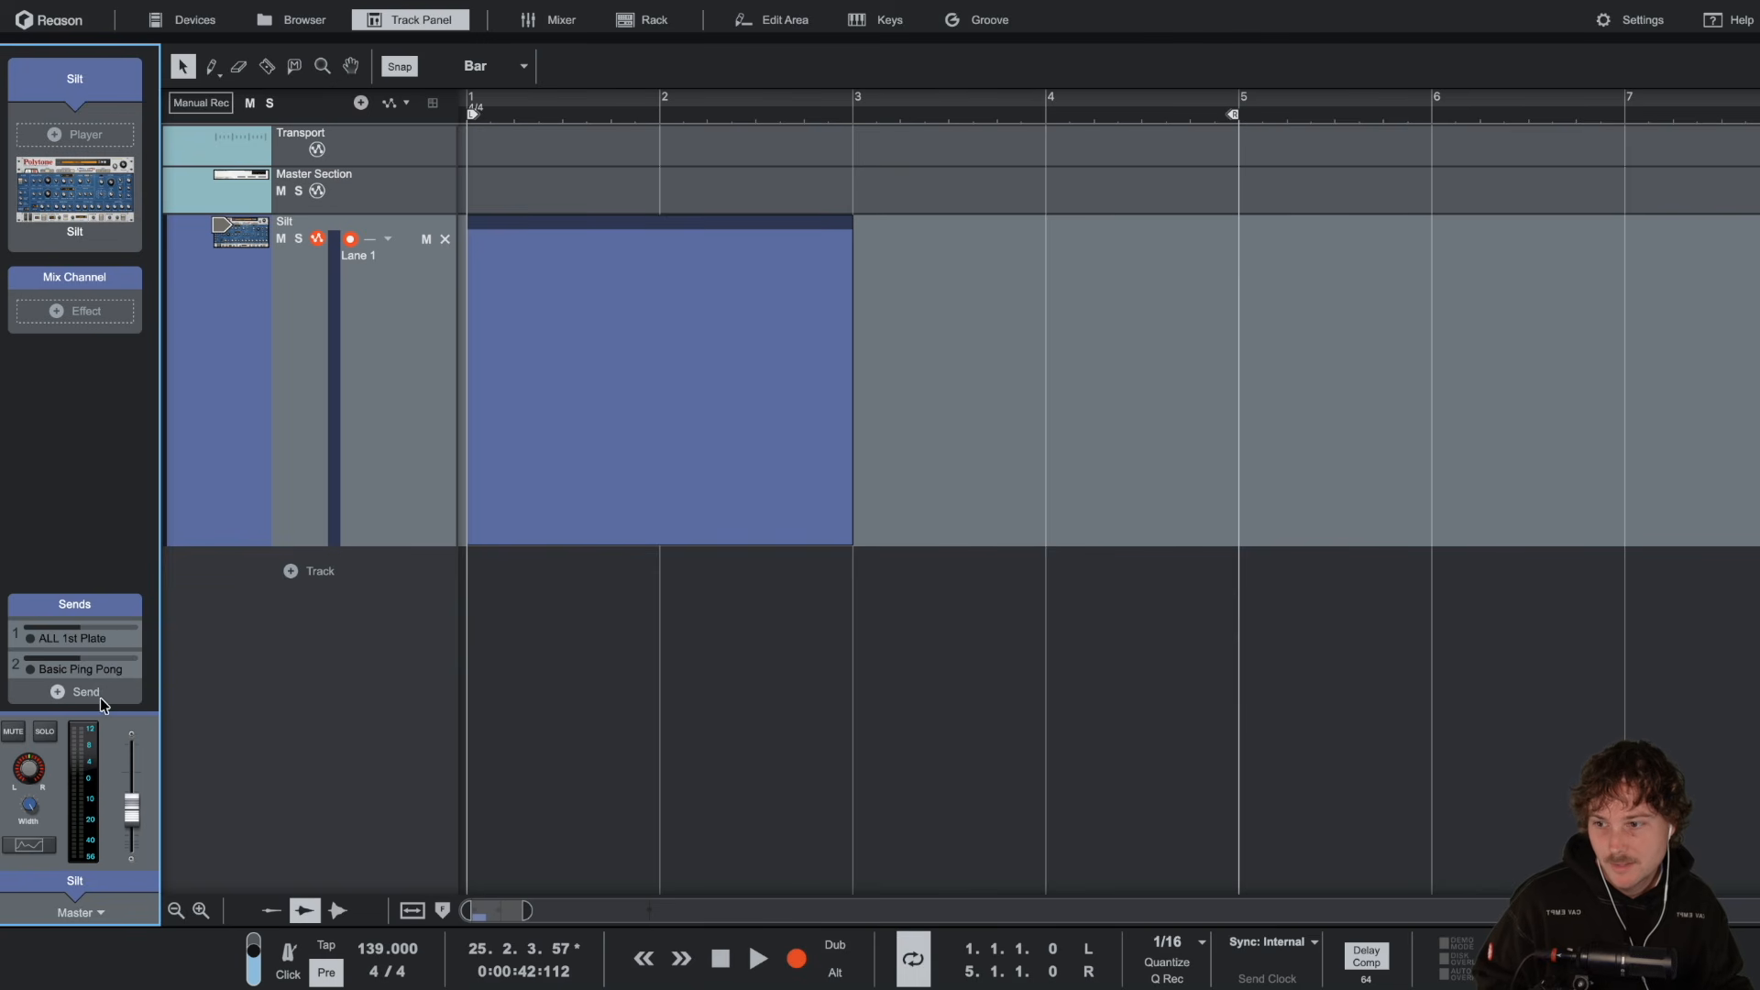
Step: Check the options for adding a send effect to Silt and dismiss them
left_click(89, 694)
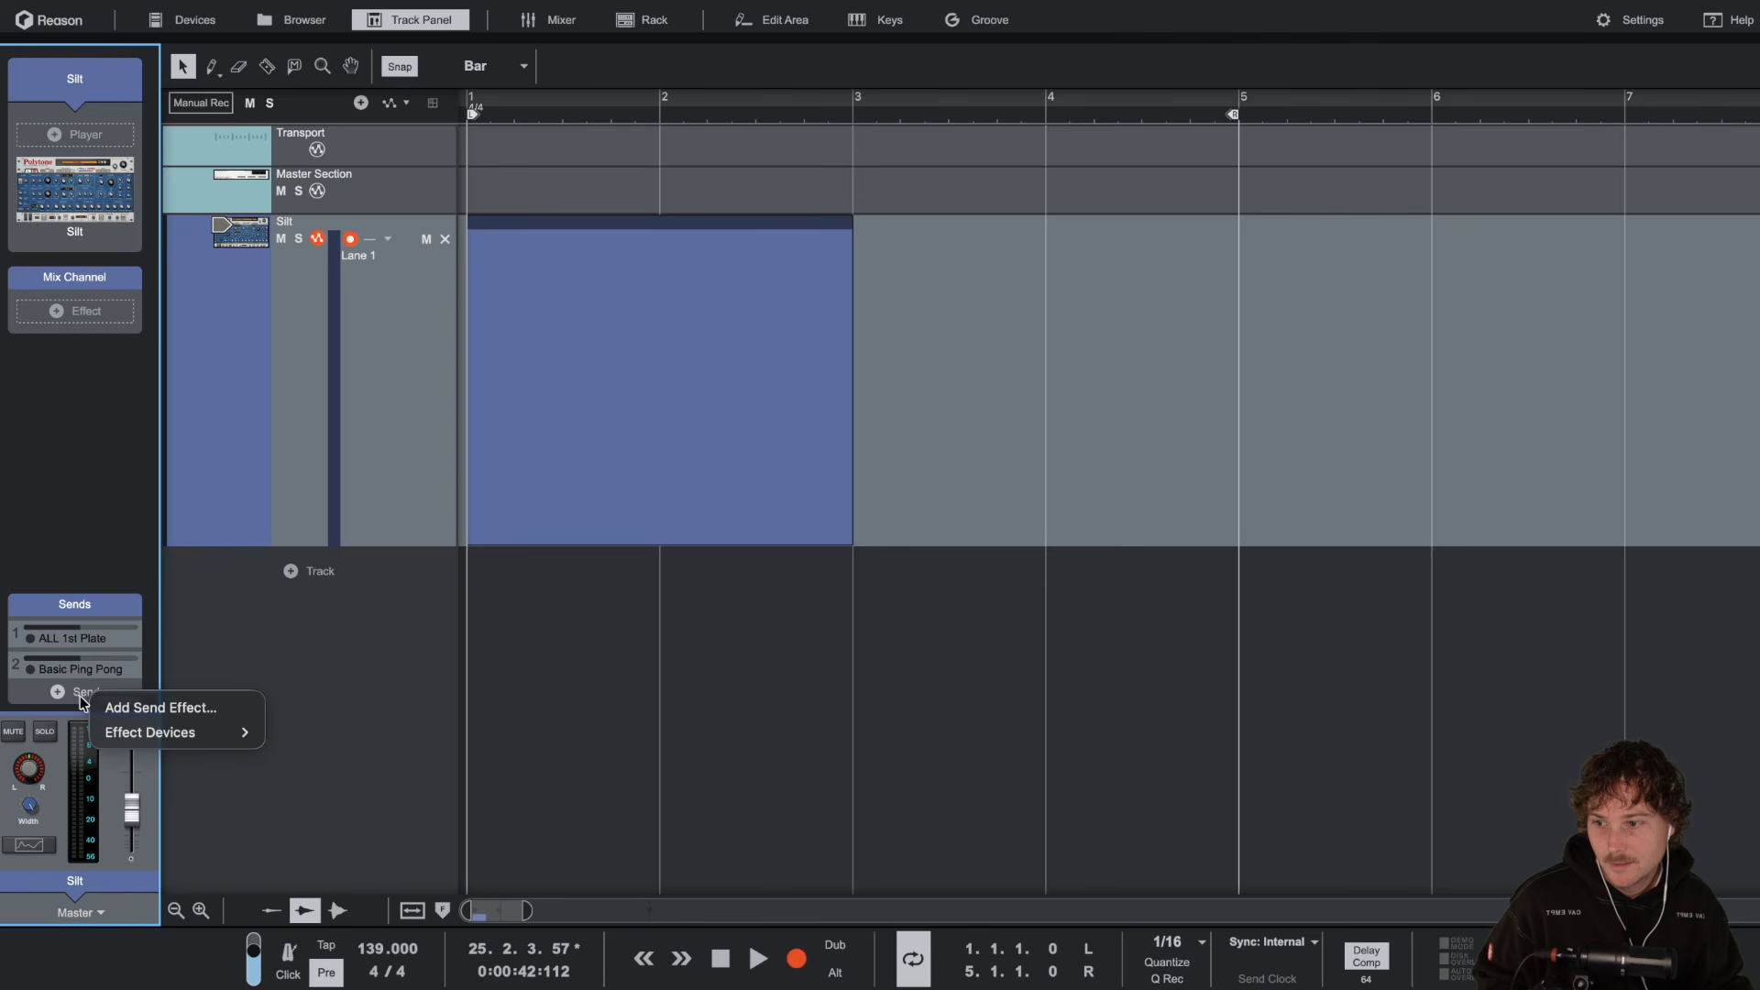
left_click(115, 557)
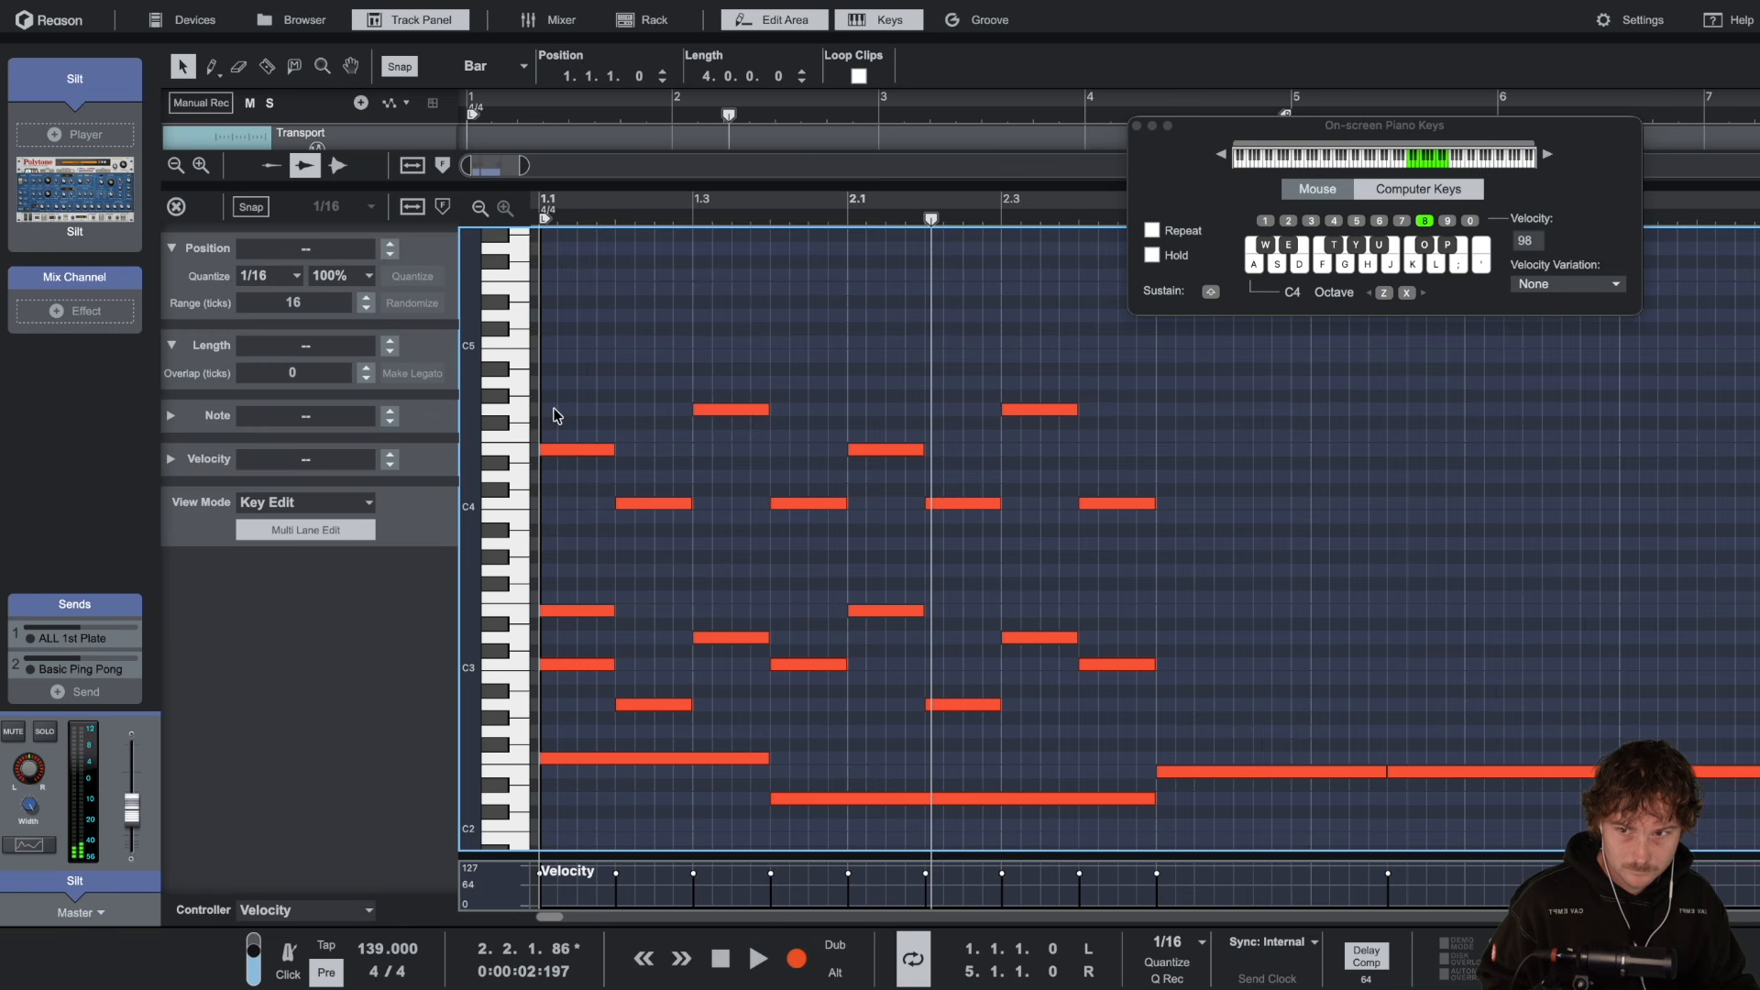
Step: Duplicate the upper notes of bars 1 and 2 in the Silt clip into bars 3 and 4, and play the loop
left_click_drag(551, 405, 1145, 719)
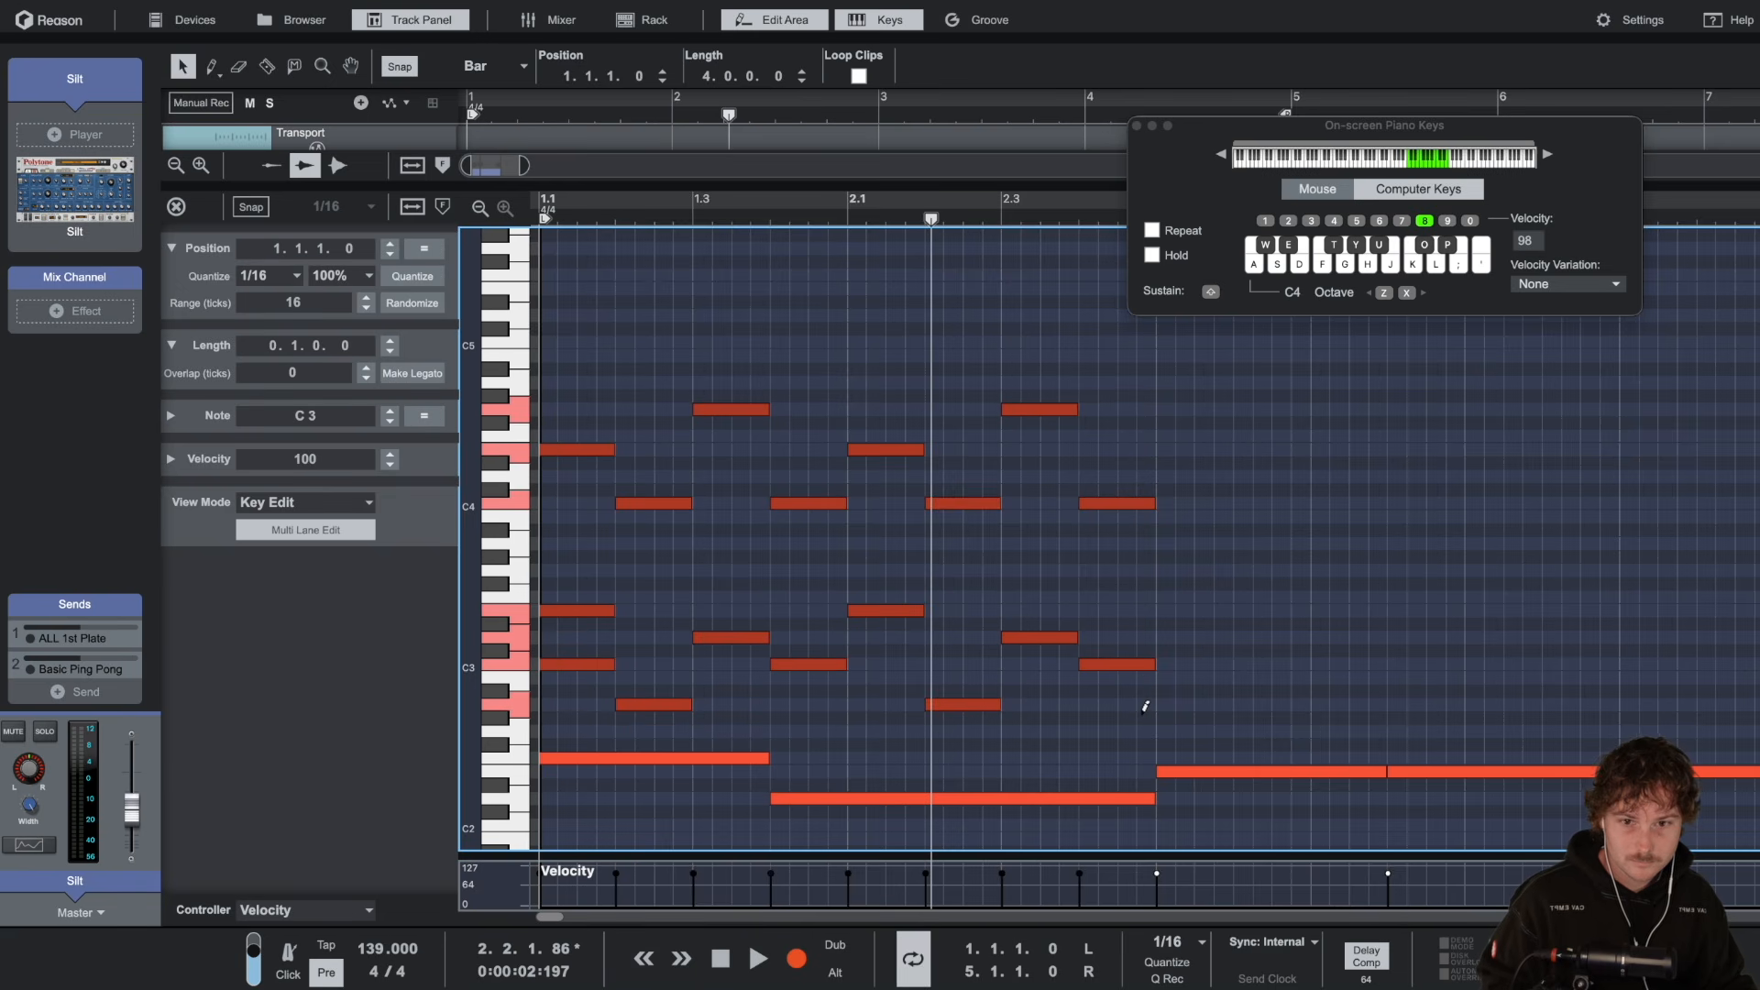
key("super+d")
key("space")
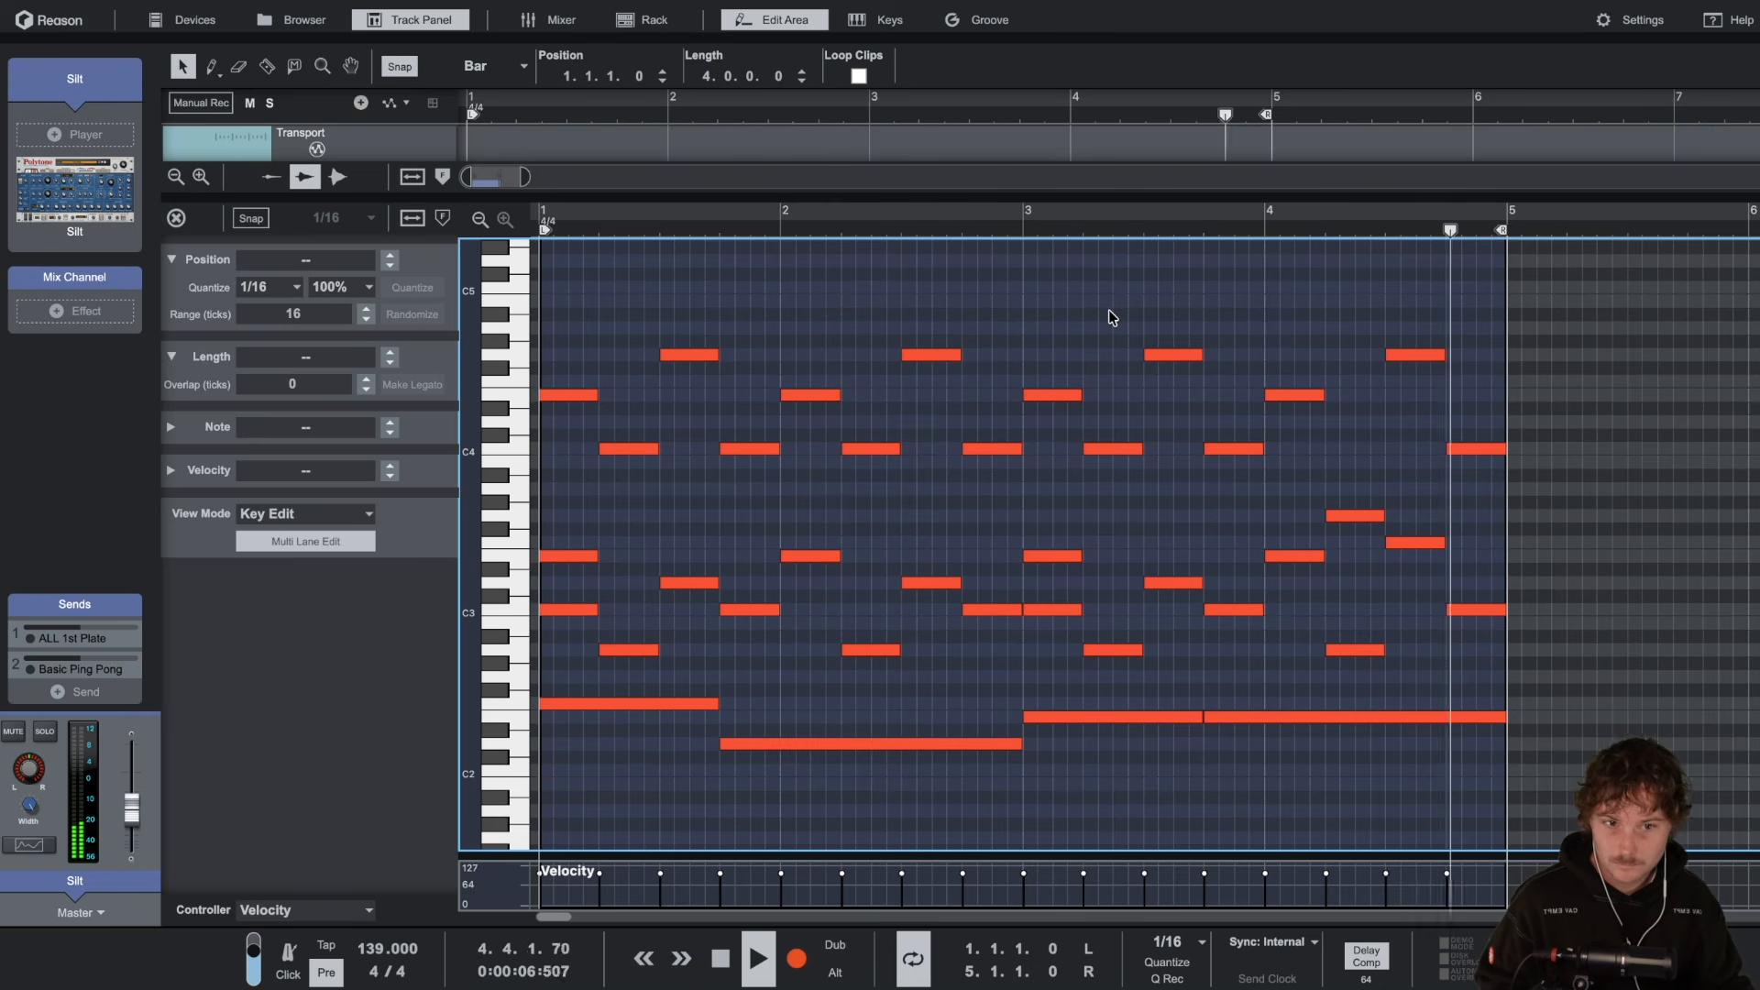
key("space")
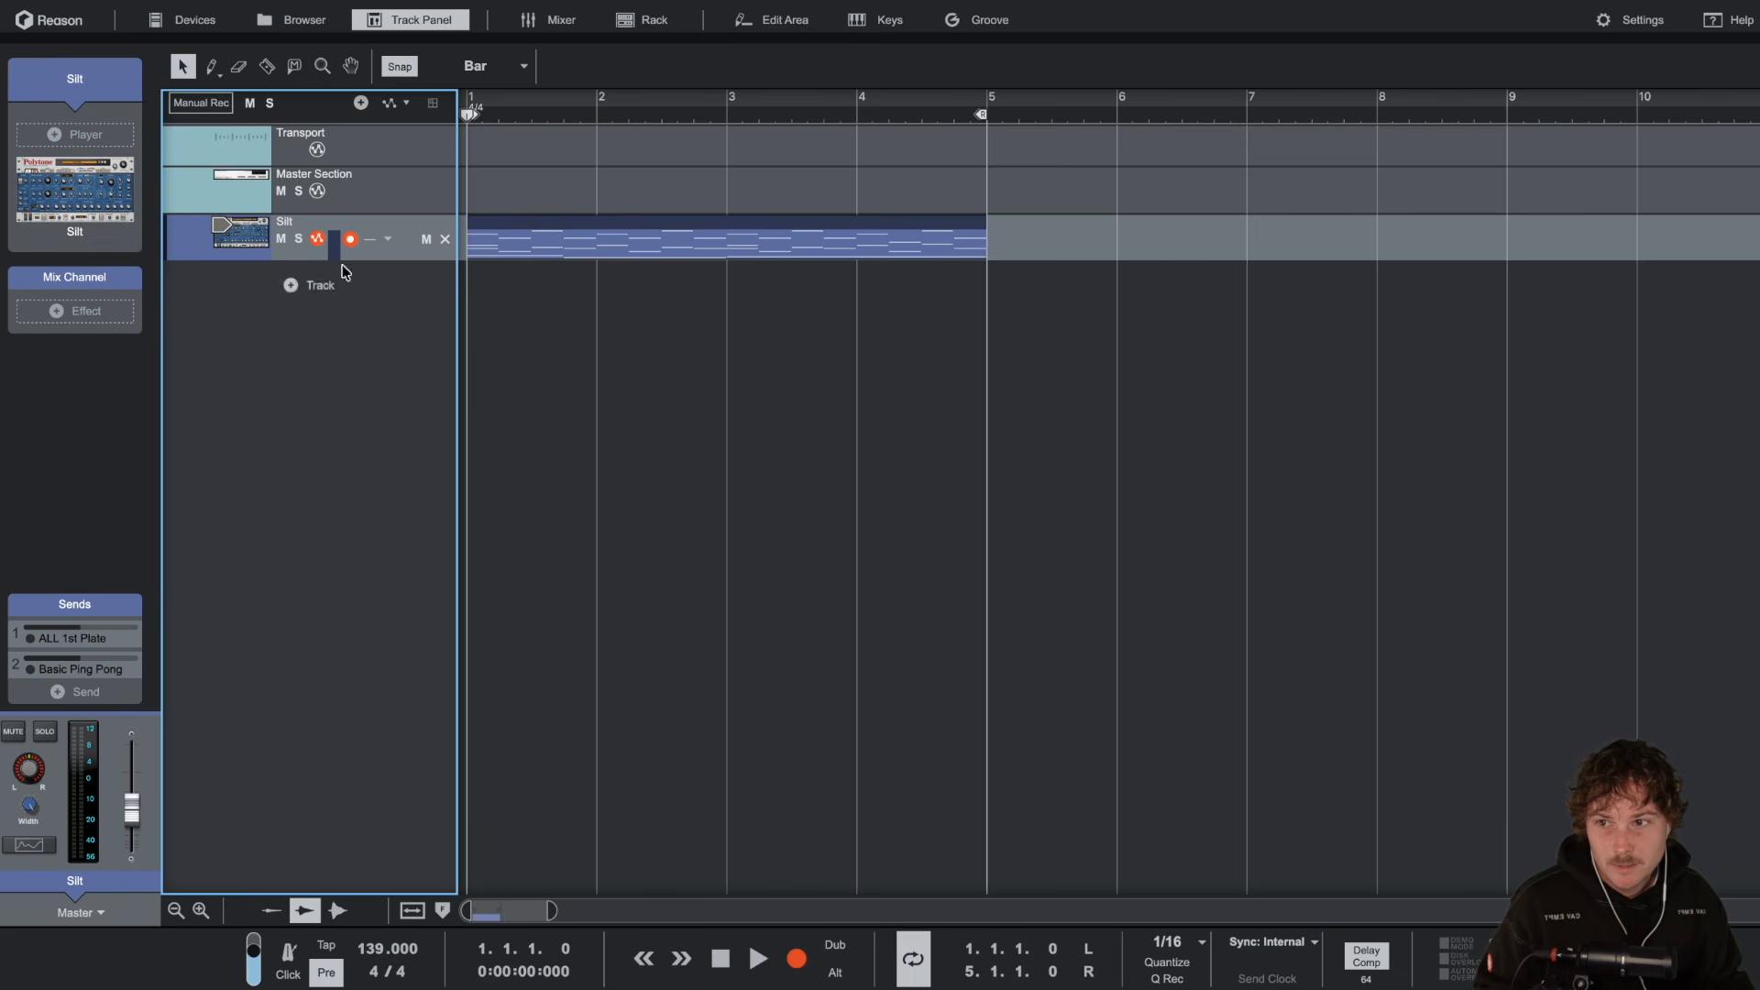
Step: Bounce the Silt note clip to a new audio track and make the bounced track taller
right_click(584, 225)
left_click(712, 447)
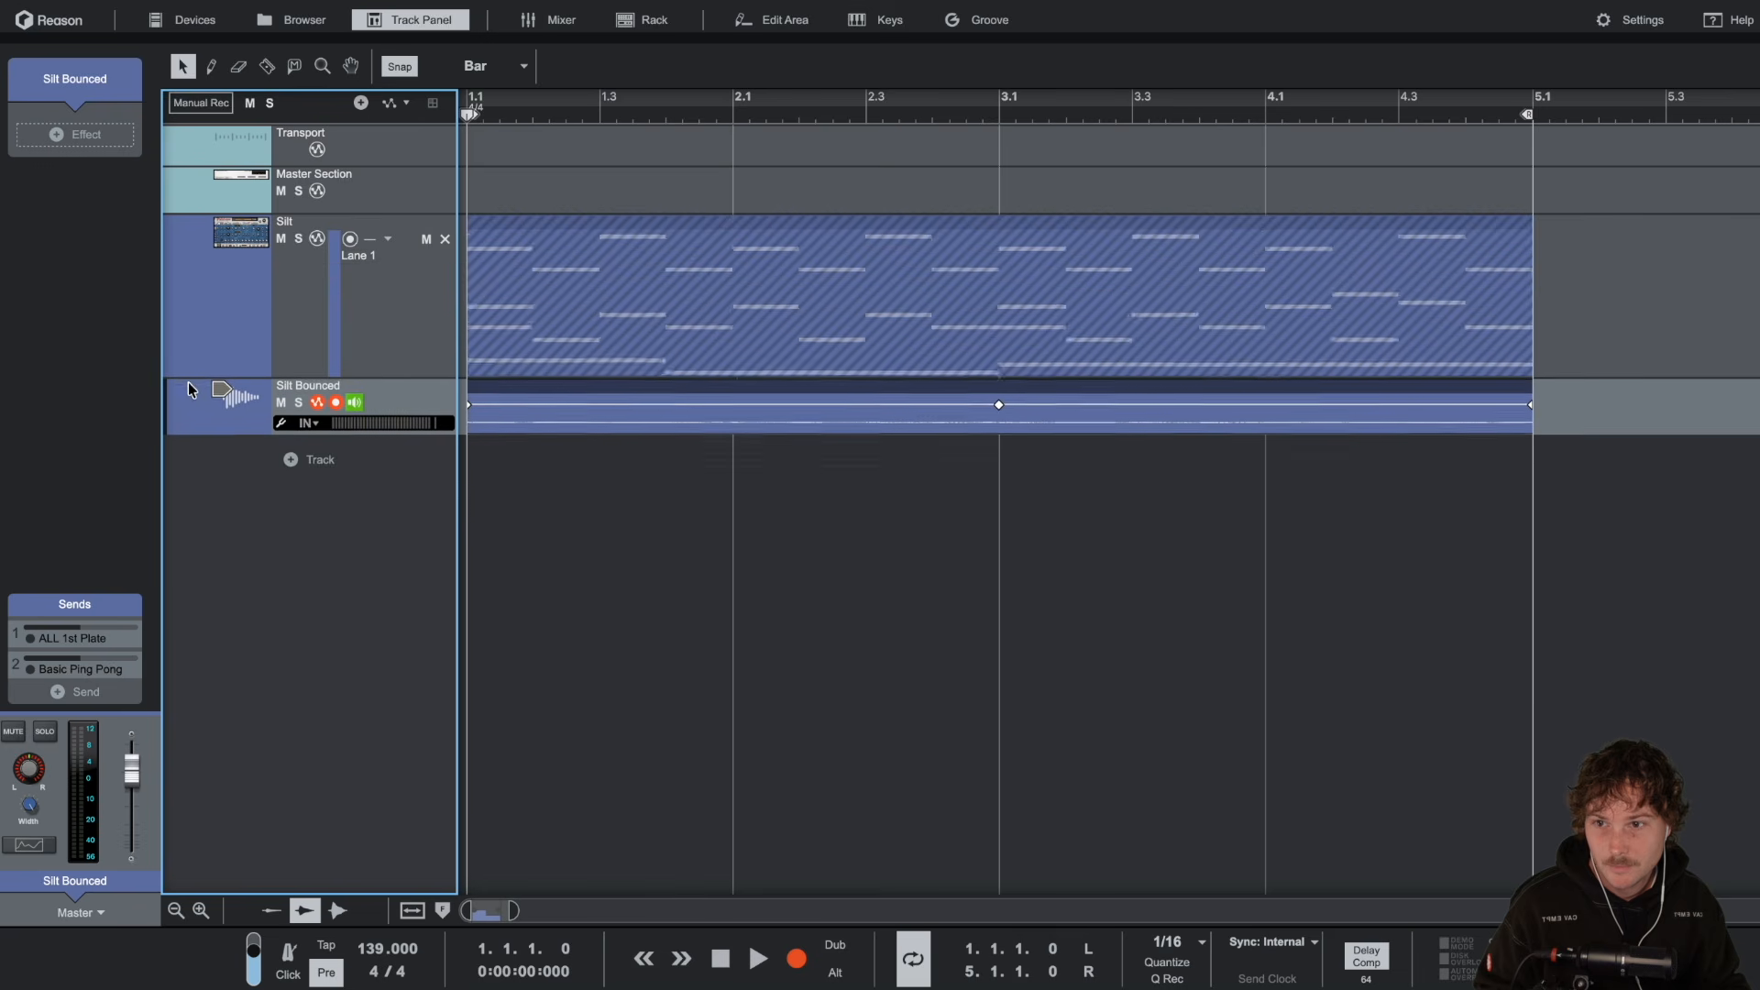
left_click_drag(188, 387, 217, 585)
Step: Unmute the original note clip on the Silt track
right_click(667, 446)
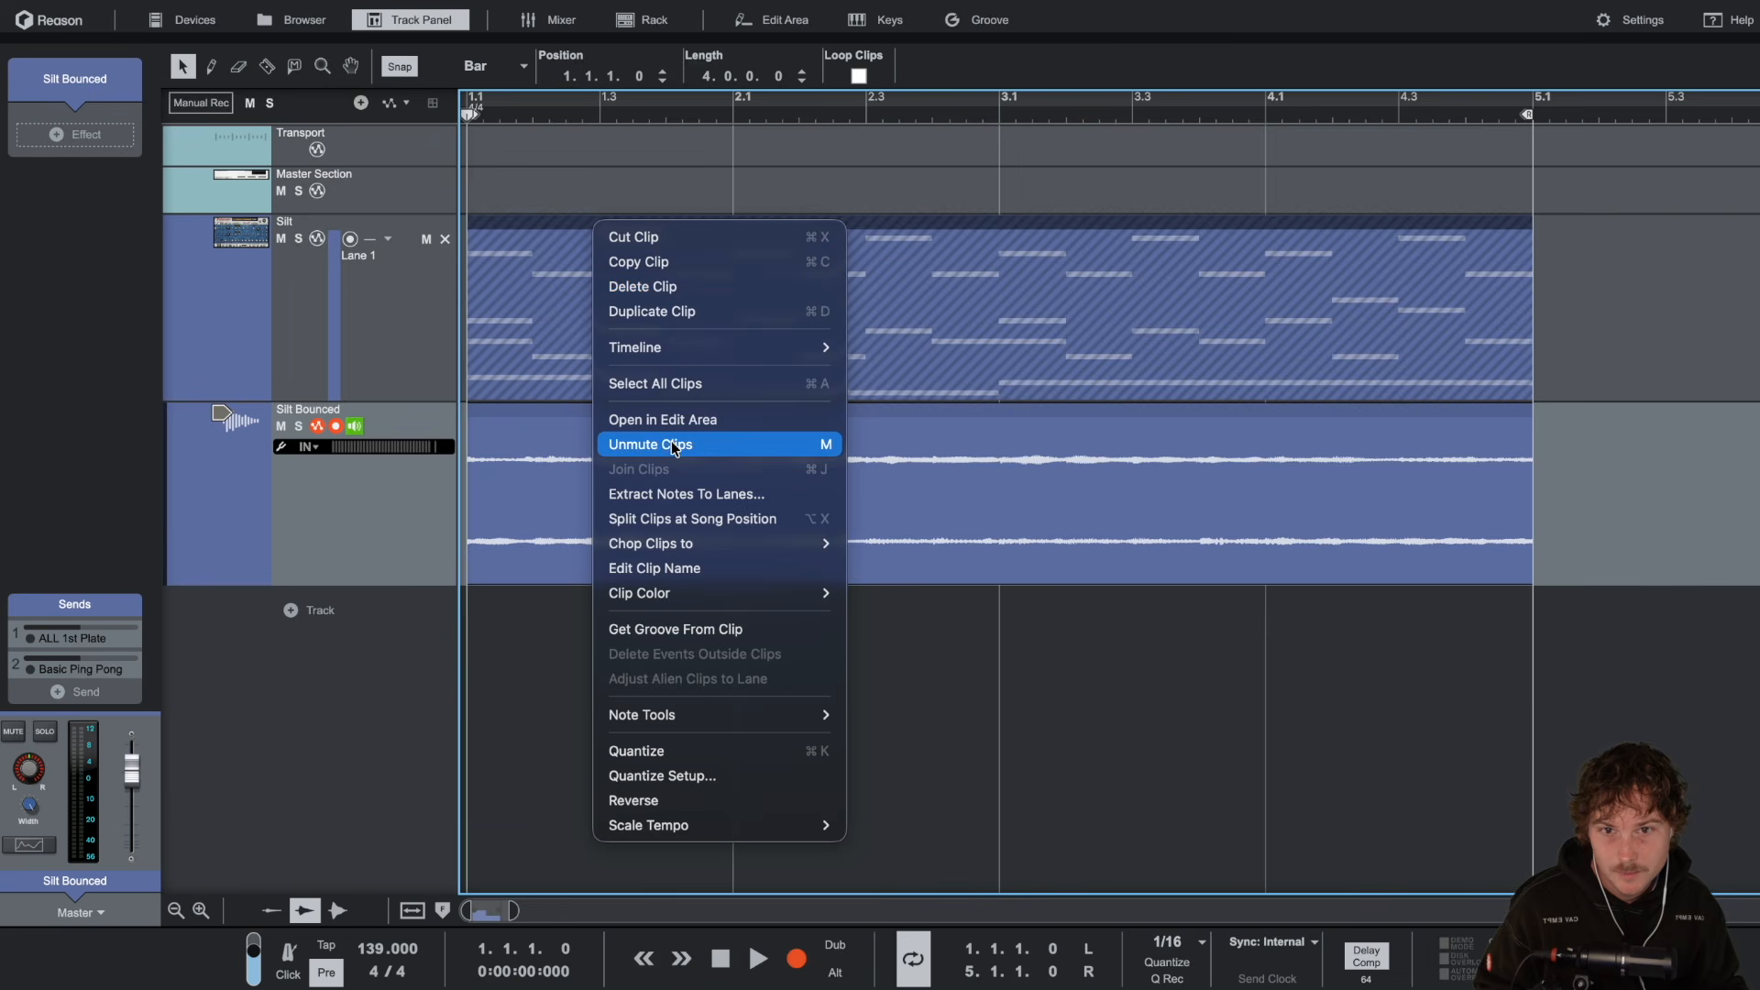
left_click(674, 447)
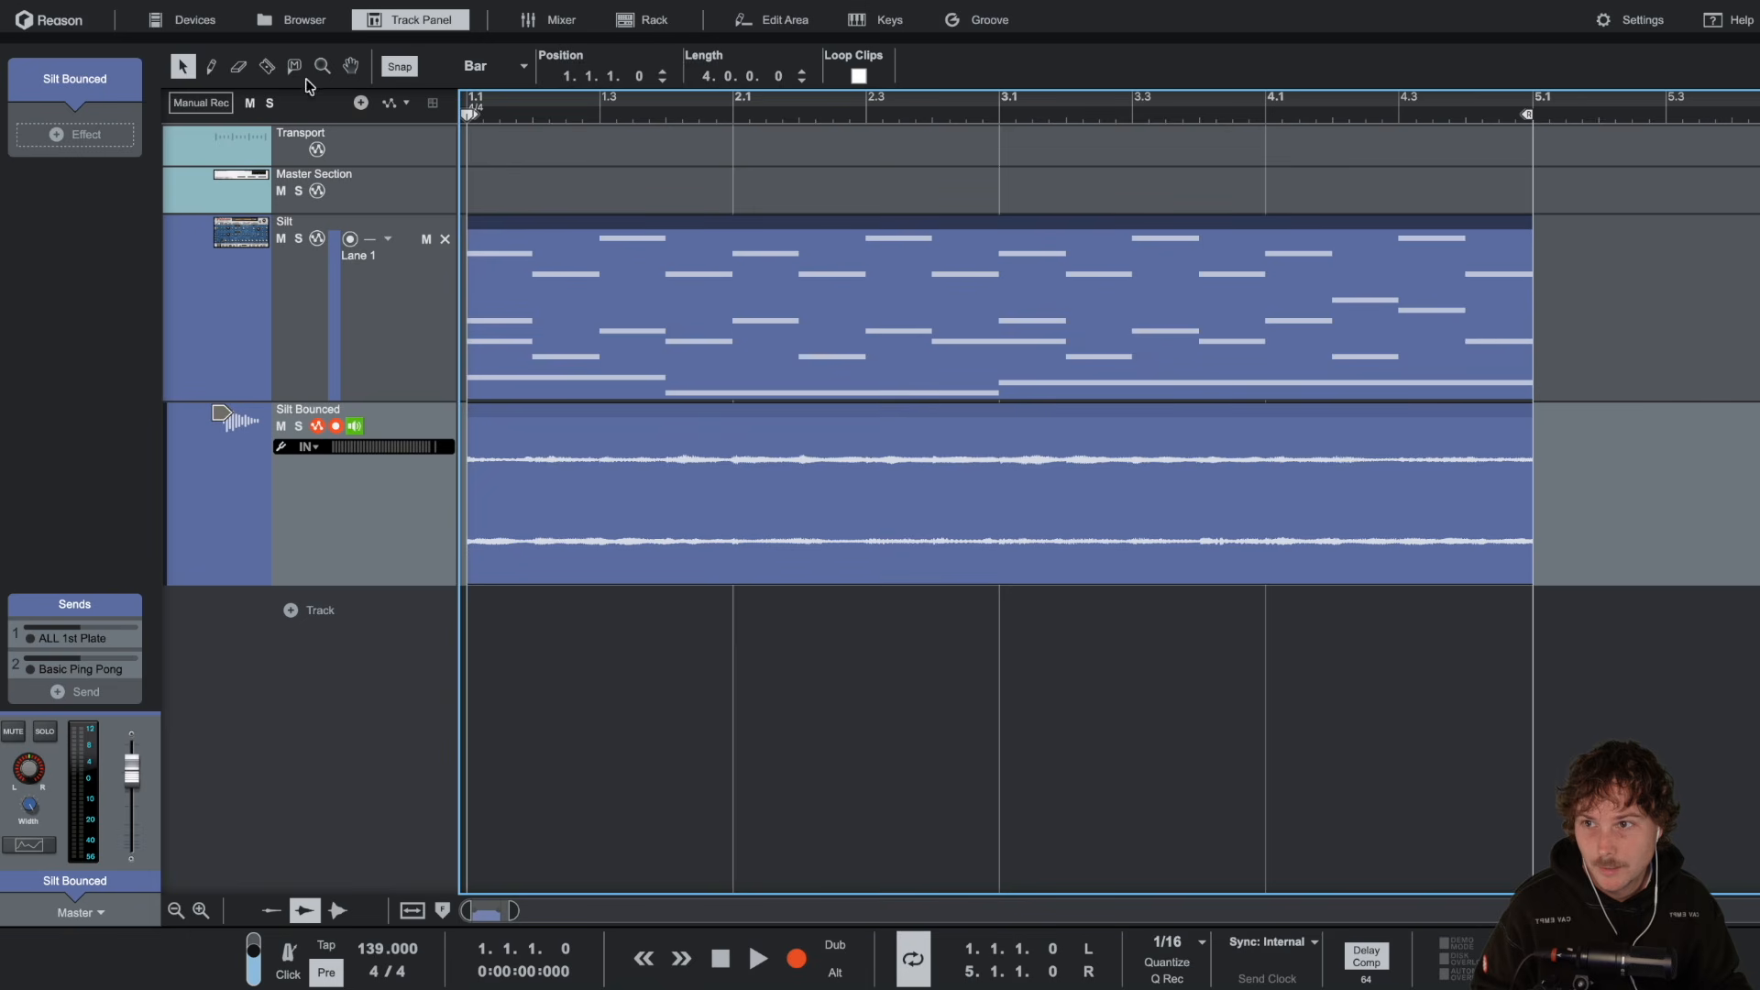
Step: Select the audio clip on the Silt Bounced track and show it in the edit area
left_click(267, 67)
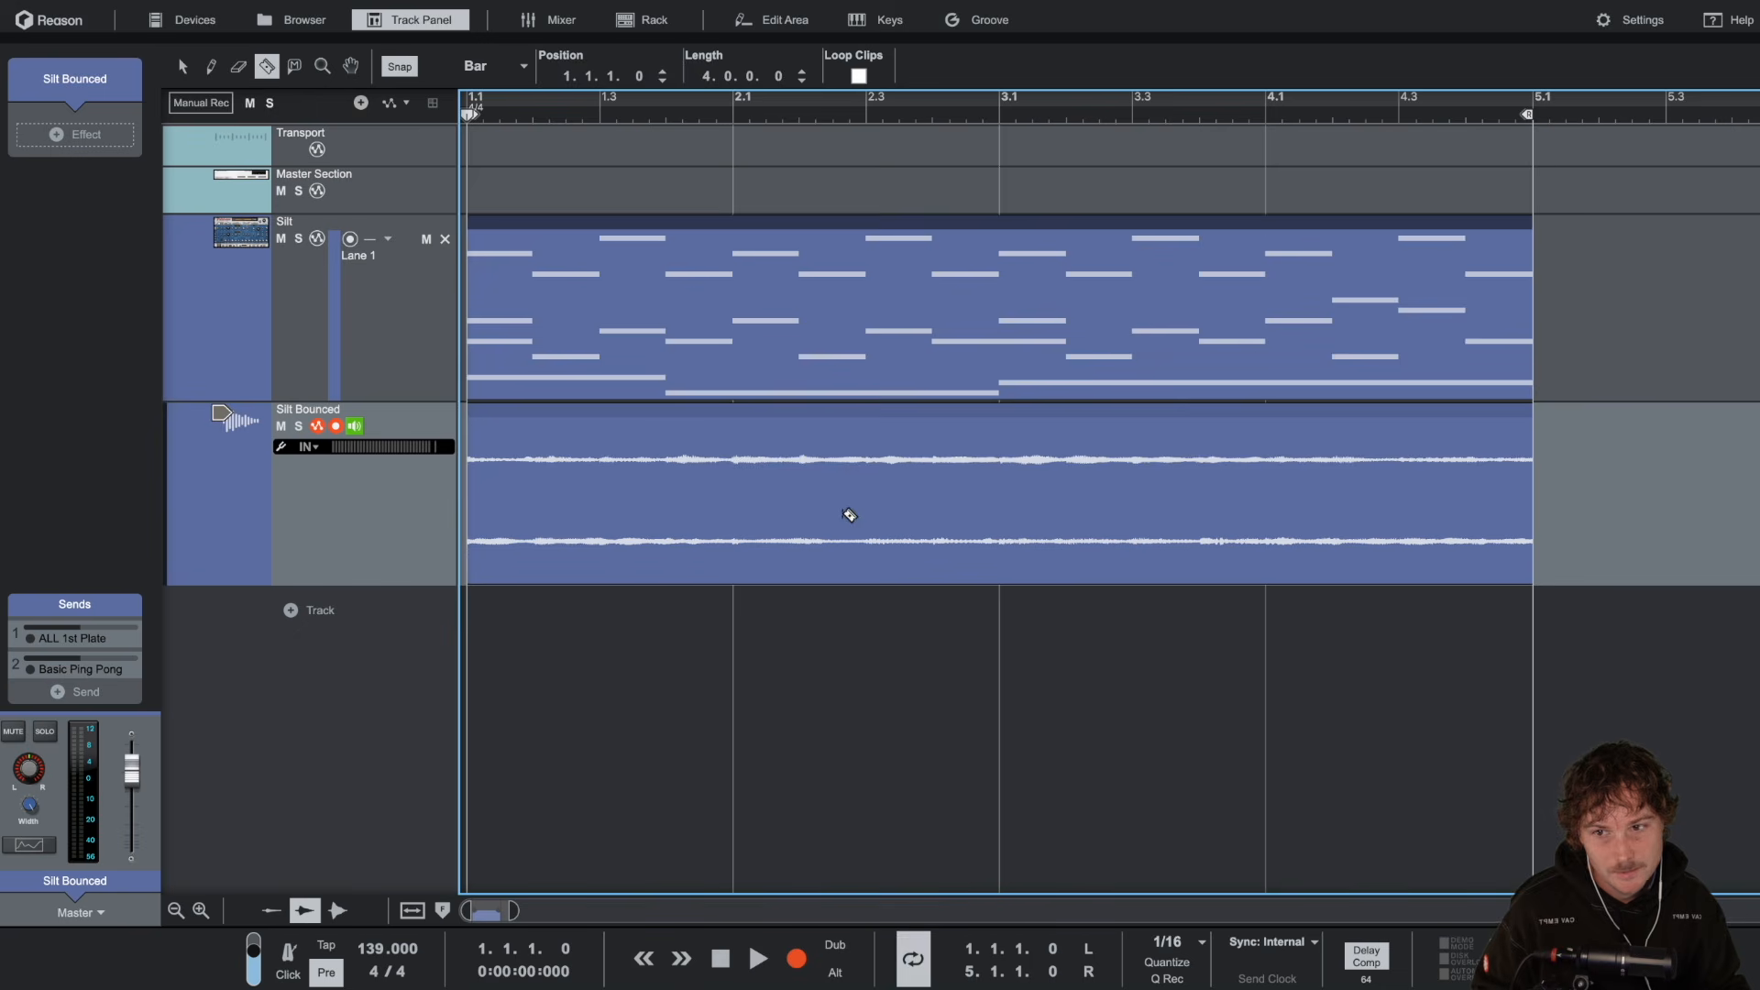
key("q")
left_click(709, 417)
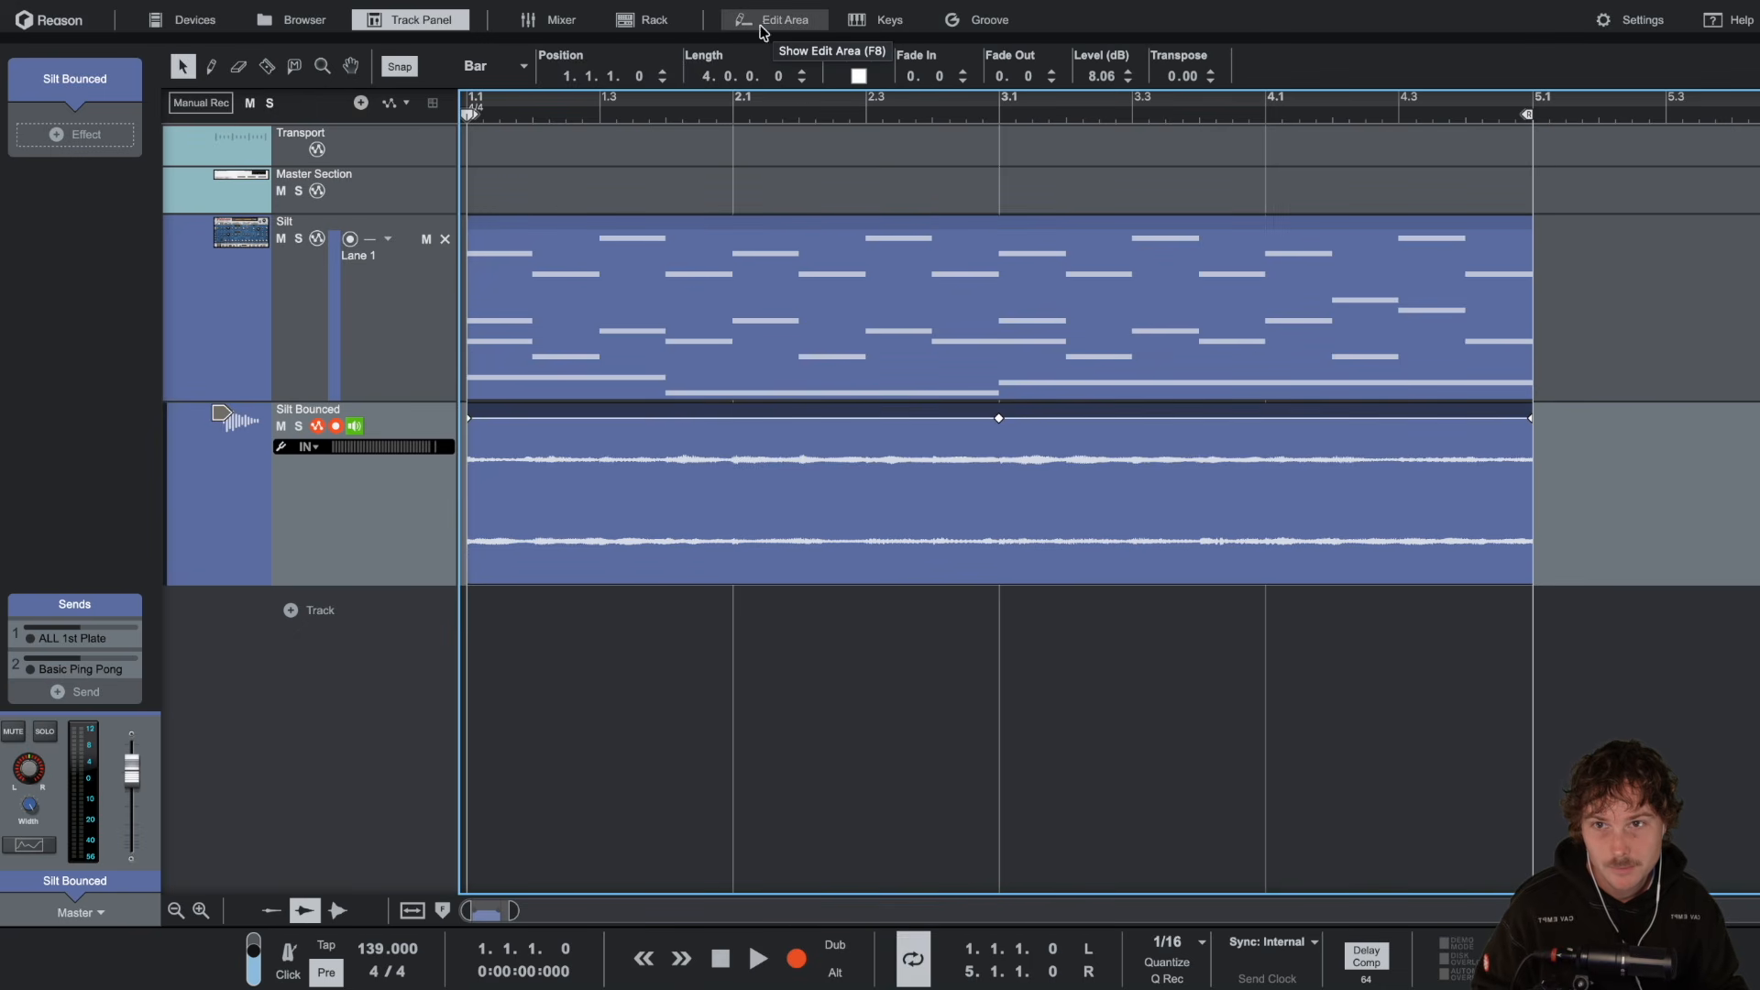
left_click(770, 33)
left_click(770, 26)
left_click(772, 23)
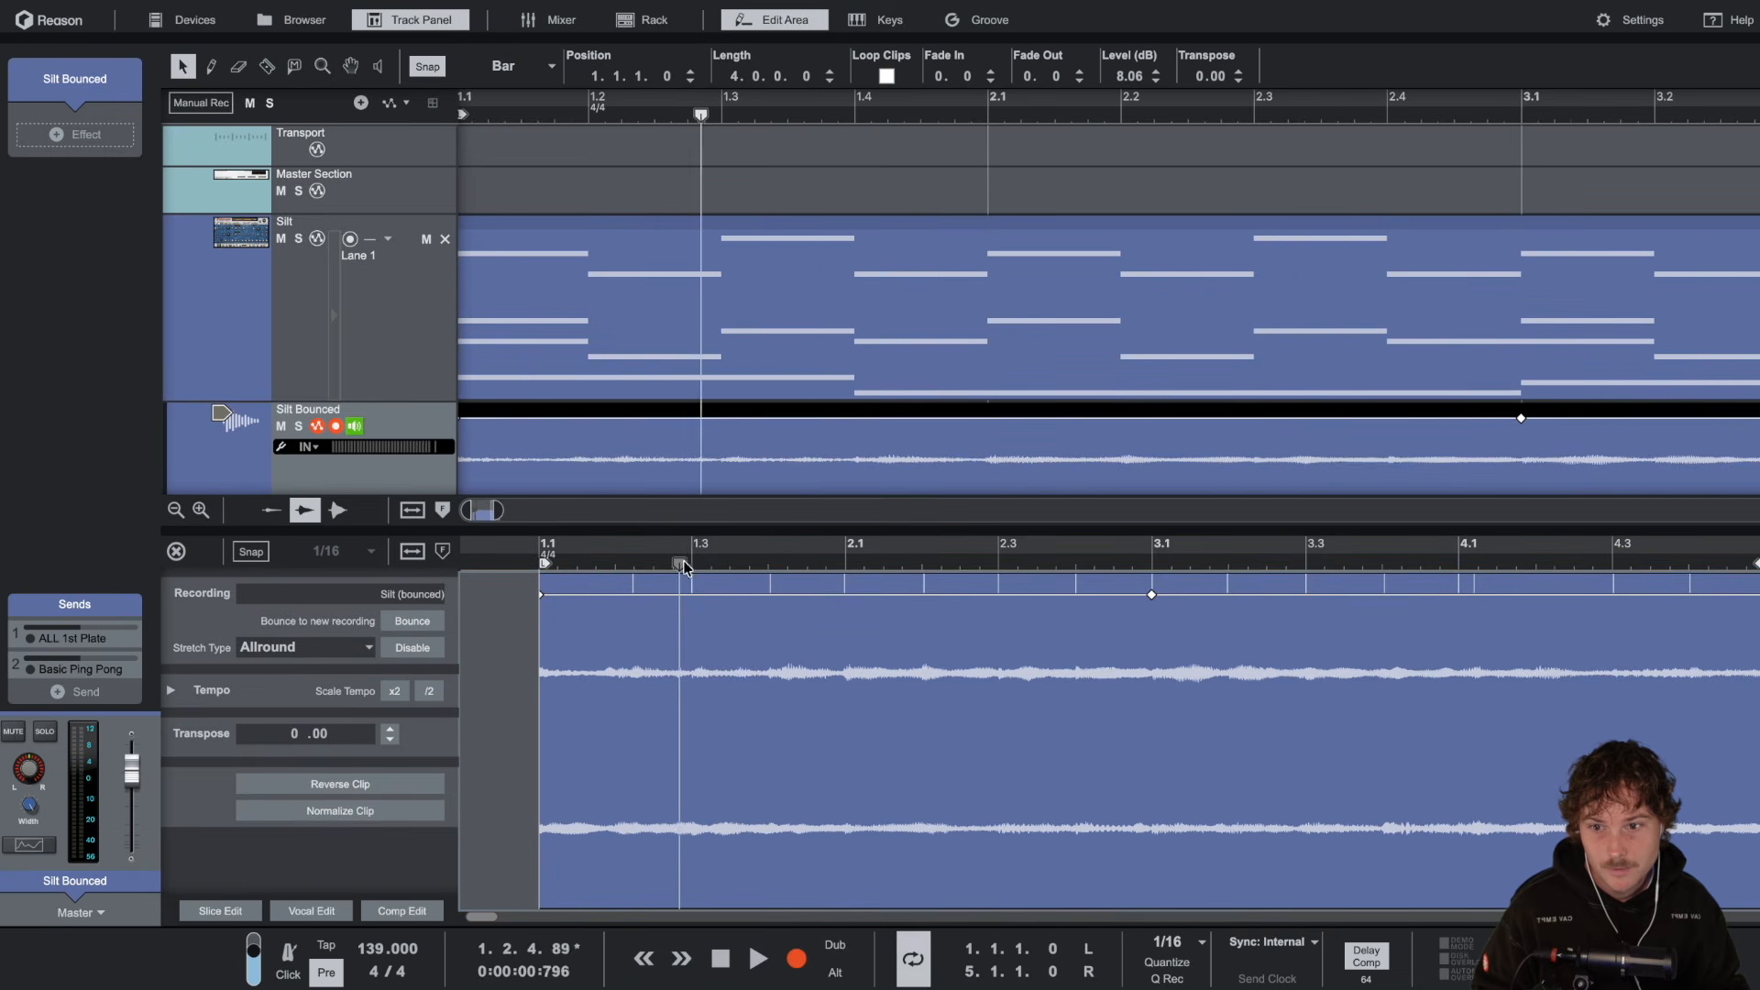
Step: Move the song position to 1.4.1.0 and split the bounced audio clip there with the Razor tool
left_click_drag(684, 565, 772, 564)
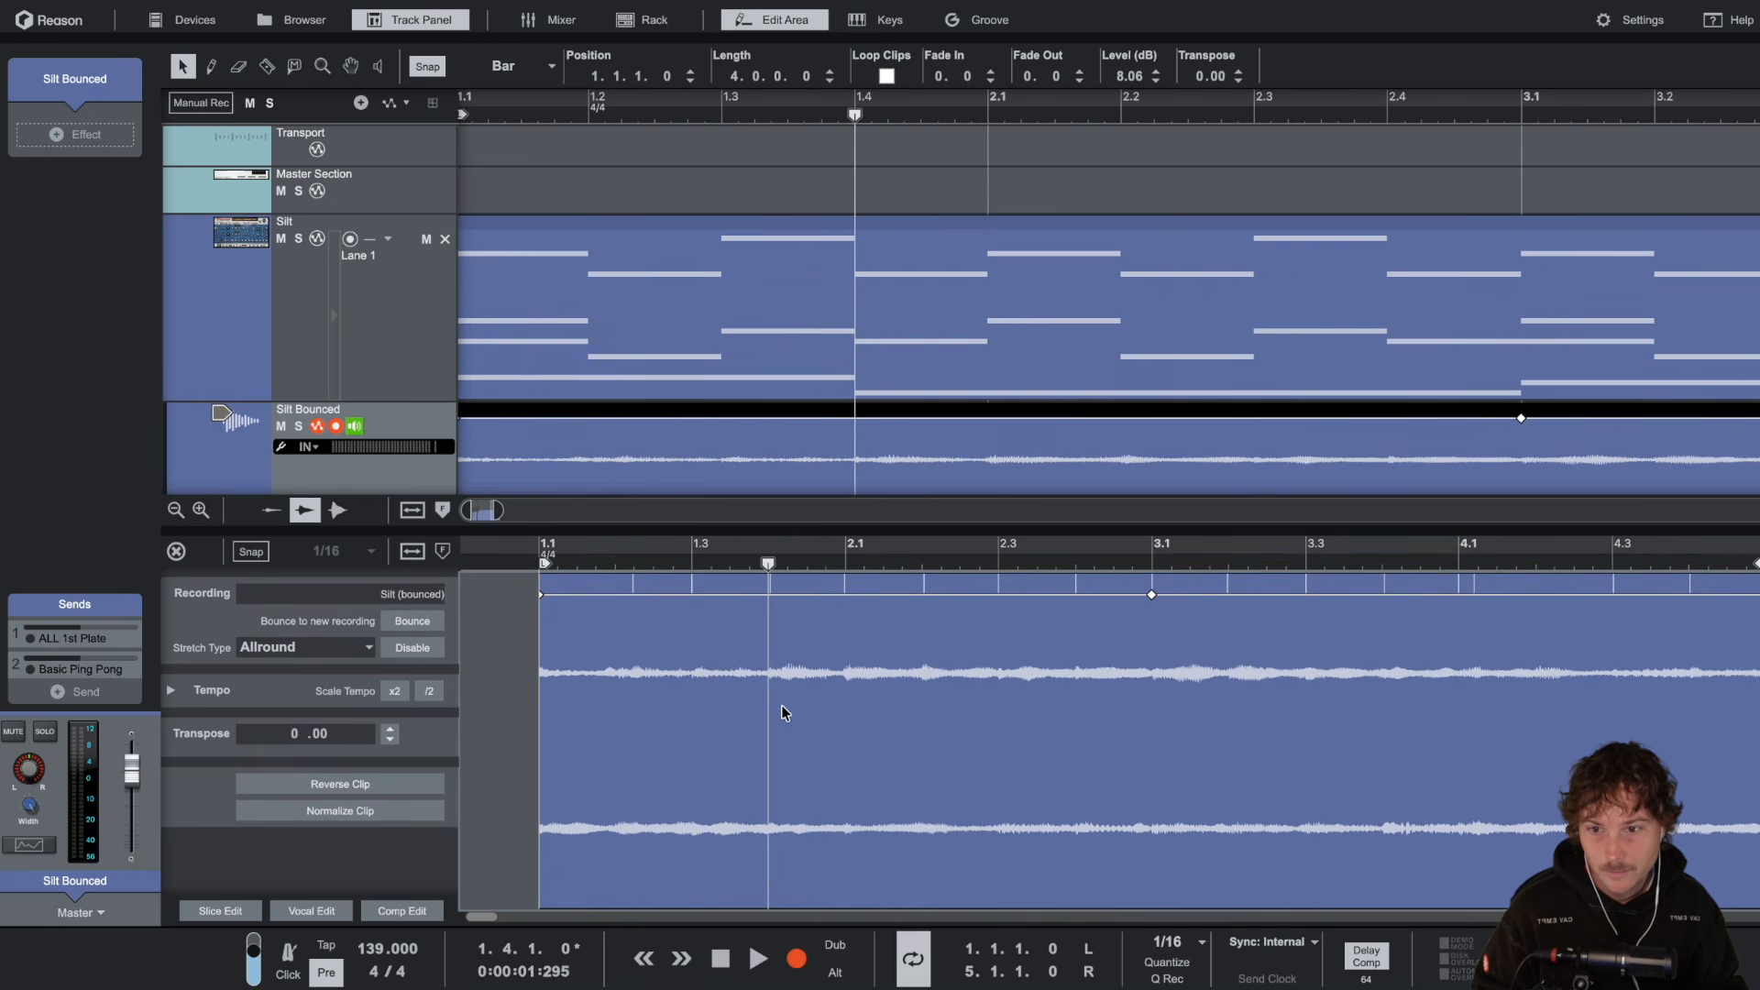
left_click(267, 67)
left_click(769, 585)
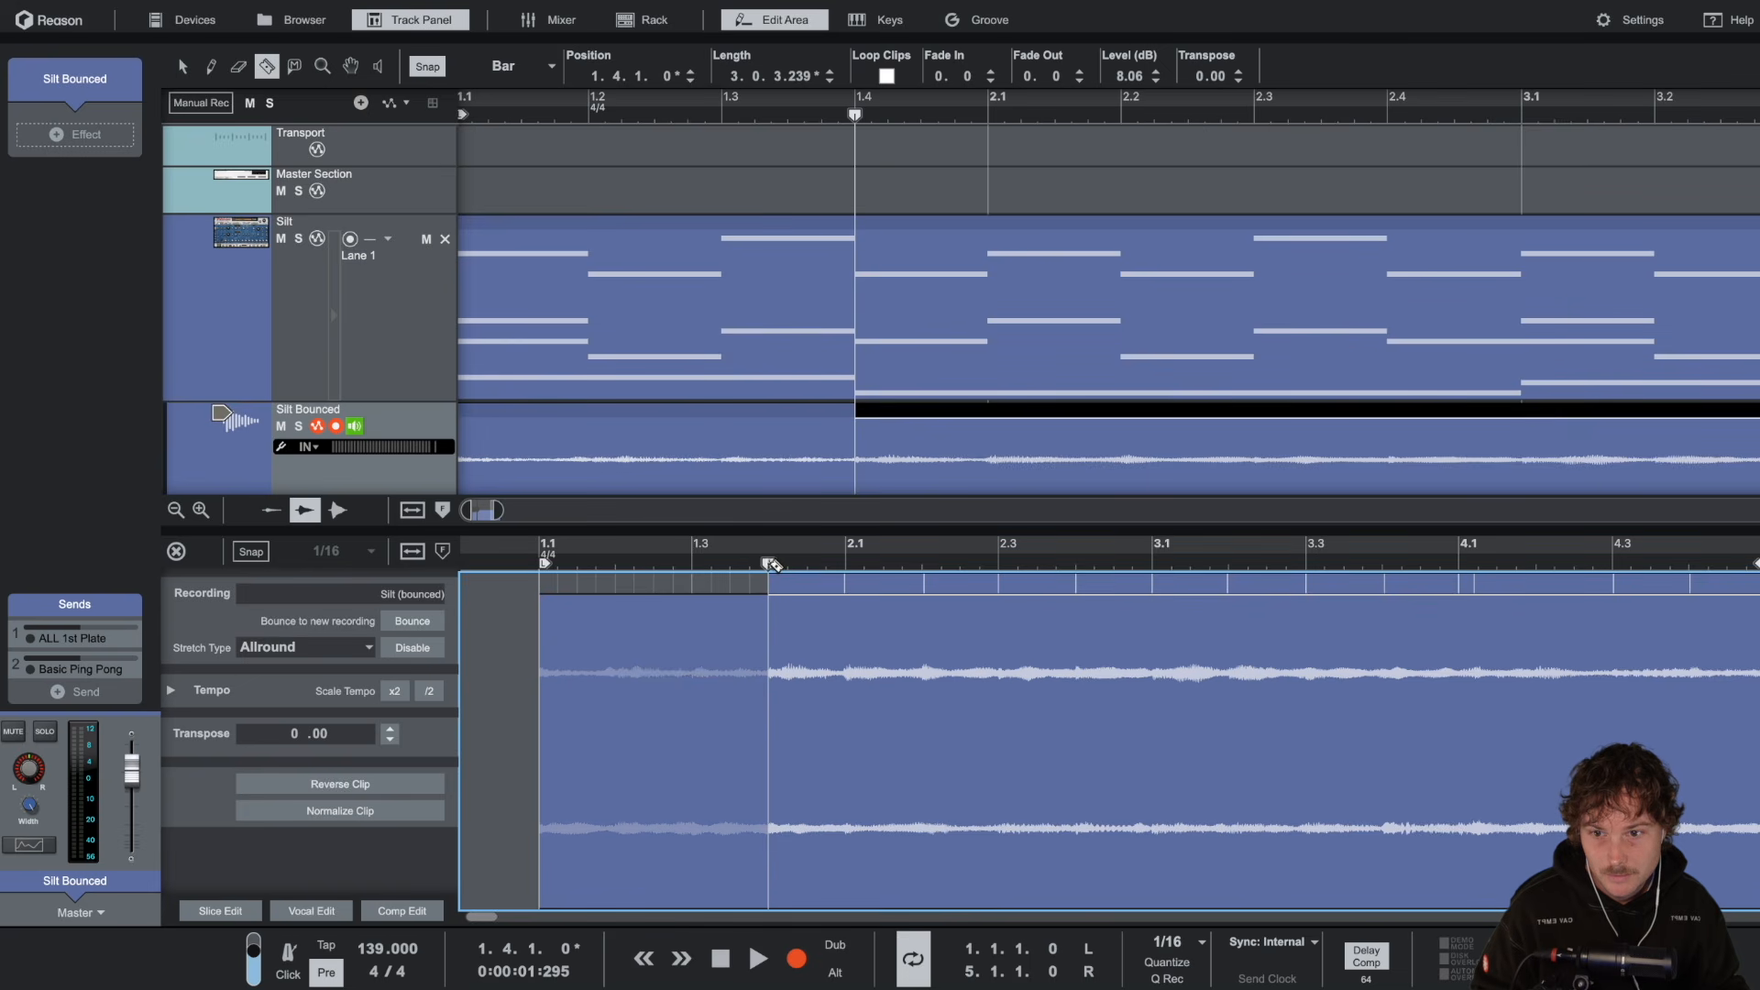
Step: Move the song position to 3.1 and split the bounced Silt audio clip there with the Razor tool
left_click(182, 66)
left_click_drag(768, 565, 1152, 565)
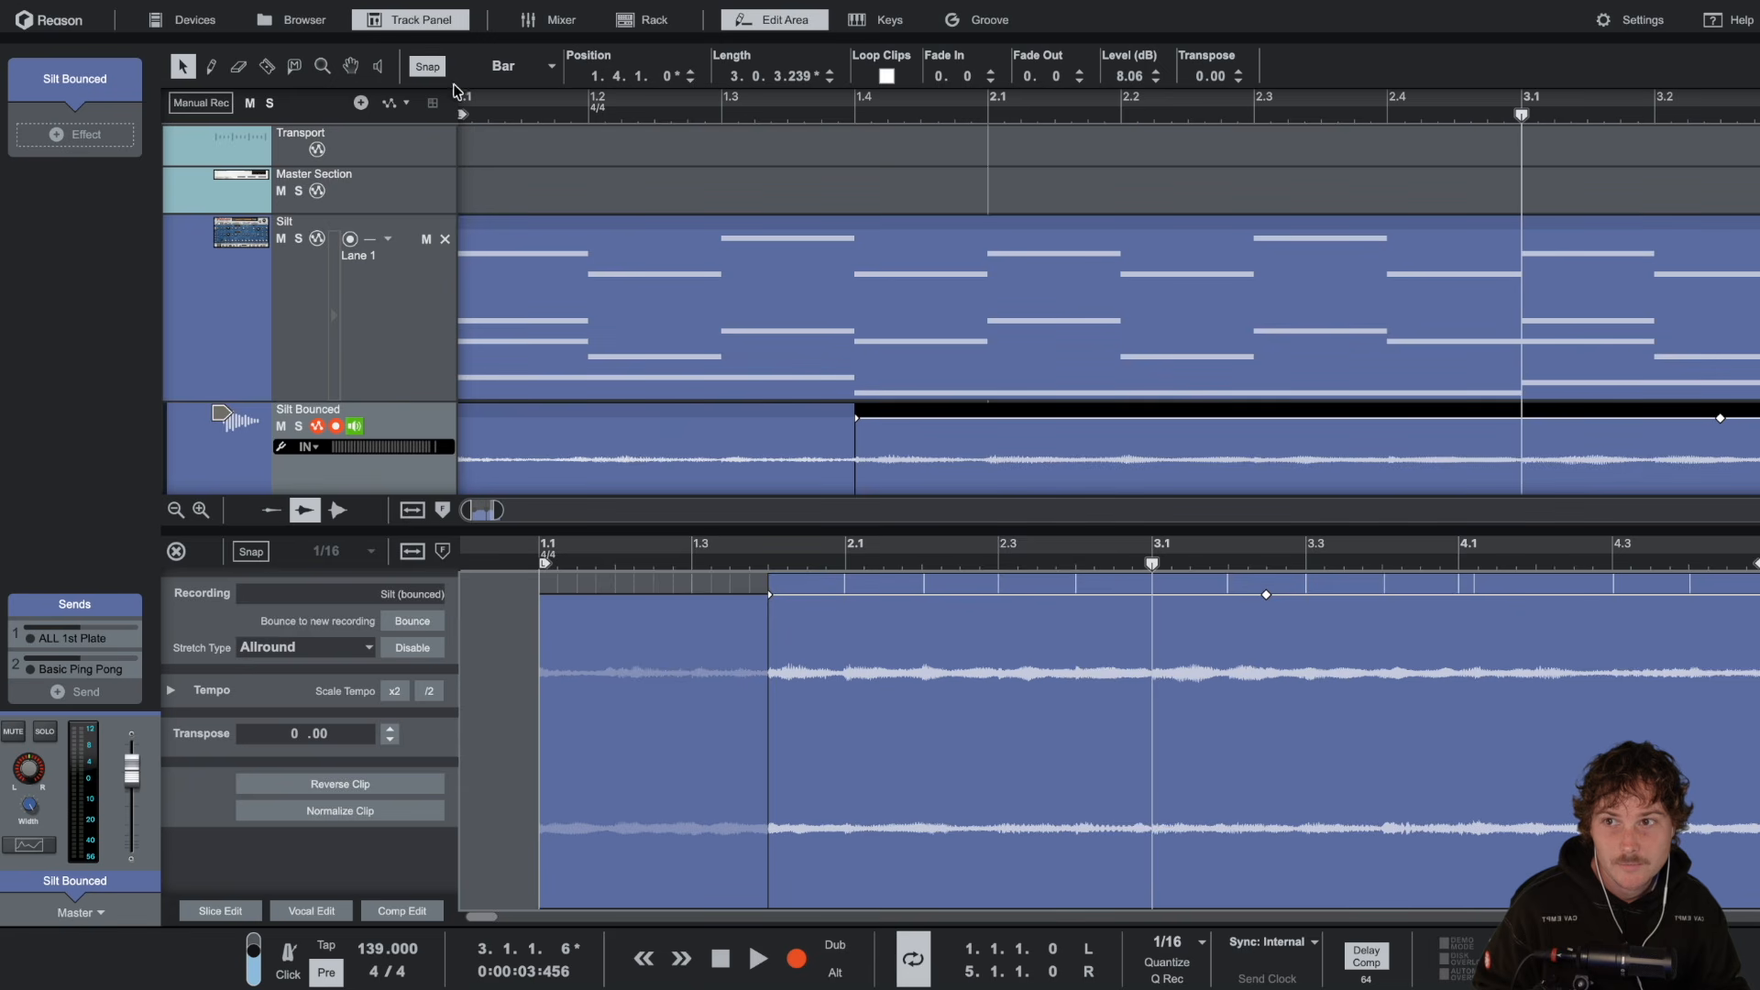
left_click(438, 73)
left_click(438, 71)
left_click_drag(1152, 565, 1100, 565)
left_click(1384, 118)
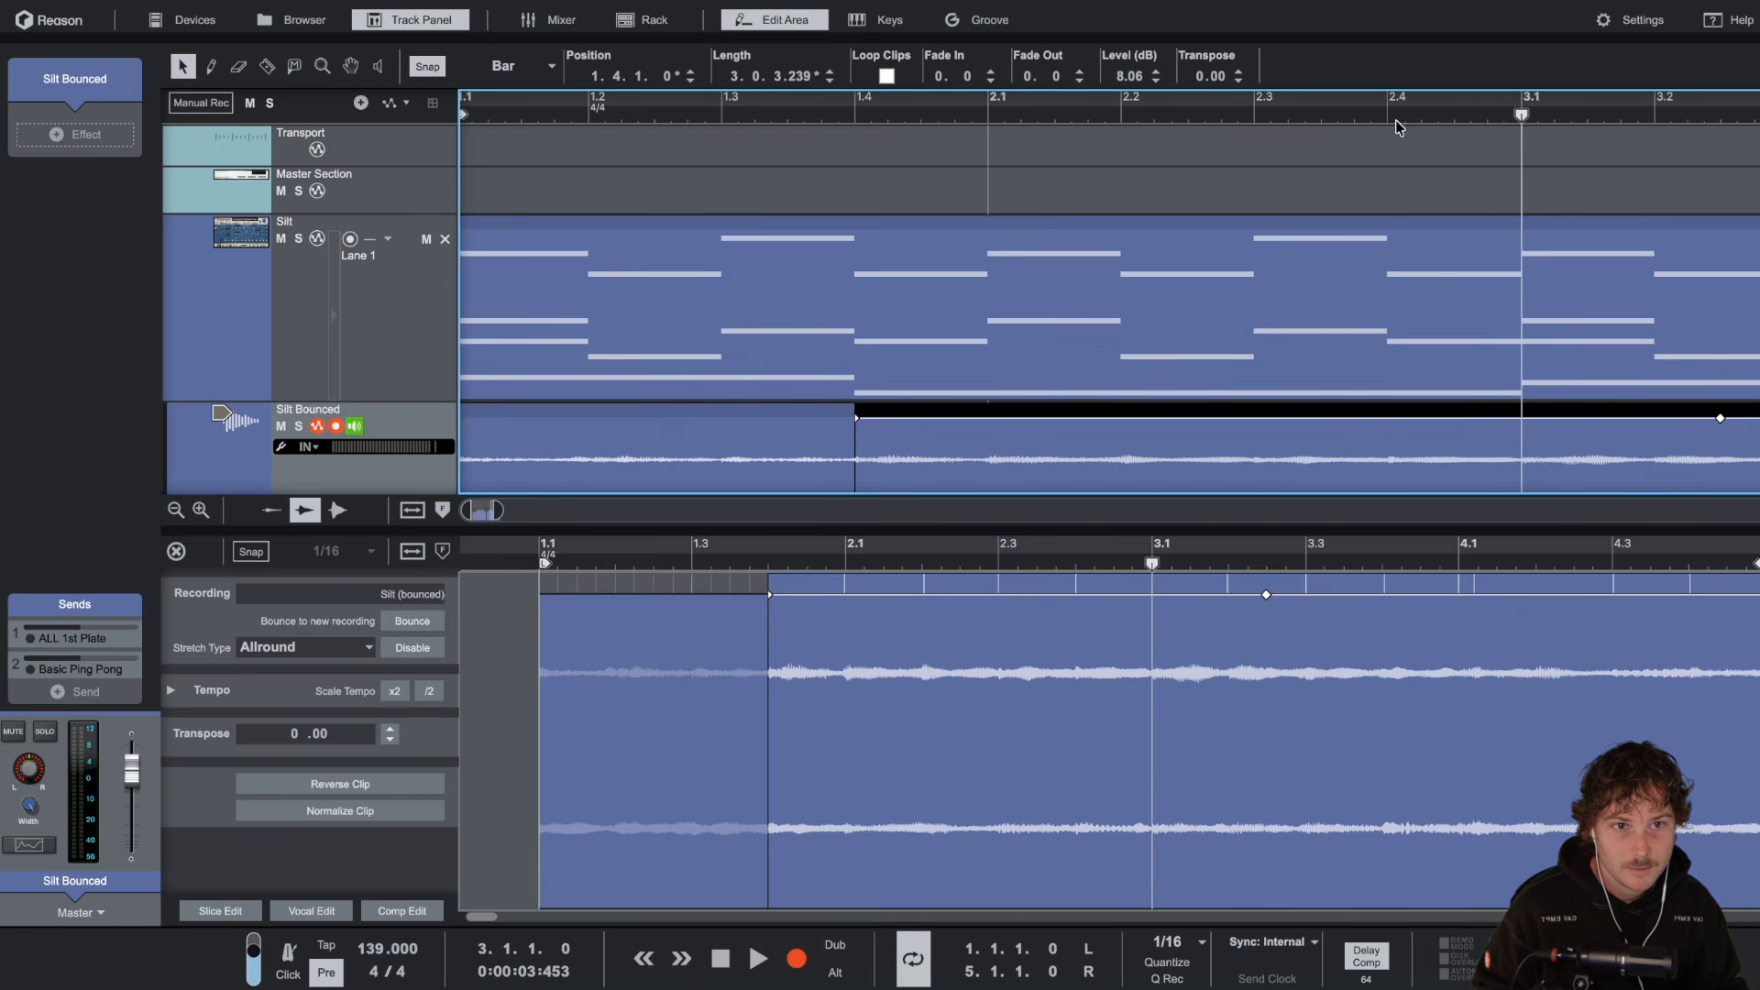
left_click_drag(1518, 112, 1055, 108)
left_click(1284, 117)
left_click(1152, 564)
mouse_move(1154, 566)
left_mouse_down()
mouse_move(1089, 566)
mouse_move(1153, 573)
left_mouse_up()
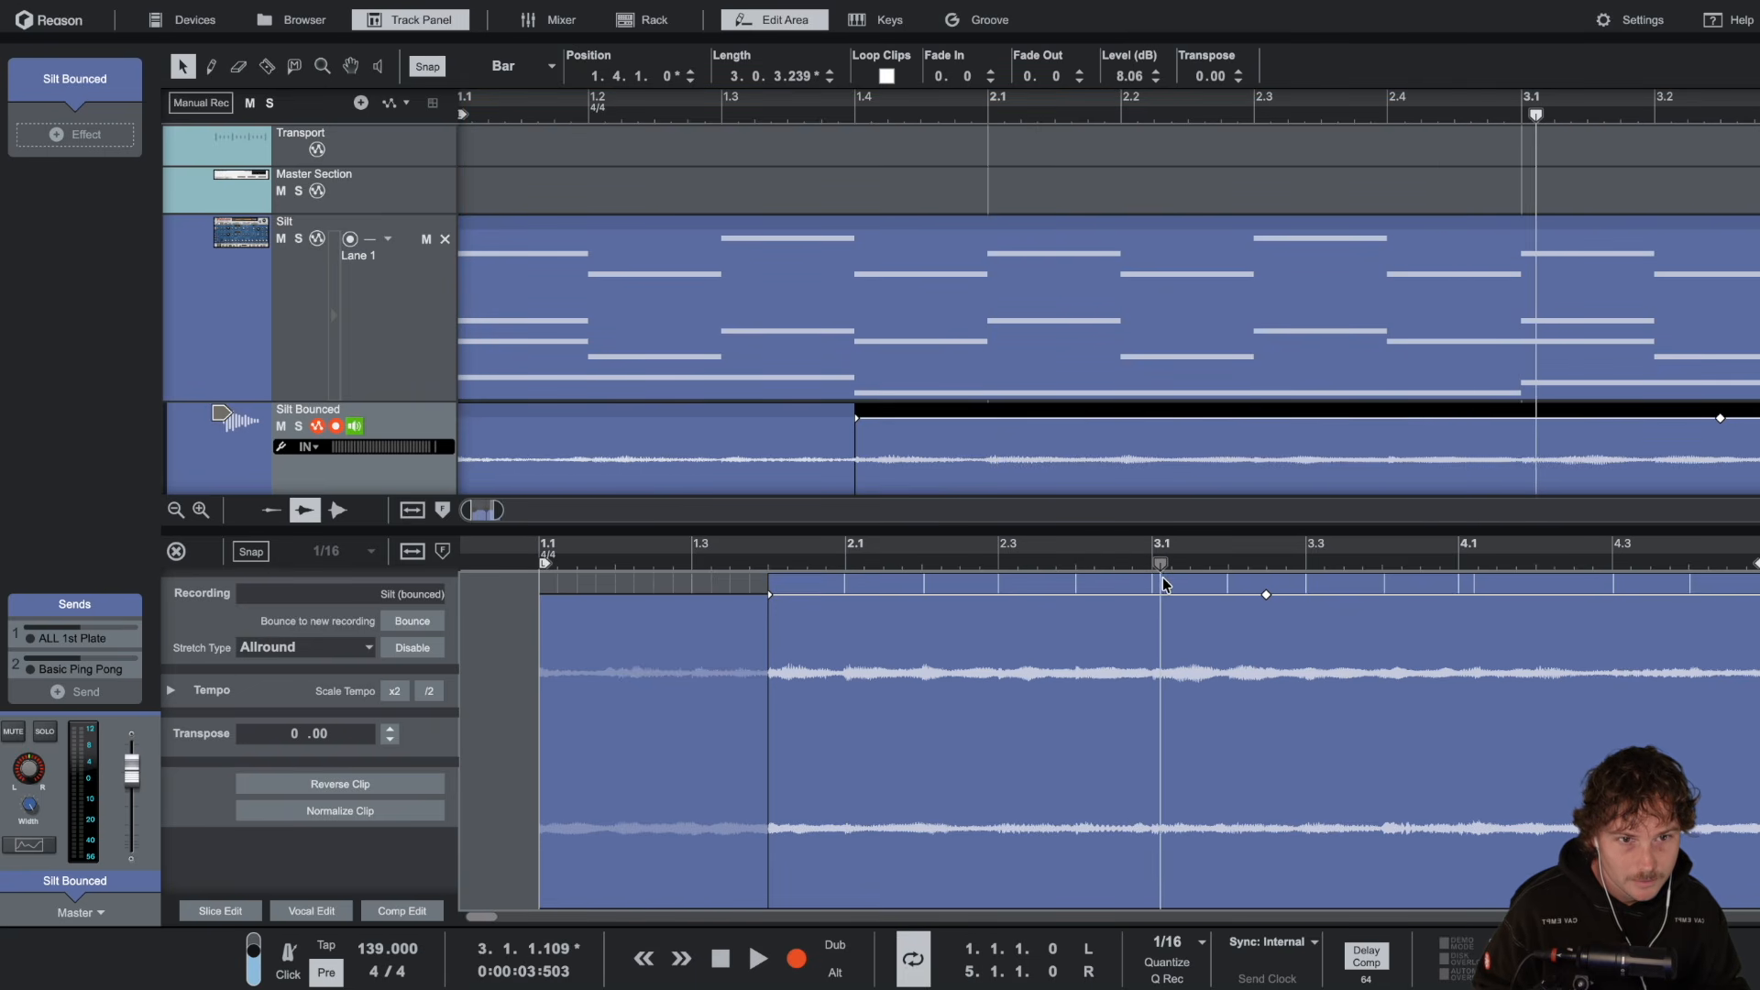
key("r")
left_click(1167, 586)
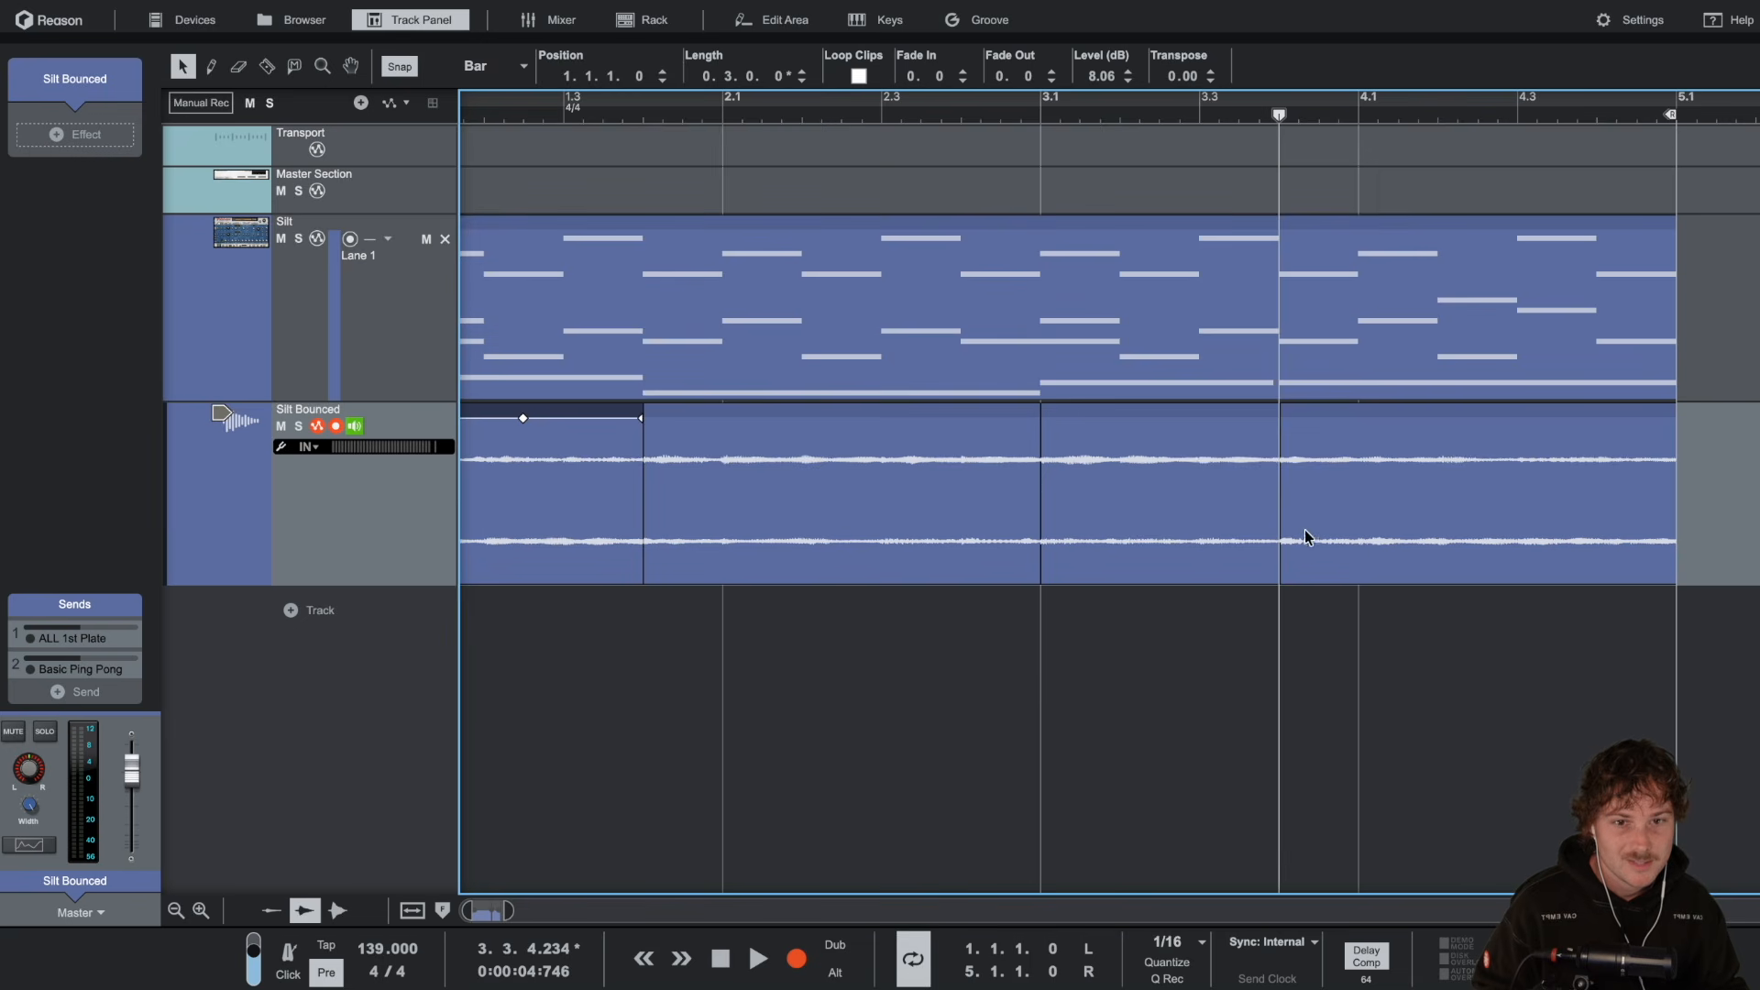
Step: Select all the split audio clips on the Silt Bounced track, reverse them and play them back
left_click(961, 573)
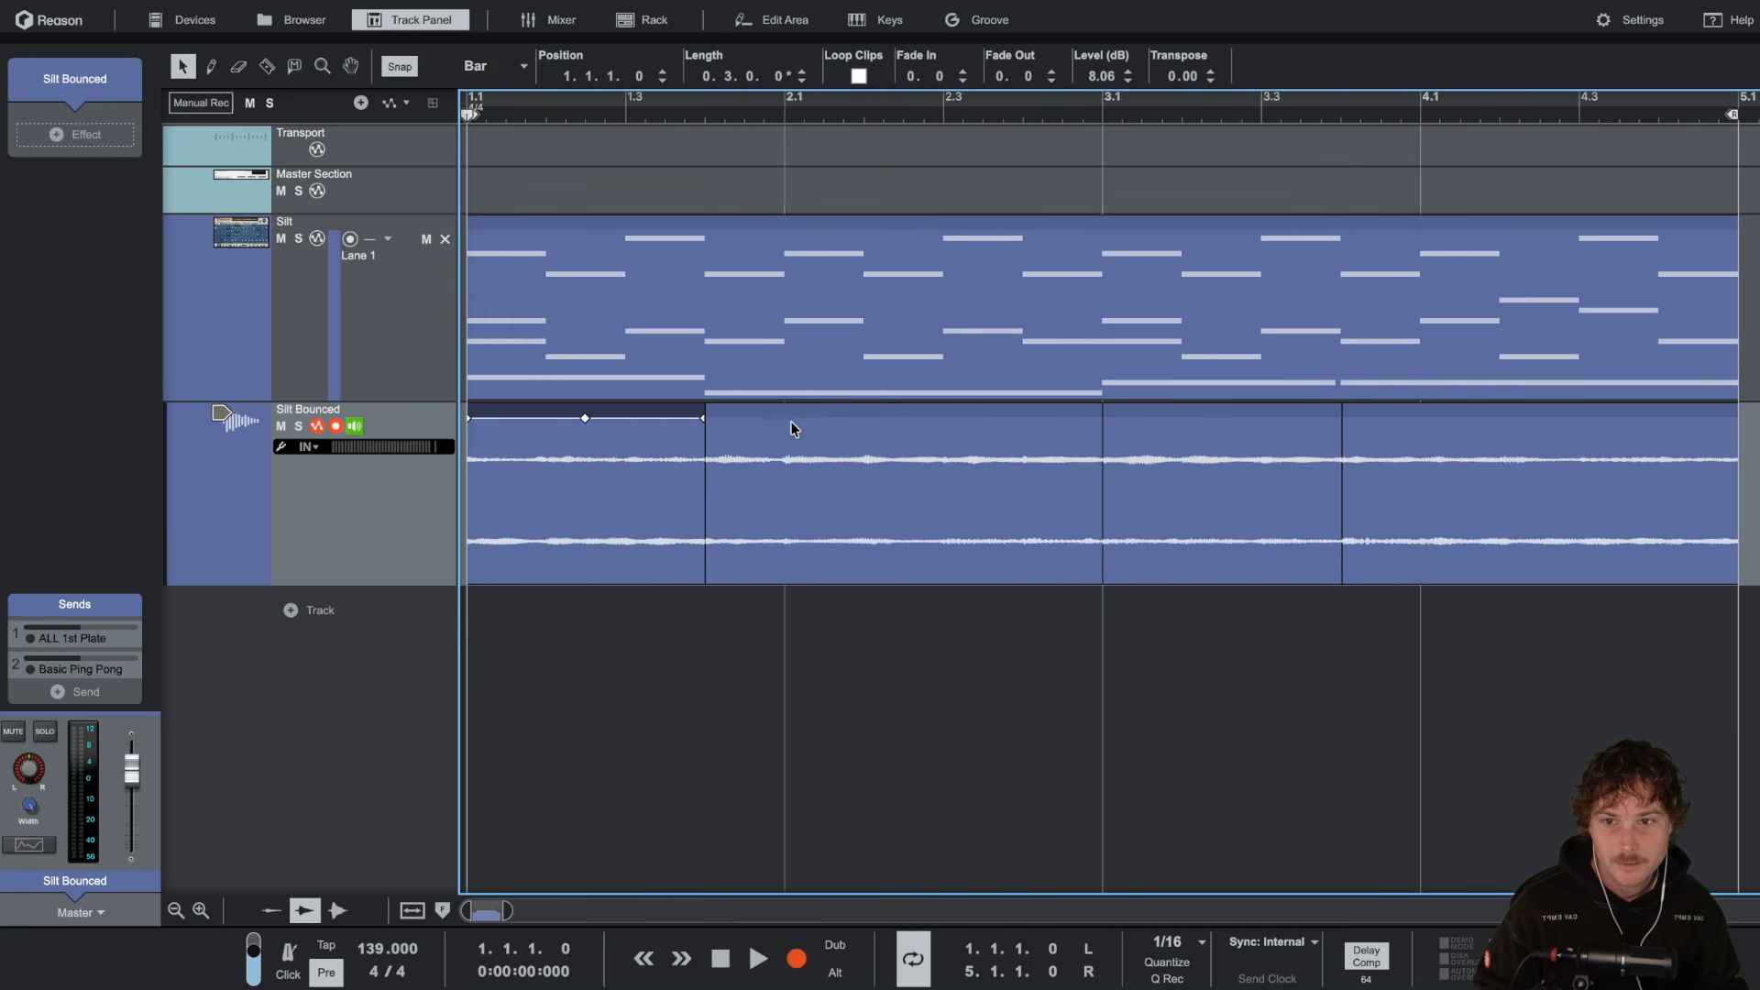
left_click(930, 421, "shift")
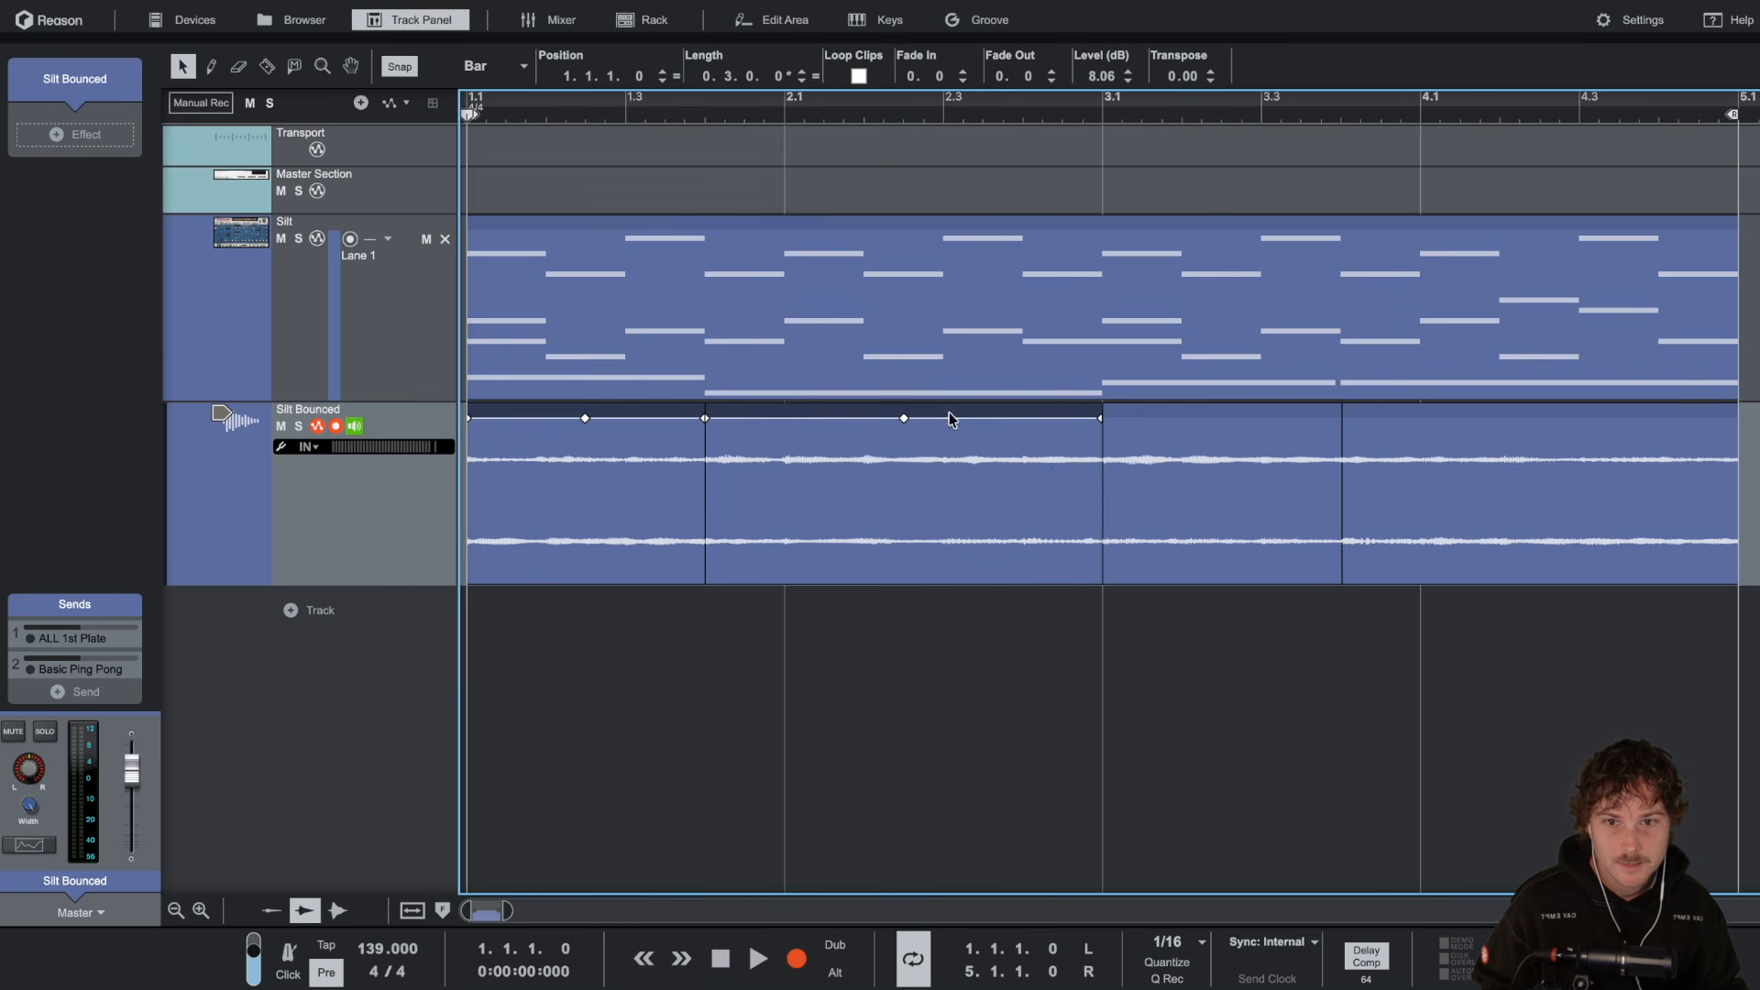
left_click(1180, 417, "shift")
left_click(1394, 415, "shift")
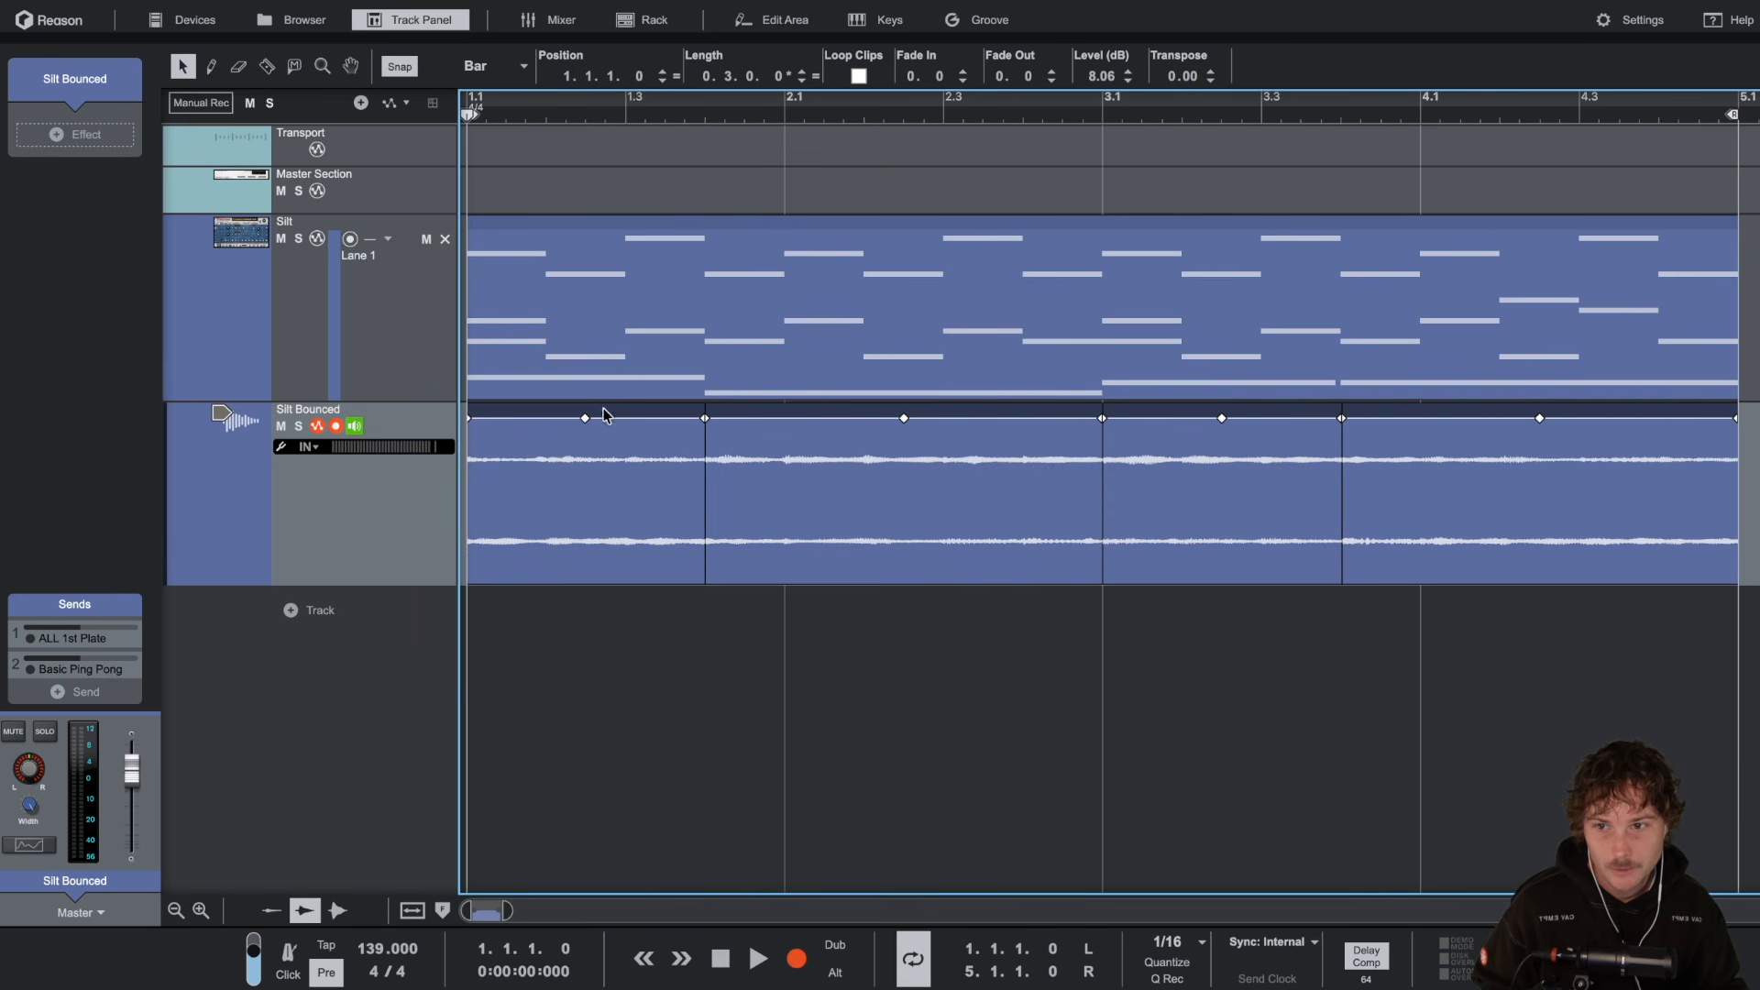
right_click(602, 414)
left_click(679, 949)
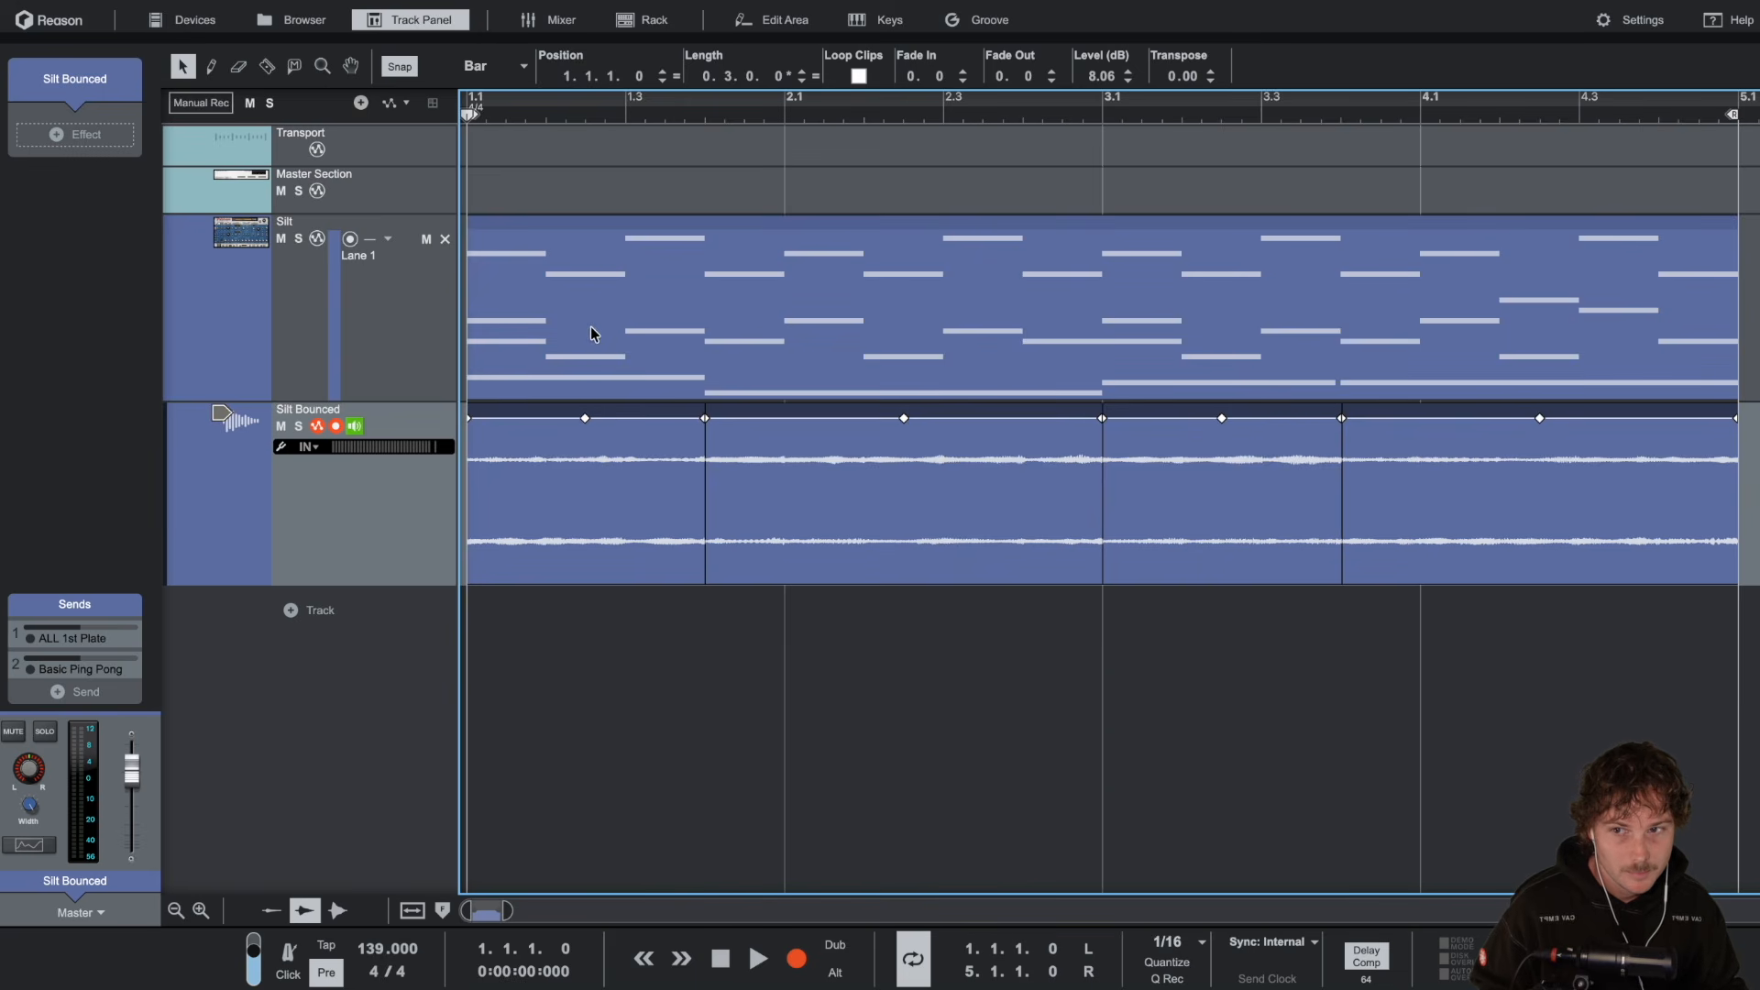
key("space")
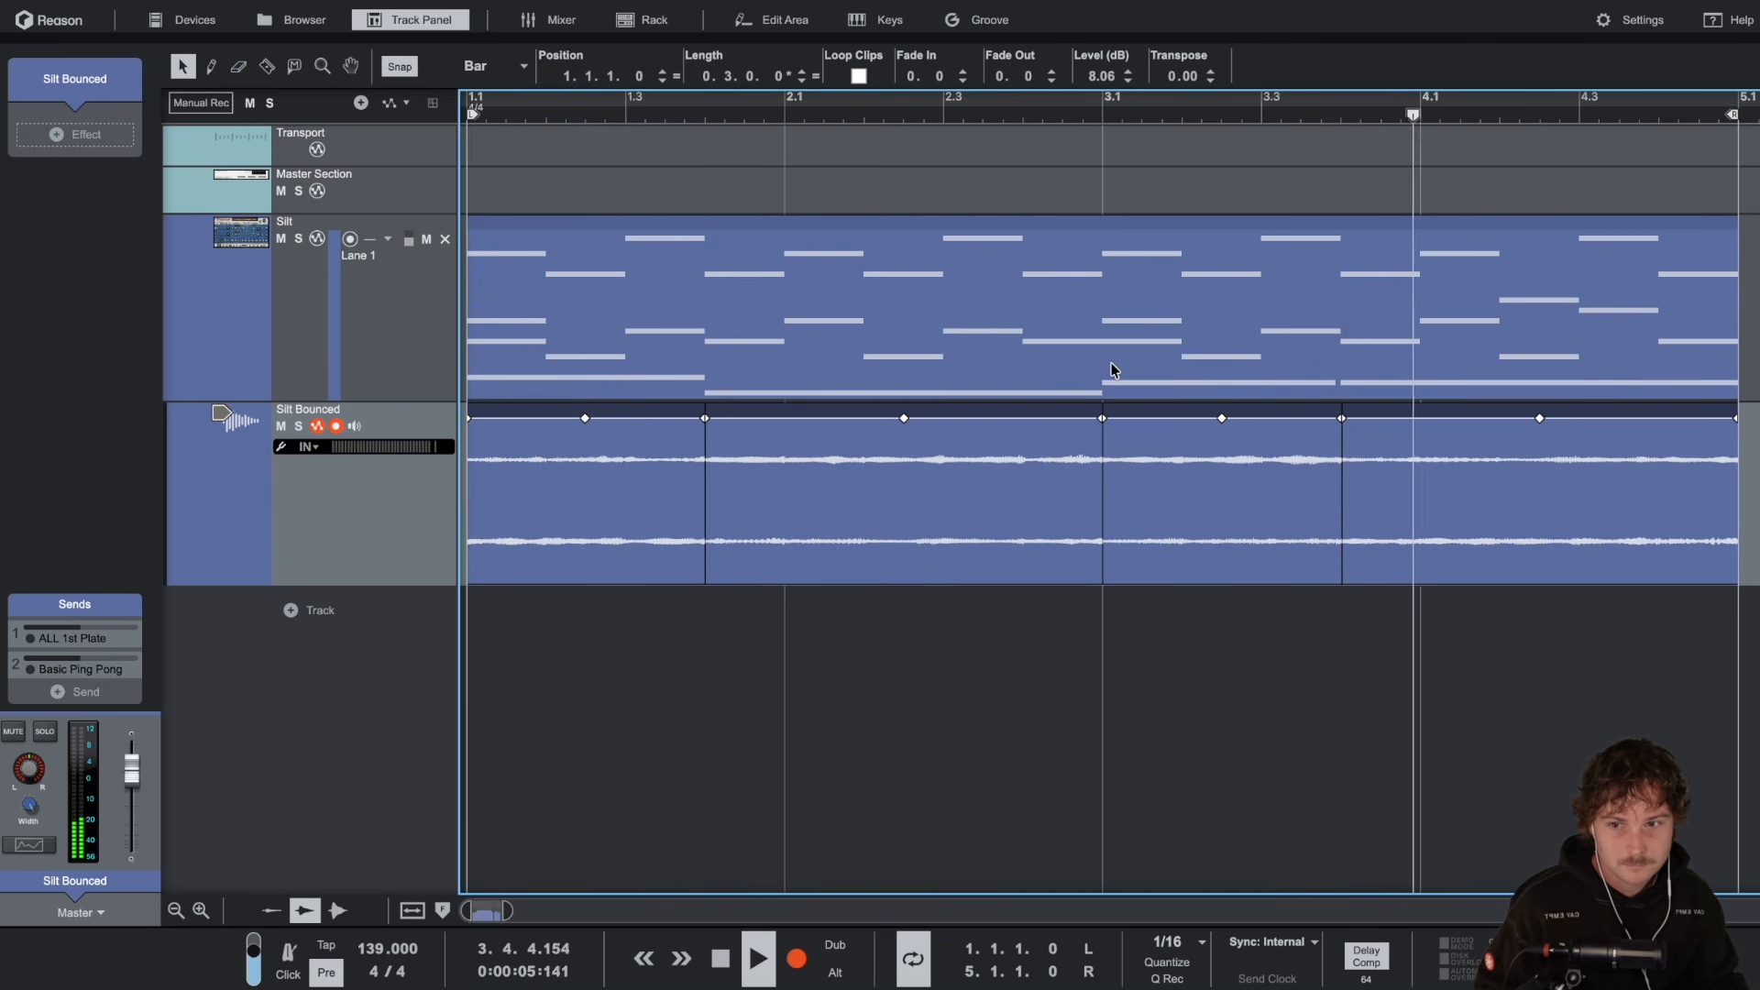
key("space")
Step: Add short fade-ins of about 16 ticks to the first three reversed clips on Silt Bounced and play the track back
double_click(565, 409)
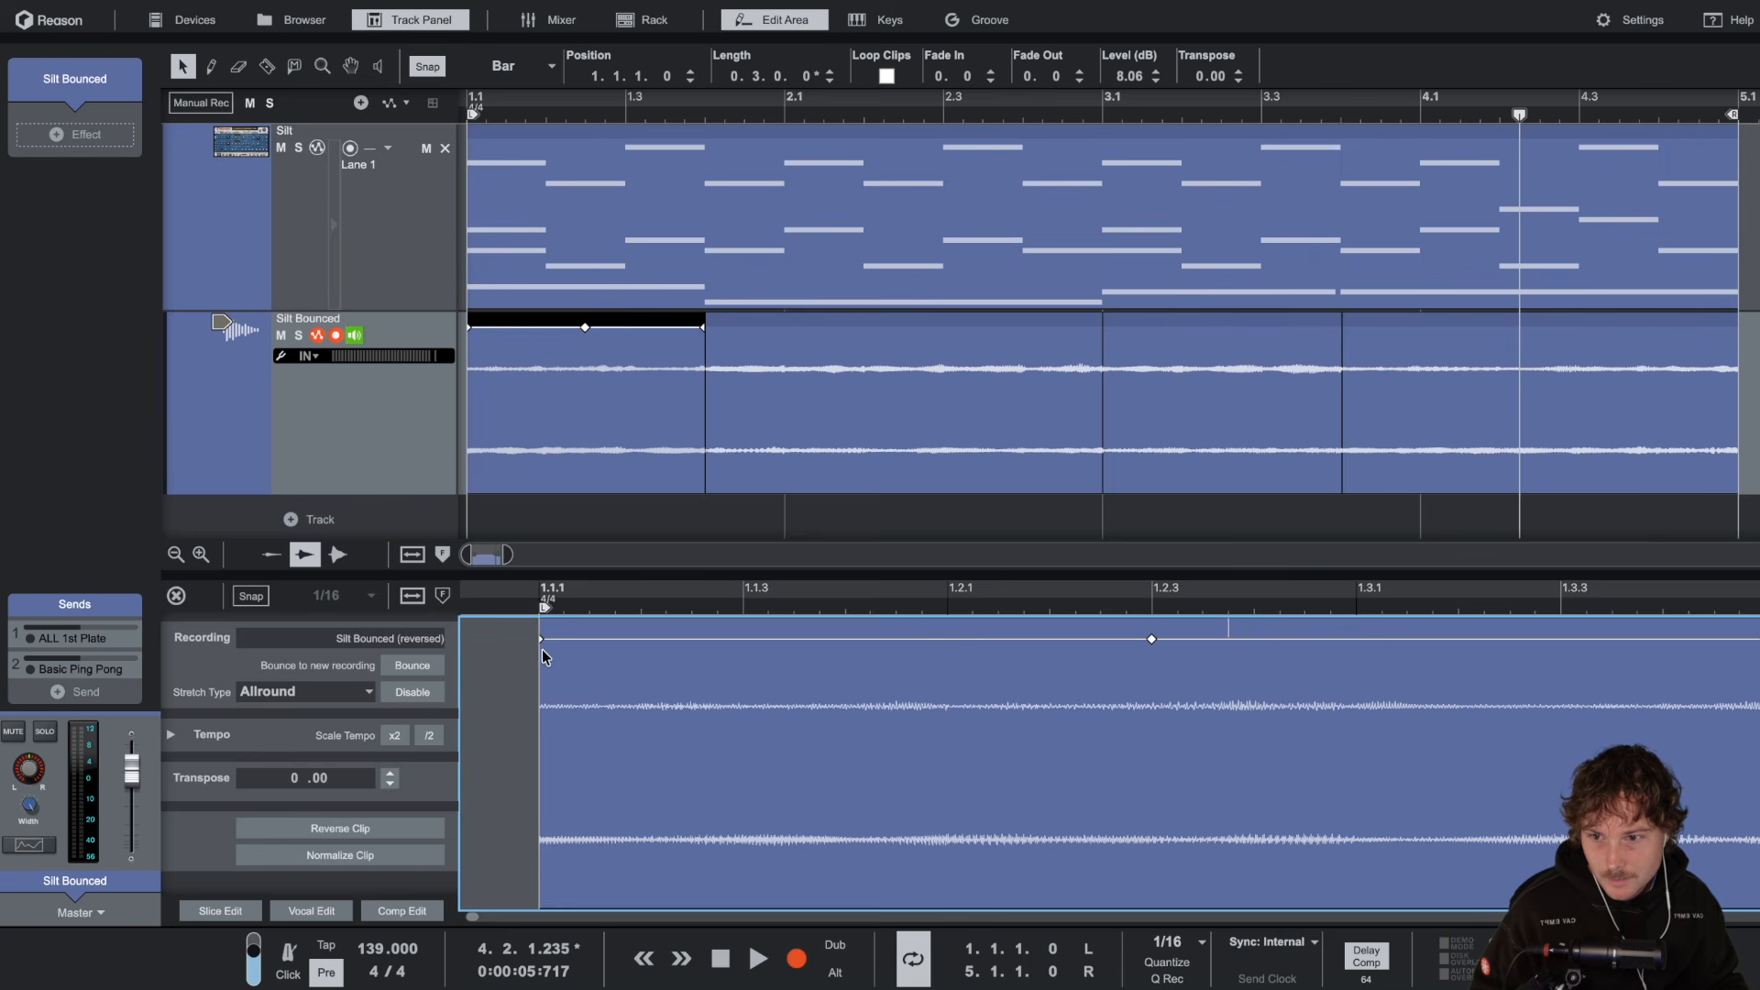
left_click_drag(542, 639, 549, 640)
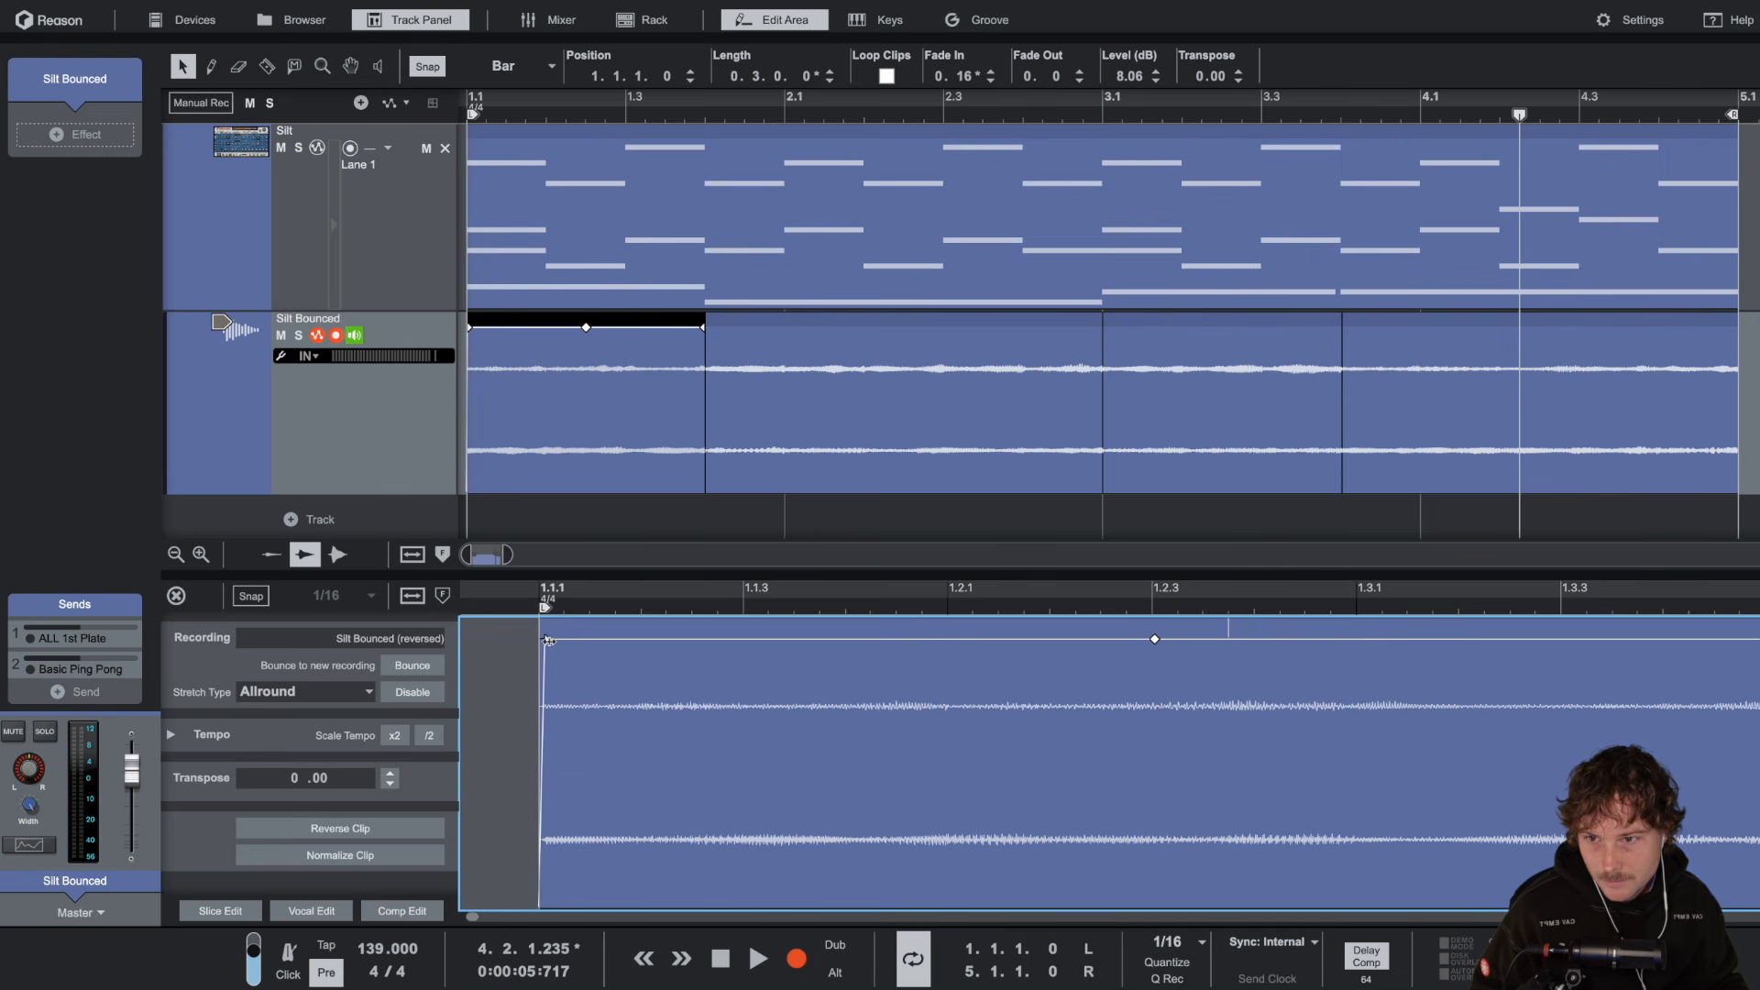
left_click(717, 327)
left_click_drag(471, 641, 478, 641)
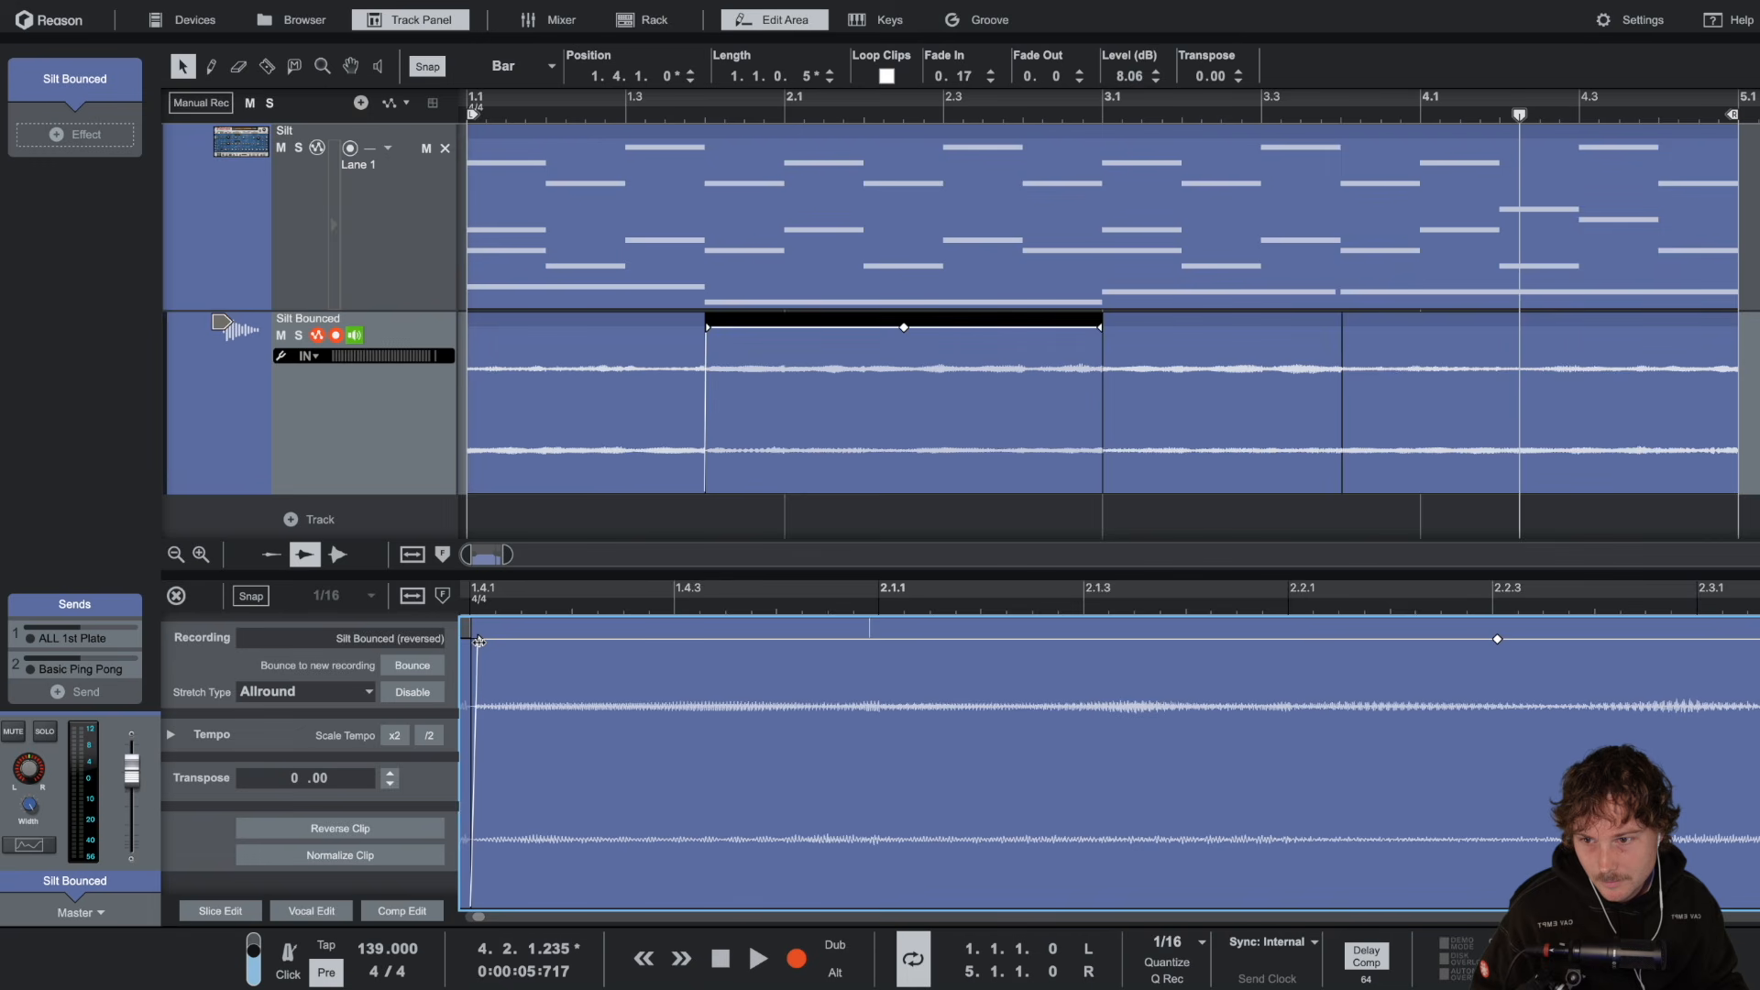
left_click(1130, 330)
left_click_drag(578, 627, 585, 628)
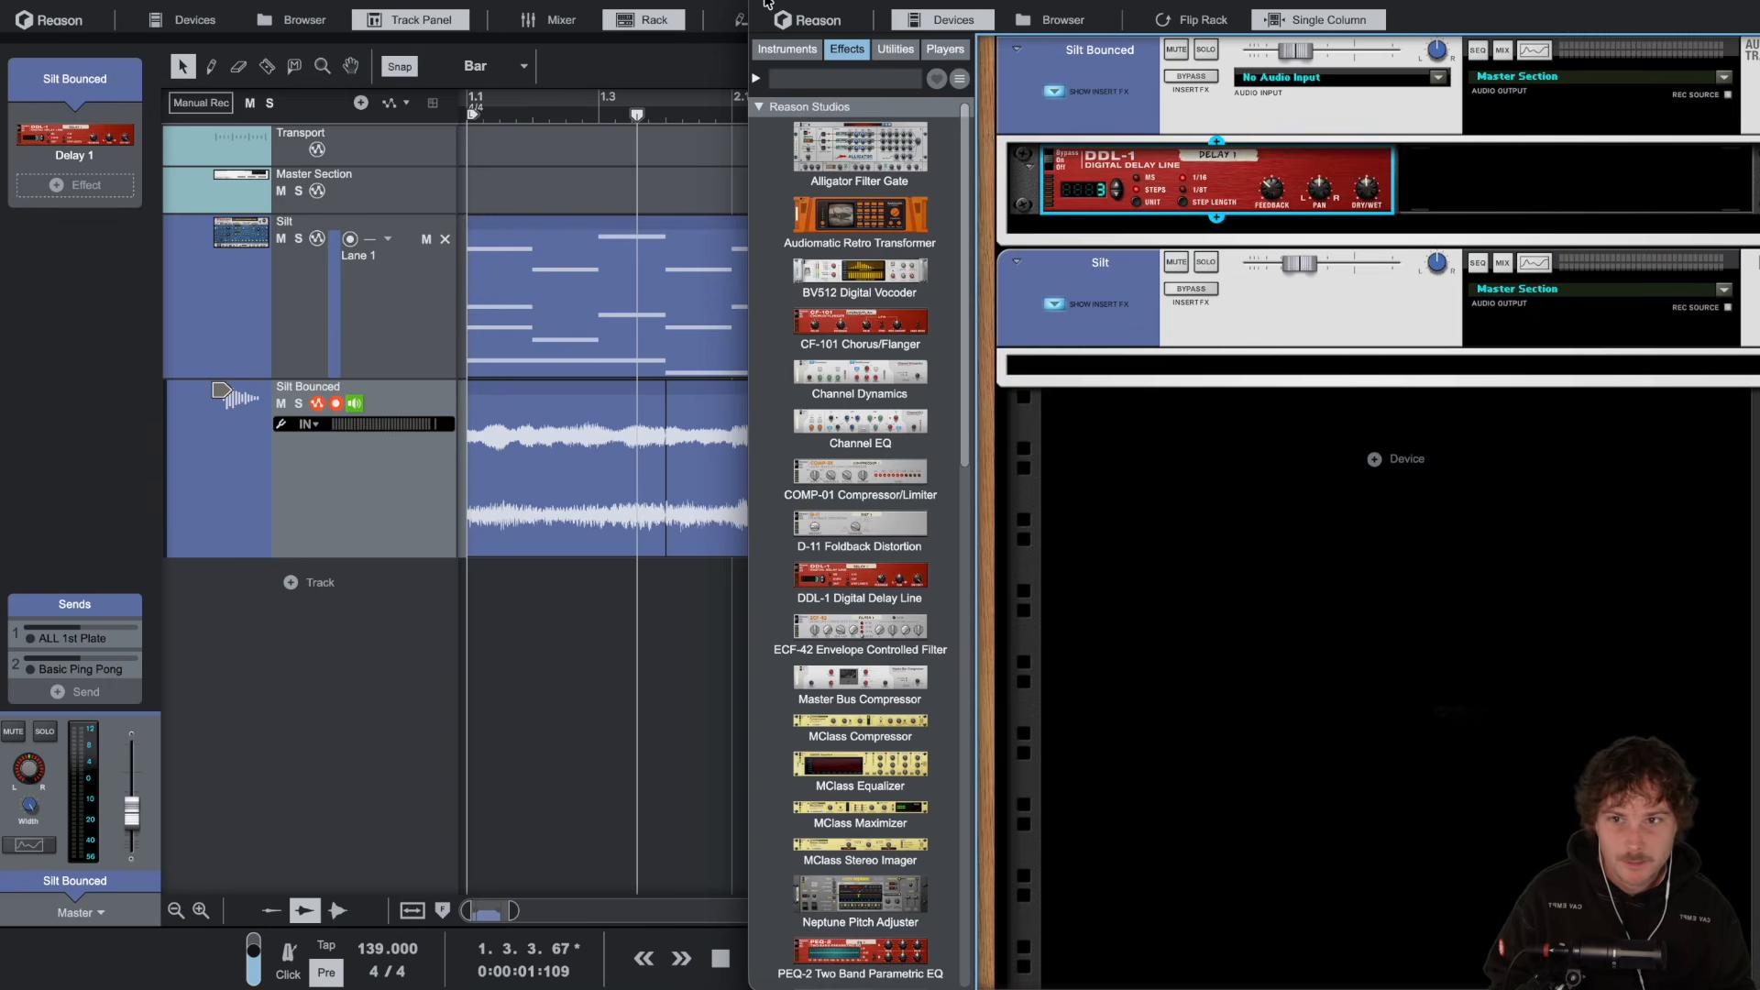
key("space")
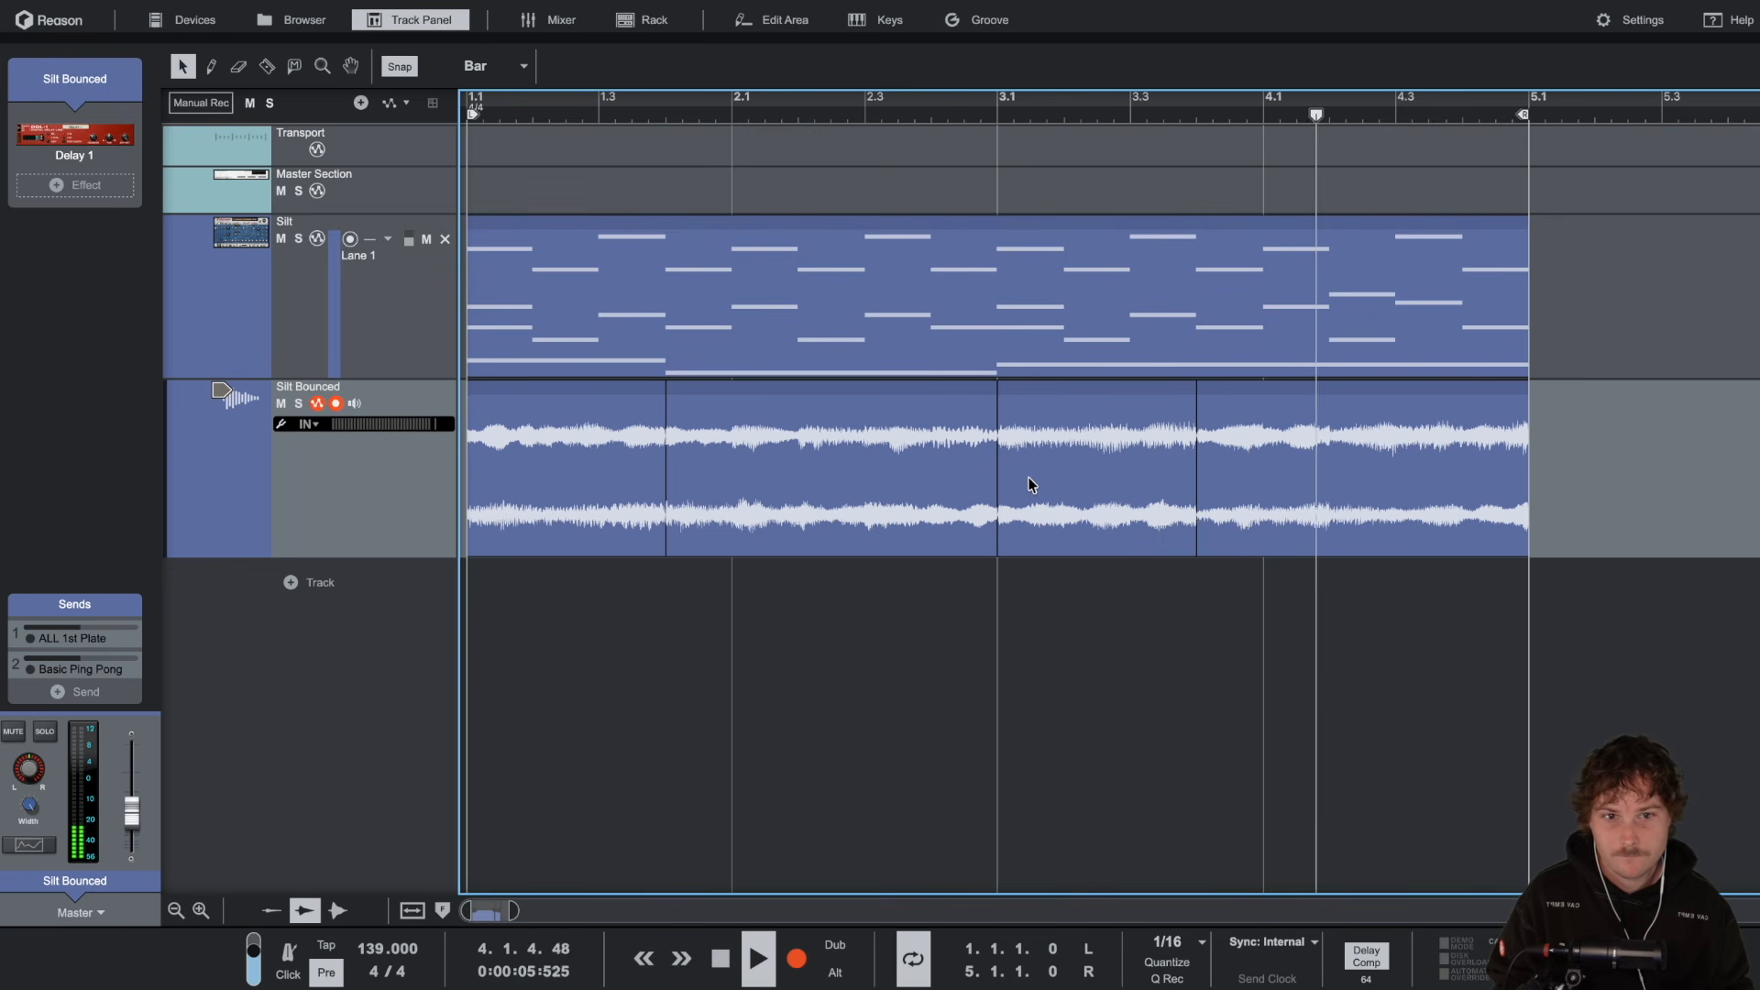
key("space")
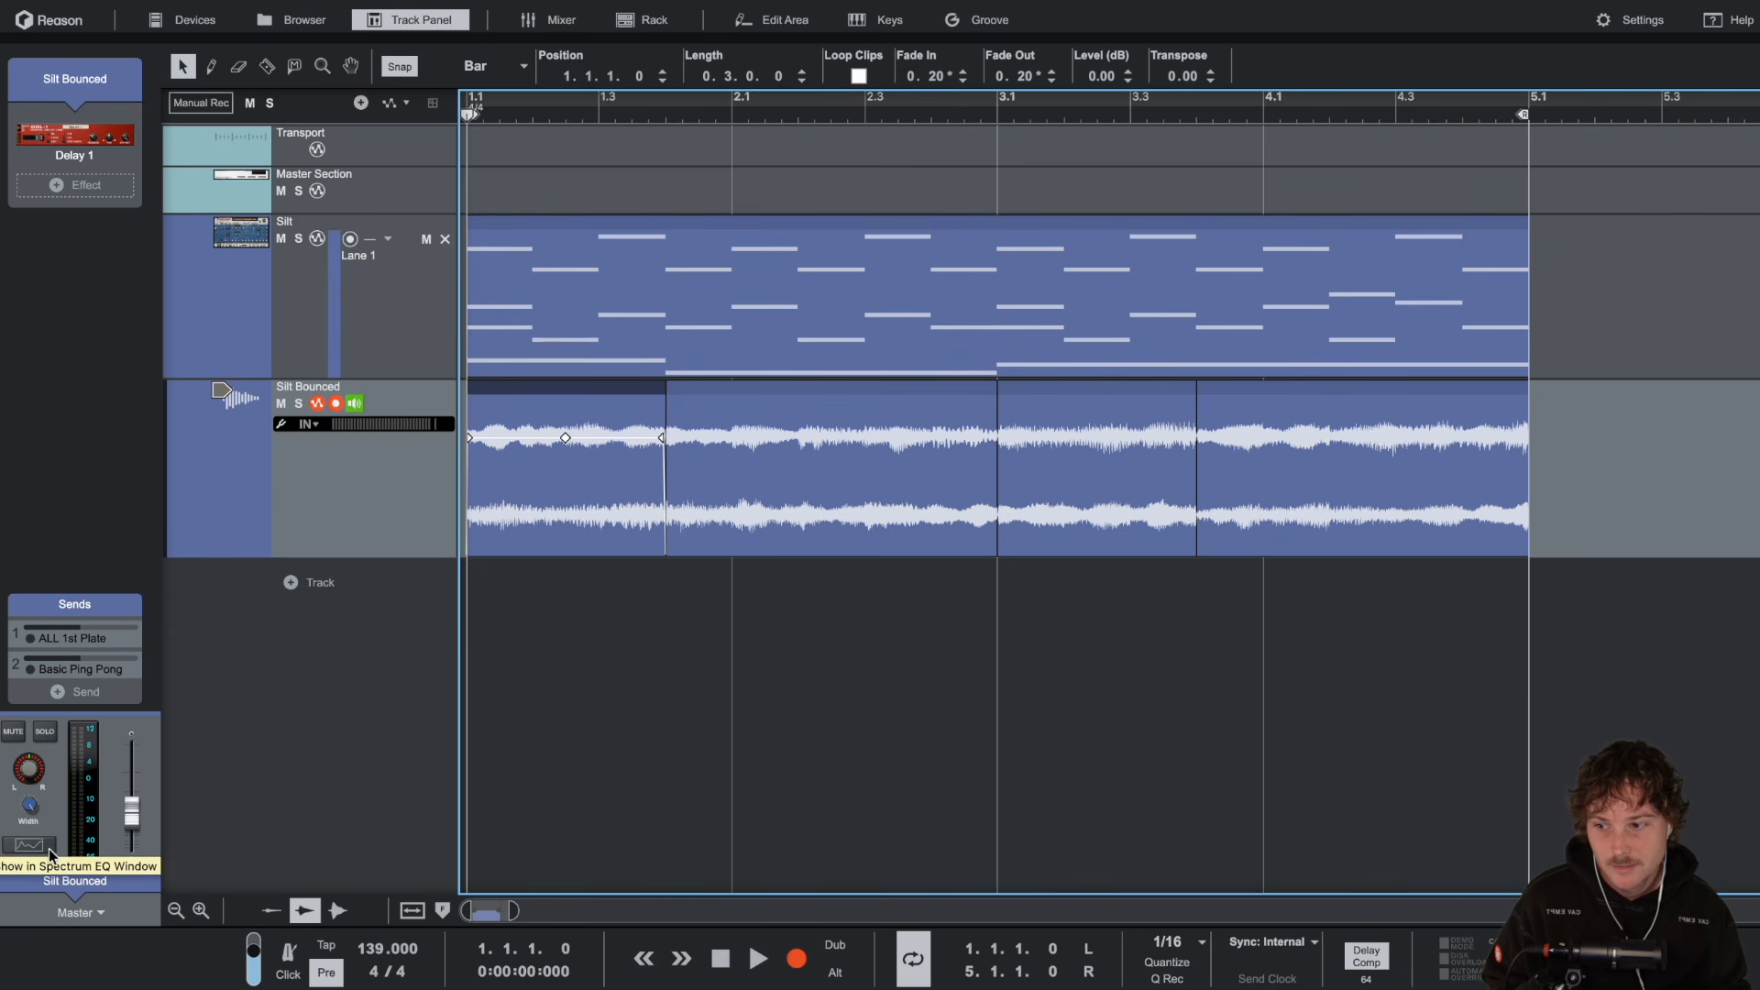
Step: Open the Spectrum EQ for the Silt Bounced track and toggle its LPF and HPF filters off and back on
left_click(46, 854)
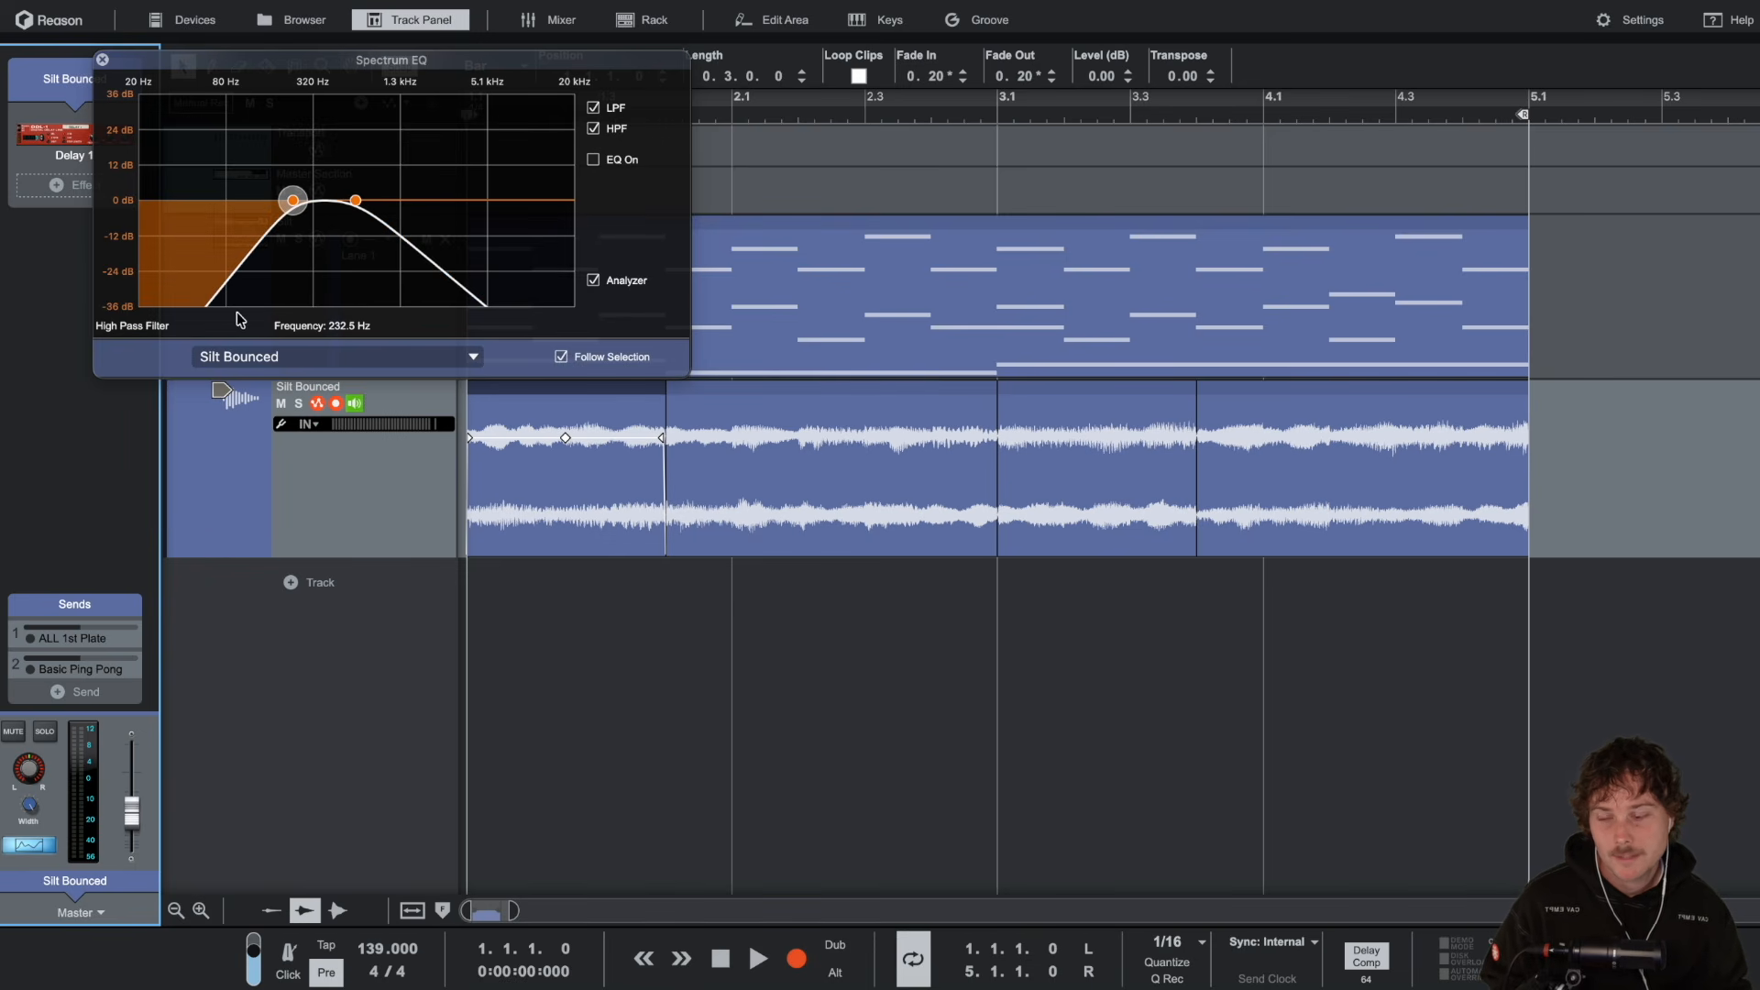
left_click(44, 848)
left_click(44, 848)
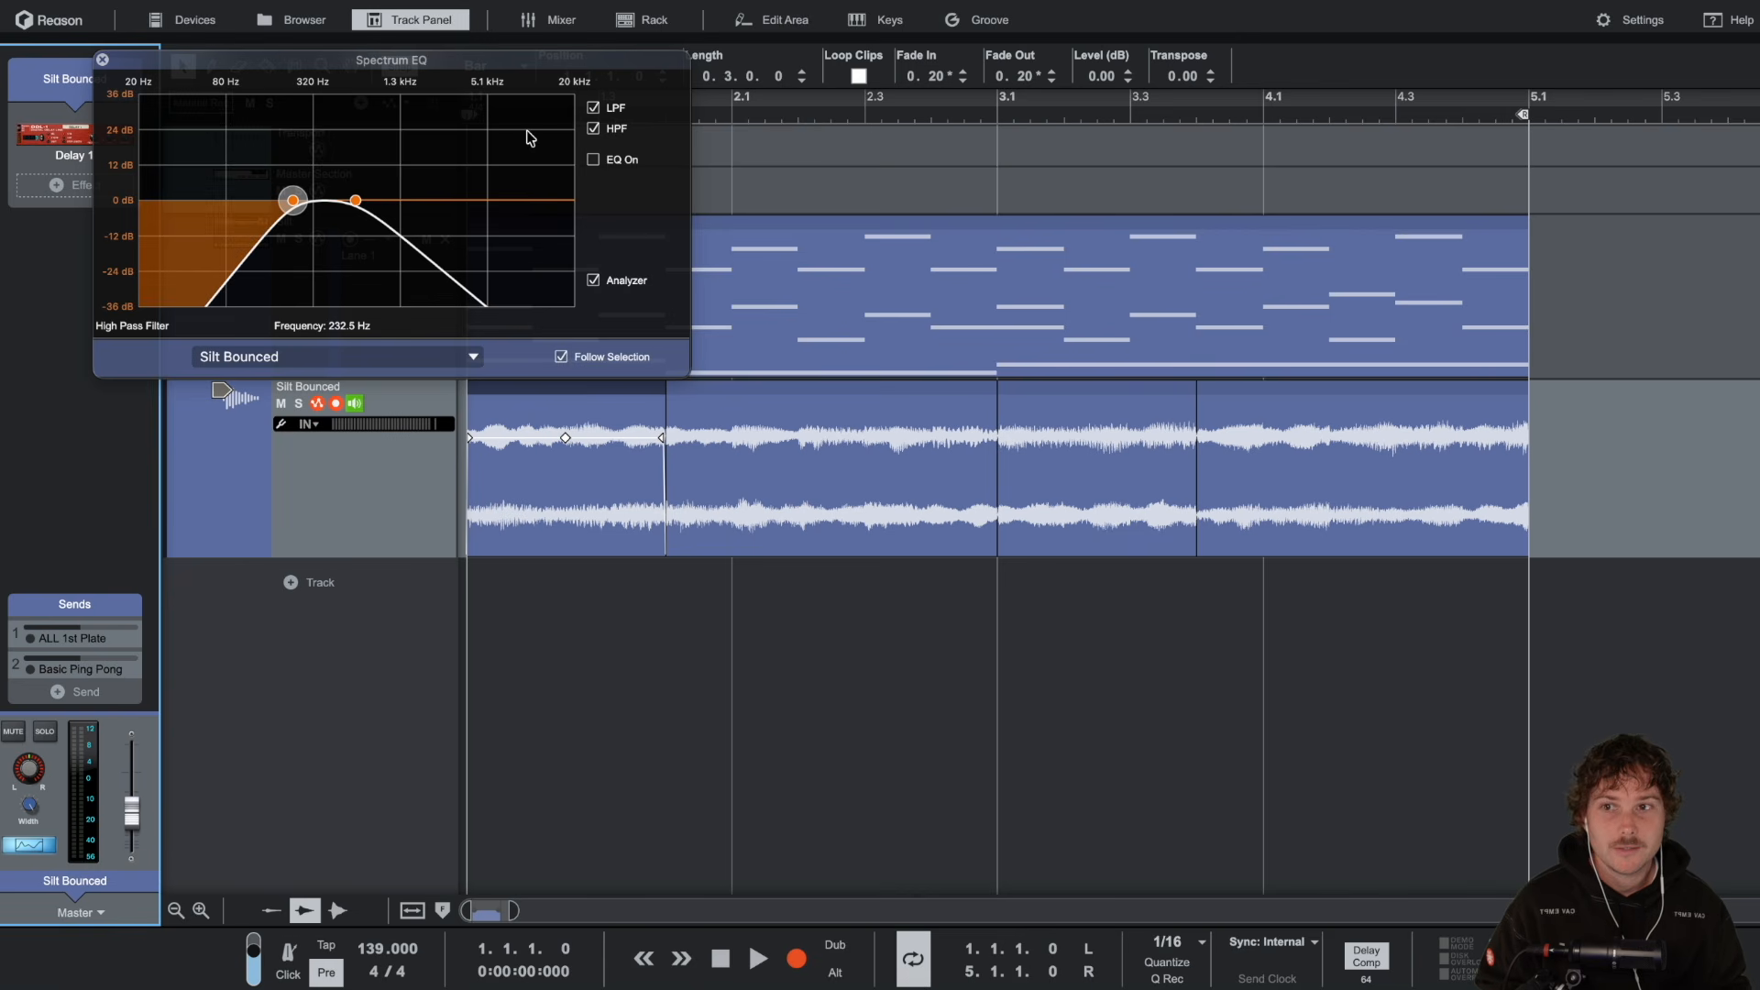
double_click(597, 109)
left_click(597, 127)
left_click(597, 127)
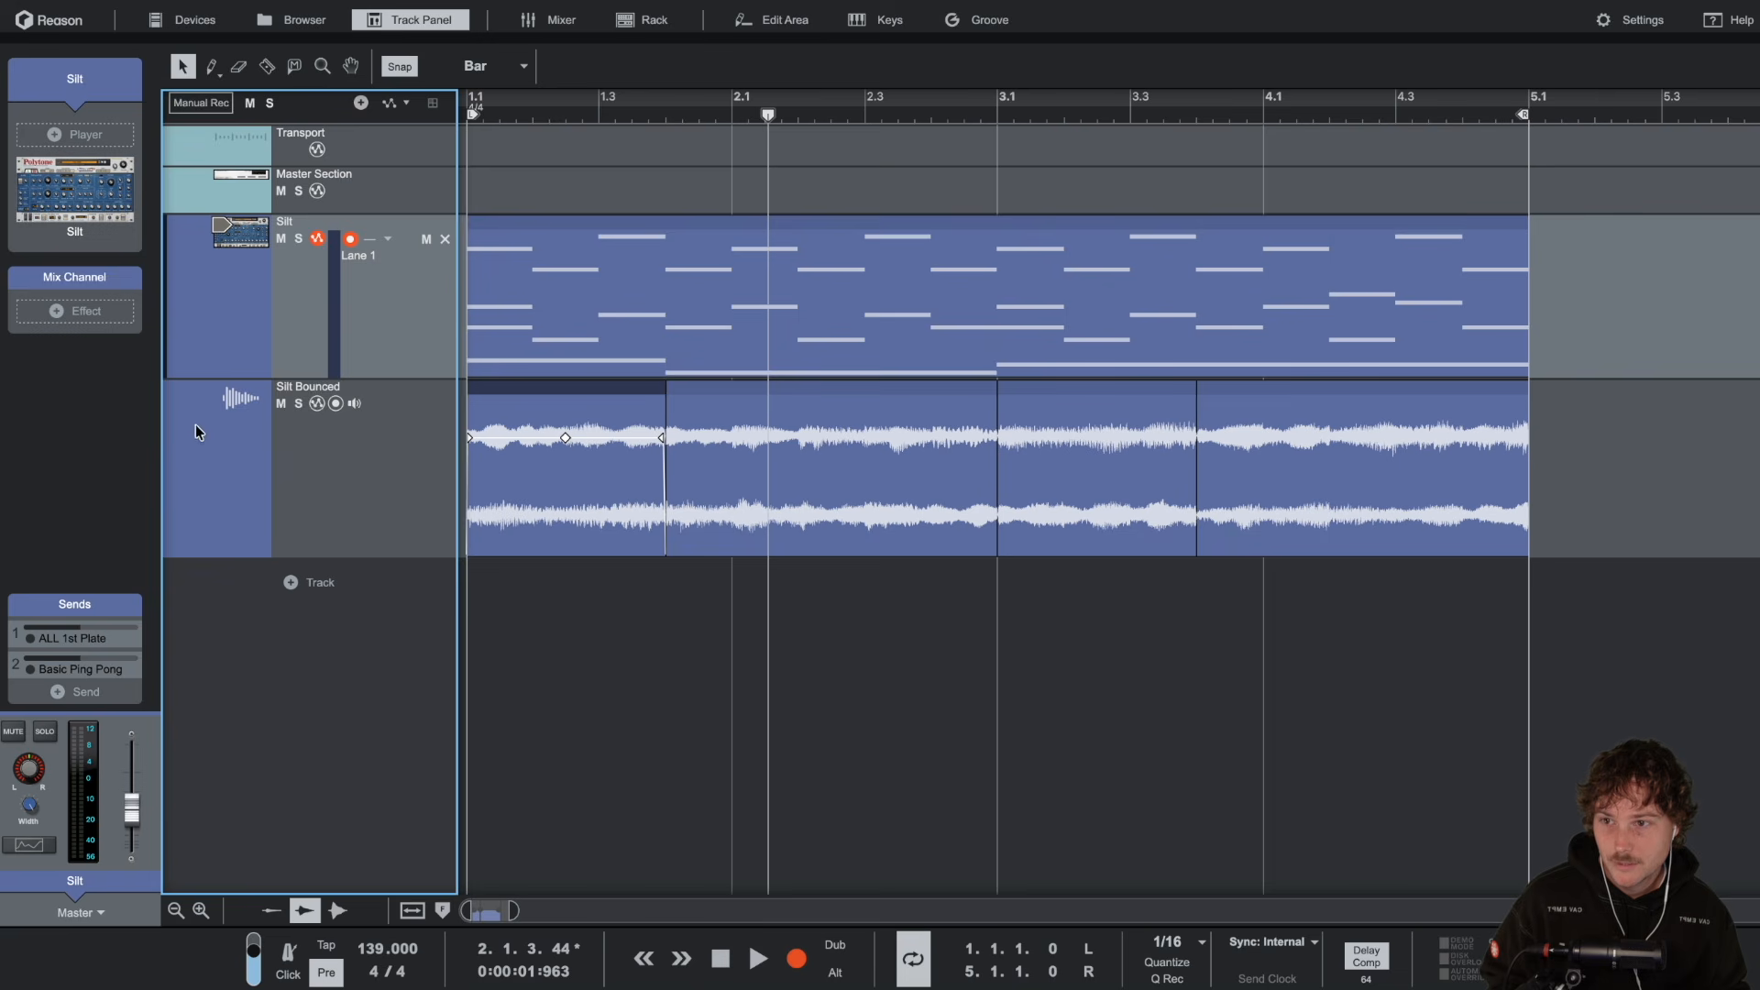
Step: Group the Silt and Silt Bounced tracks into a new track folder
left_click(196, 463)
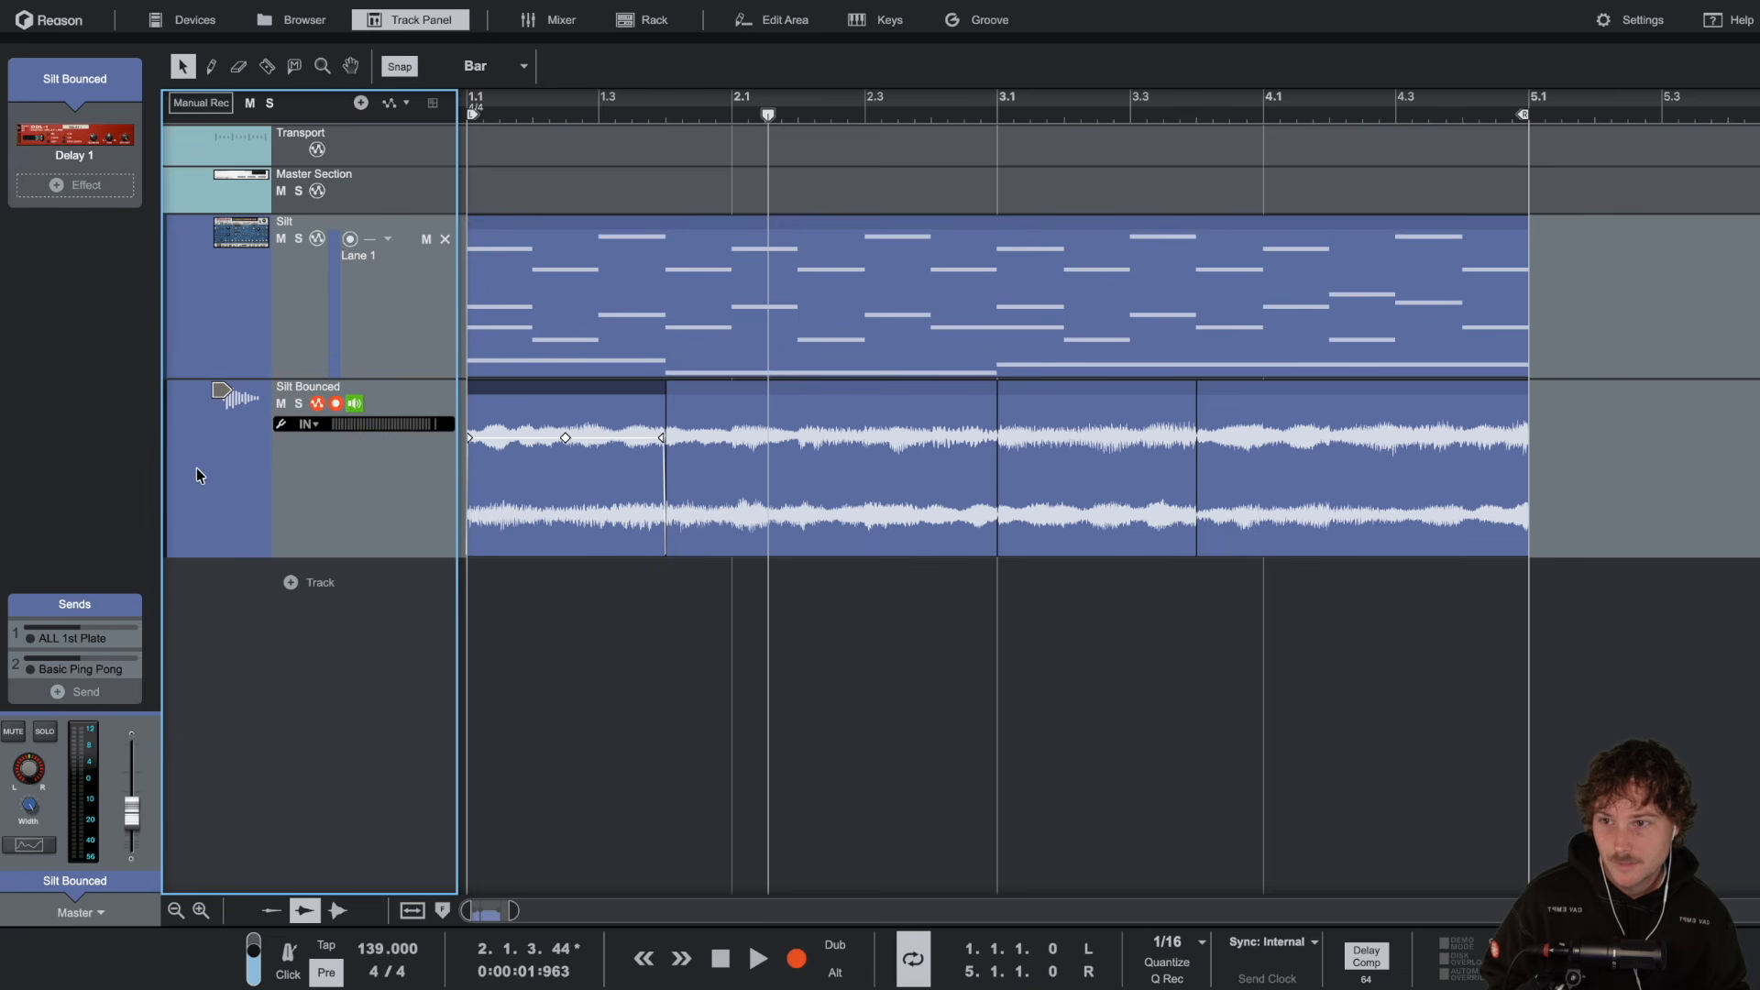
right_click(202, 323)
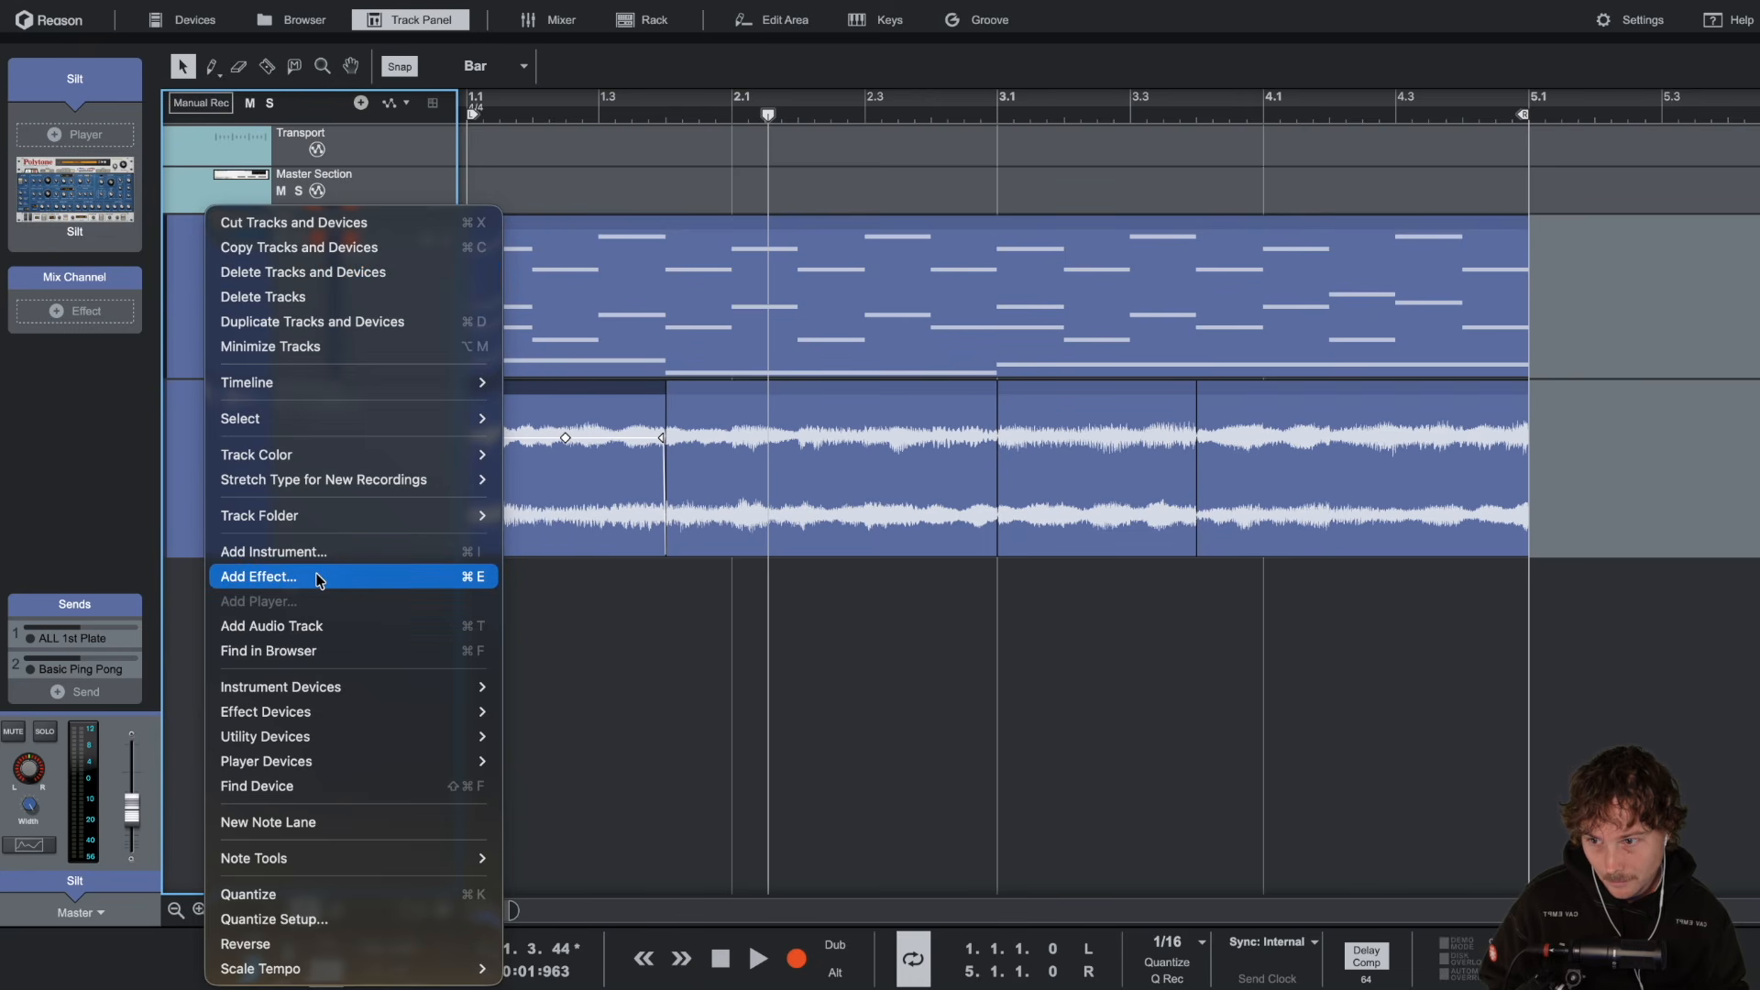
mouse_move(421, 516)
left_click(542, 516)
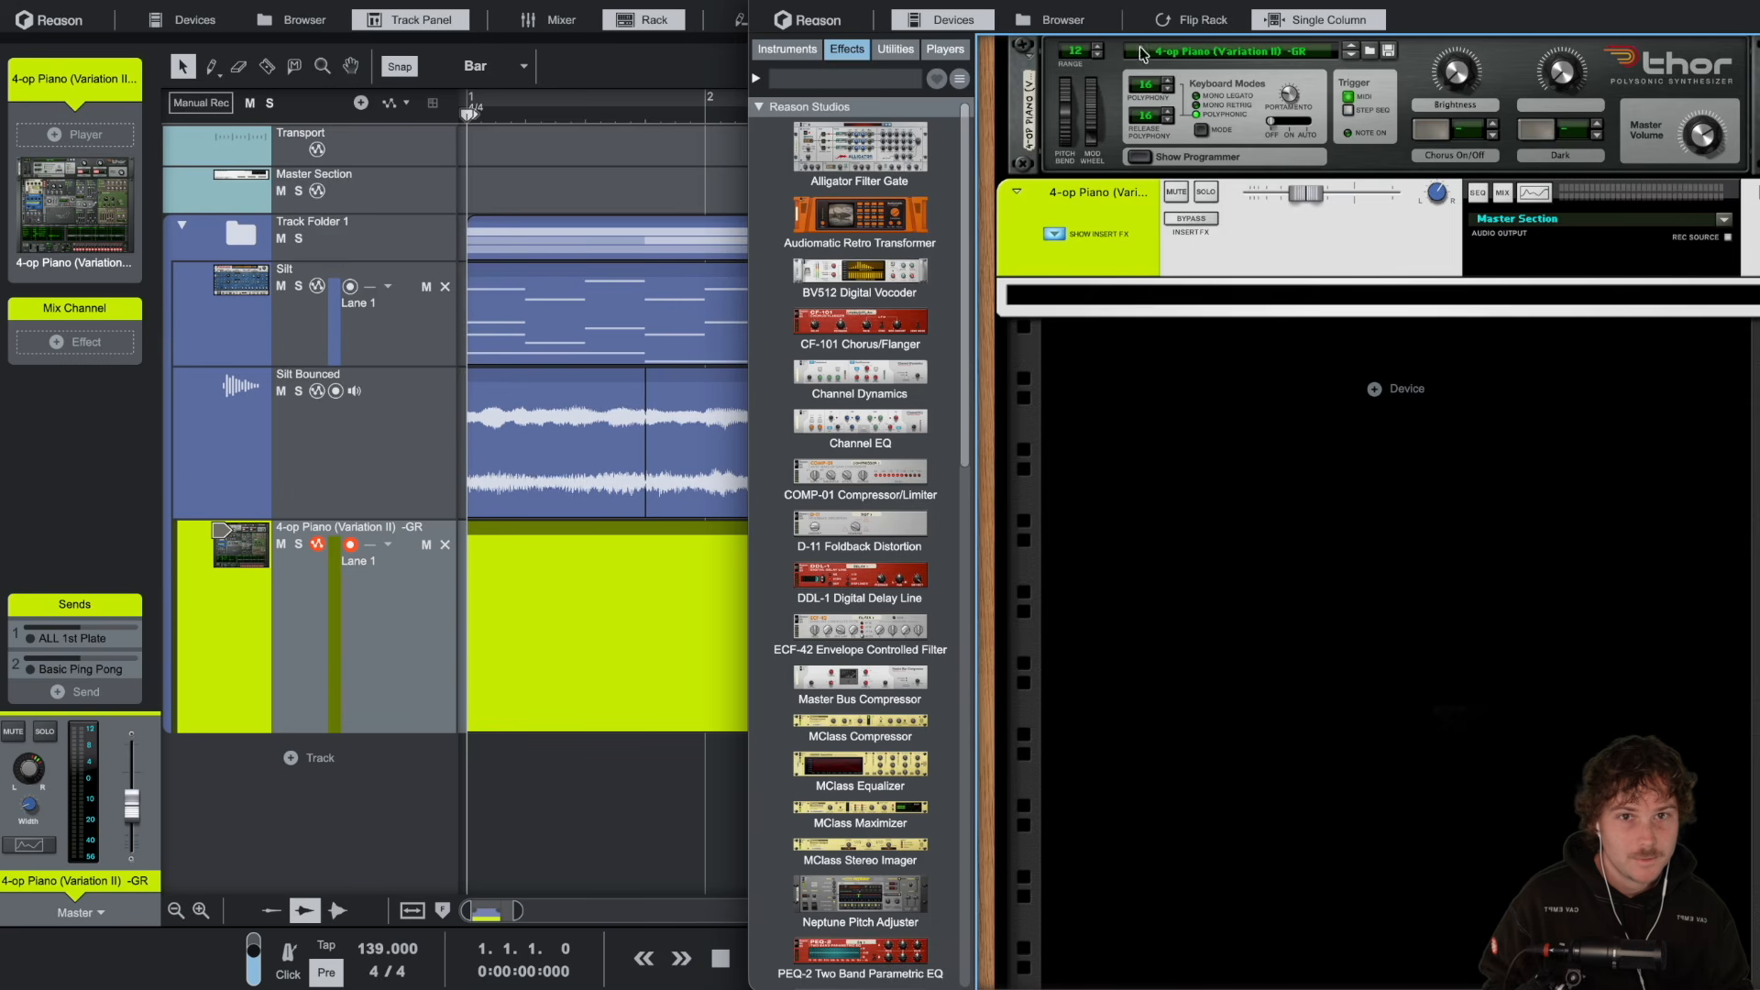
Step: Show the on-screen piano keys and try out notes such as C4 and D4 on the 4-op Piano track
key("F4")
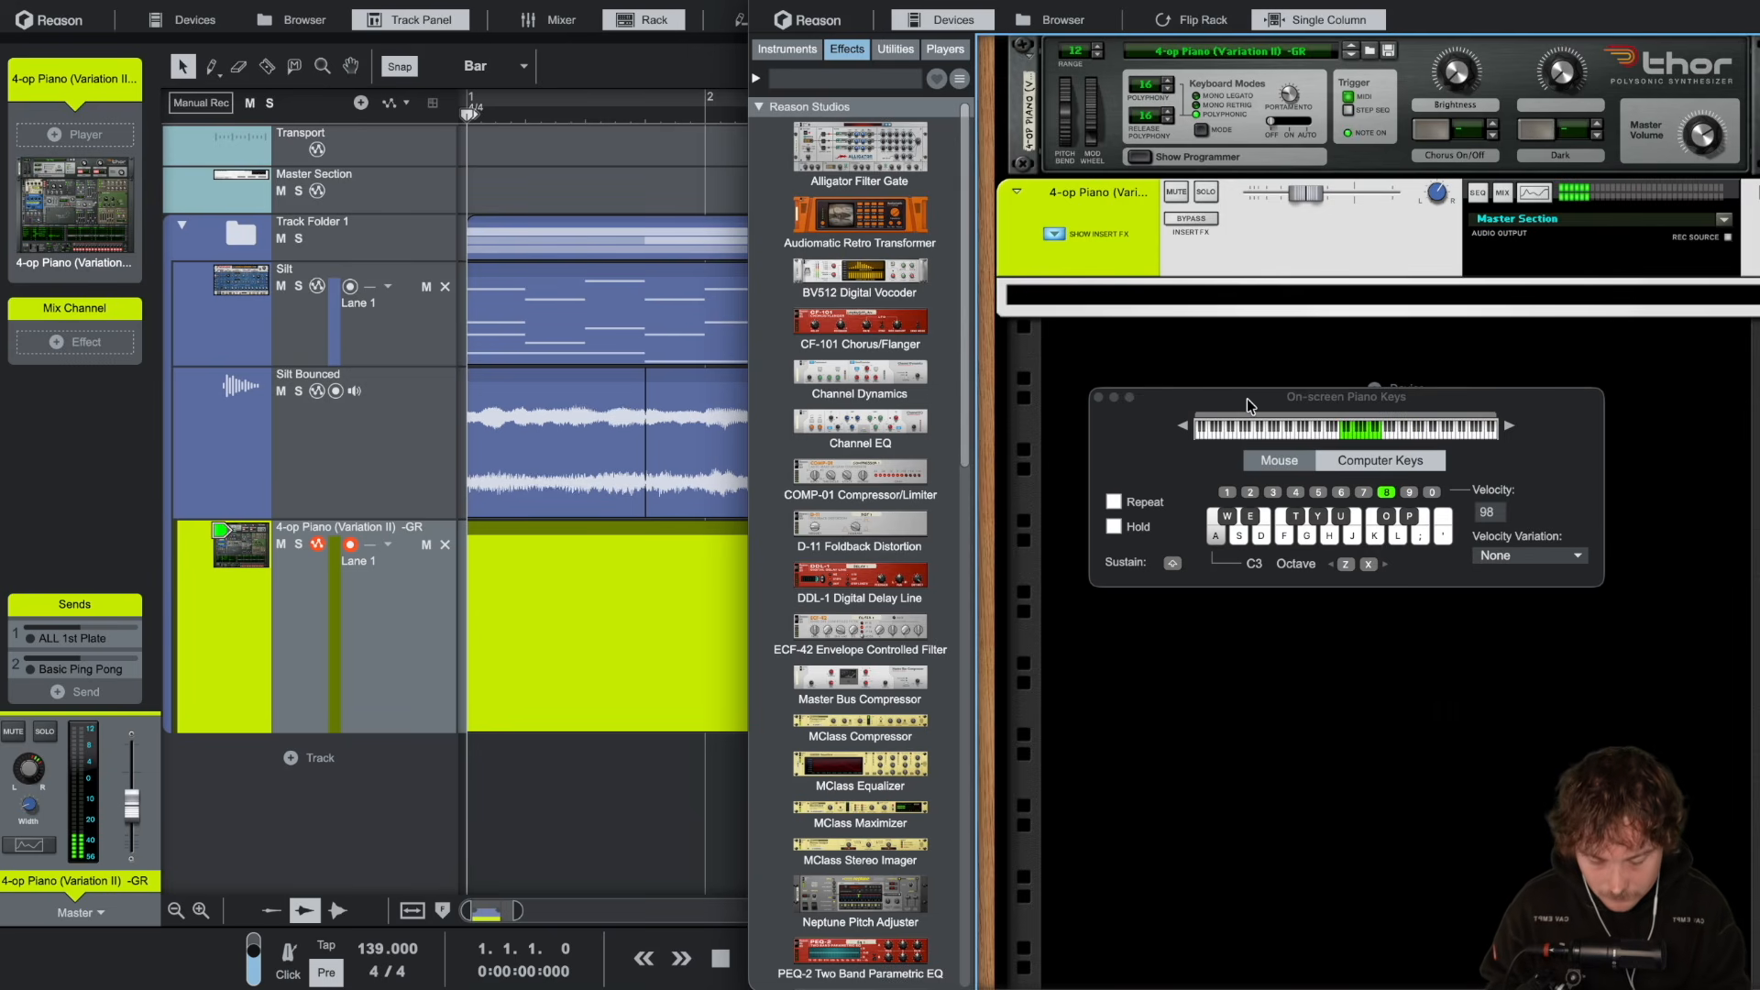
key("a")
key("g")
key("a")
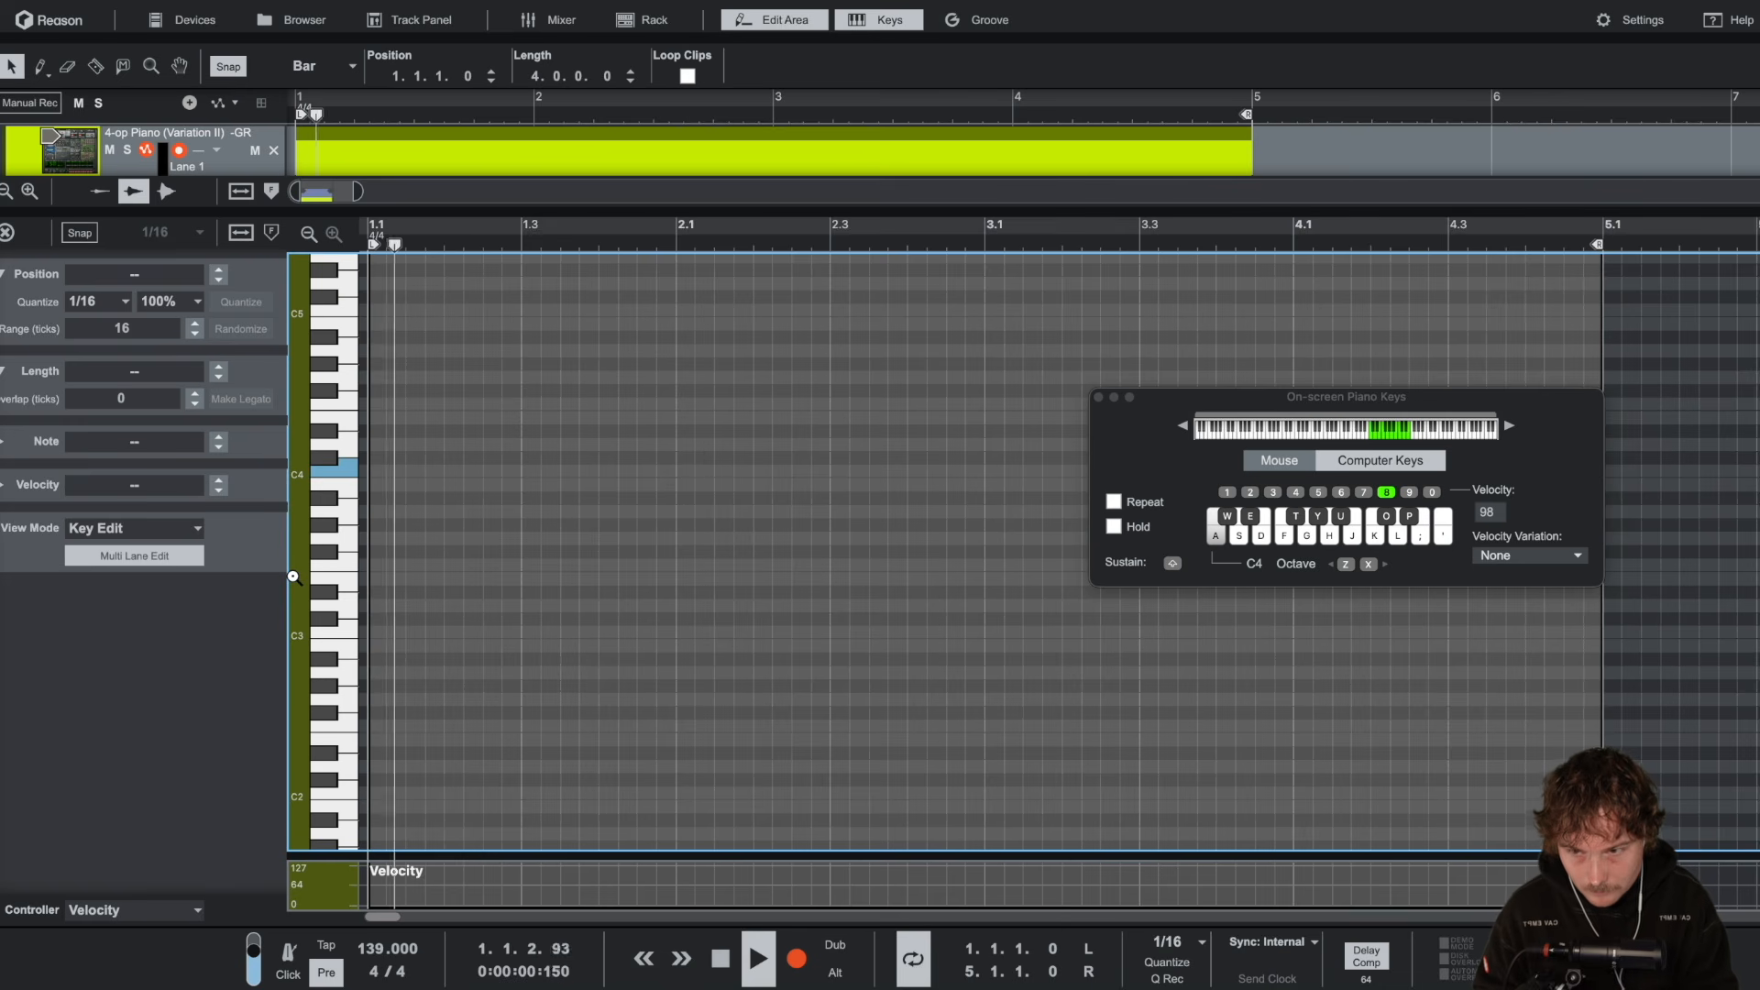
key("a")
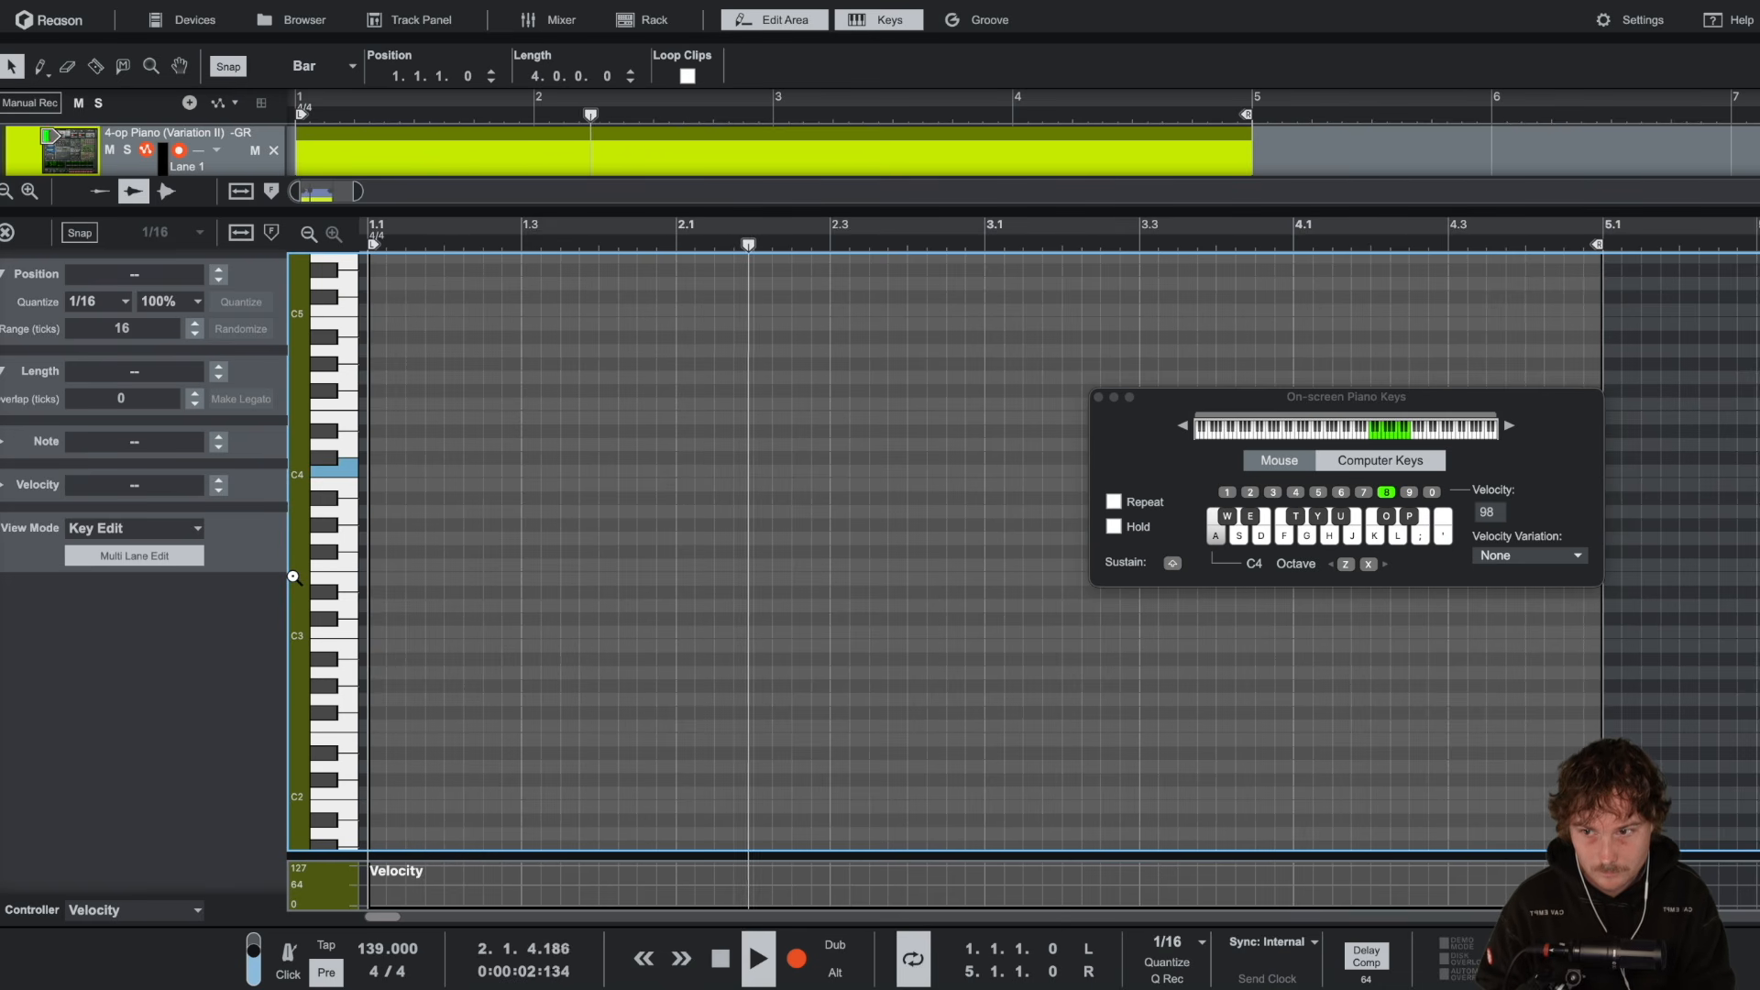
key("s")
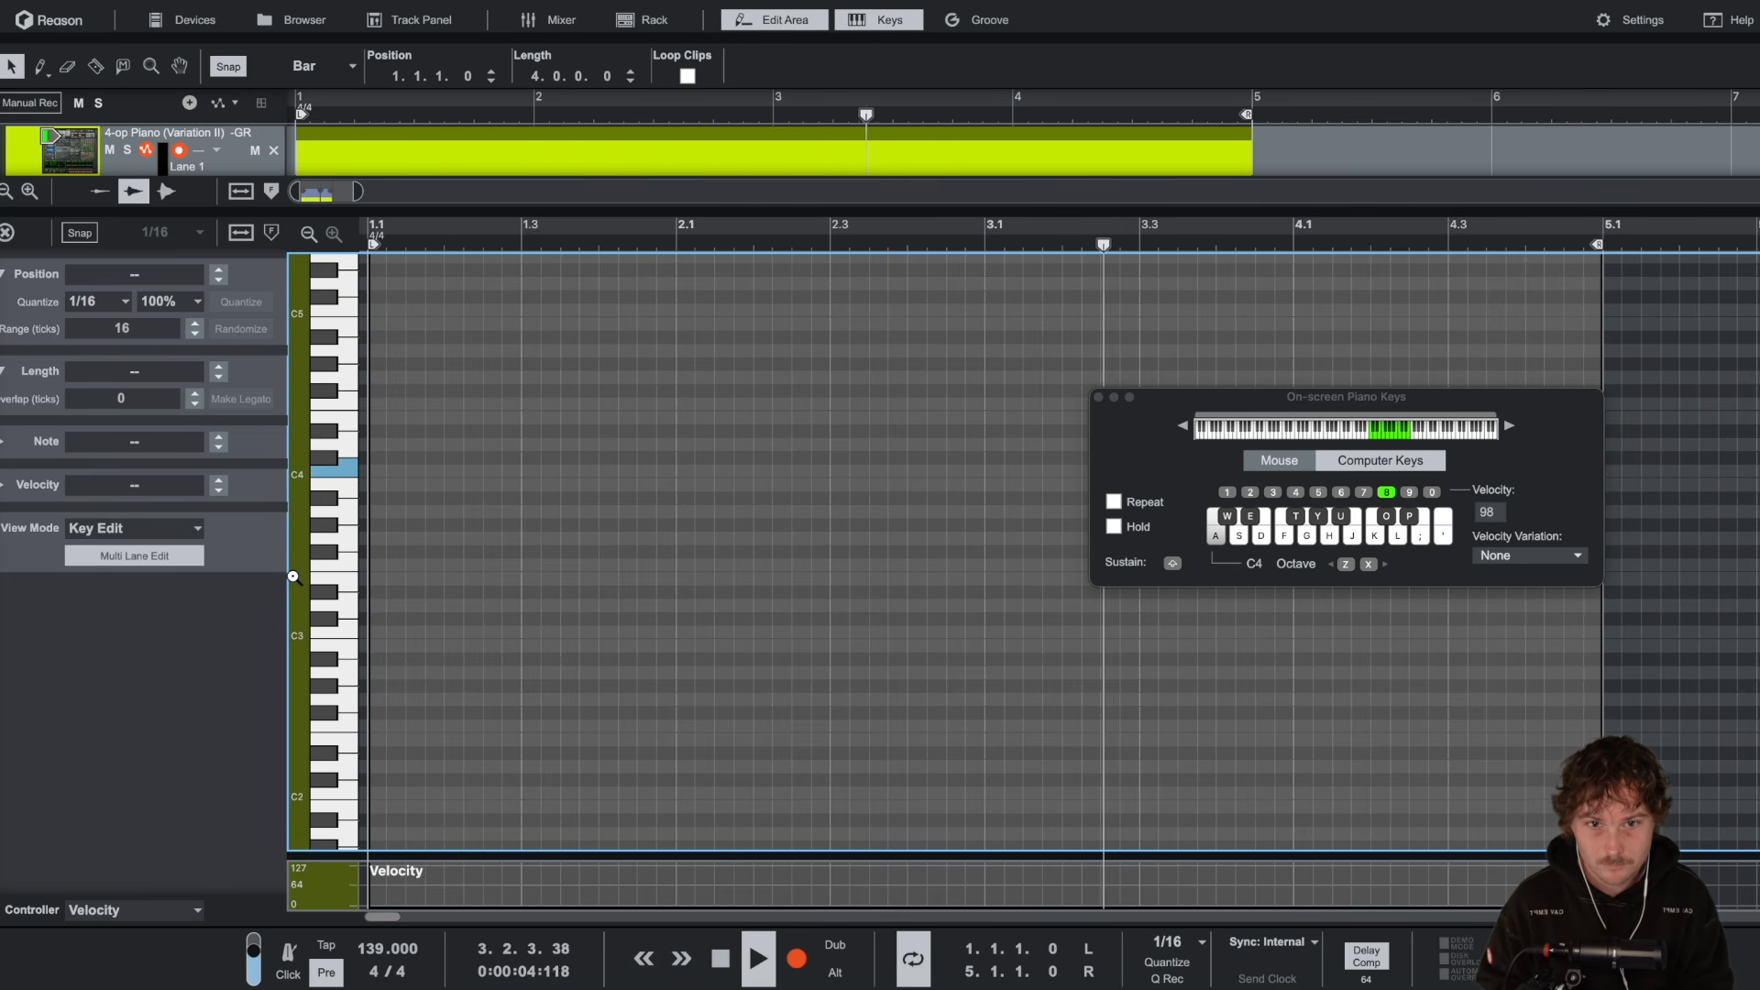
key("s")
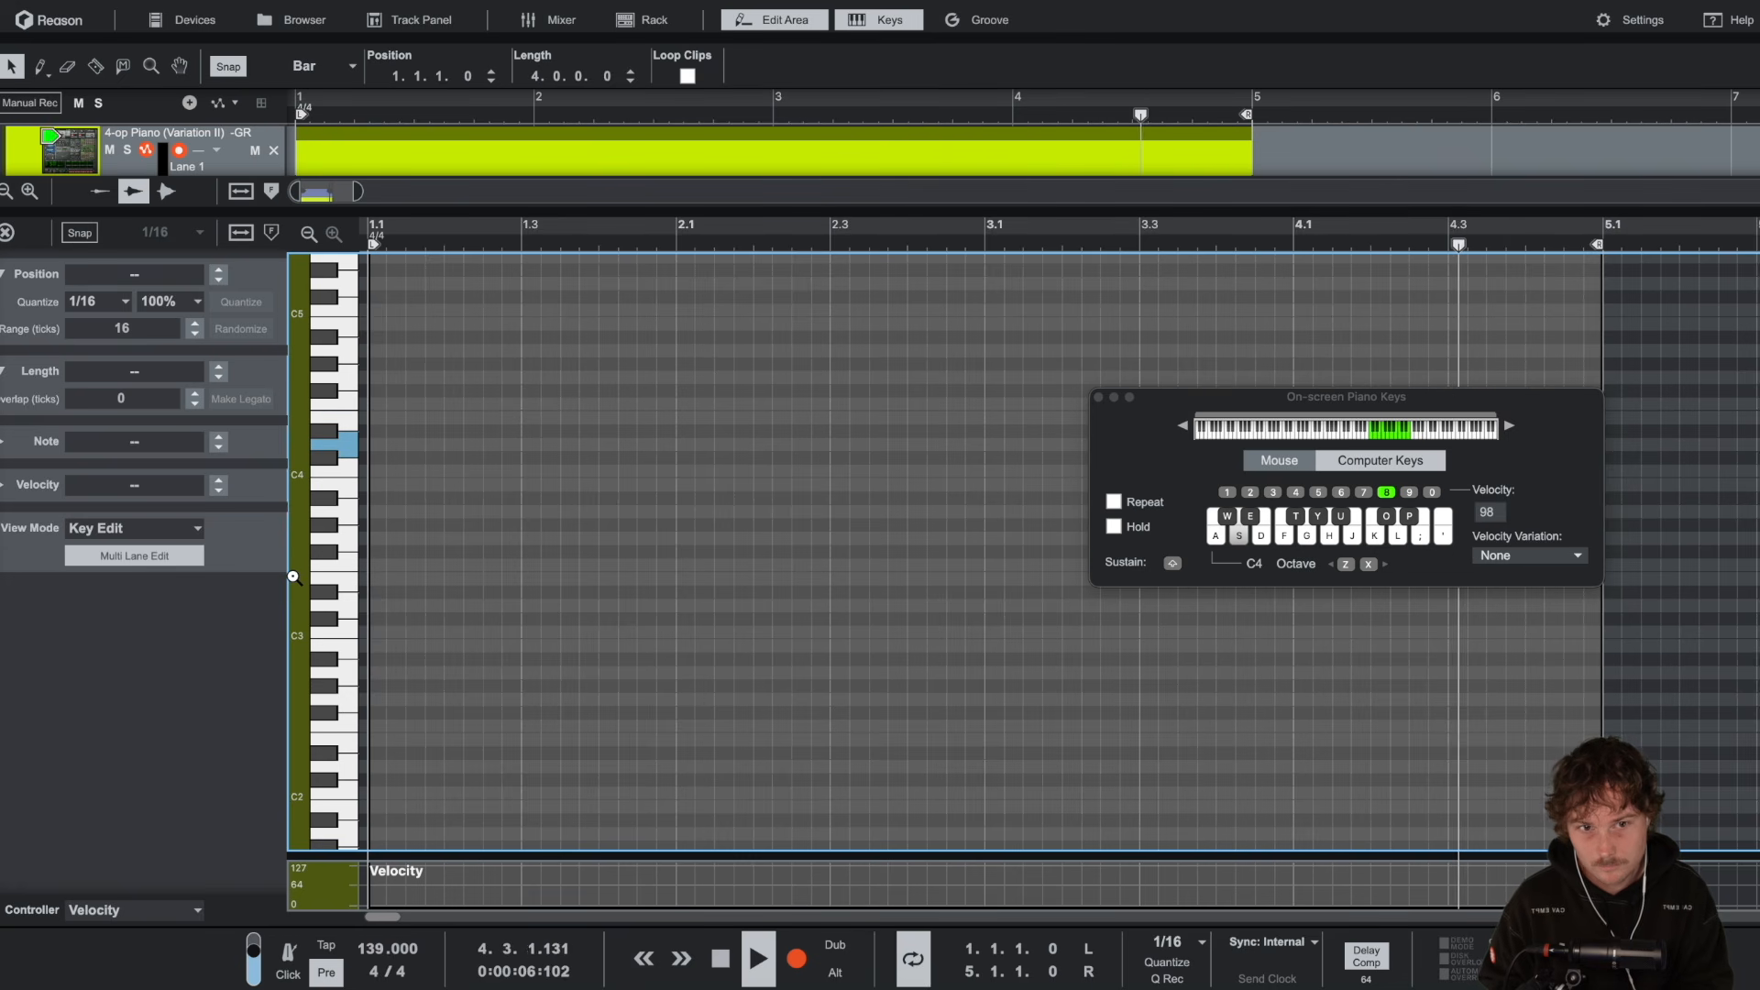
Step: Duplicate the upper notes of the 4-op Piano clip's first two bars so the copies start at 3.1.1.0, and play the result
left_click_drag(379, 399, 1000, 536)
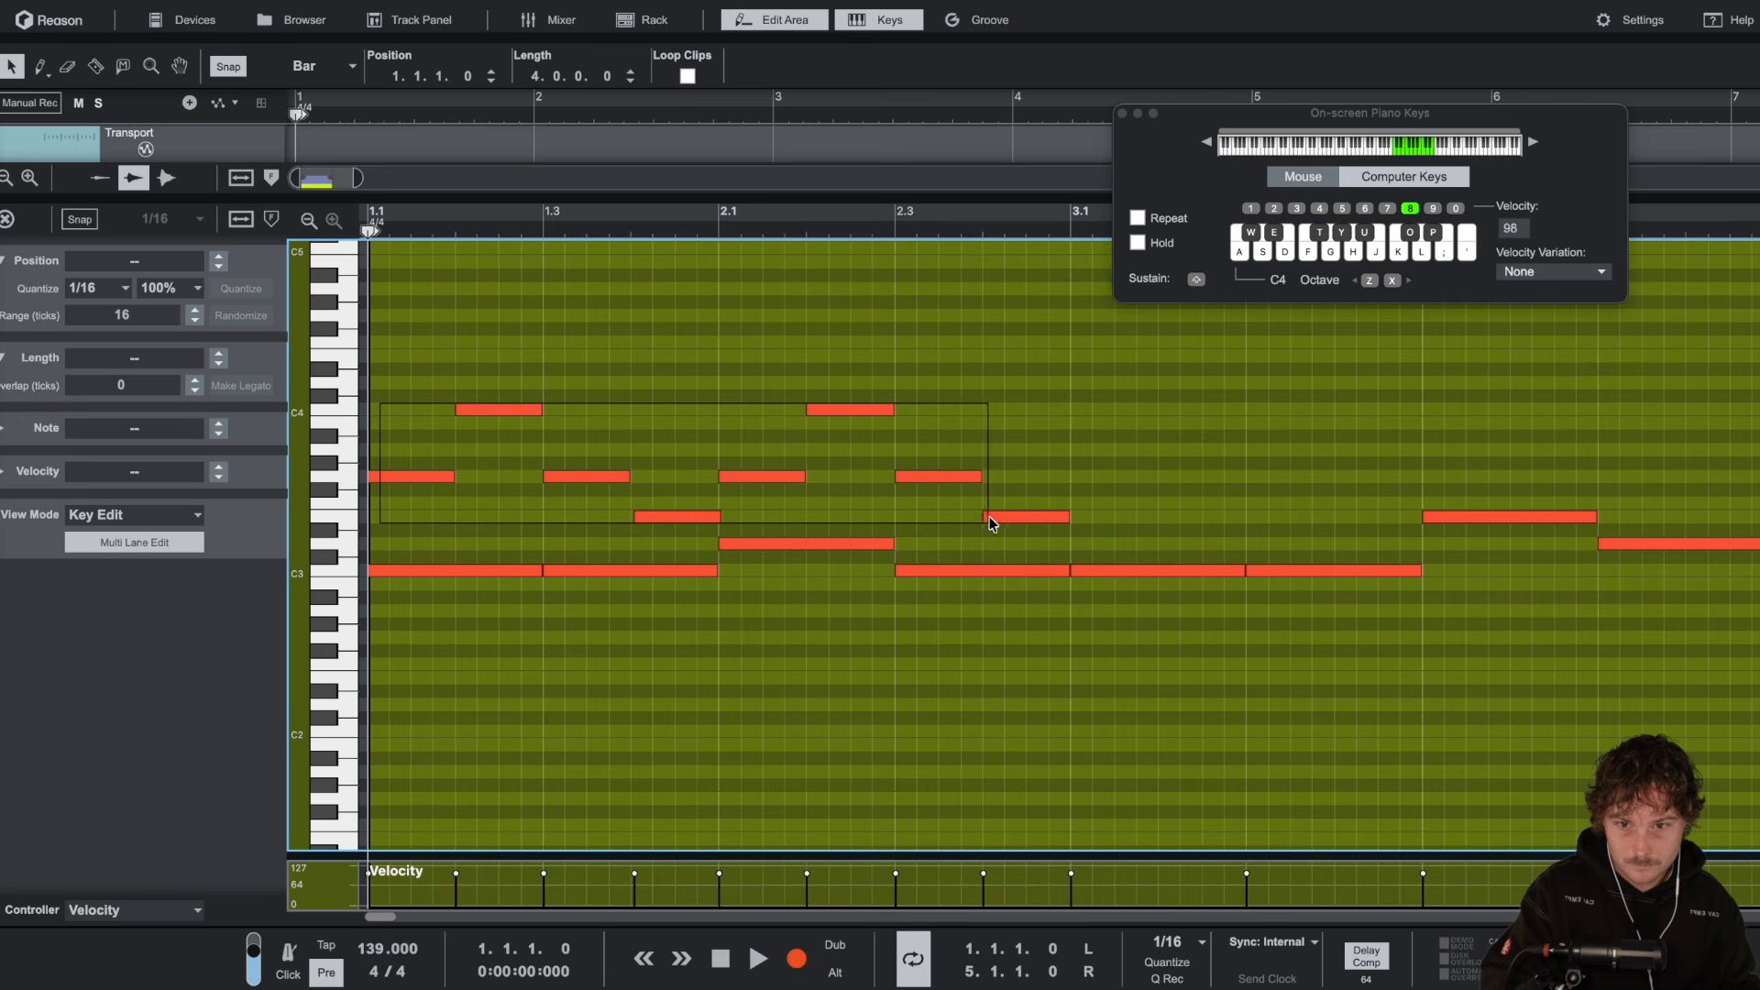
key("ctrl+d")
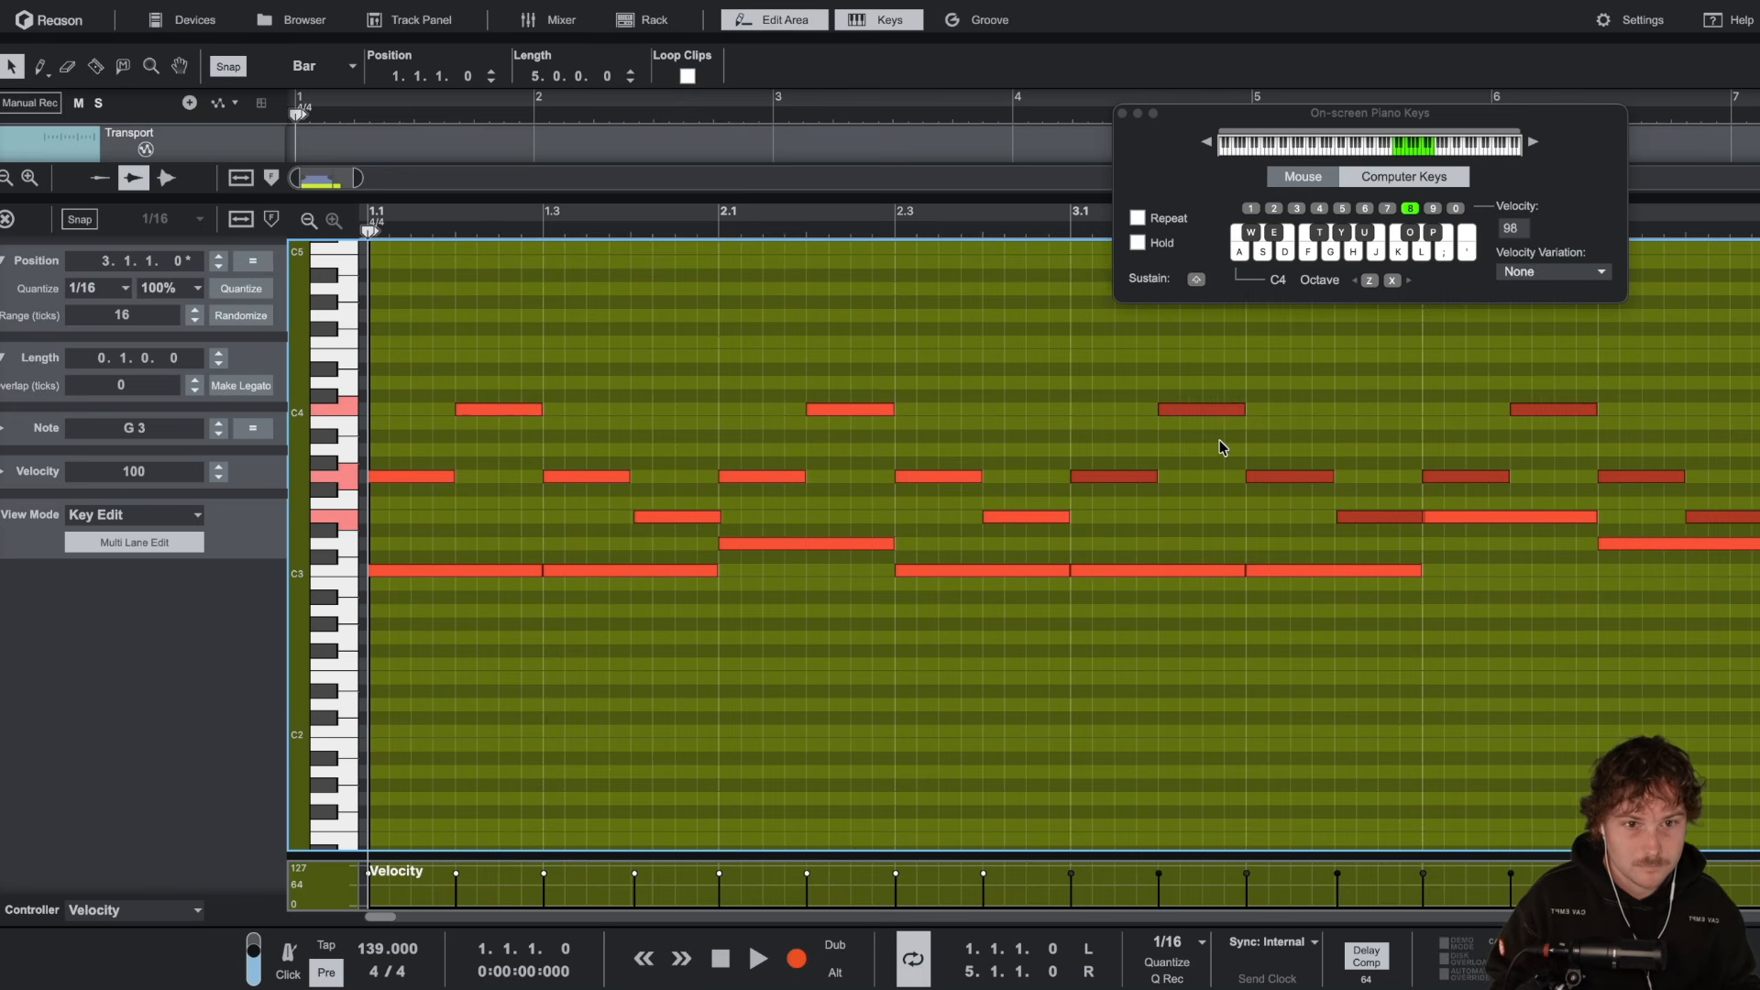
key("space")
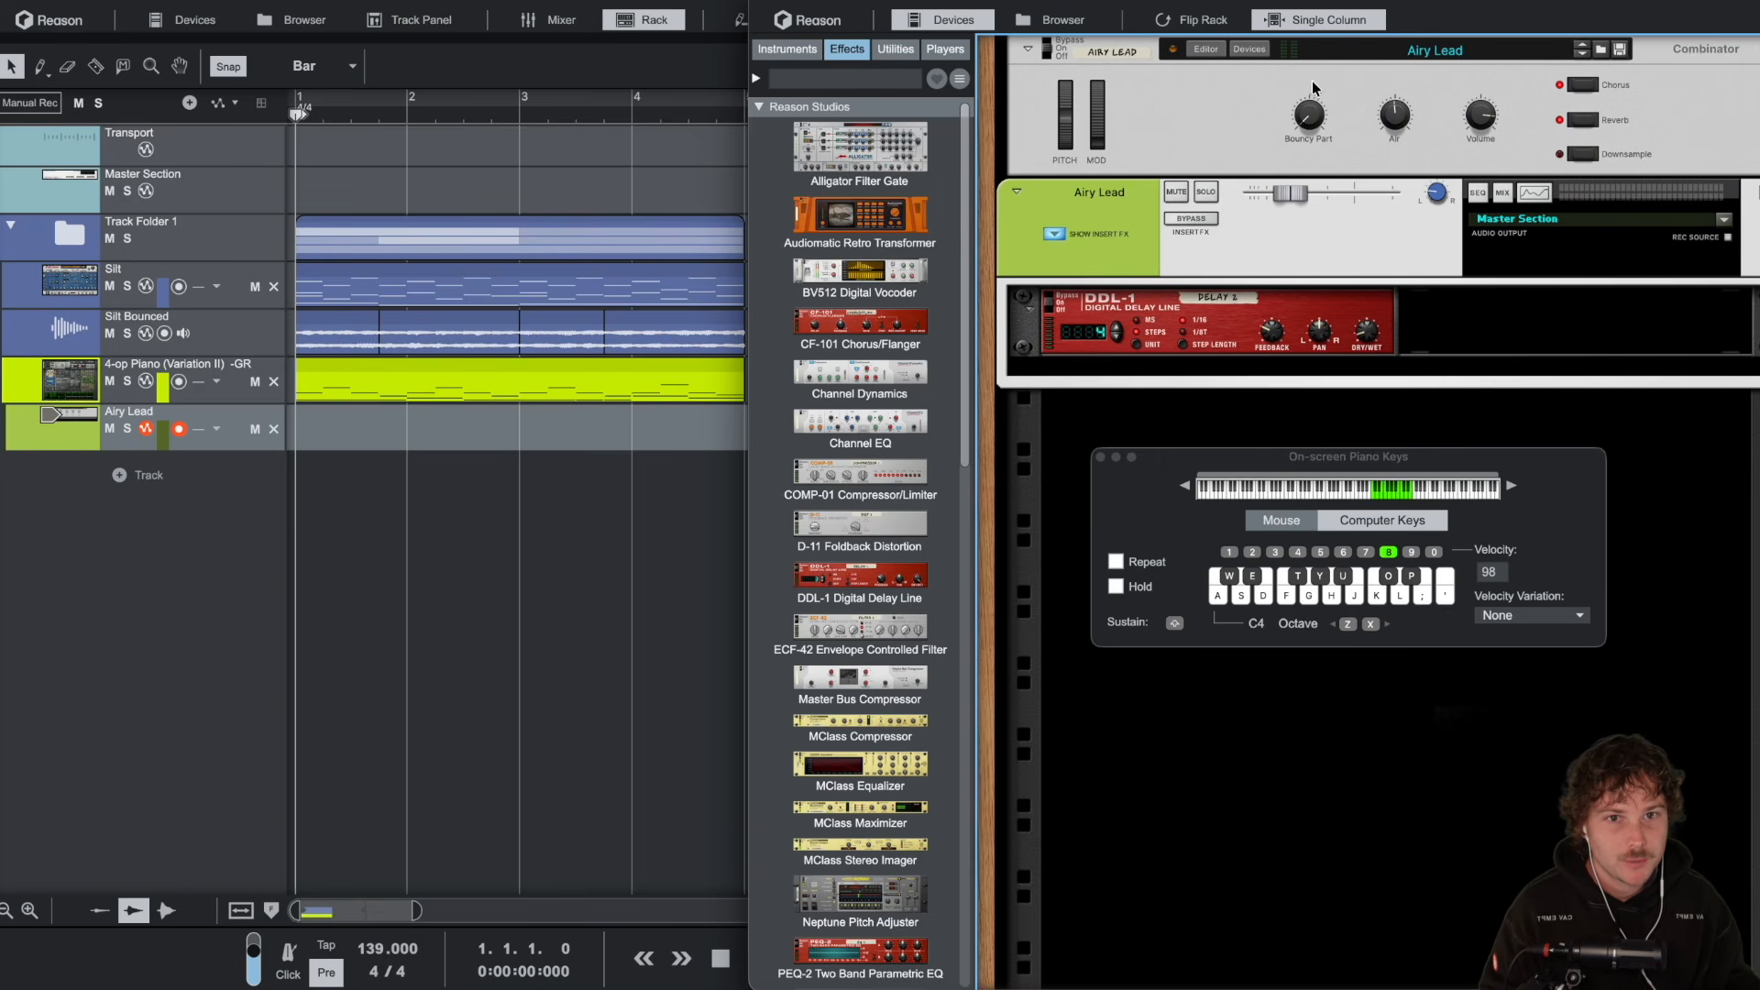
Step: Try out a melody on the Airy Lead instrument with the computer-key piano, using the C4 octave
key("a")
key("g")
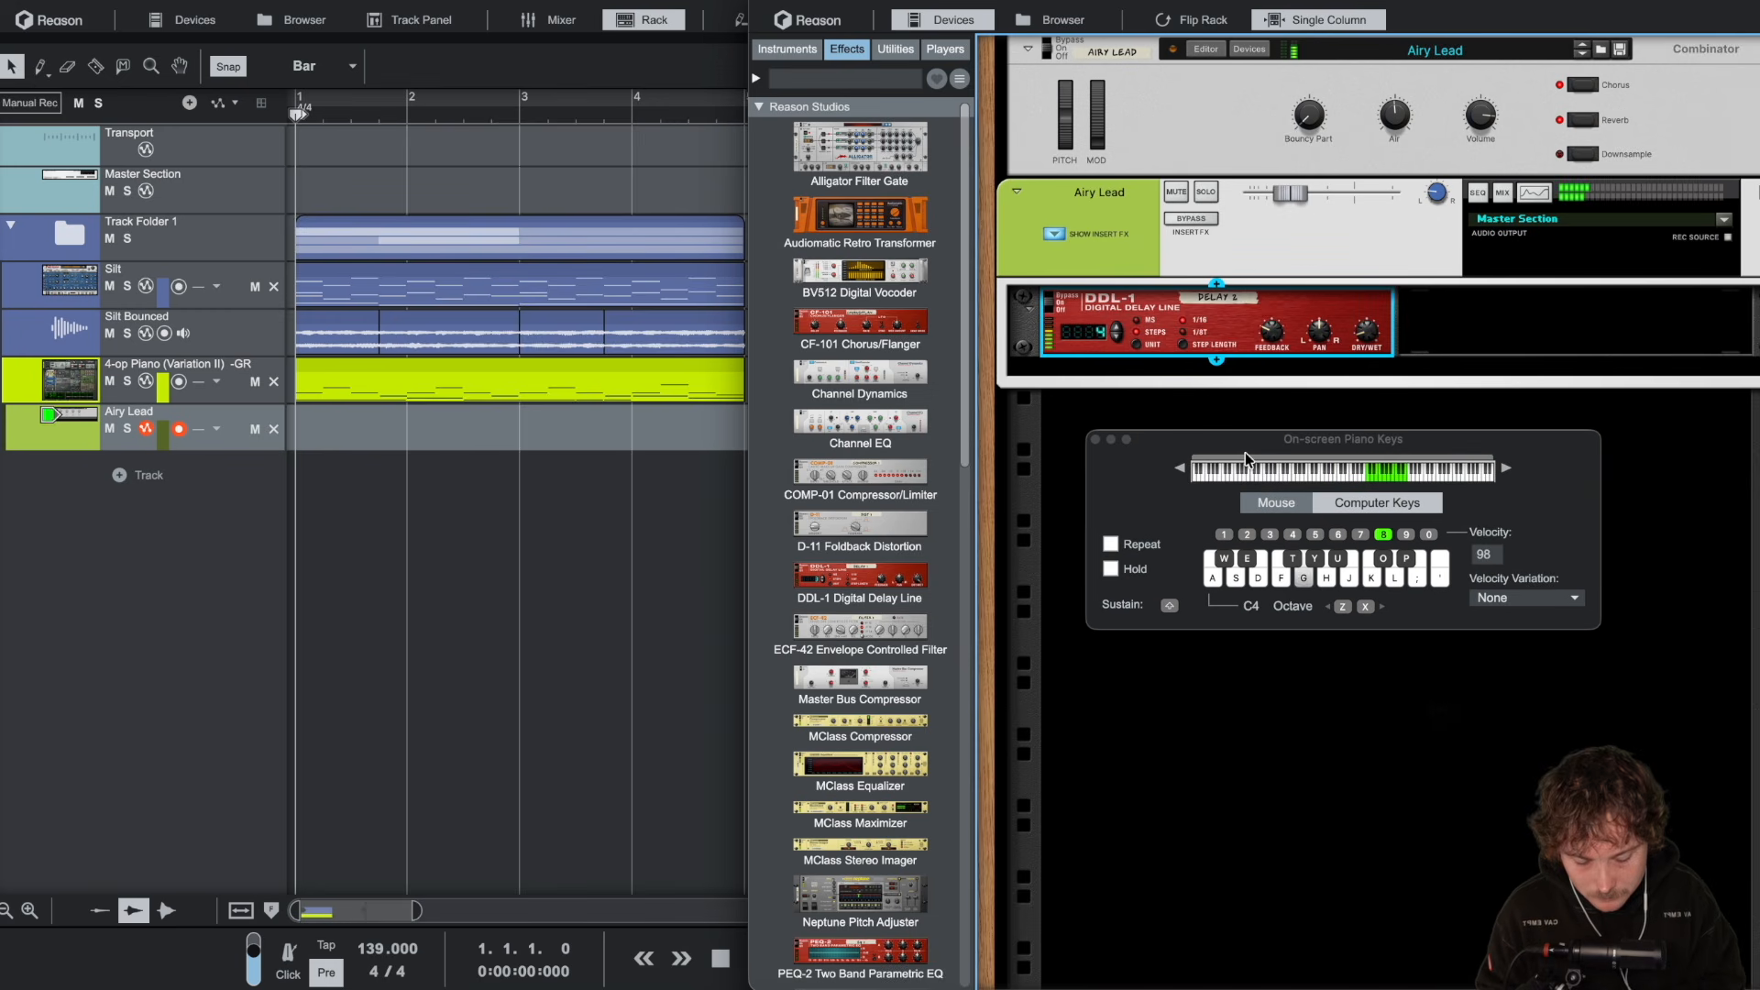
key("j")
key("g")
key("g")
key("j")
key("d")
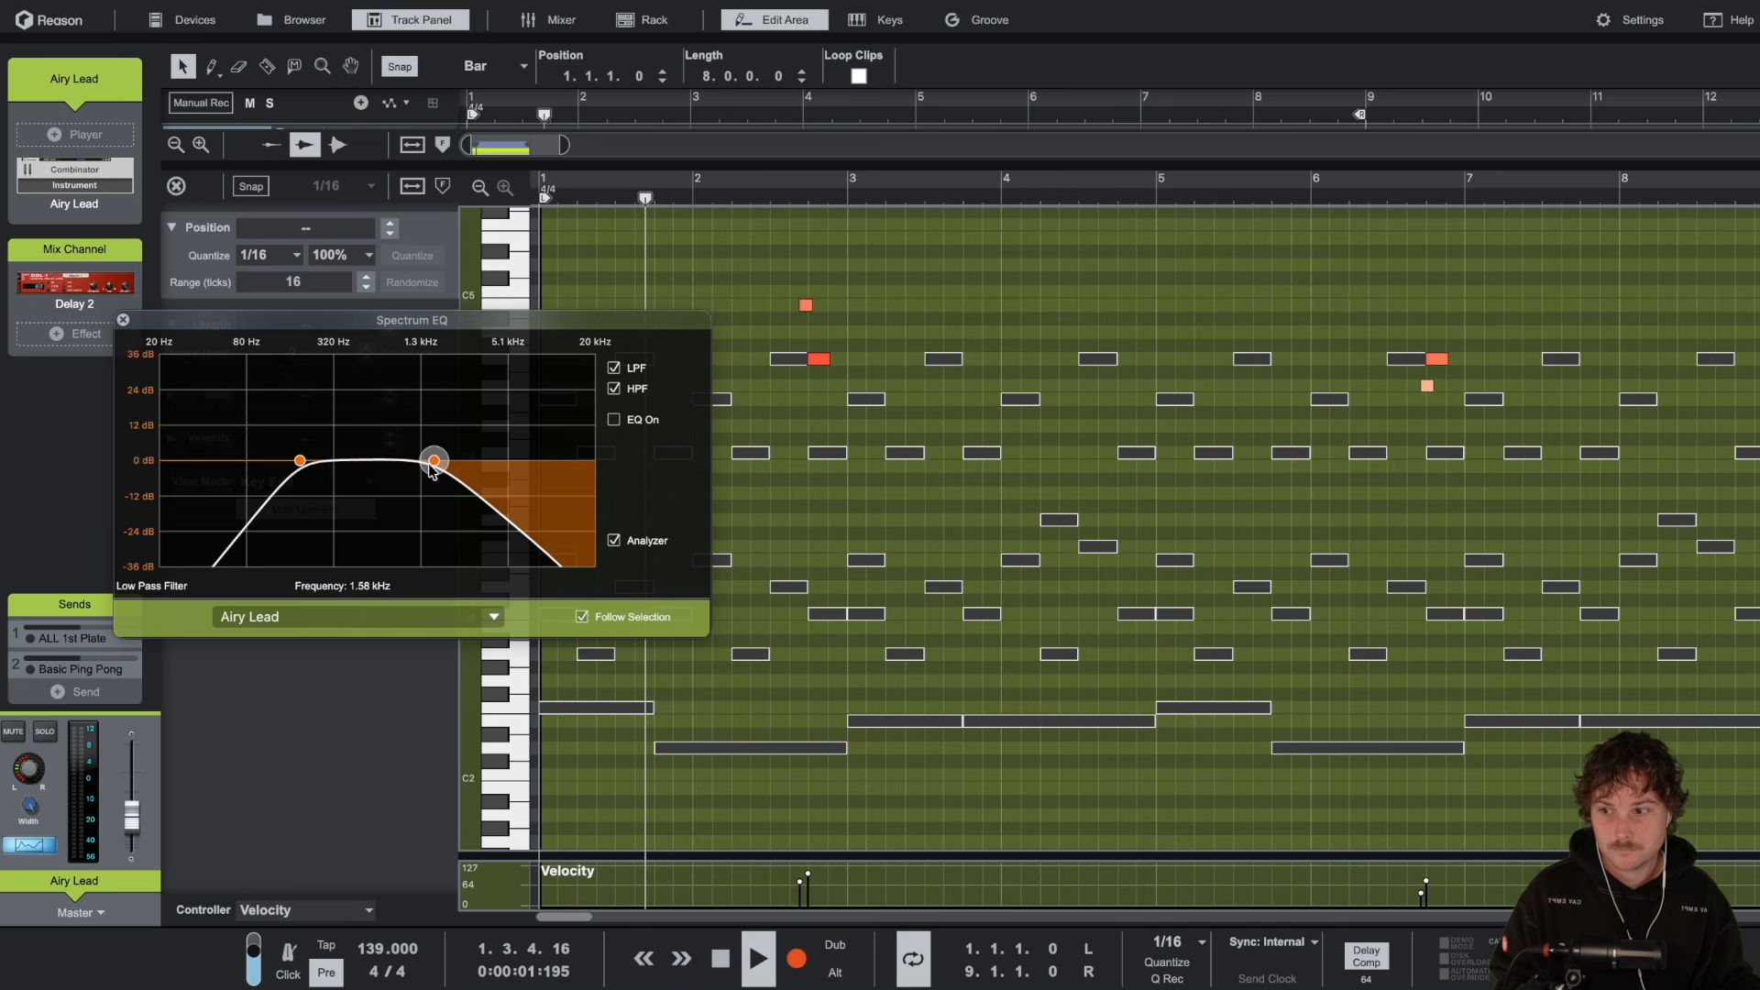
Step: Lower the low-pass filter frequency slightly in the Airy Lead track's Spectrum EQ
left_click_drag(430, 461, 417, 464)
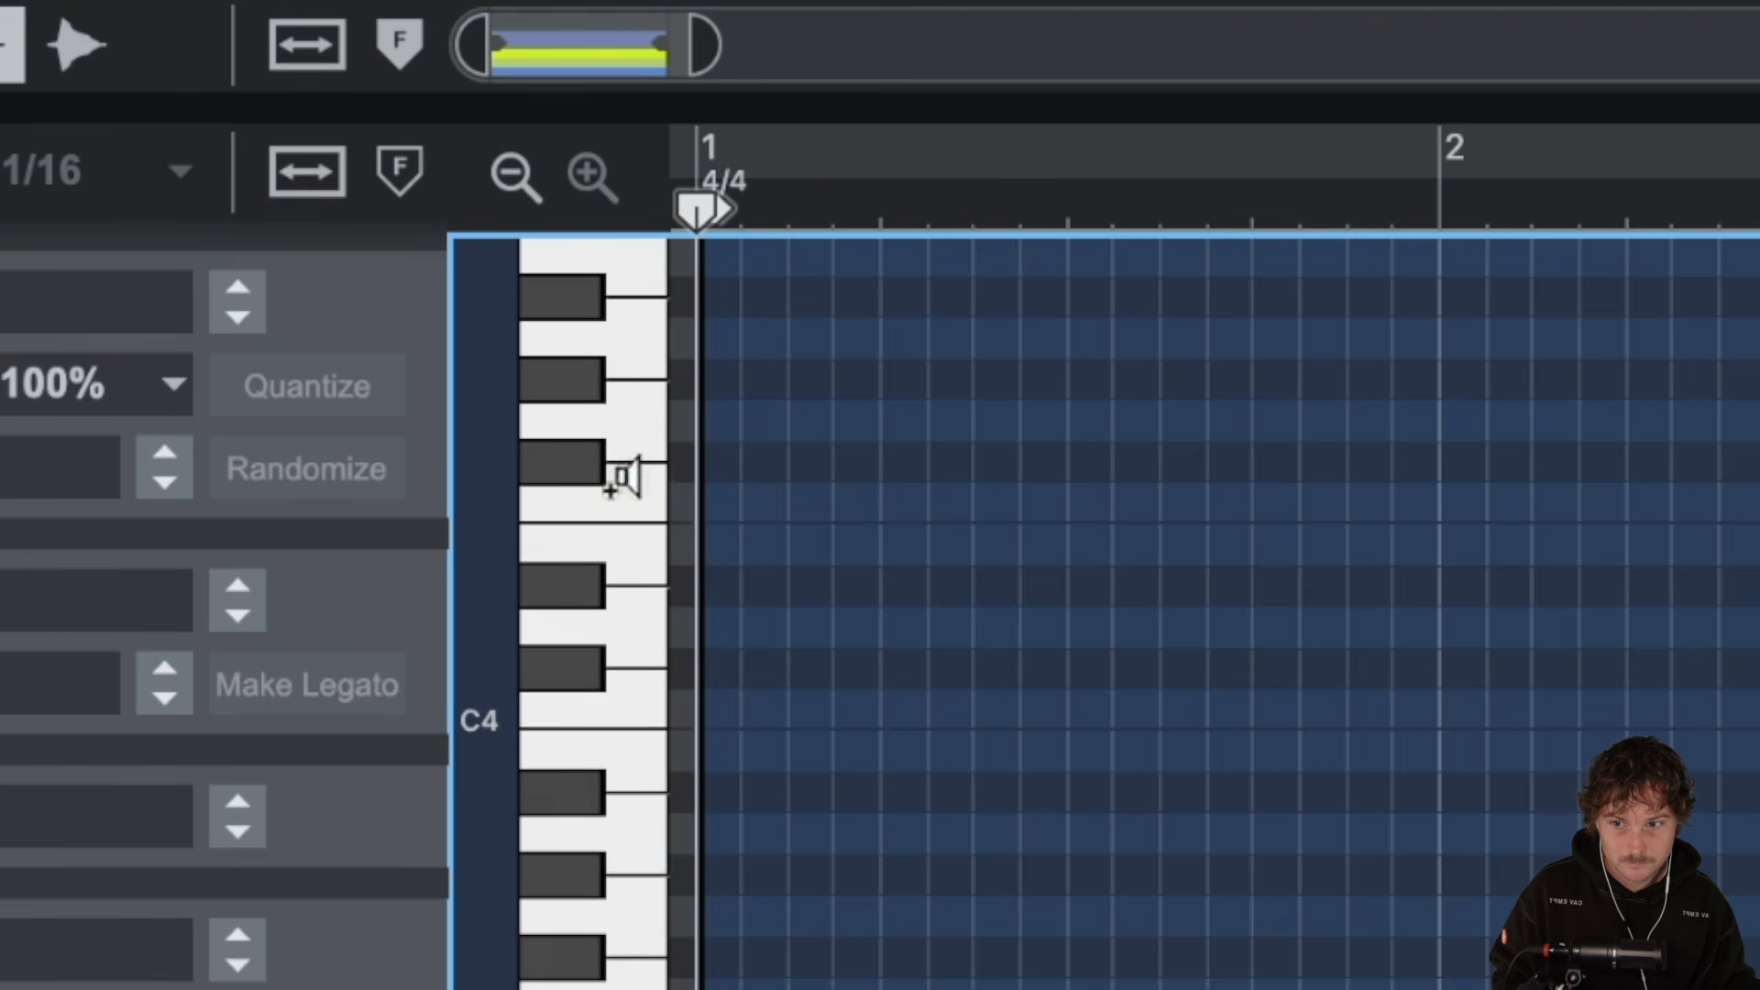
Step: Preview notes on the key editor's keyboard, and play F, E, D and C in the C4 octave on Eight Pole Lead
left_click(609, 463)
left_click(630, 495)
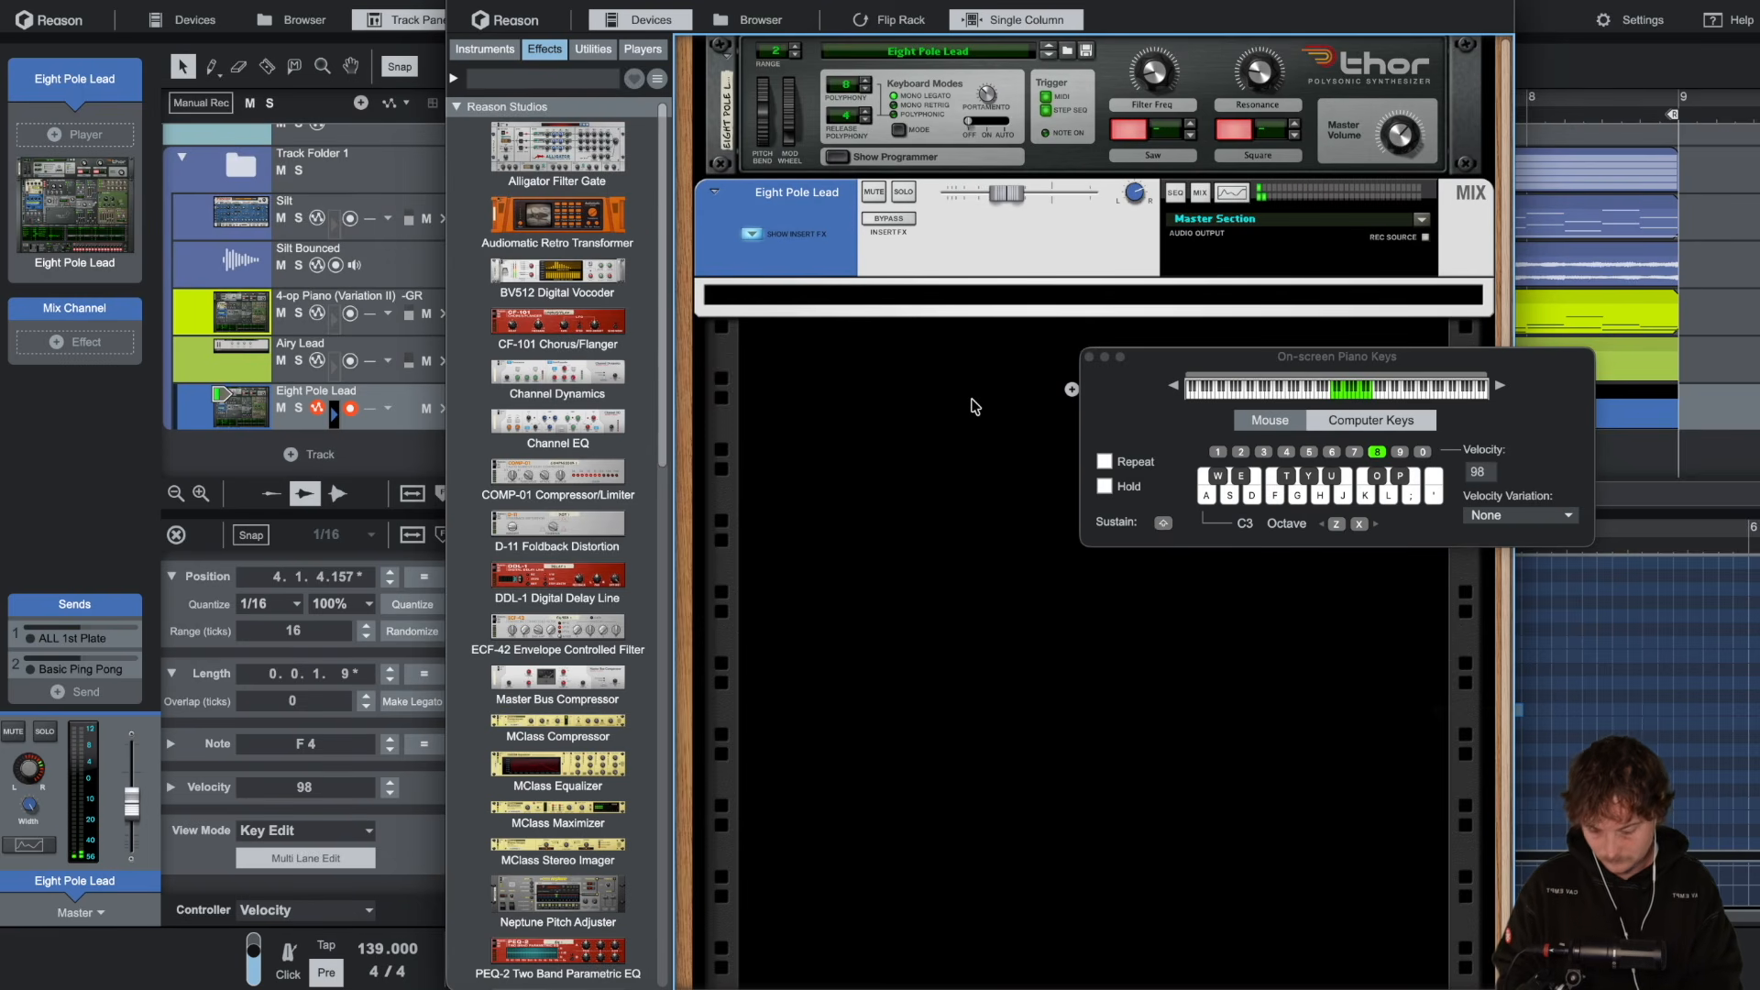
key("x")
key("f")
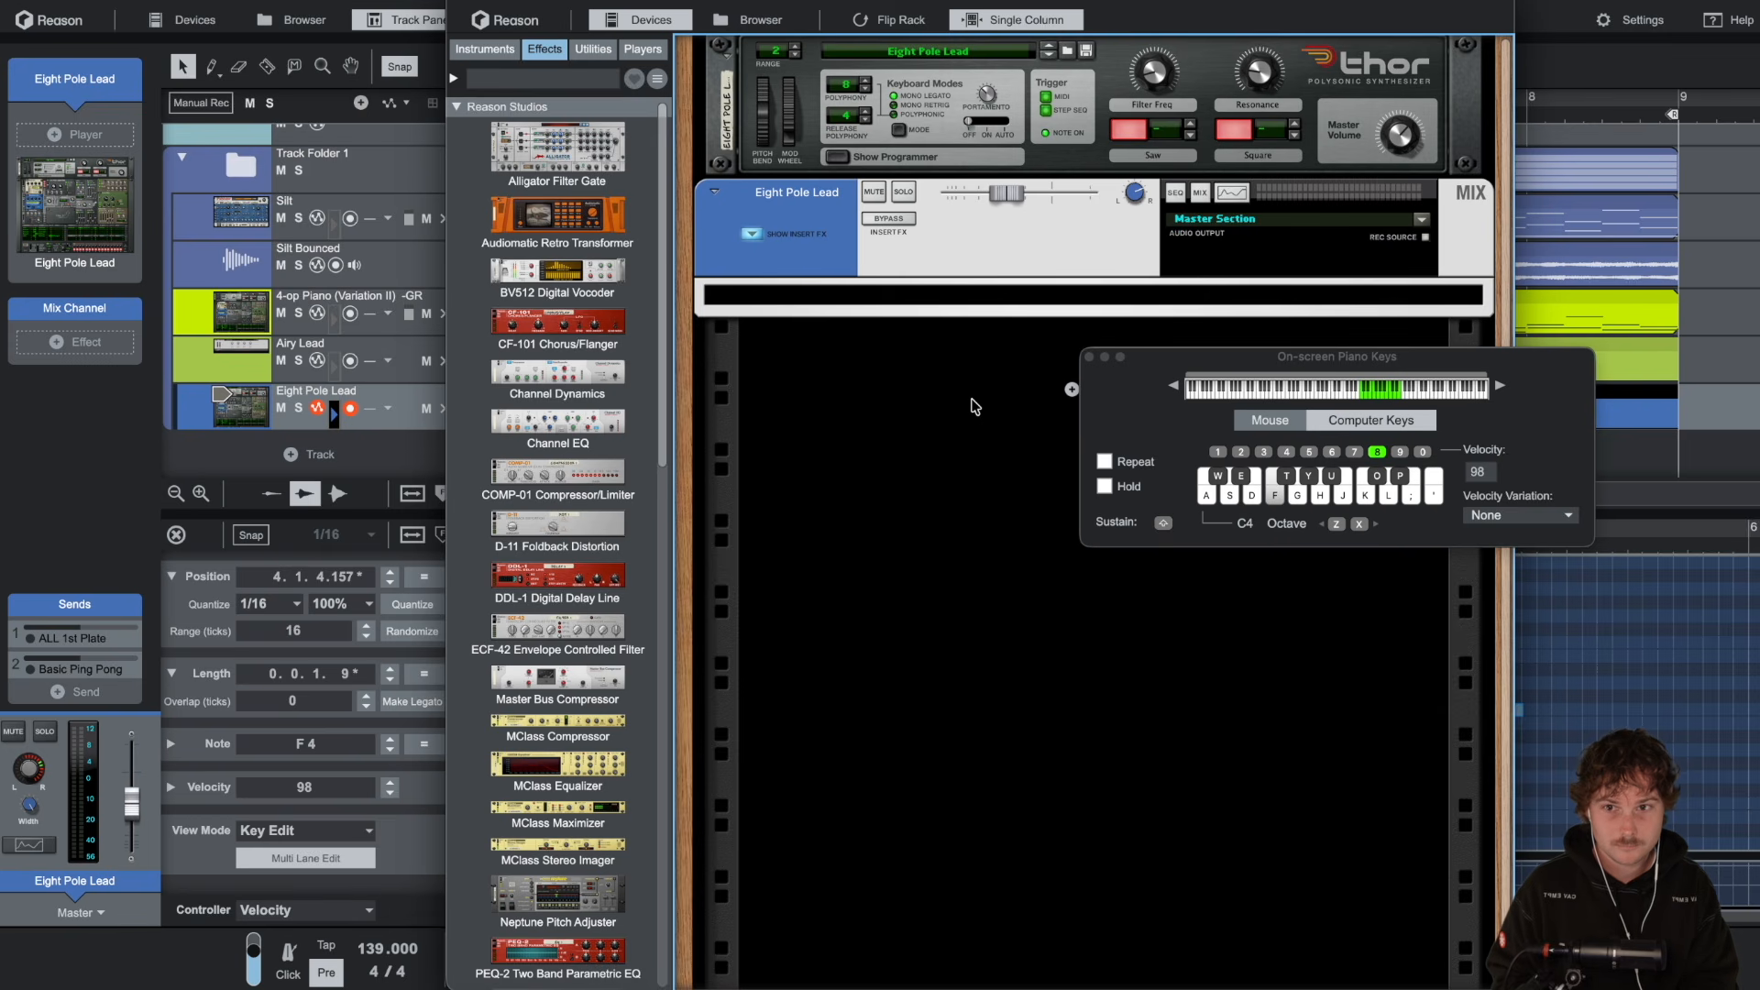
key("d")
key("s")
key("a")
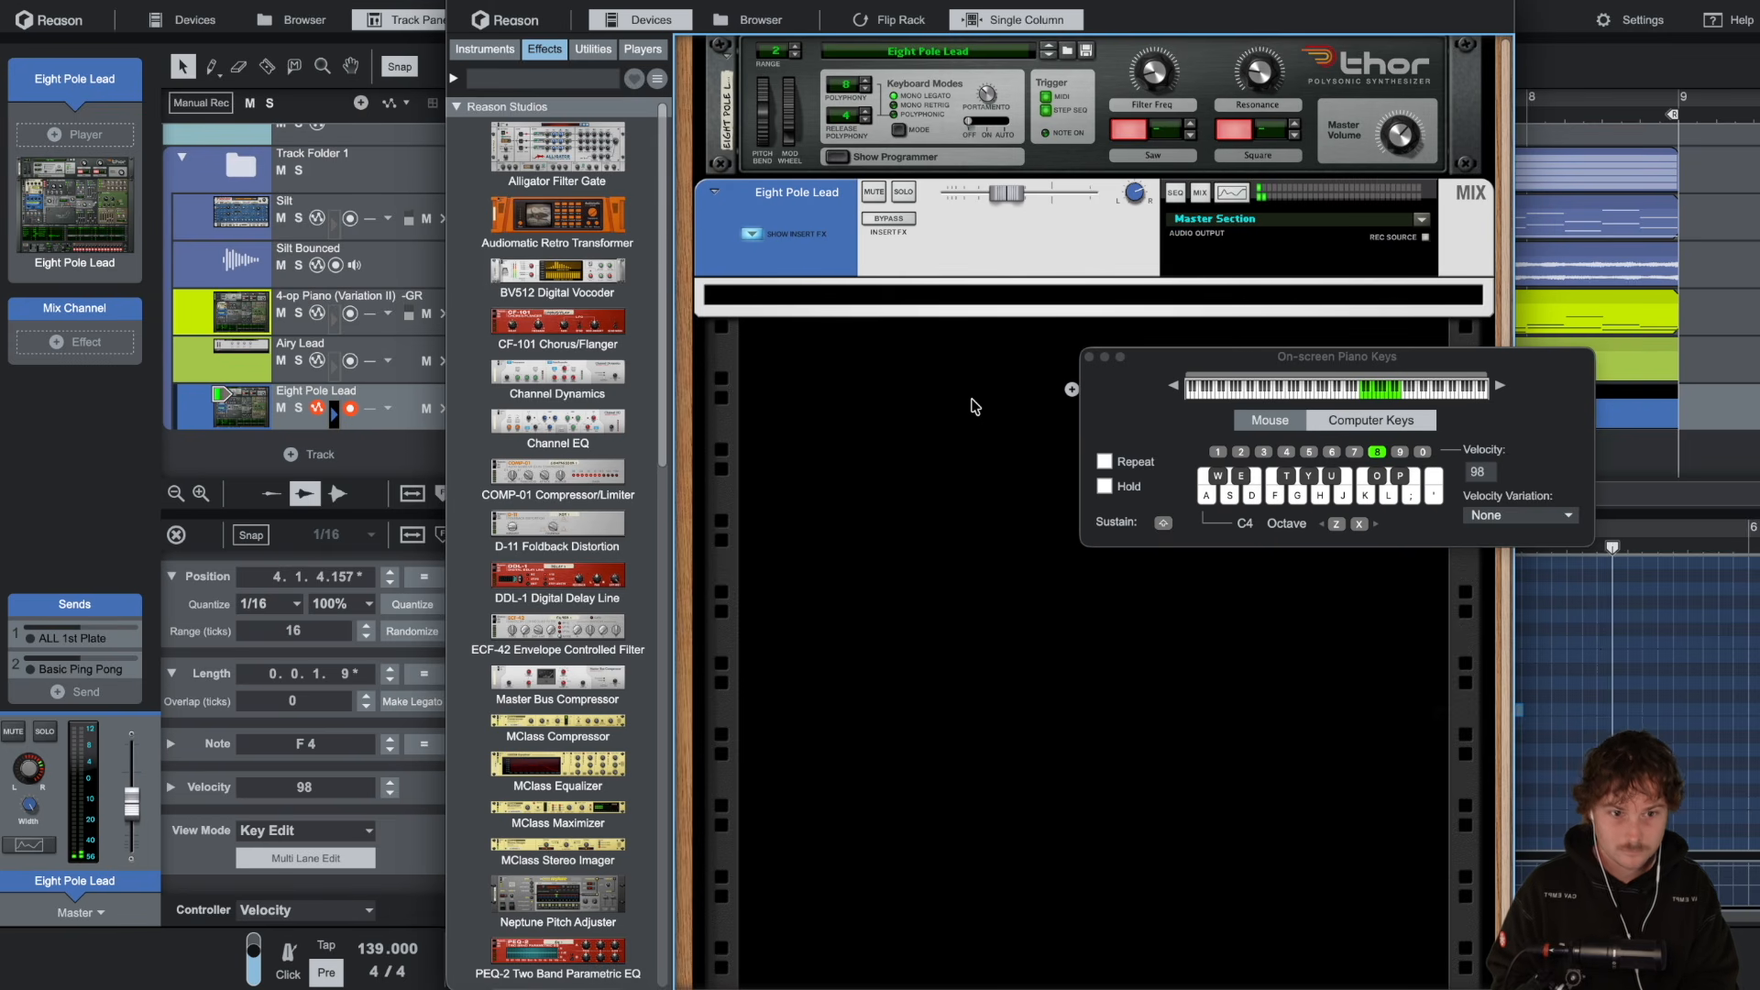
Step: Try out F and D in the C4 octave on Eight Pole Lead, and play back the track
key("f")
key("d")
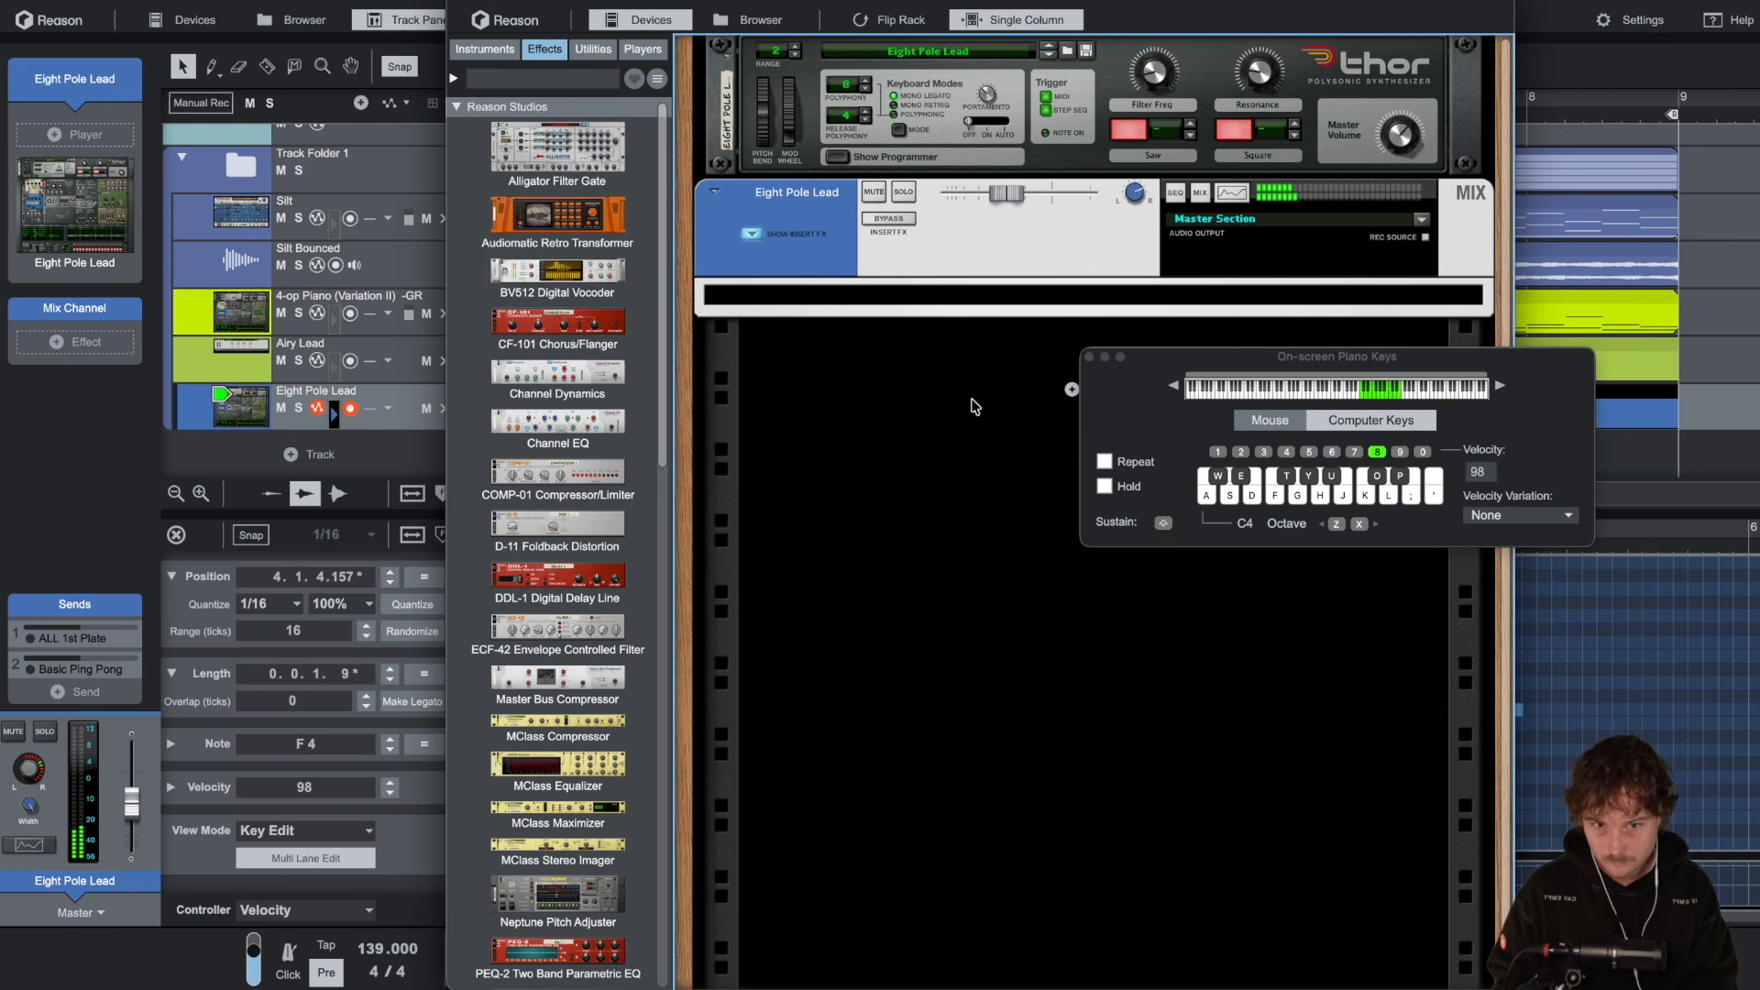
key("space")
key("space")
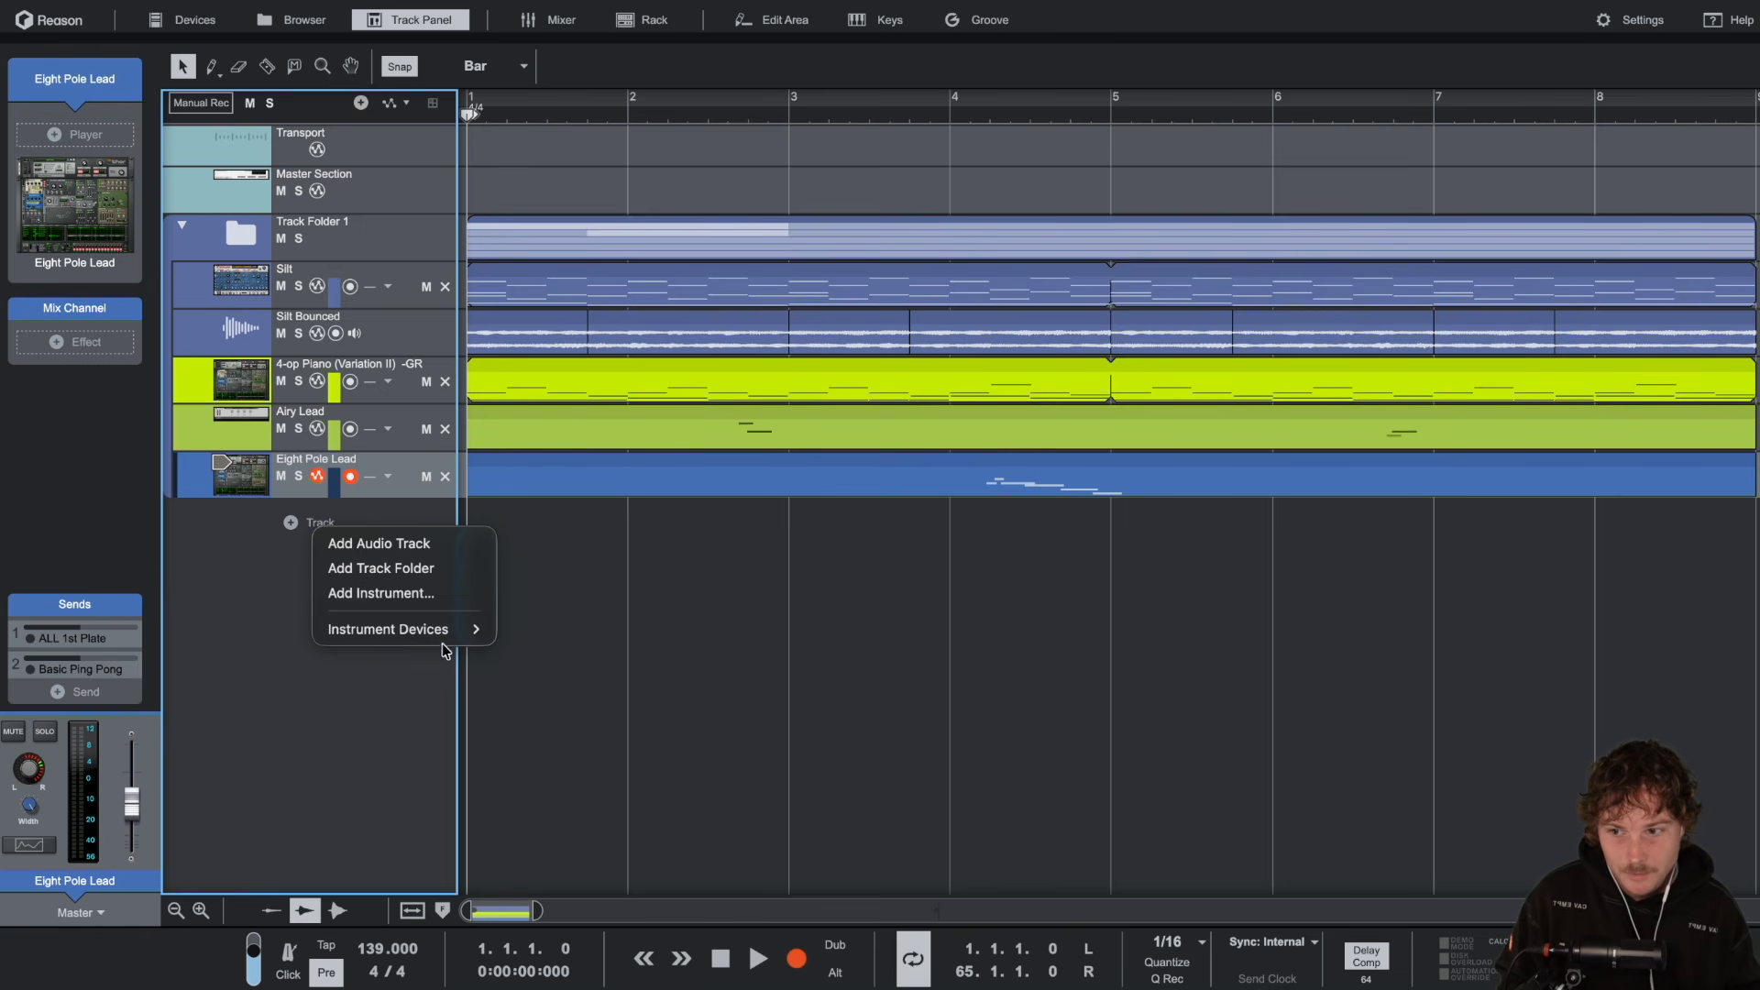
Step: Add a Grain Sample Manipulator instrument track and list the available instrument devices
mouse_move(448, 639)
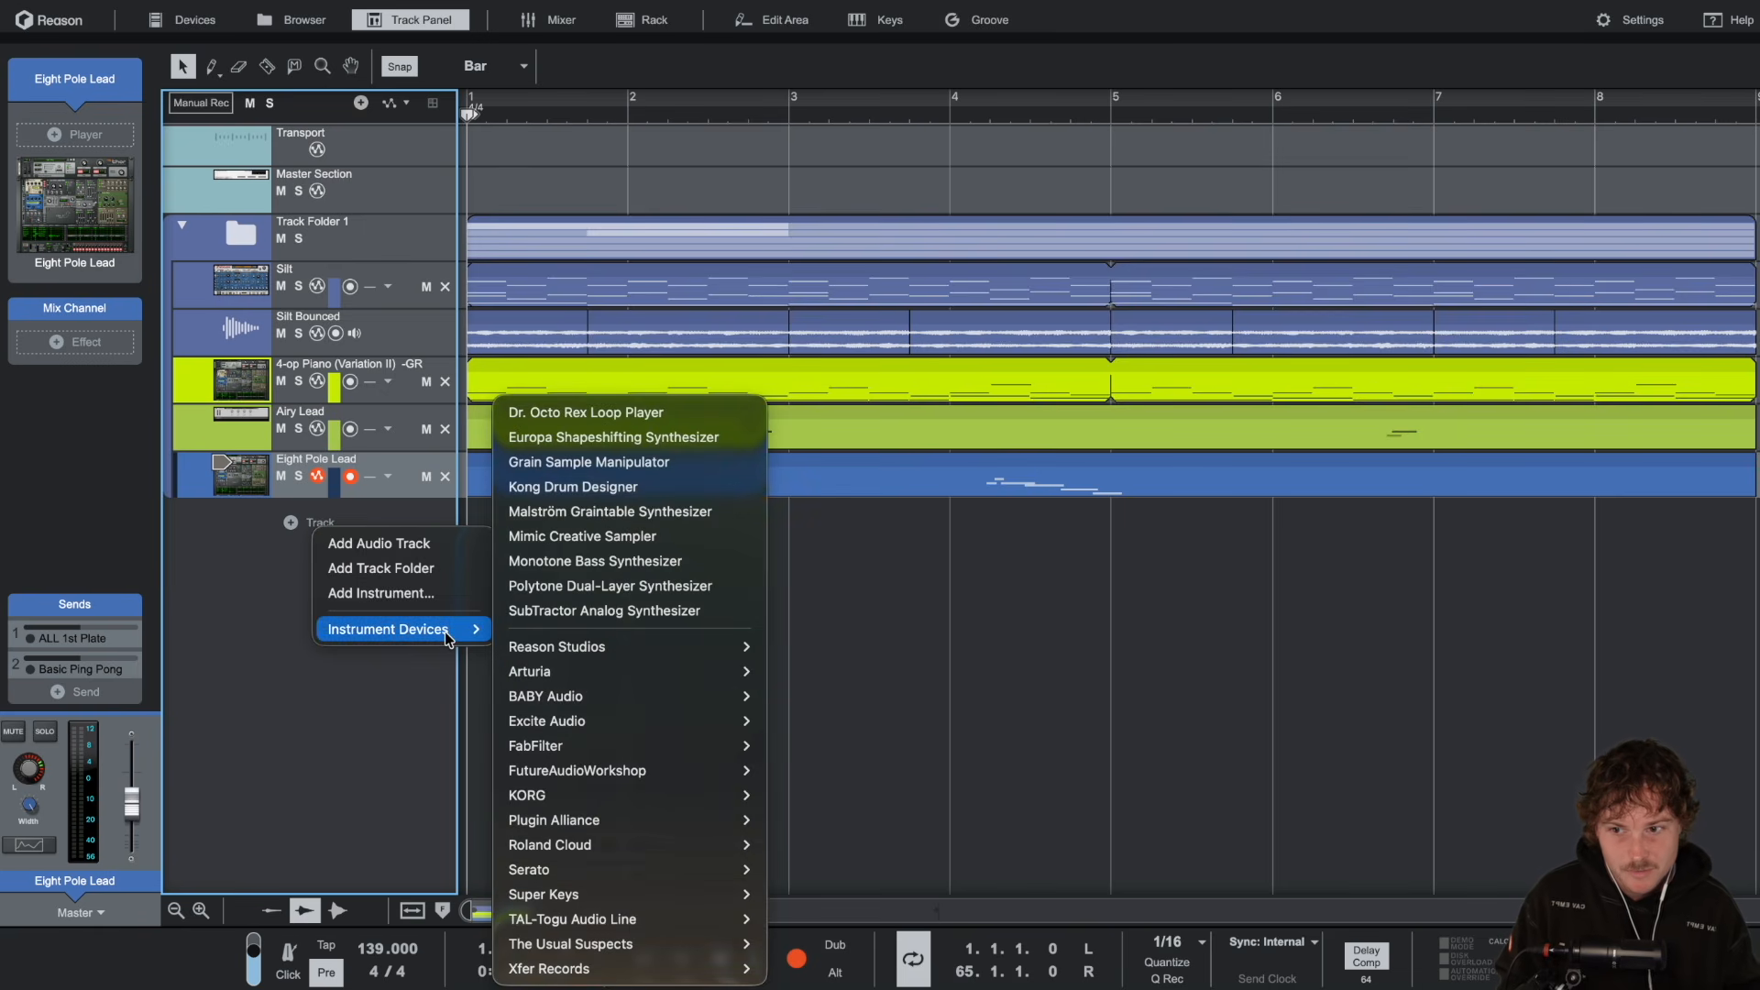
left_click(674, 472)
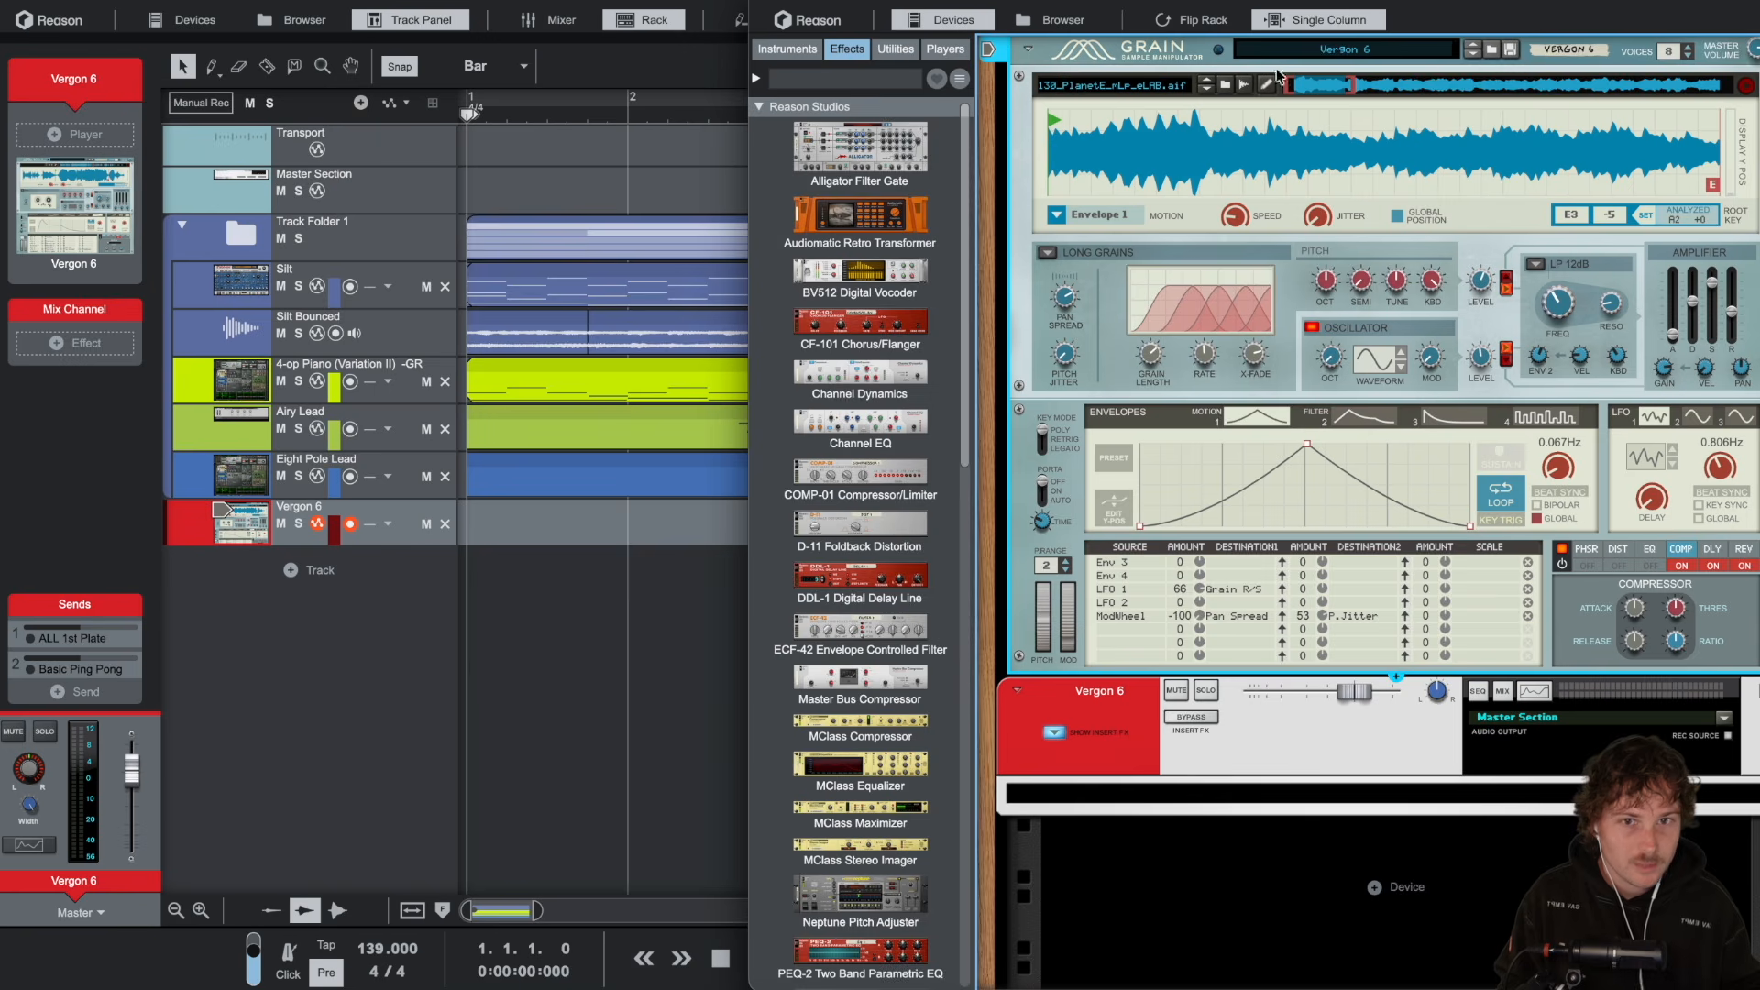
left_click(786, 49)
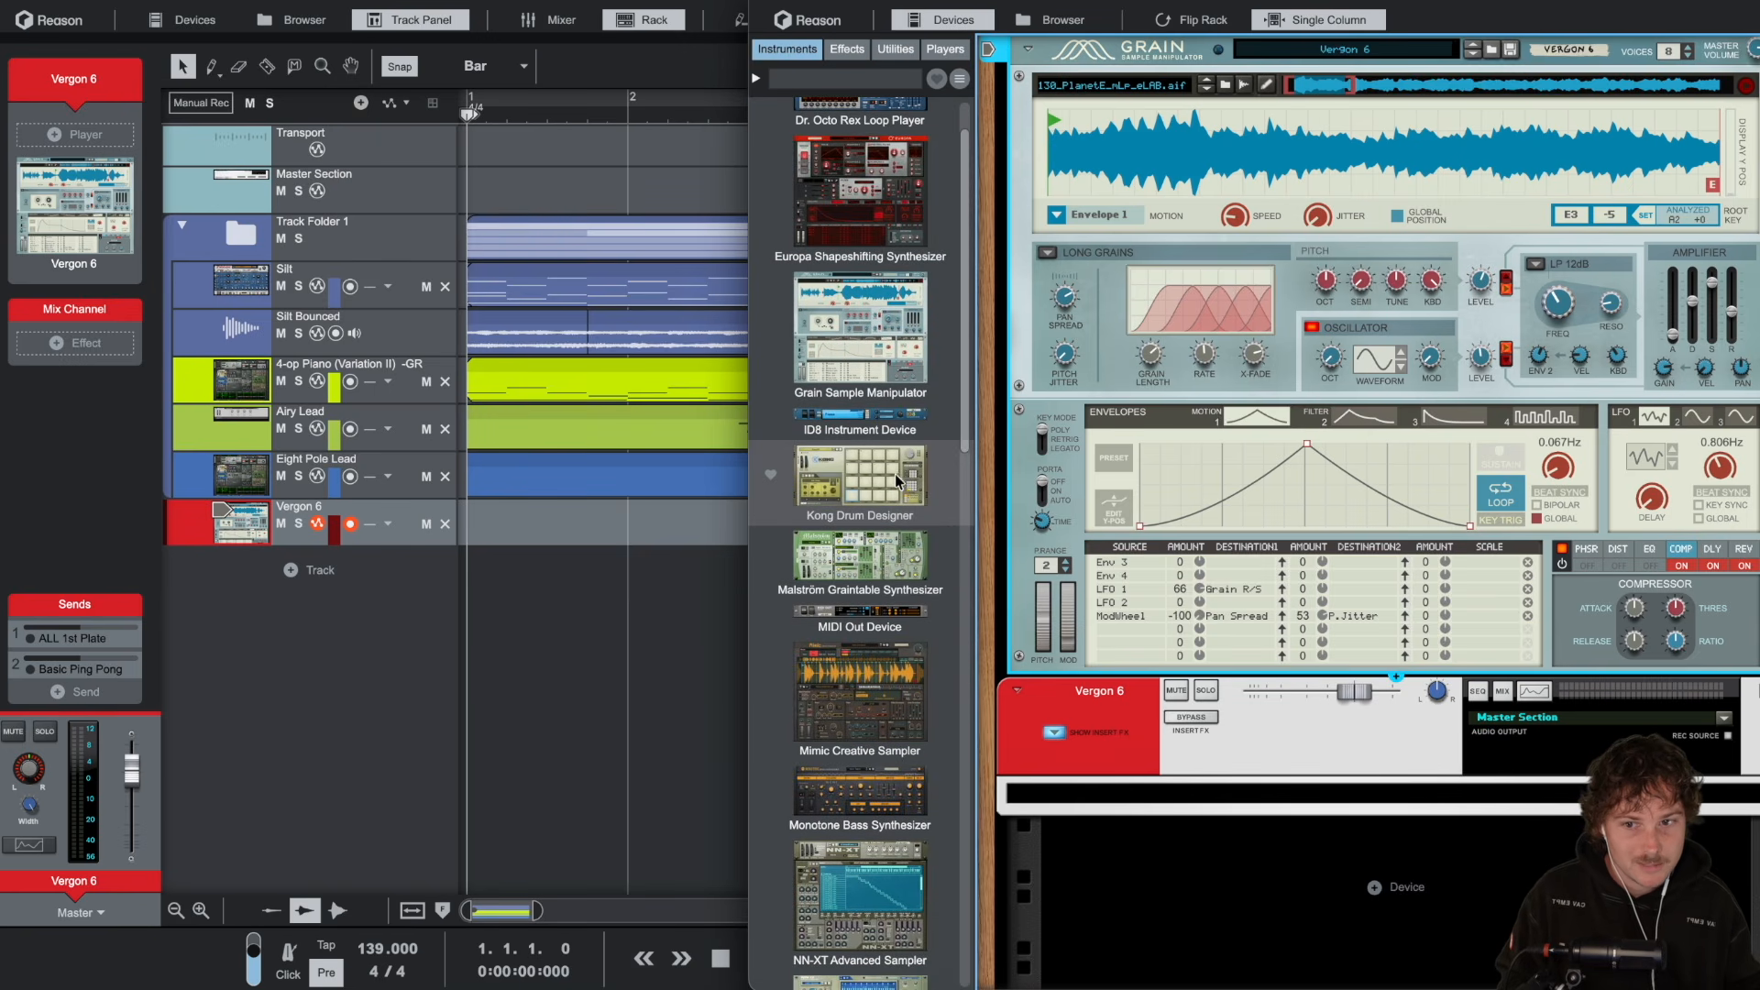
scroll(914, 502, "up", 2)
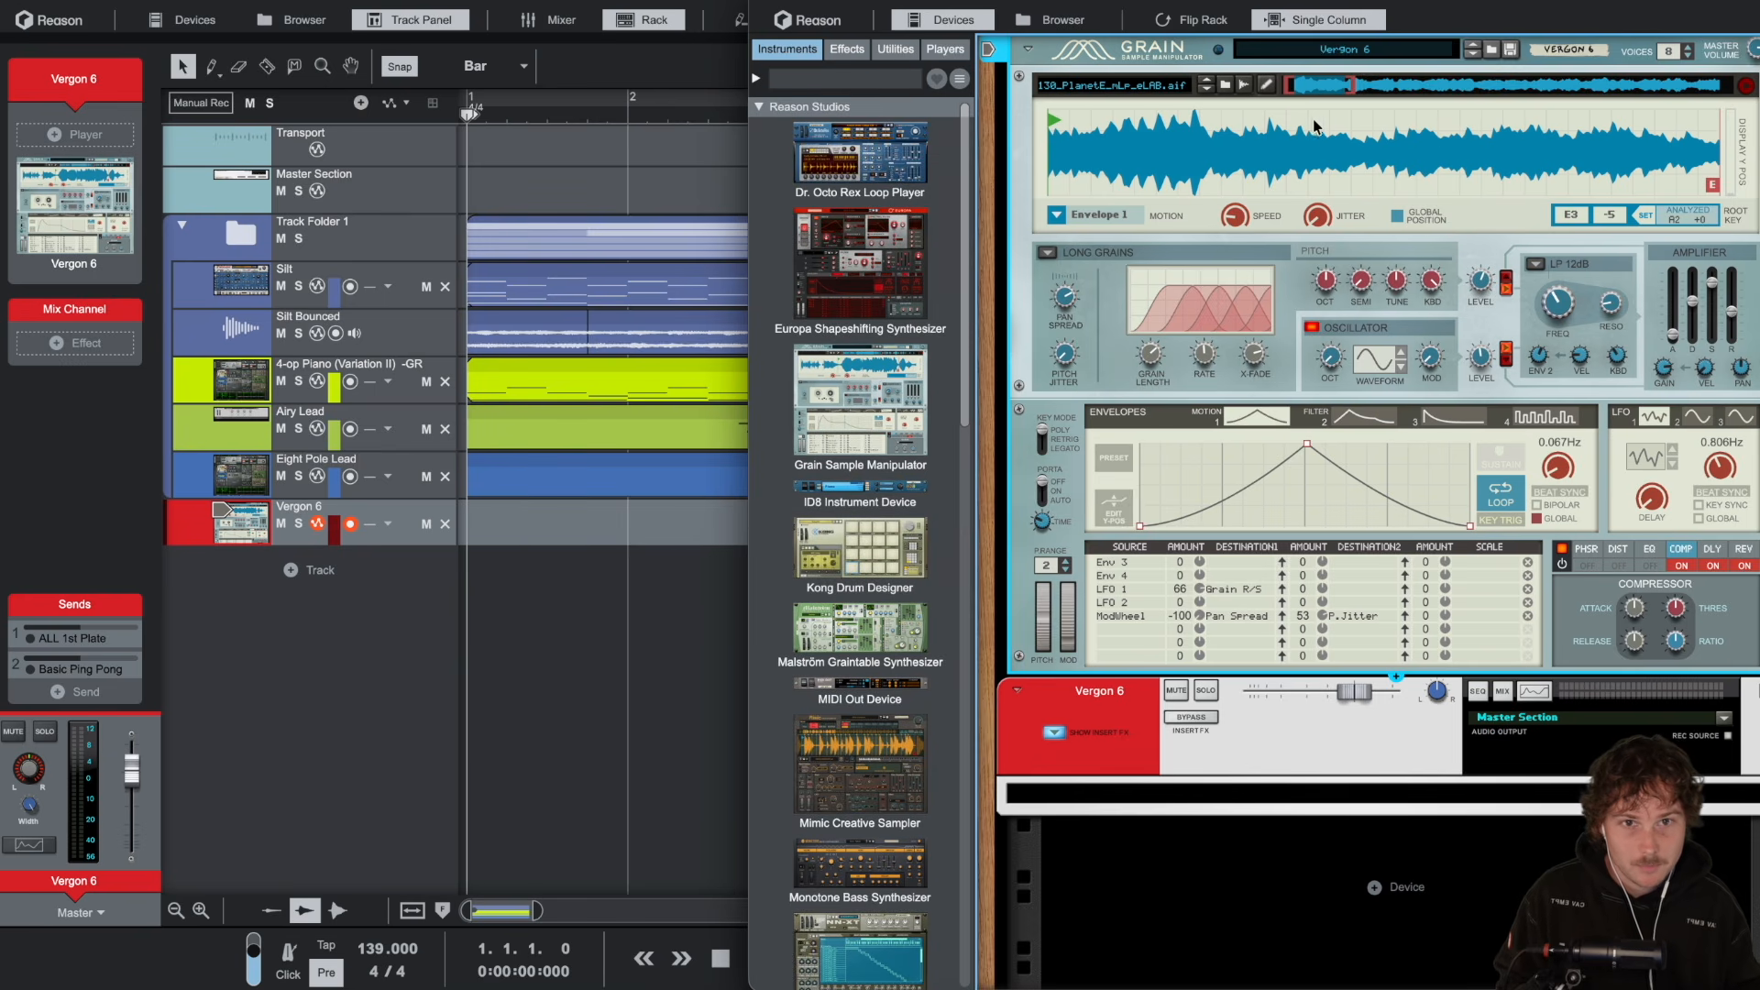
Step: Play a C in the C4 octave on the Grain's loaded patch with the computer-key piano, and reset the device
key("F4")
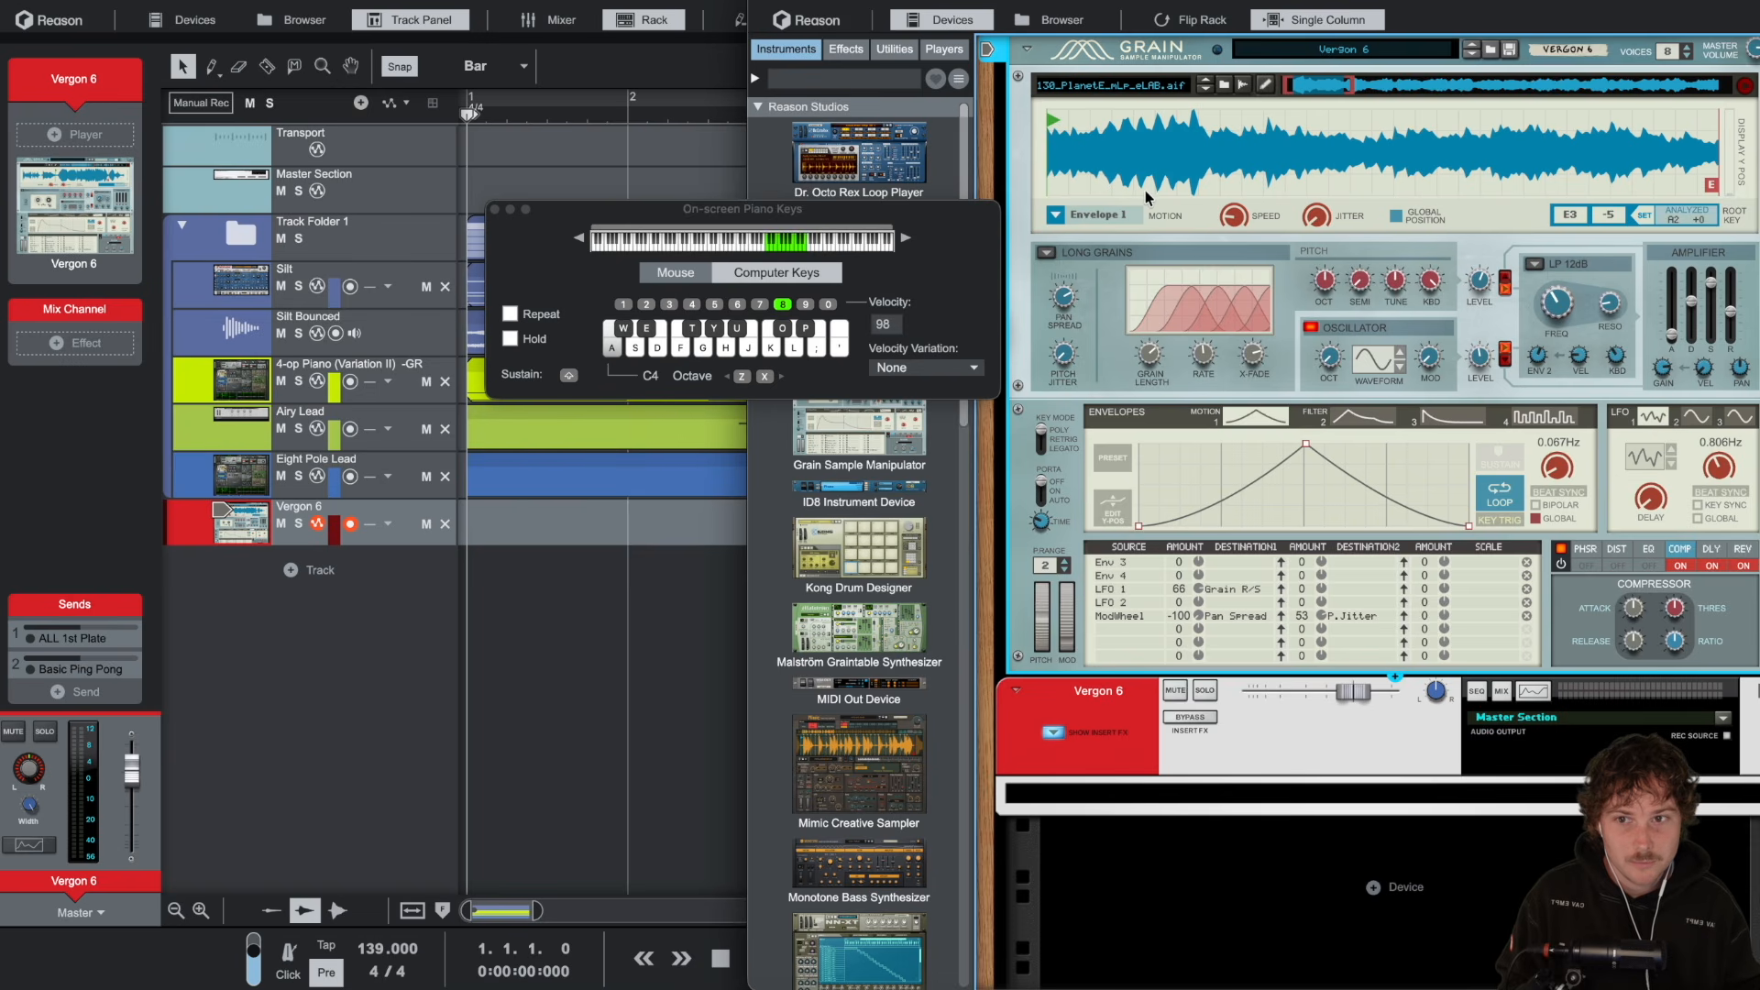
key("a")
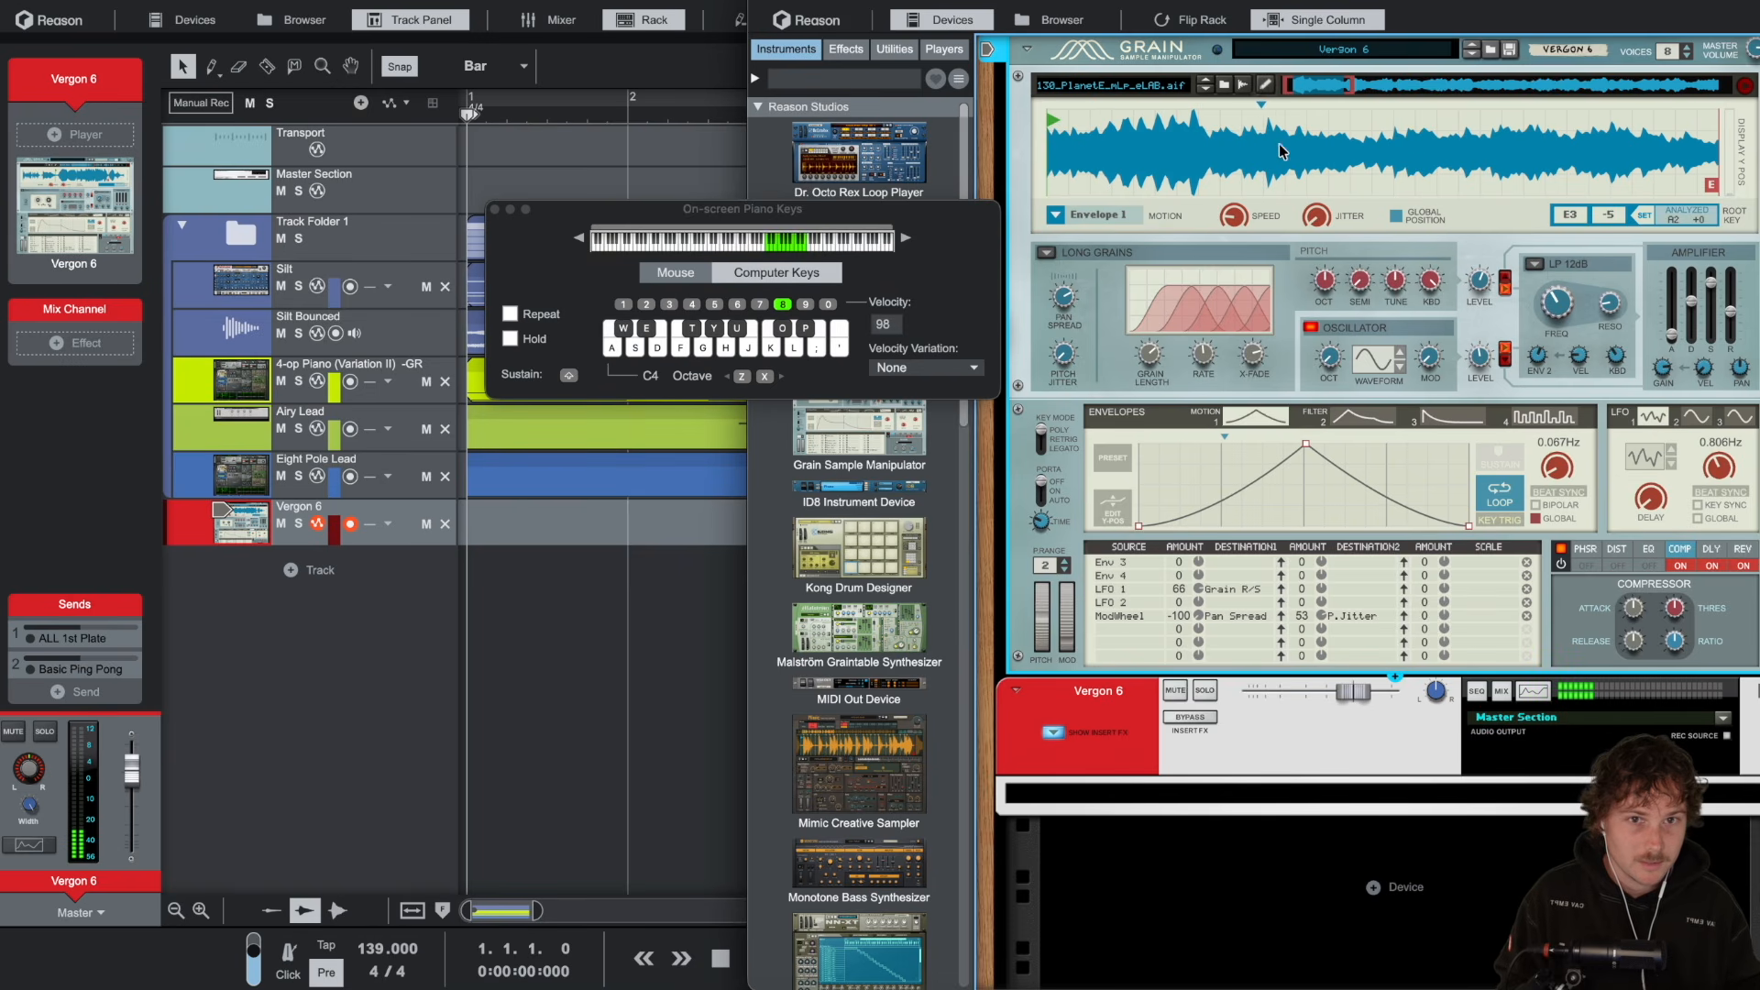
right_click(1210, 152)
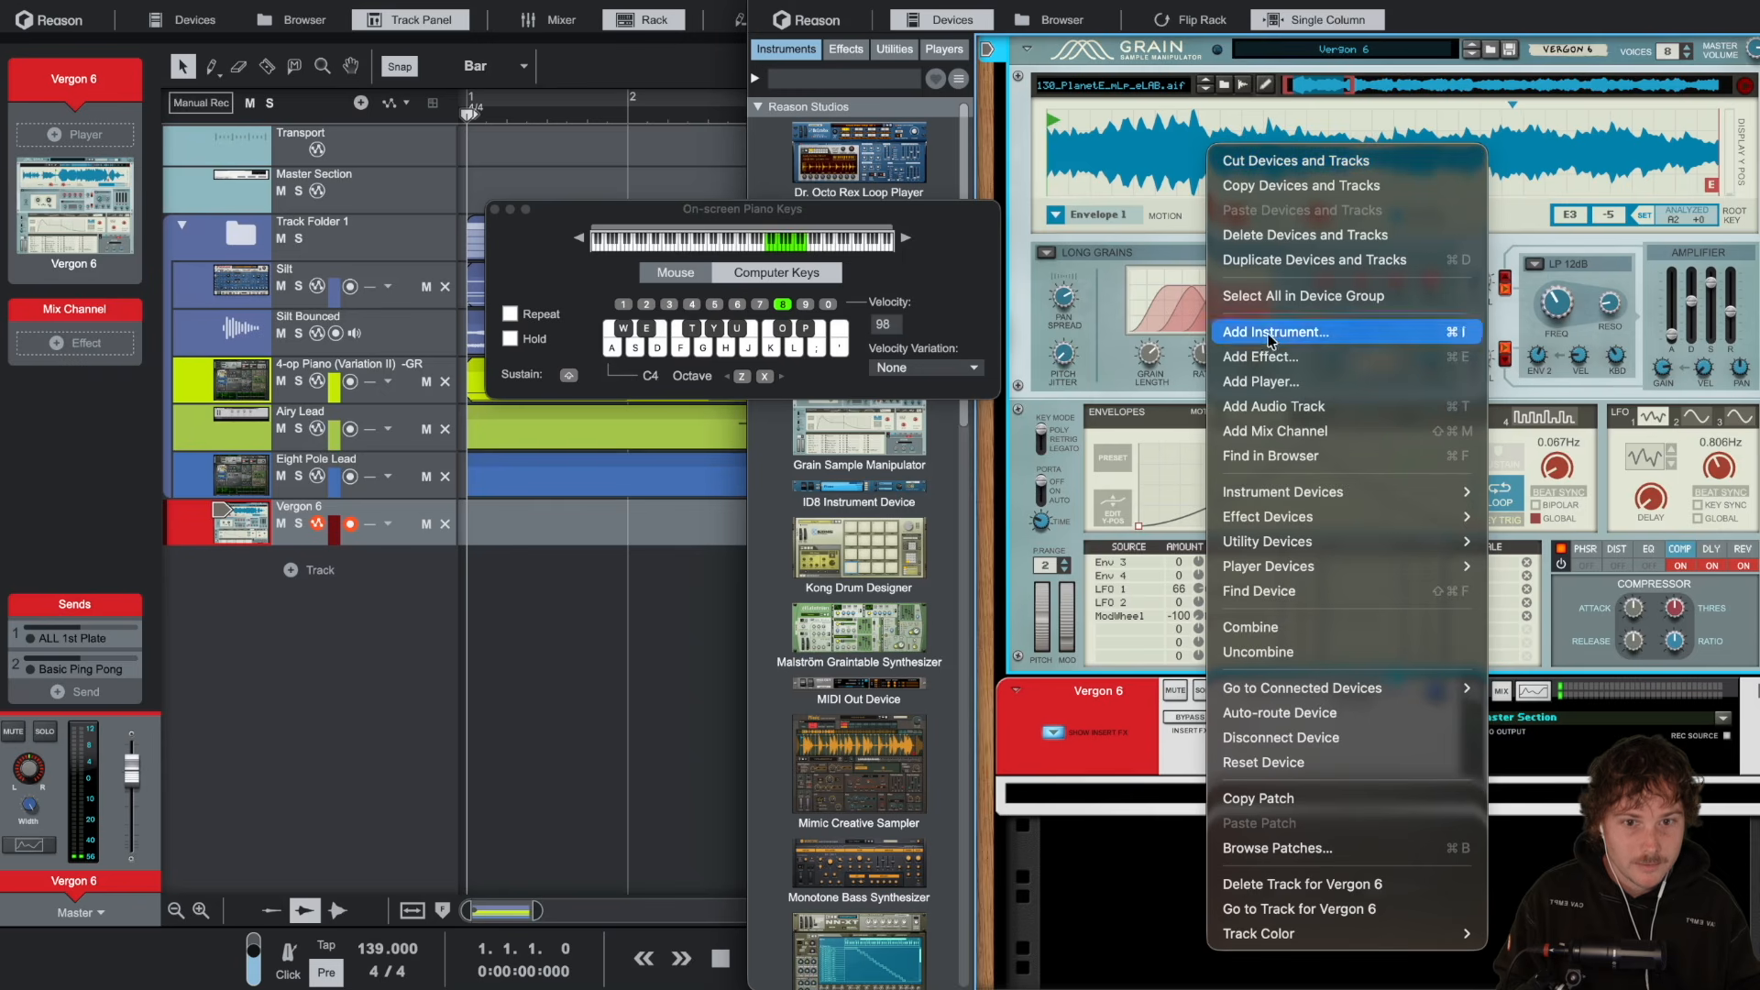
left_click(1265, 763)
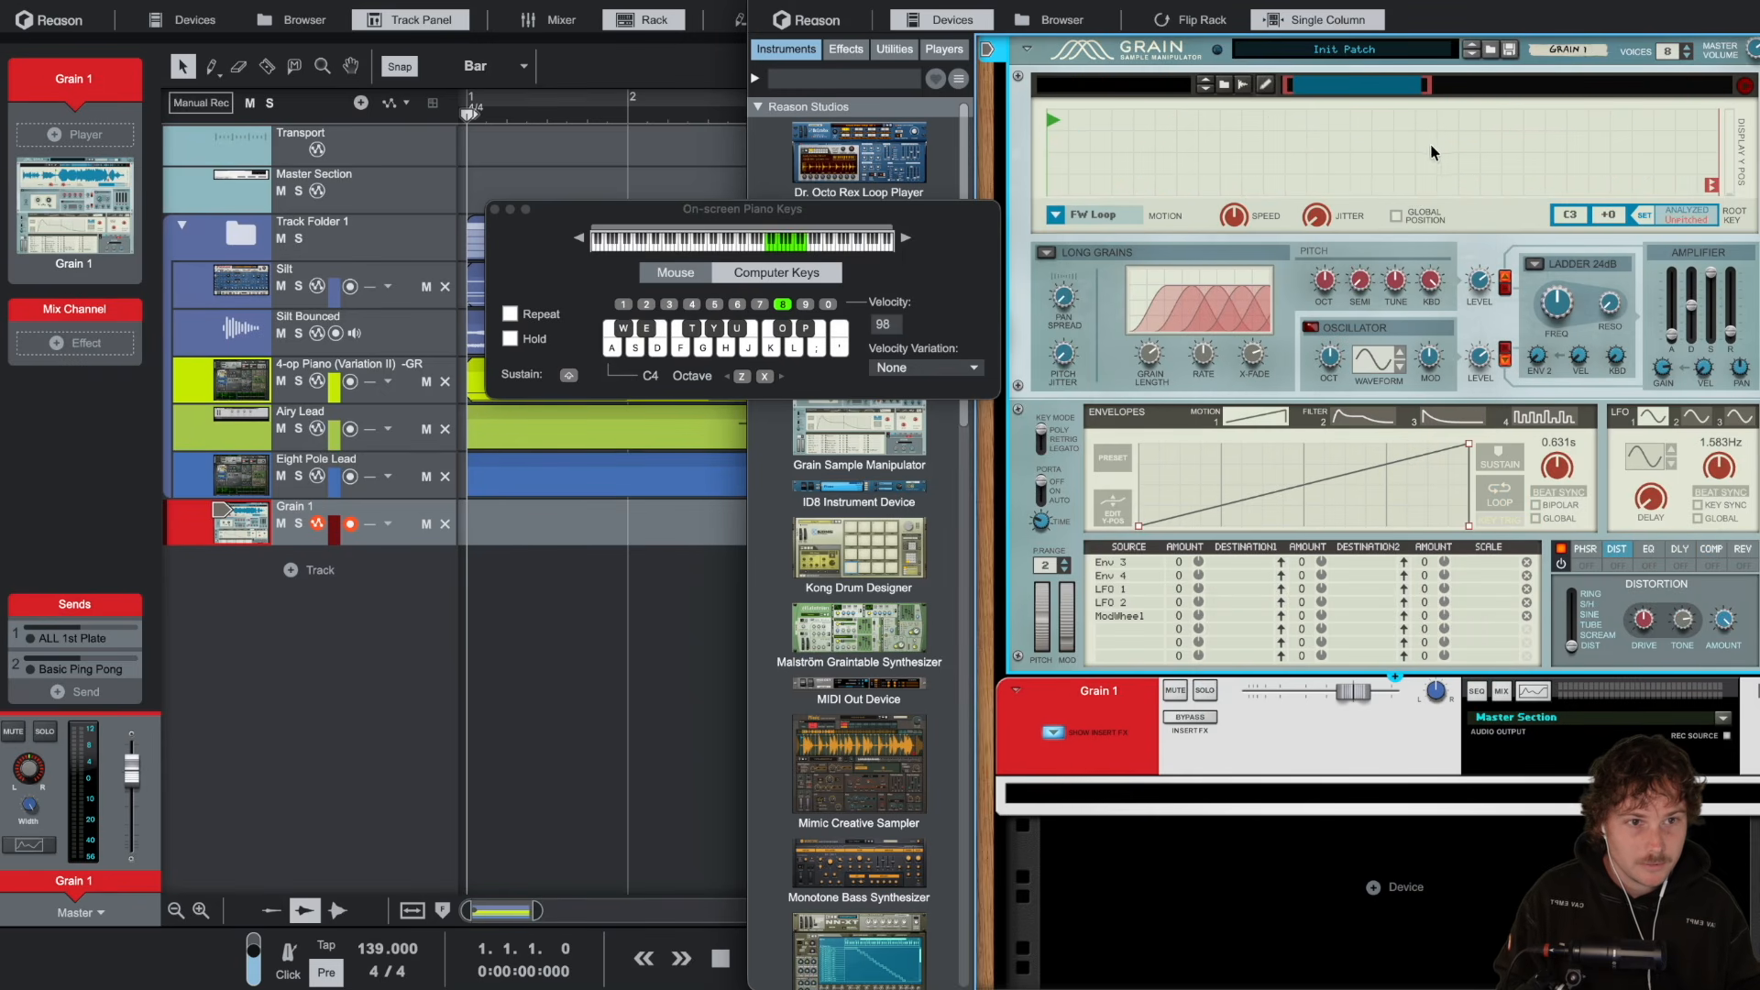
Step: Load the sample 8087.wav from the stash kit's 808 folder into the reset Grain device
left_click(1224, 85)
left_click(1130, 330)
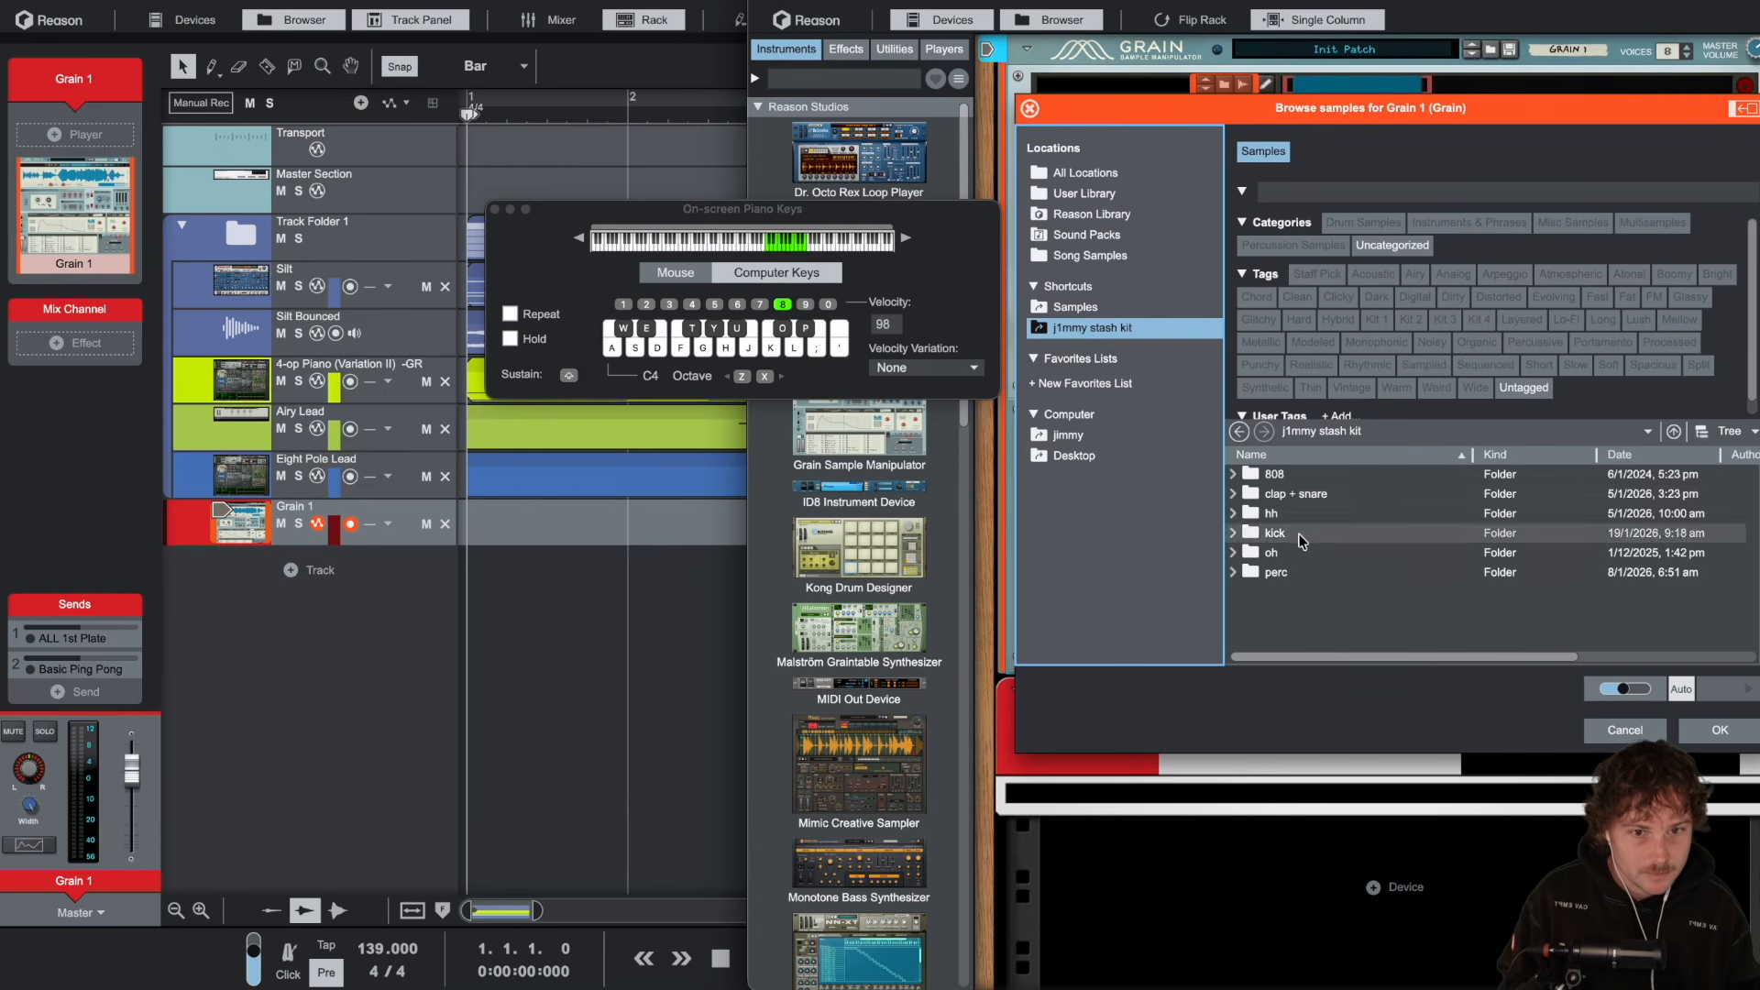
left_click(1233, 473)
left_click(1342, 611)
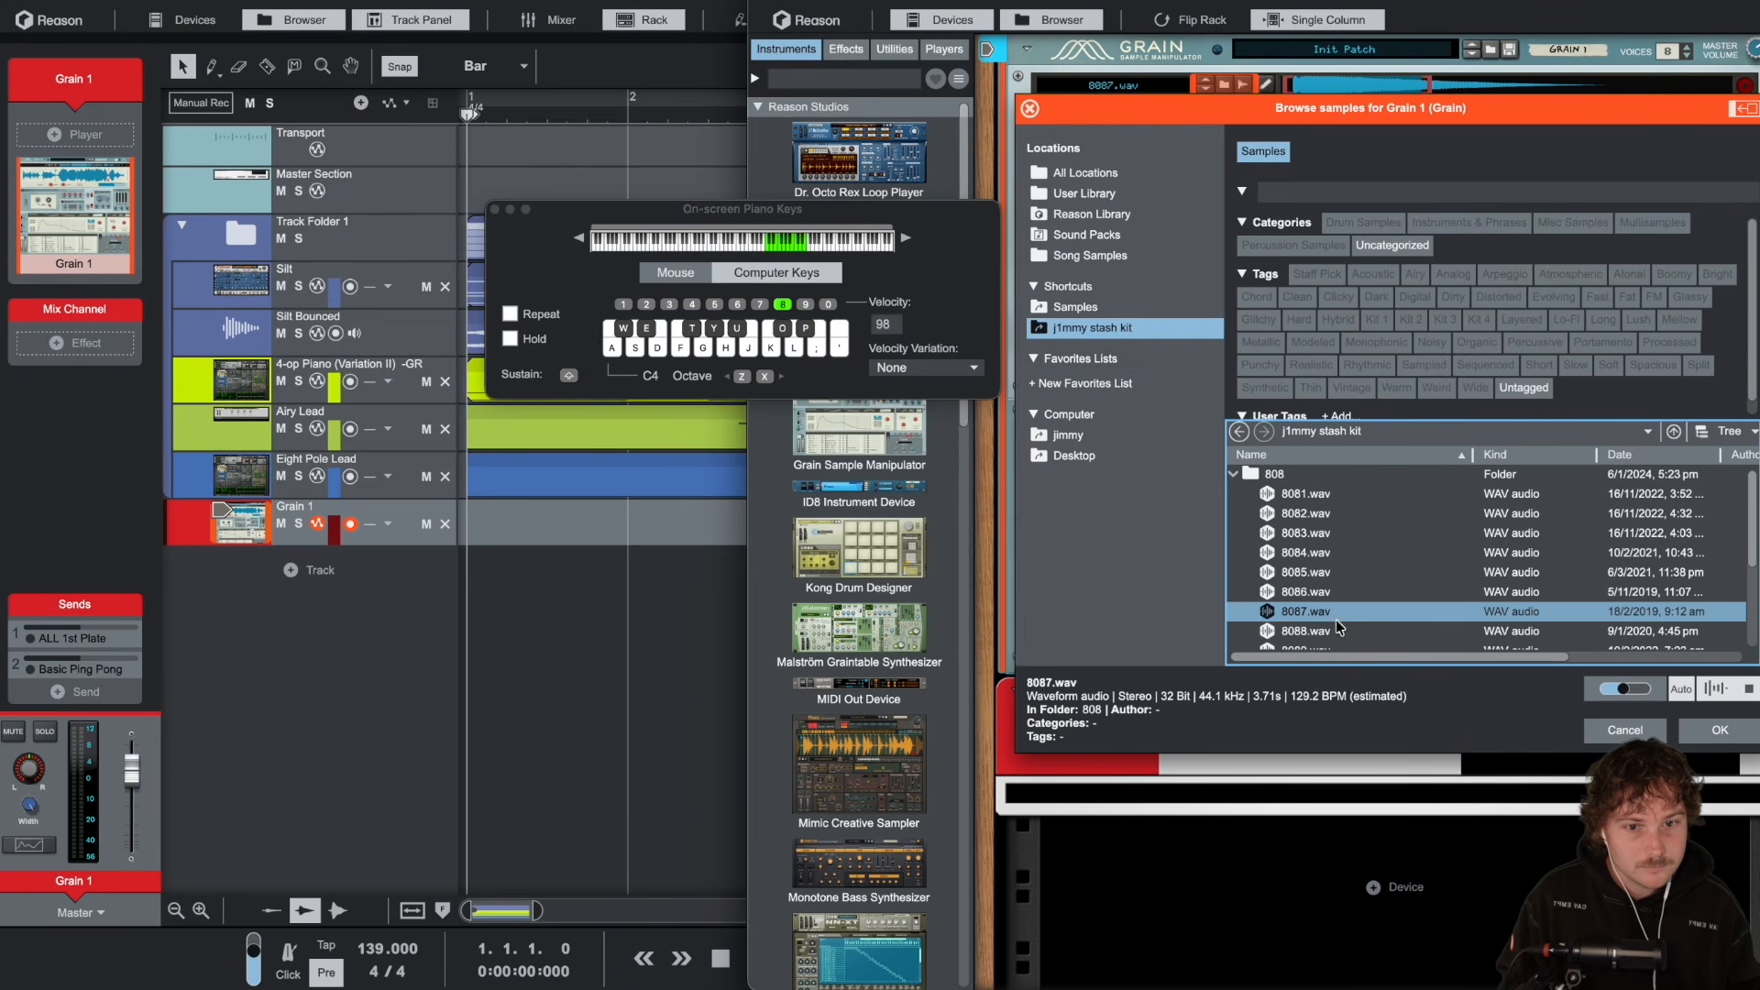
double_click(1311, 612)
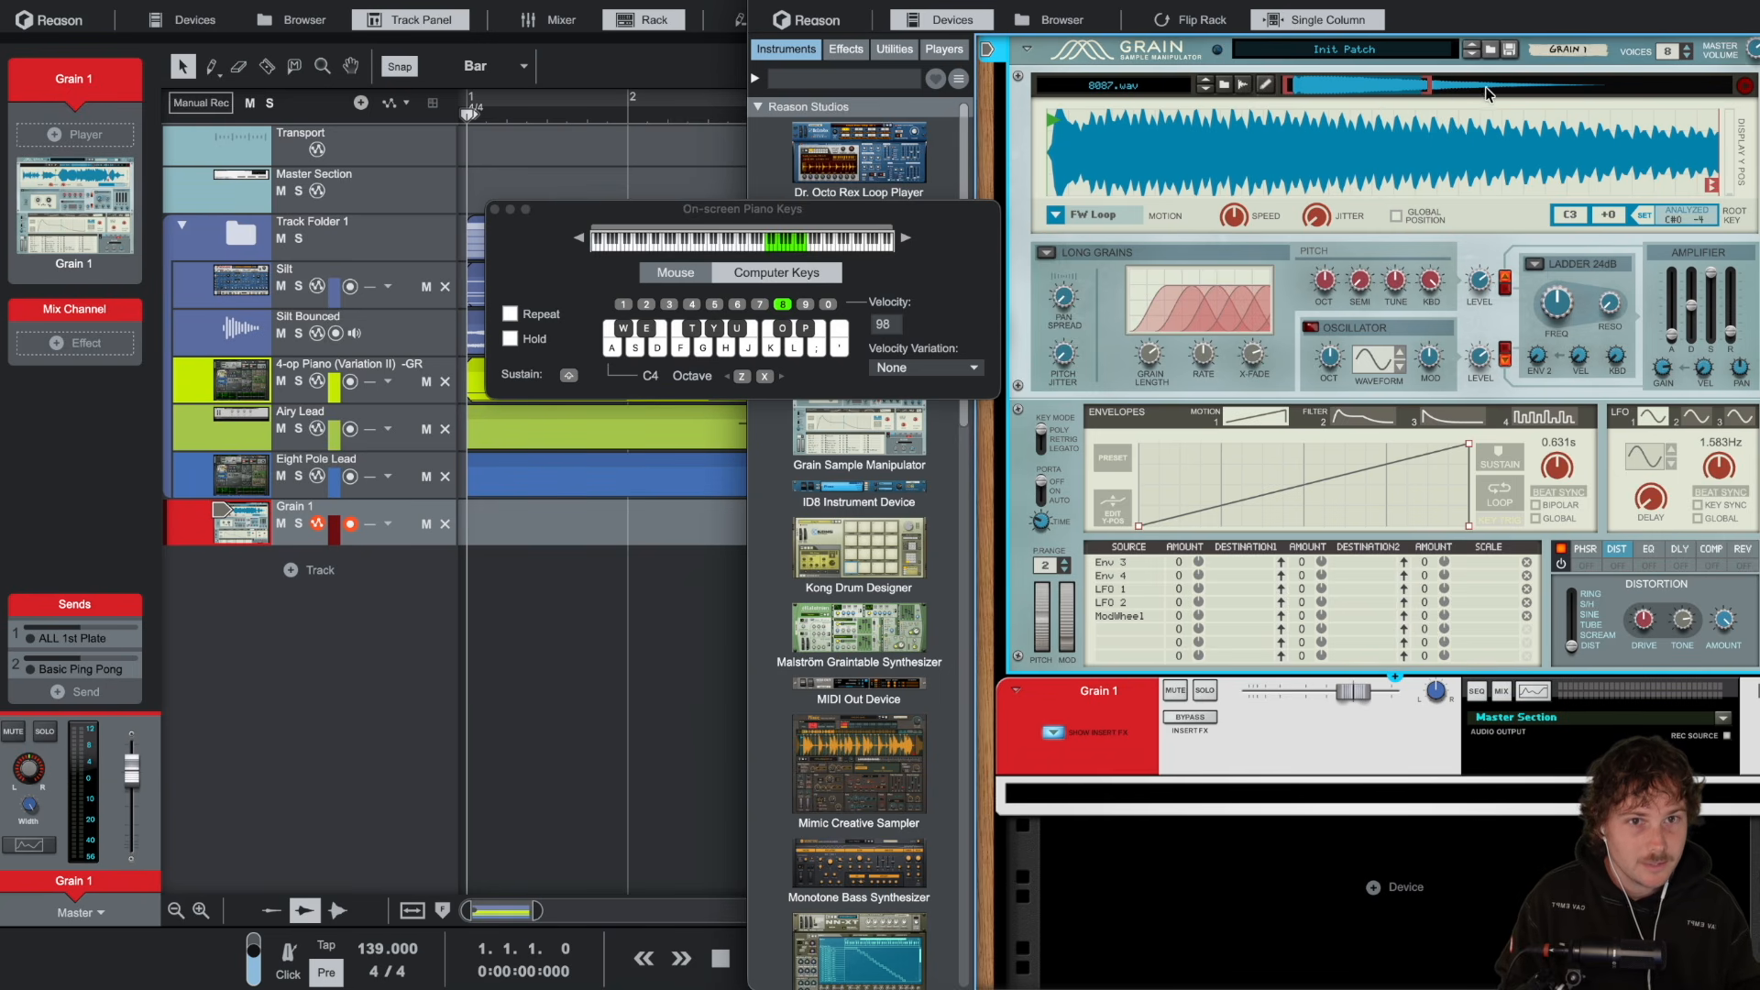
Step: Extend the sample's end marker to its tail, and set Grain to 1 voice with One Shot motion
left_click_drag(1430, 89, 1645, 88)
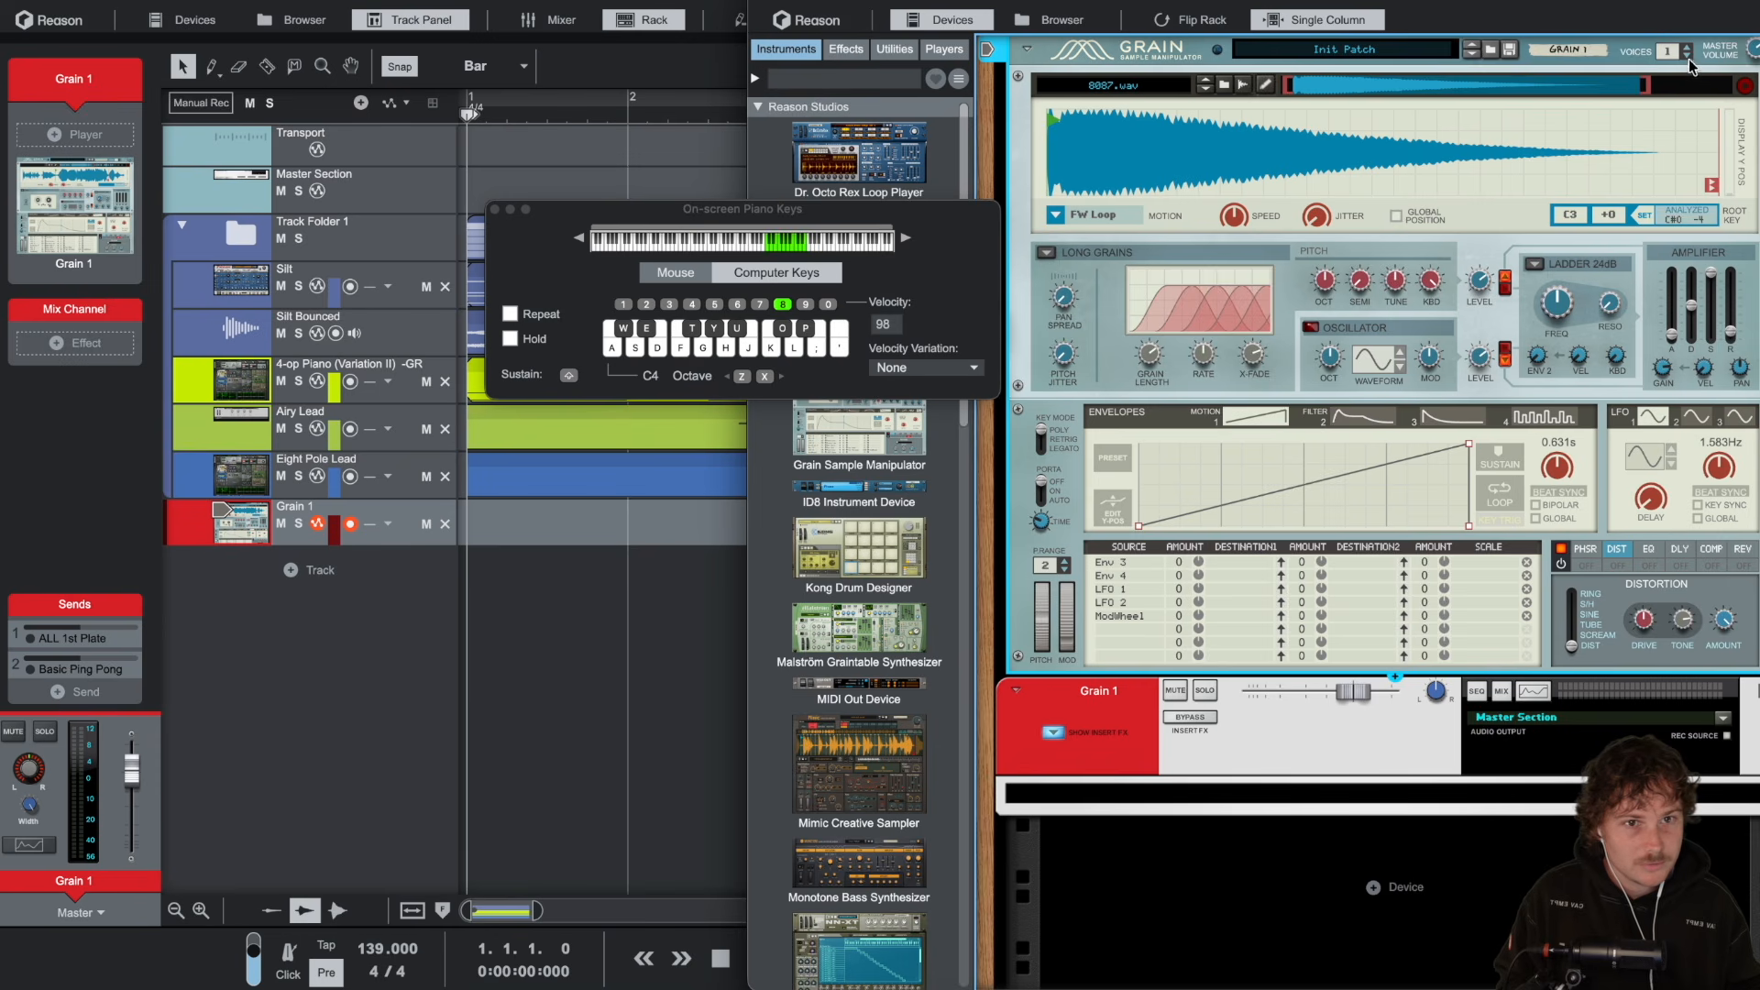
left_click(1053, 215)
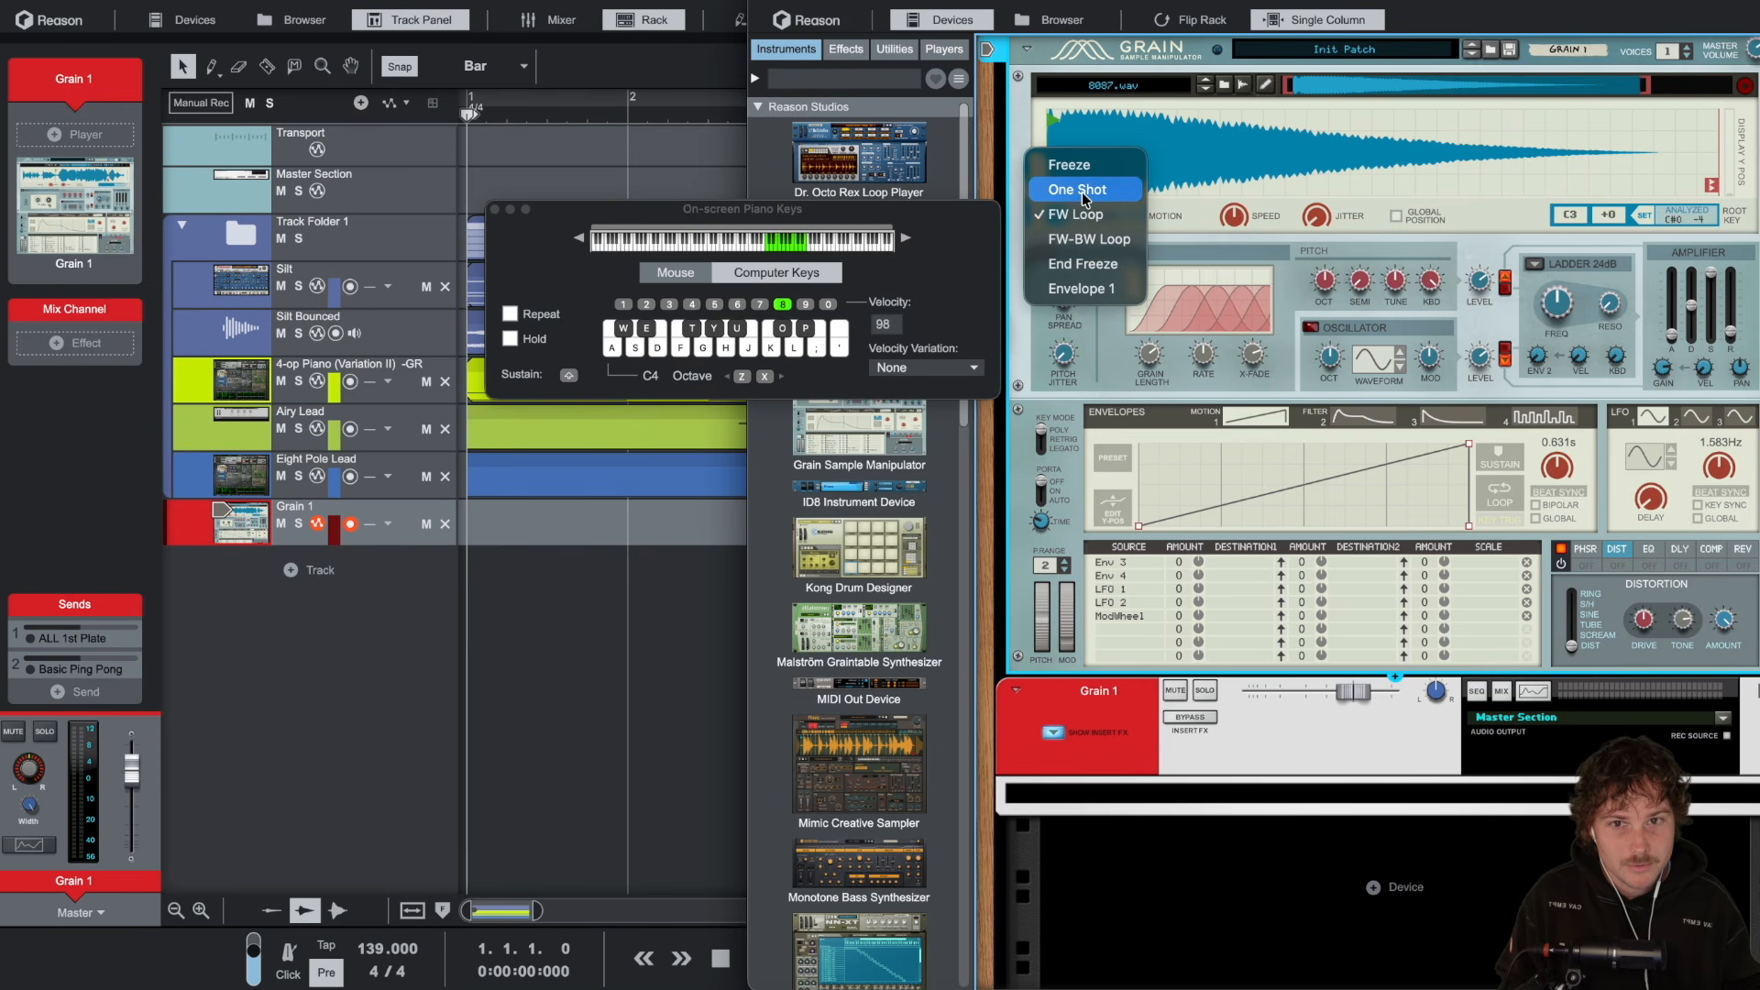
left_click(1082, 191)
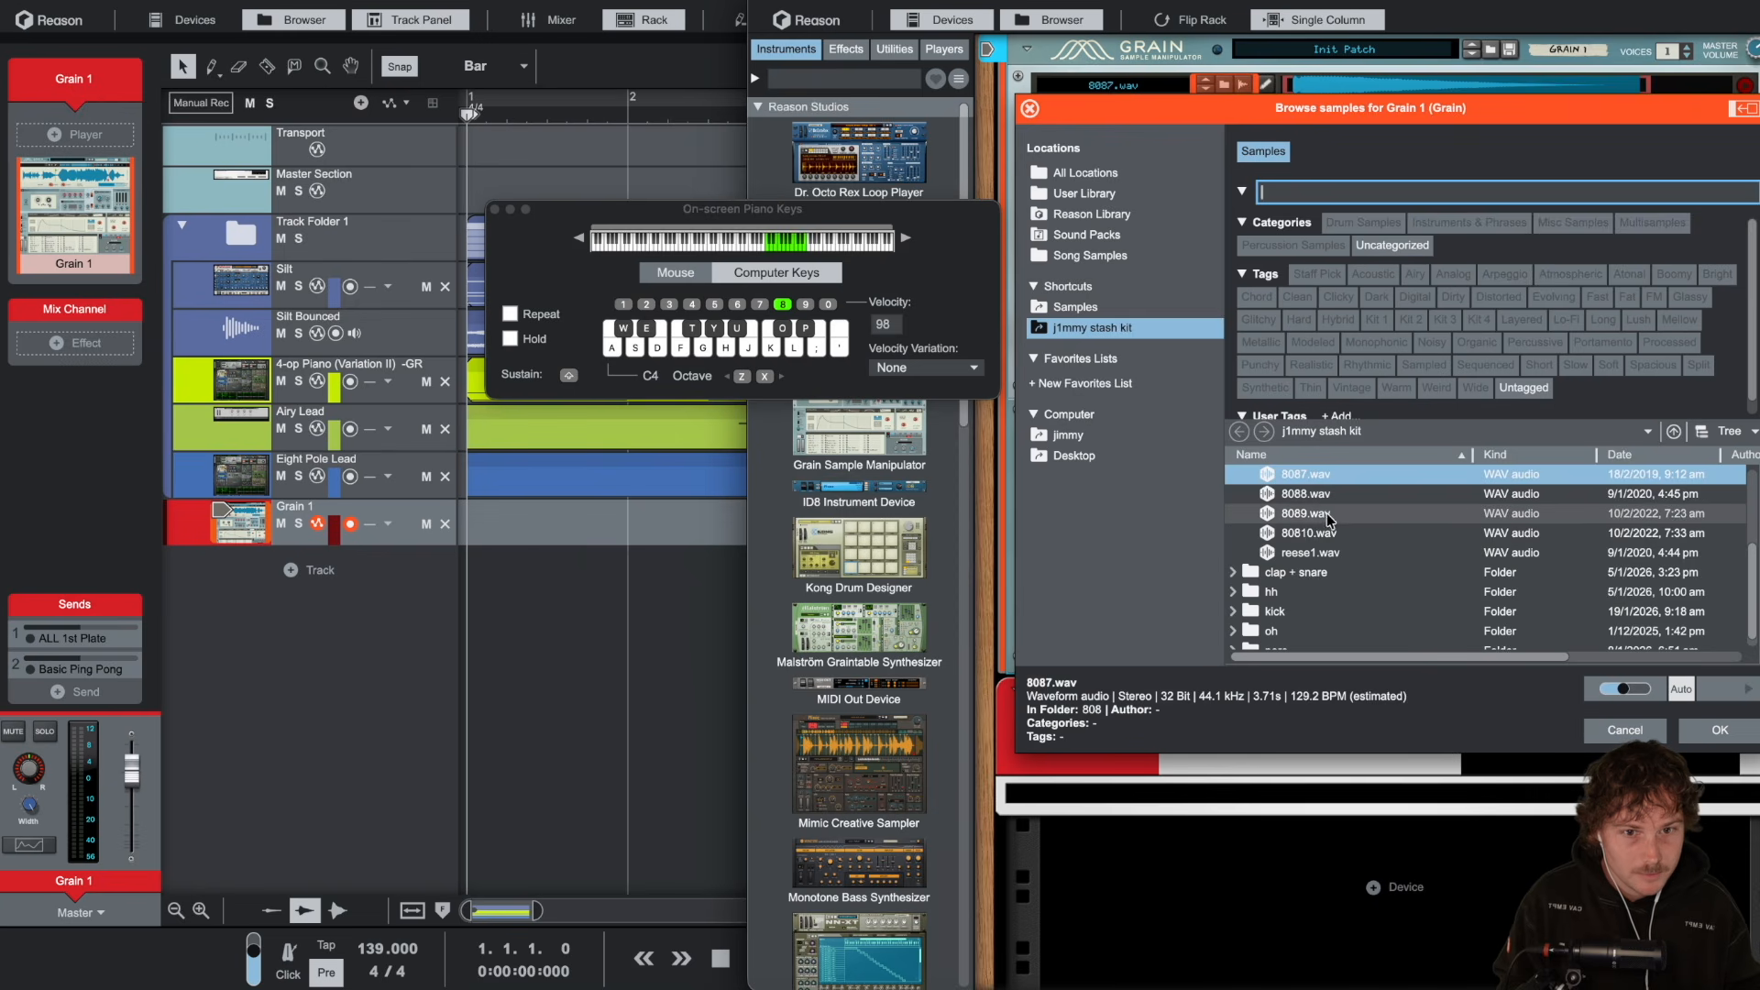
Step: Replace Grain's sample with 8085.wav and raise the amp release, auditioning it in the C3 octave
scroll(1327, 511, "up", 3)
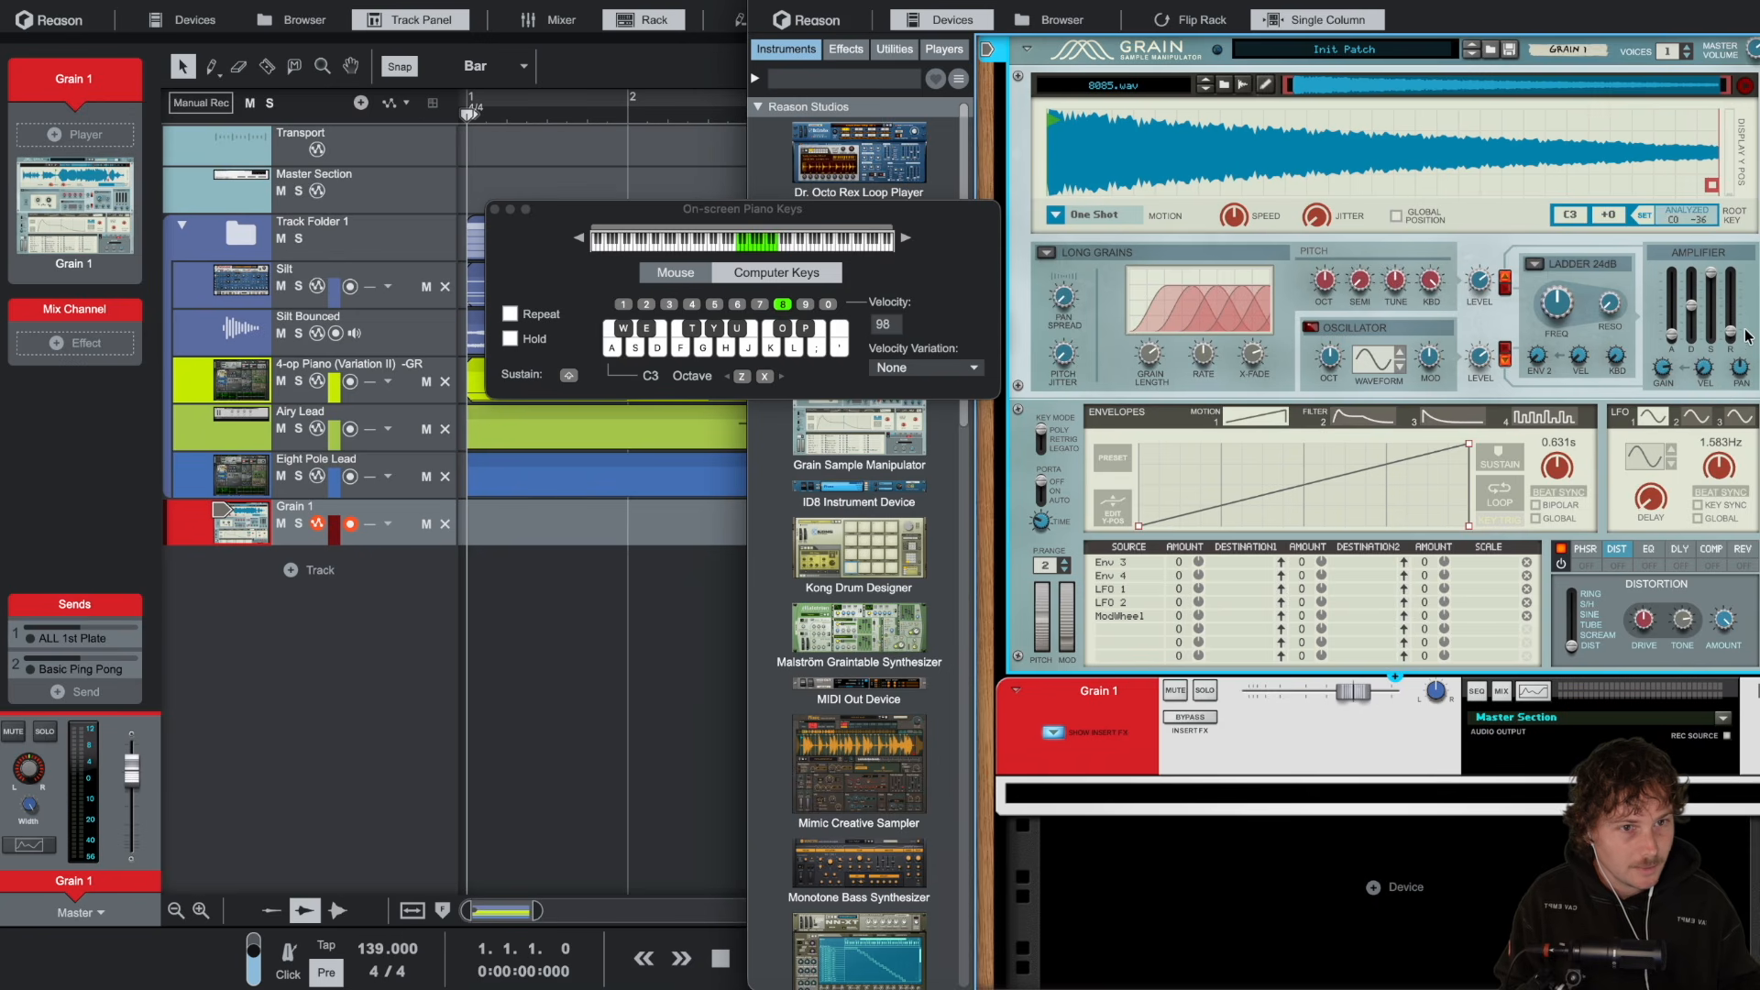
left_click_drag(1732, 333, 1732, 310)
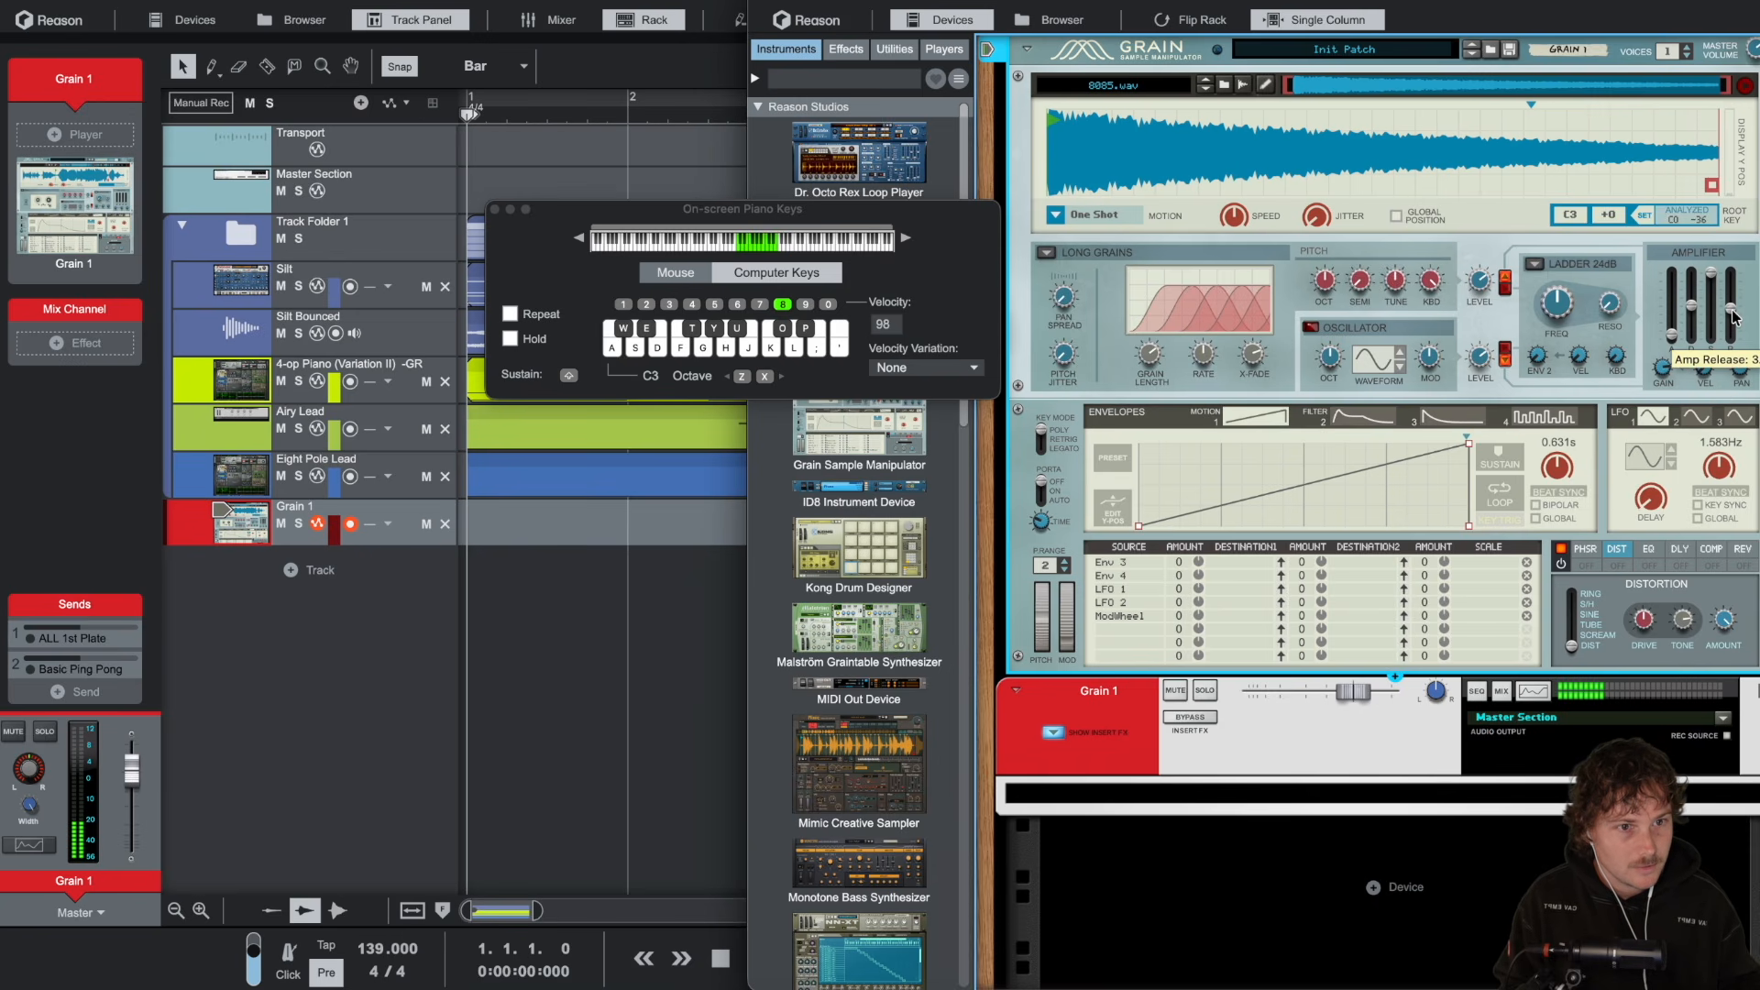
key("a")
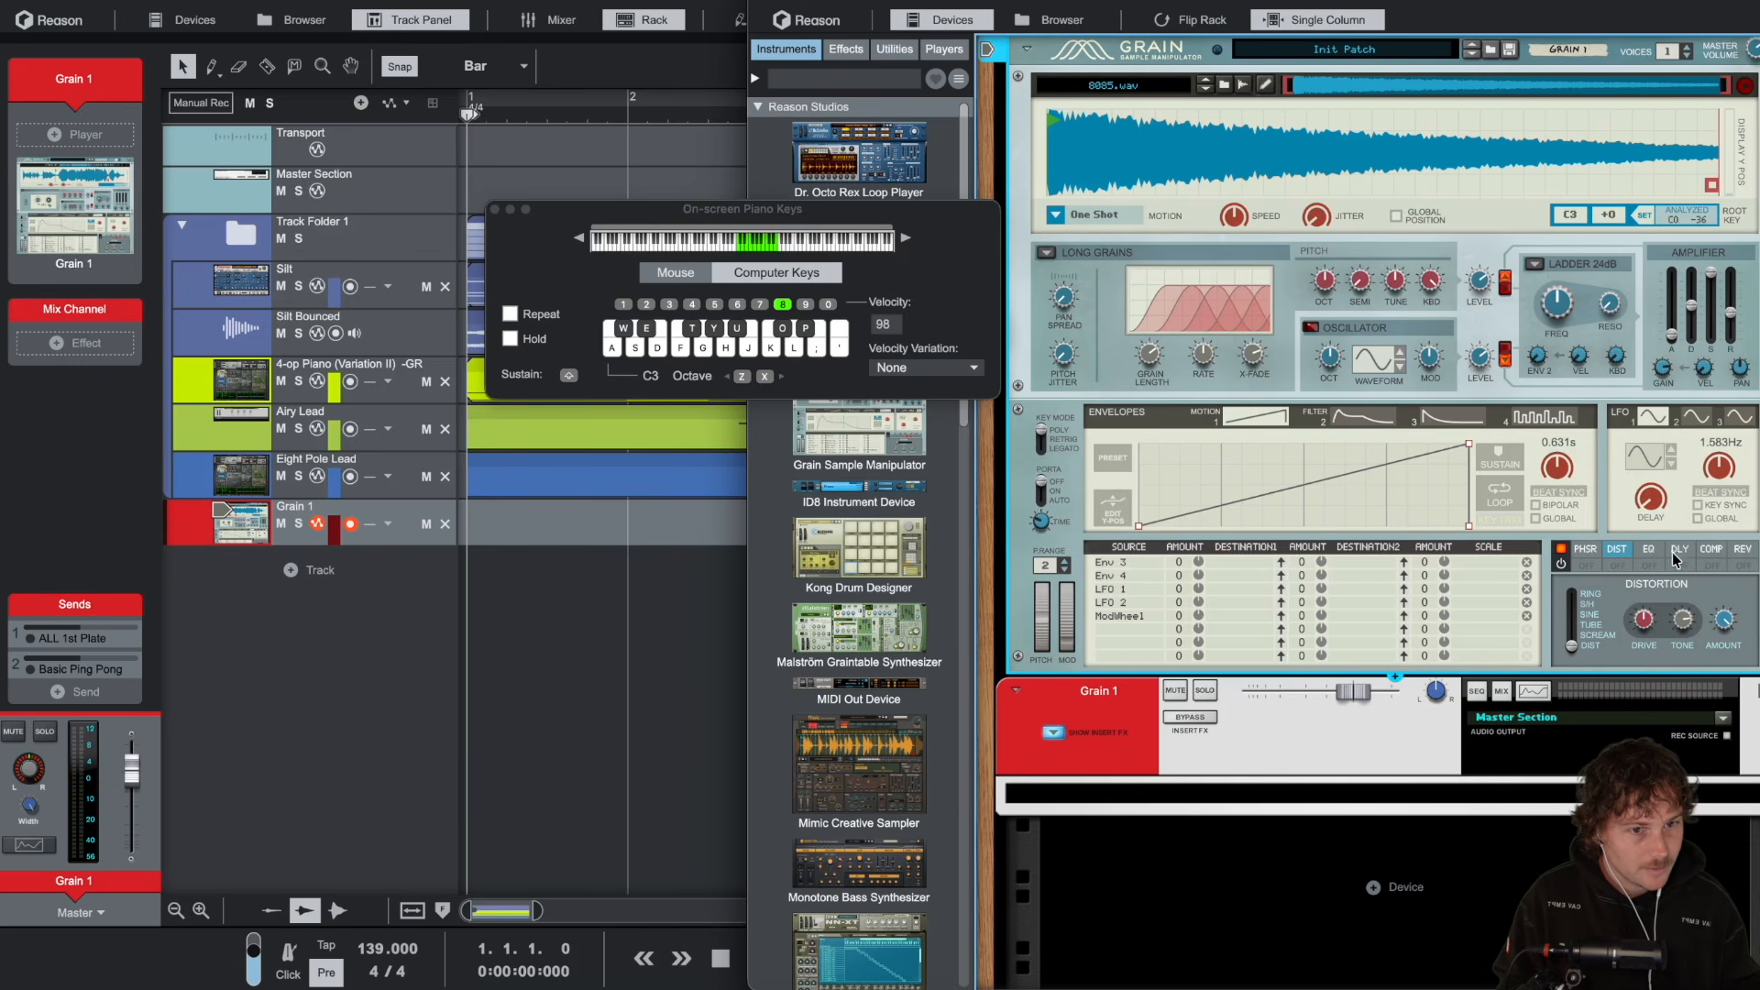
Step: Switch on Grain's distortion effect and adjust its drive while auditioning a C
left_click(1615, 565)
key("a")
left_click_drag(1647, 618, 1573, 598)
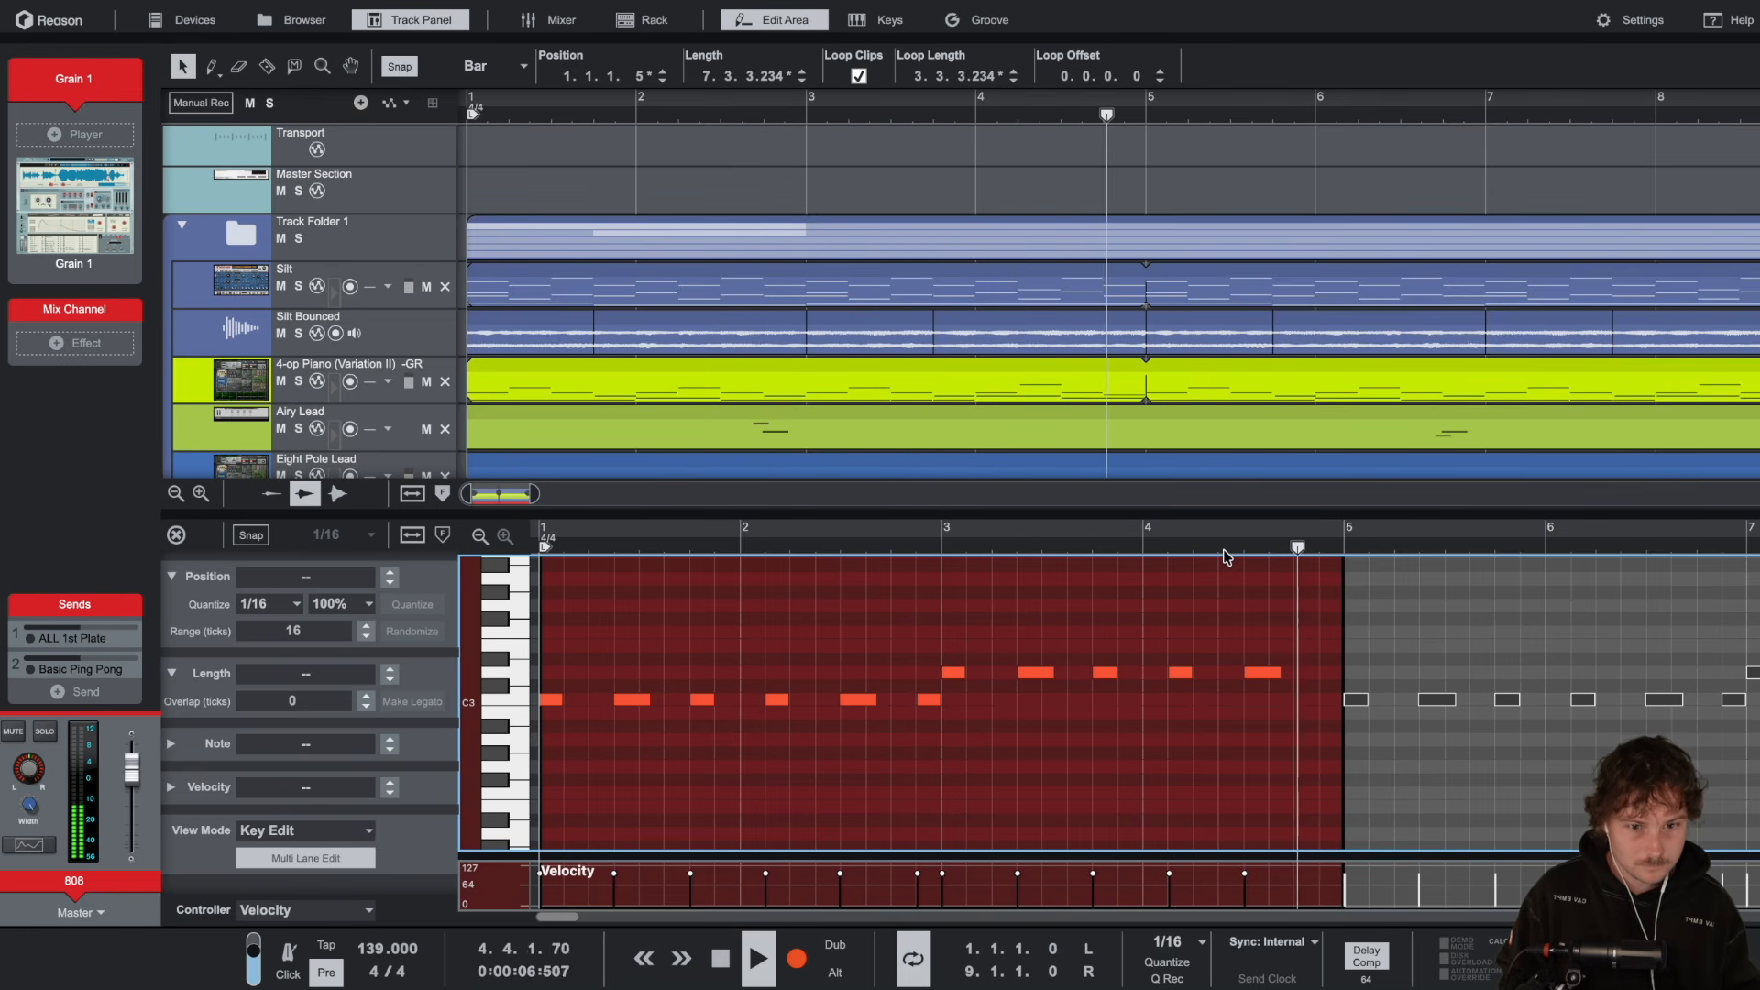
Step: Copy the last C3 note in the hi-hat clip to position 1.4.3
left_click_drag(1347, 550, 1084, 421)
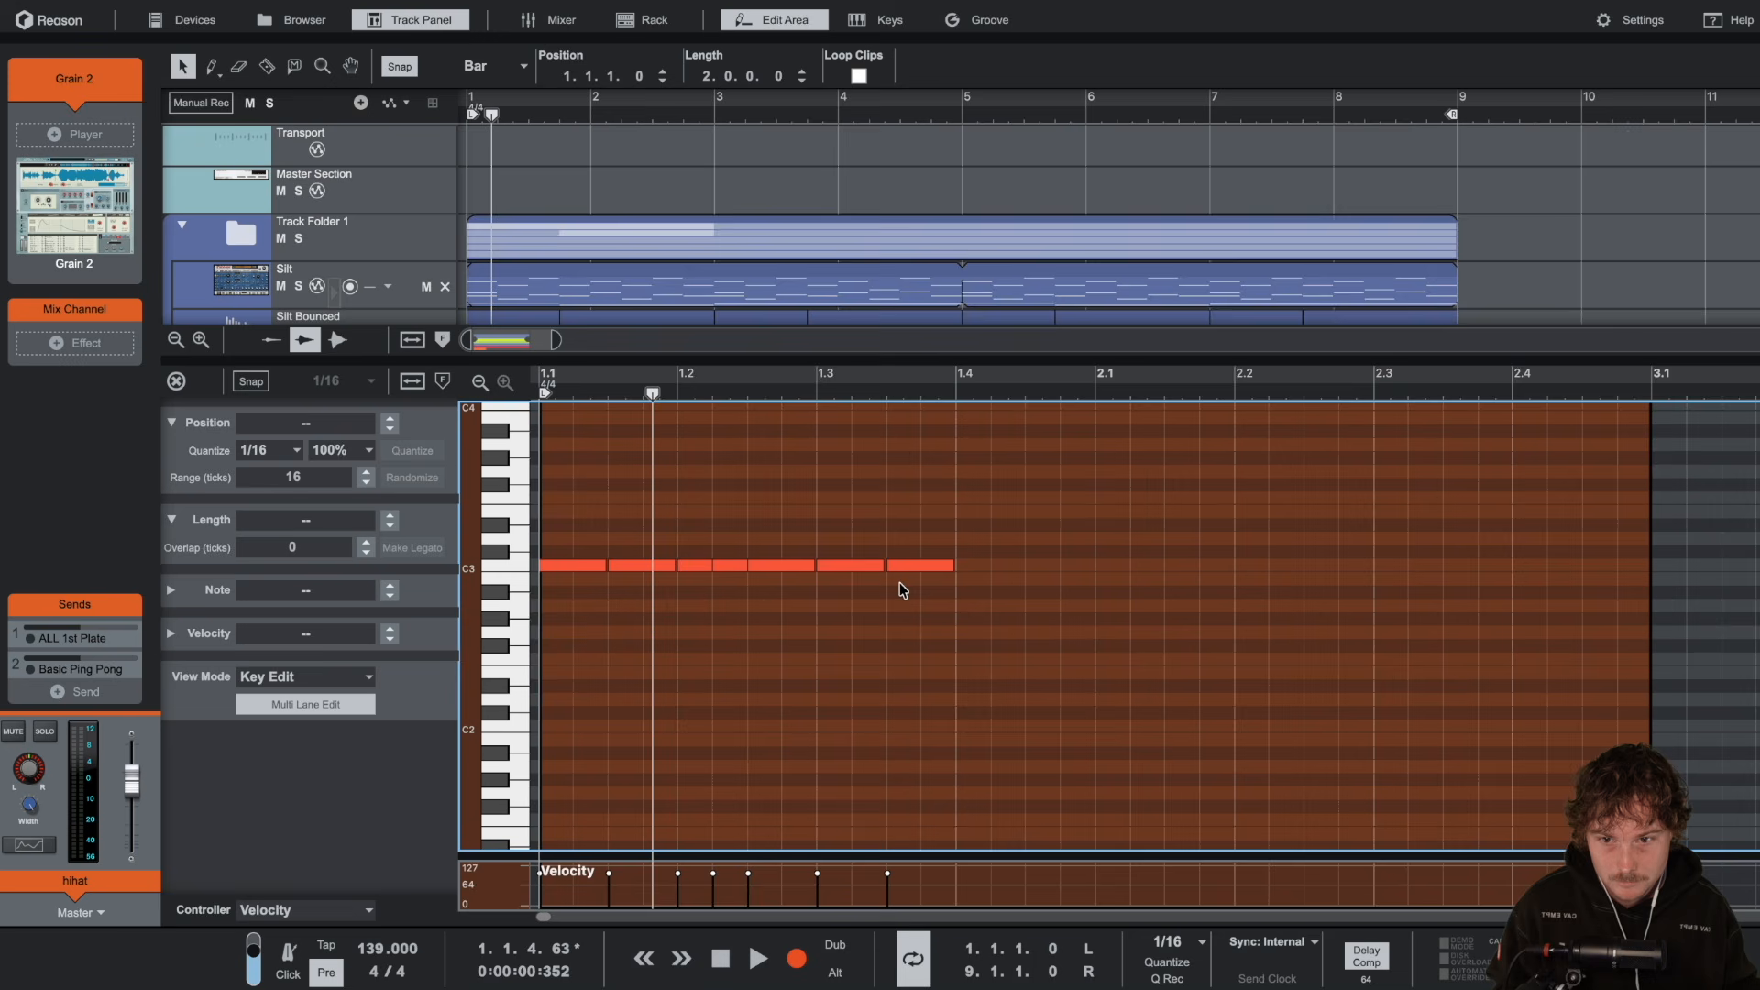
left_click(908, 566)
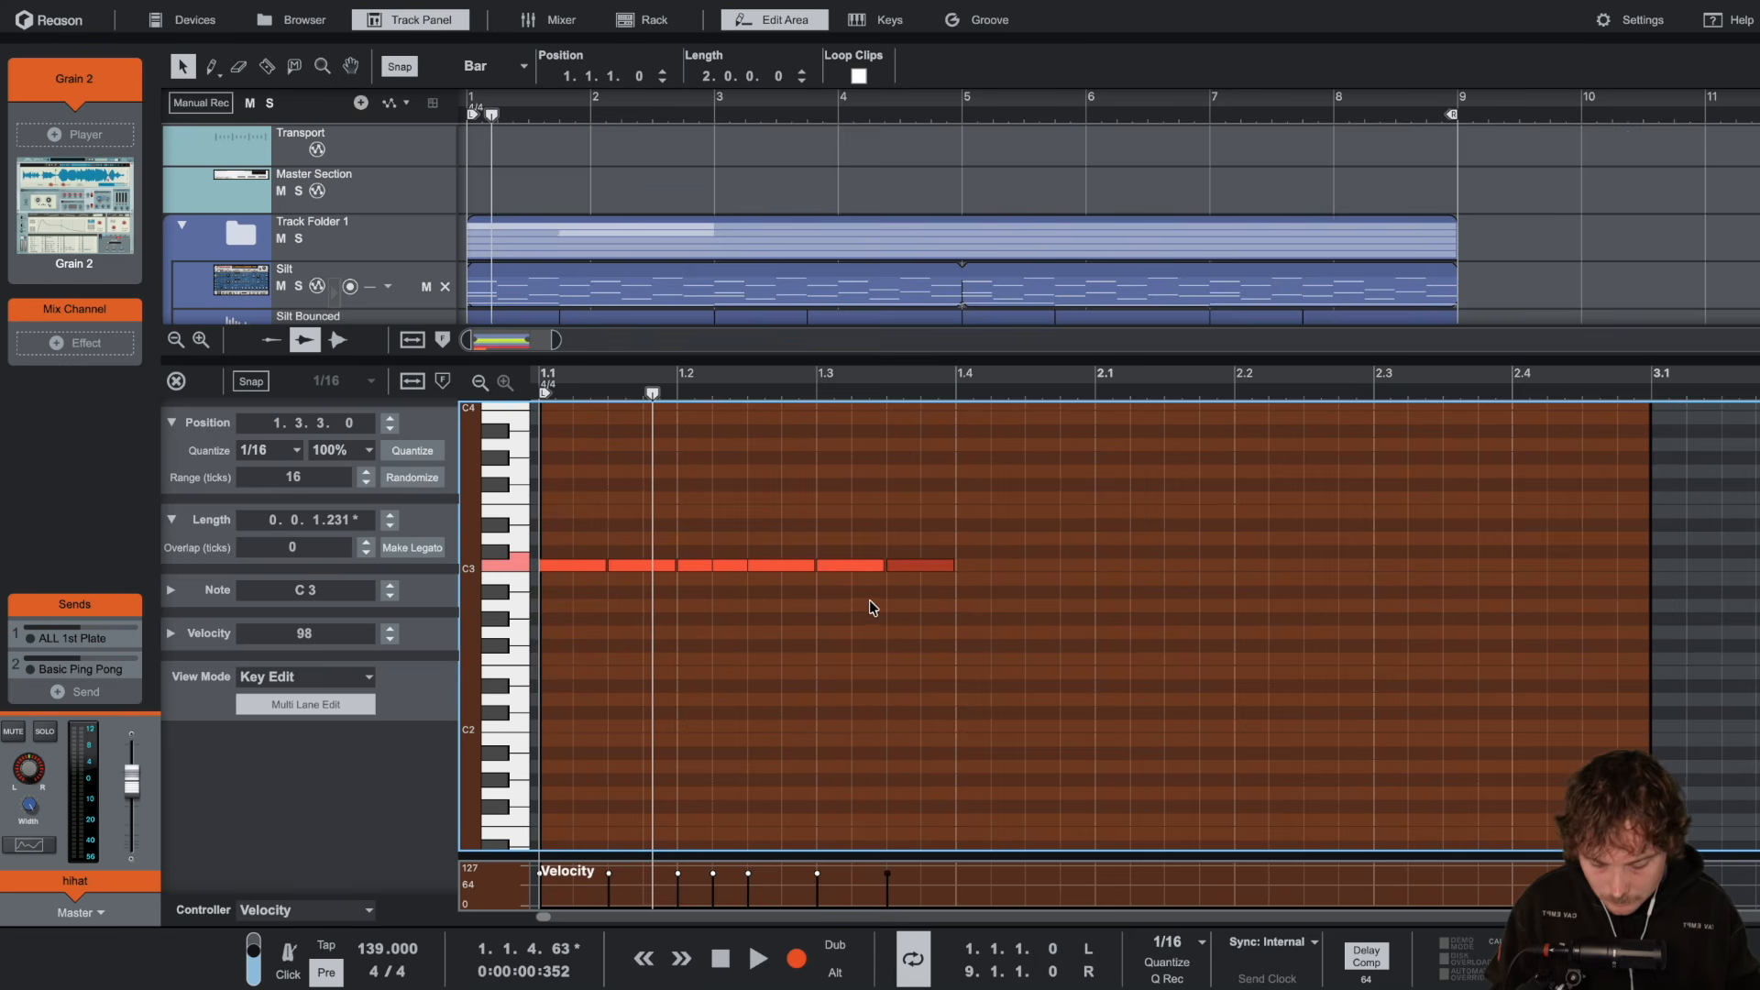
left_click_drag(924, 566, 558, 540)
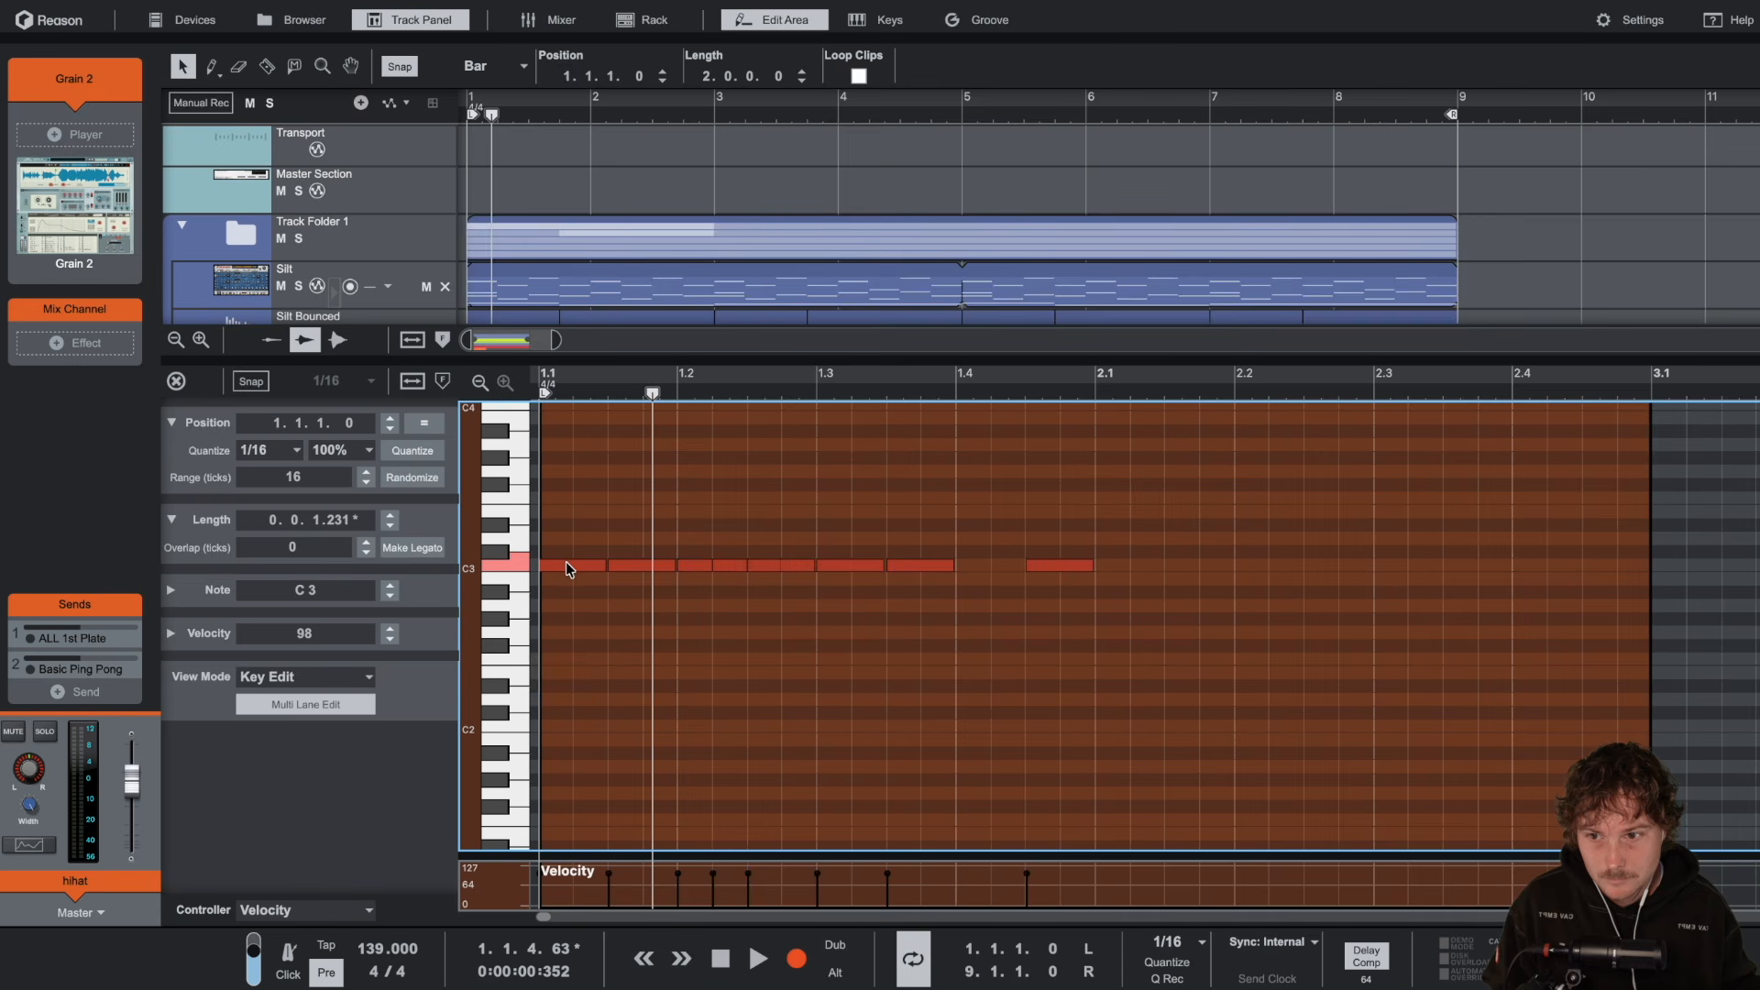
right_click(564, 561)
left_click(655, 890)
Step: Duplicate all hi-hat notes of bar 1 into bar 2 and play the pattern
left_click_drag(565, 546, 1097, 609)
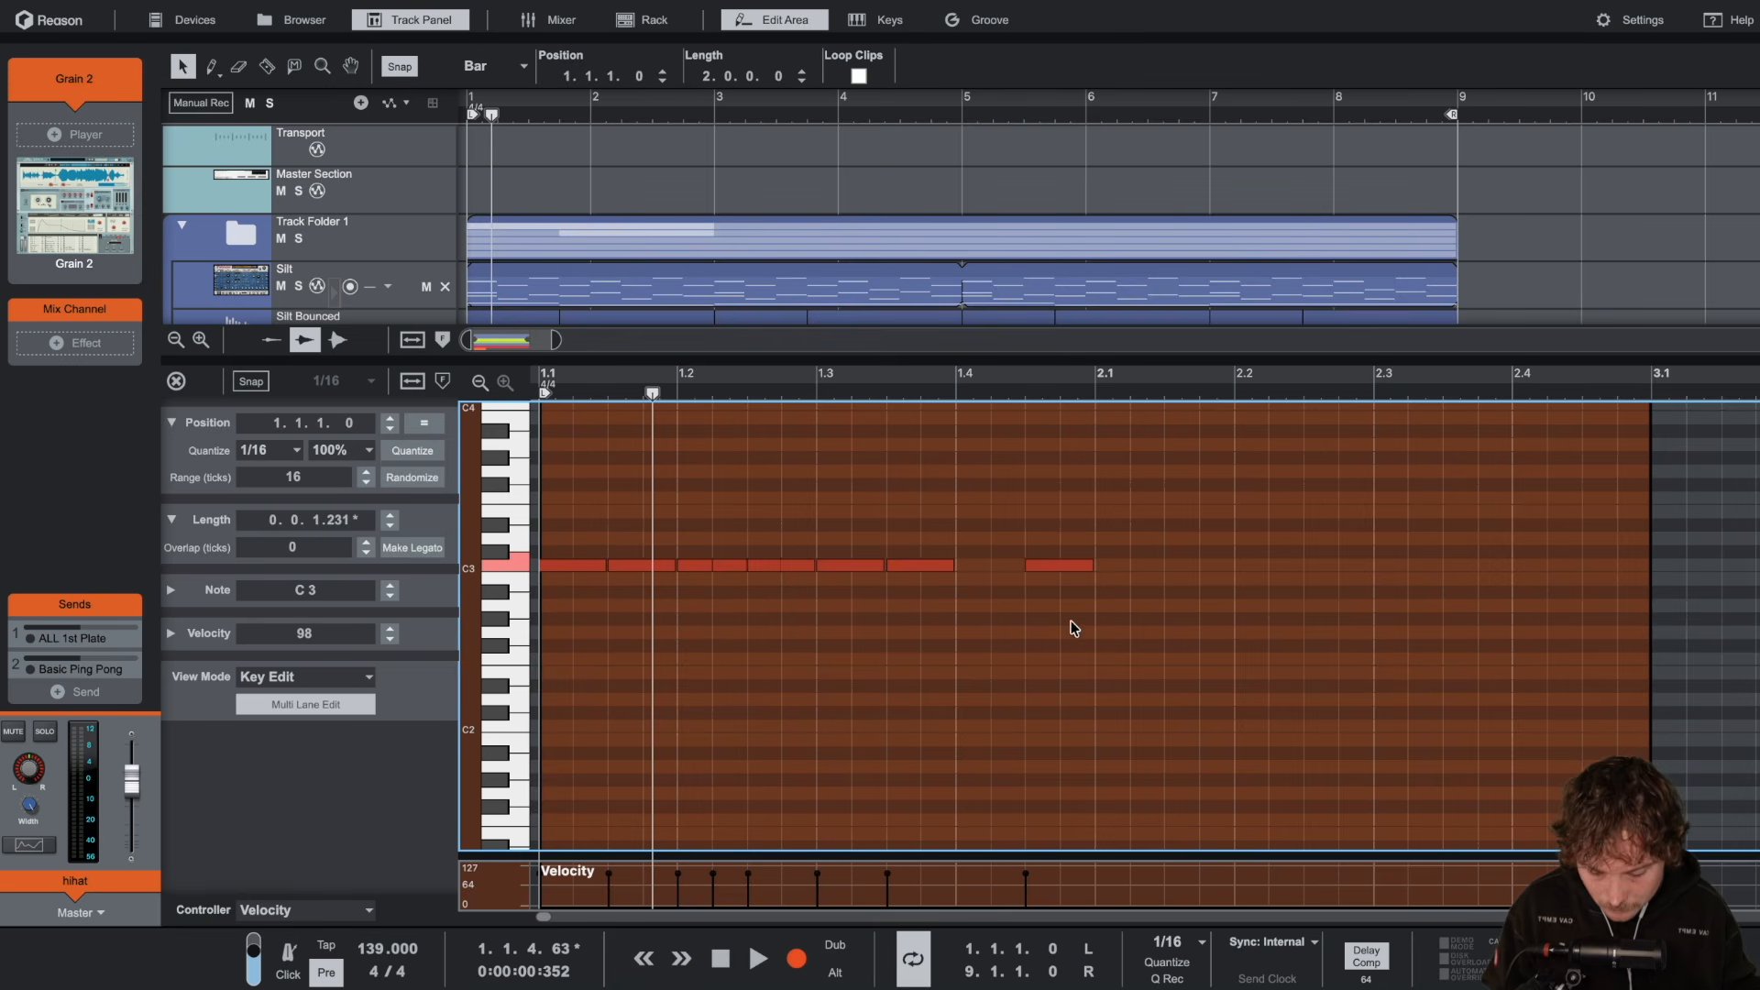
key("ctrl+d")
key("space")
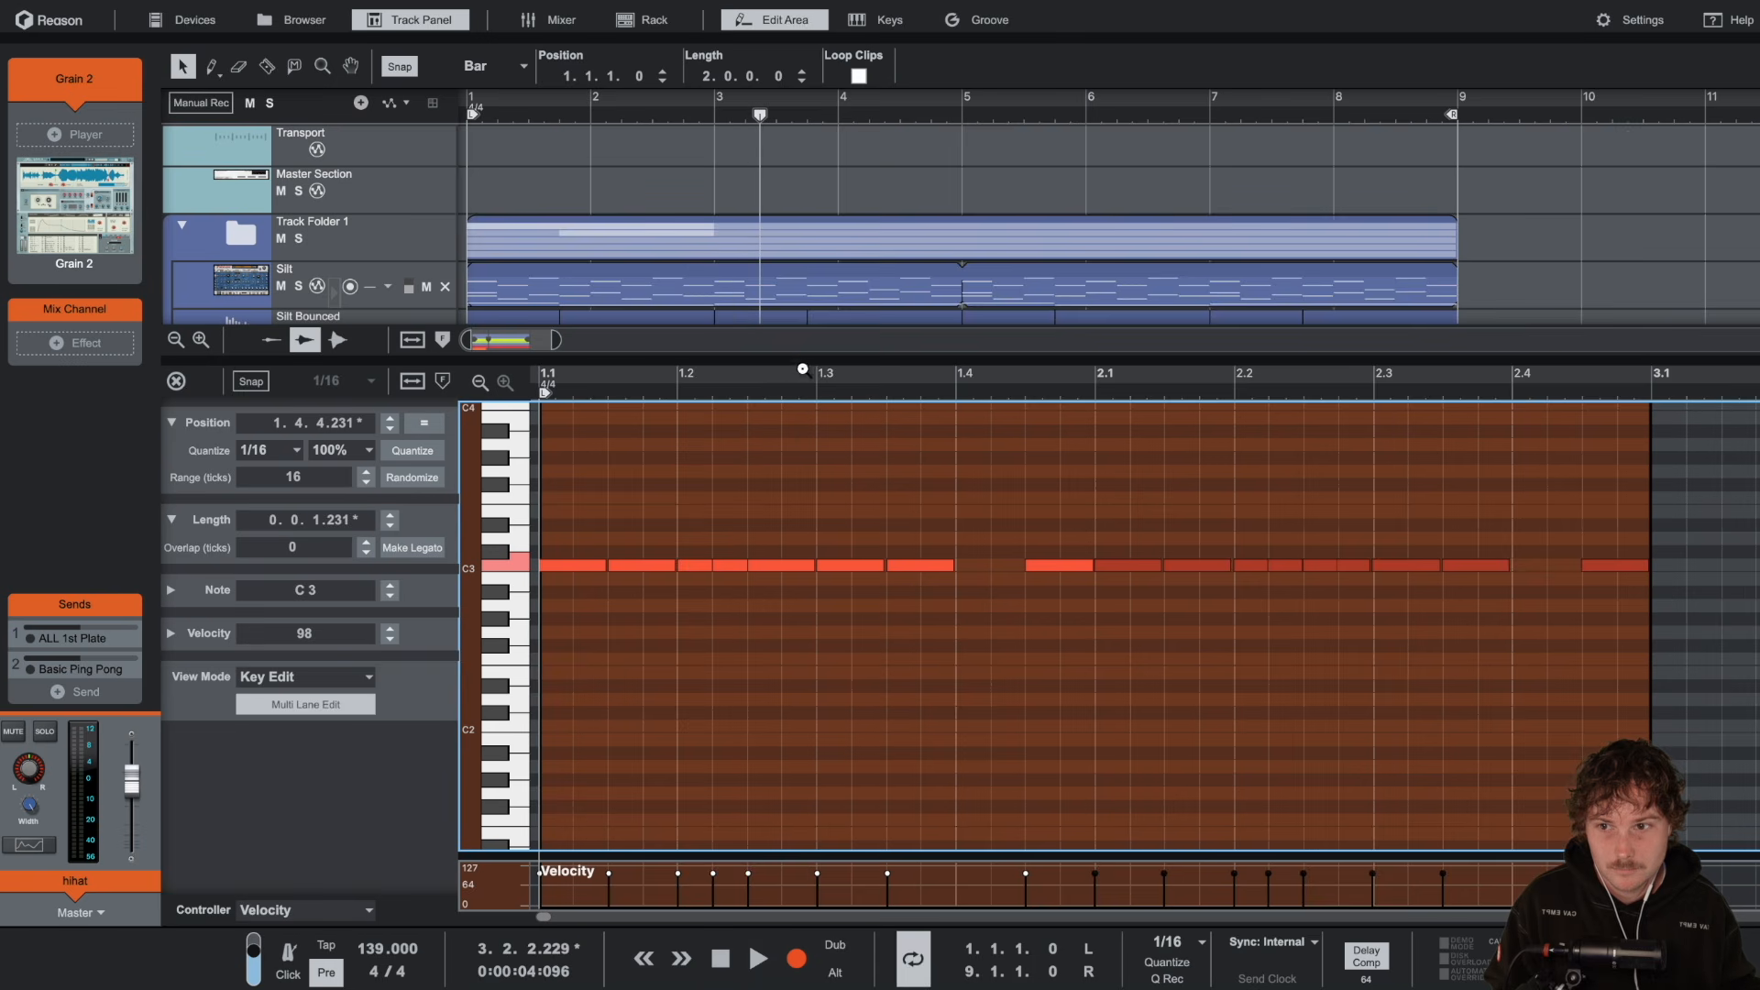
Step: Close the key editor, loop the two-bar Grain 2 hi-hat clip out to 8 bars, and play the arrangement
key("ctrl+e")
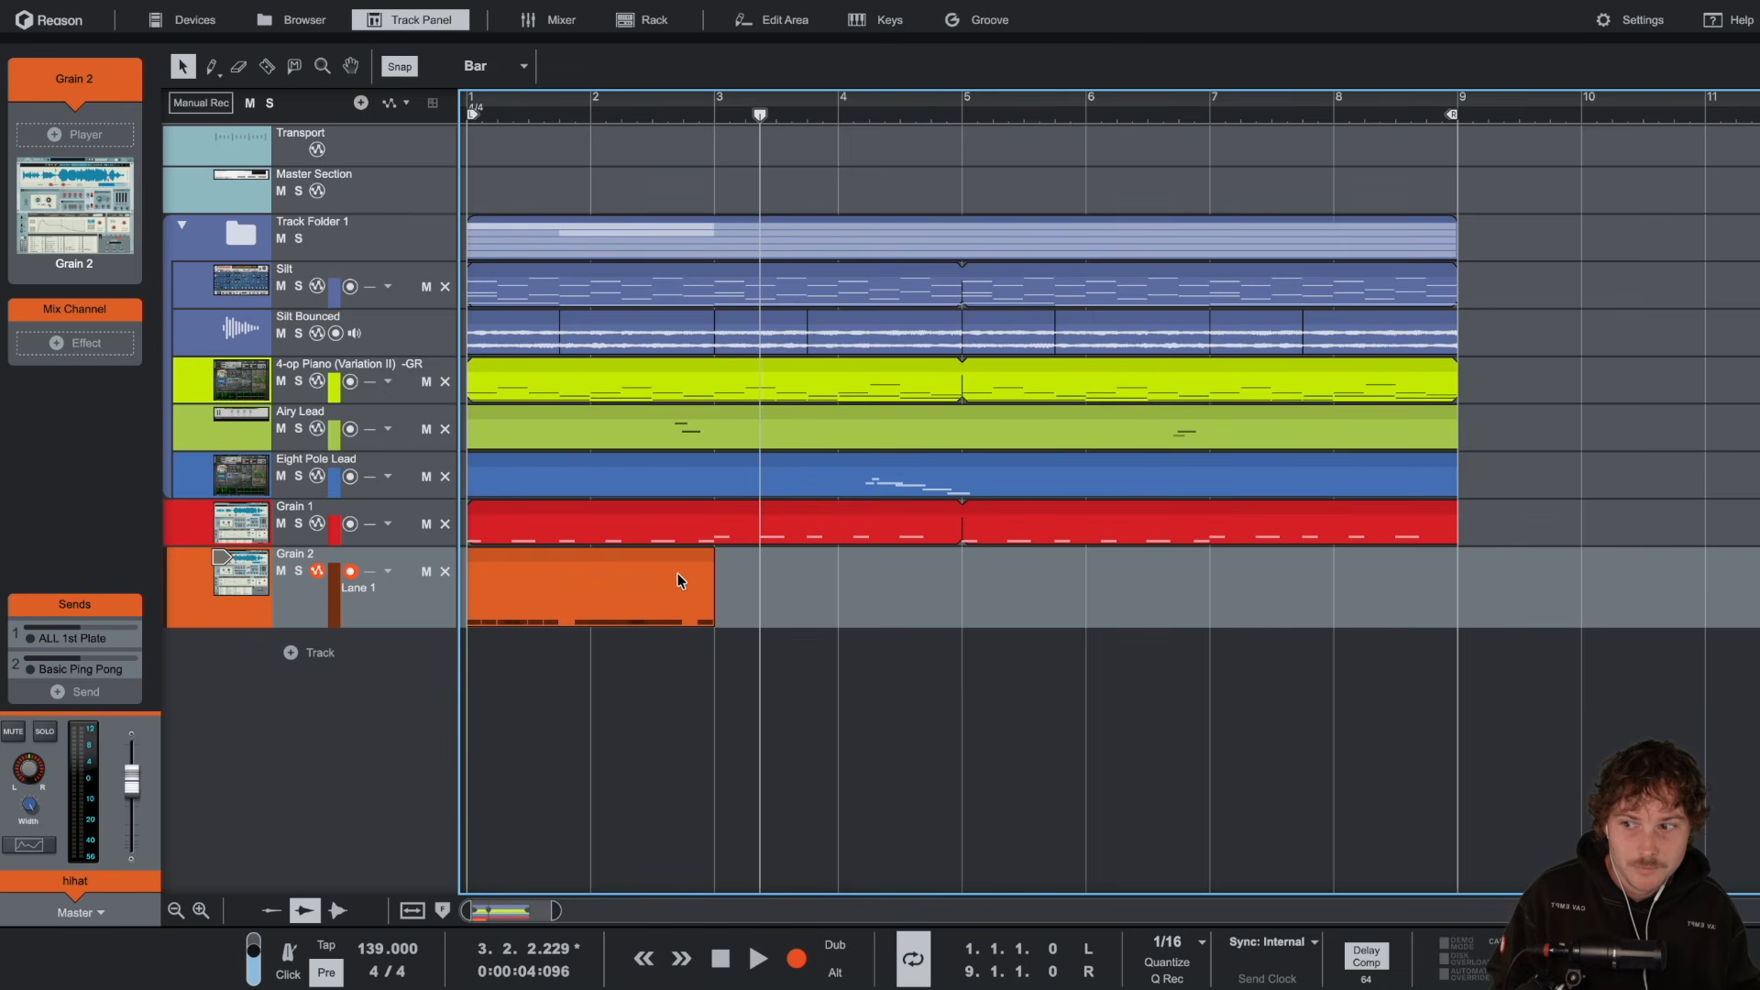
left_click_drag(711, 586, 986, 616)
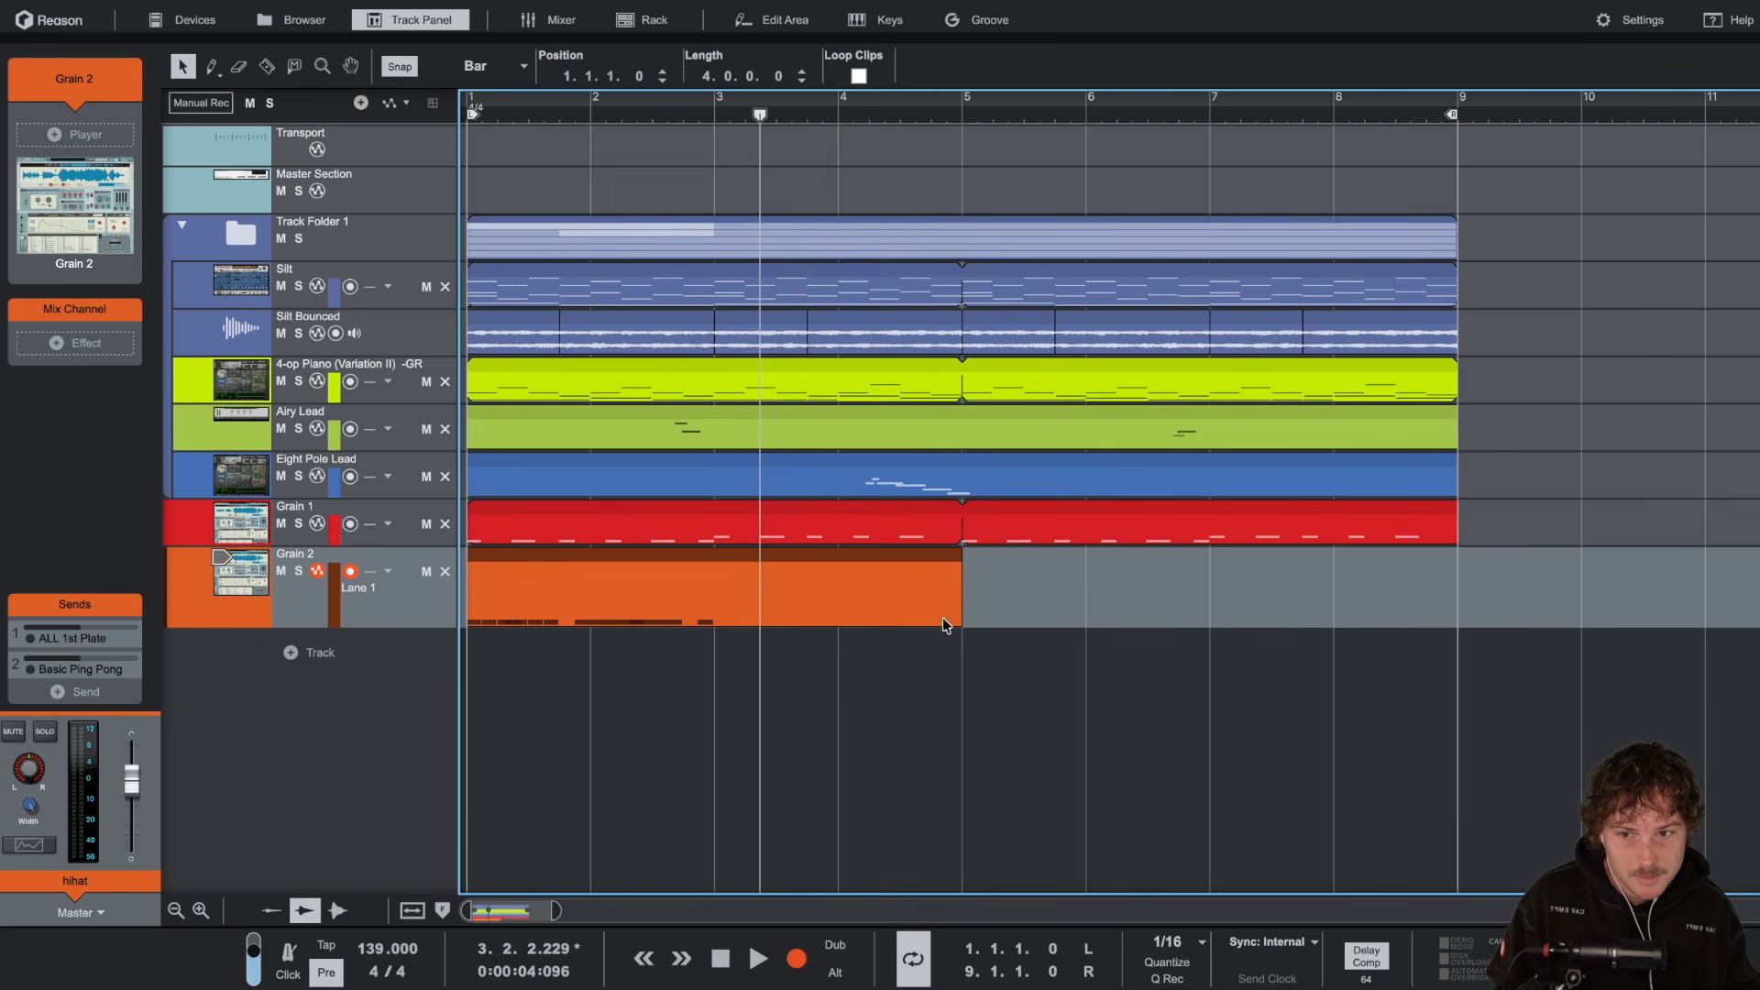
key("ctrl+z")
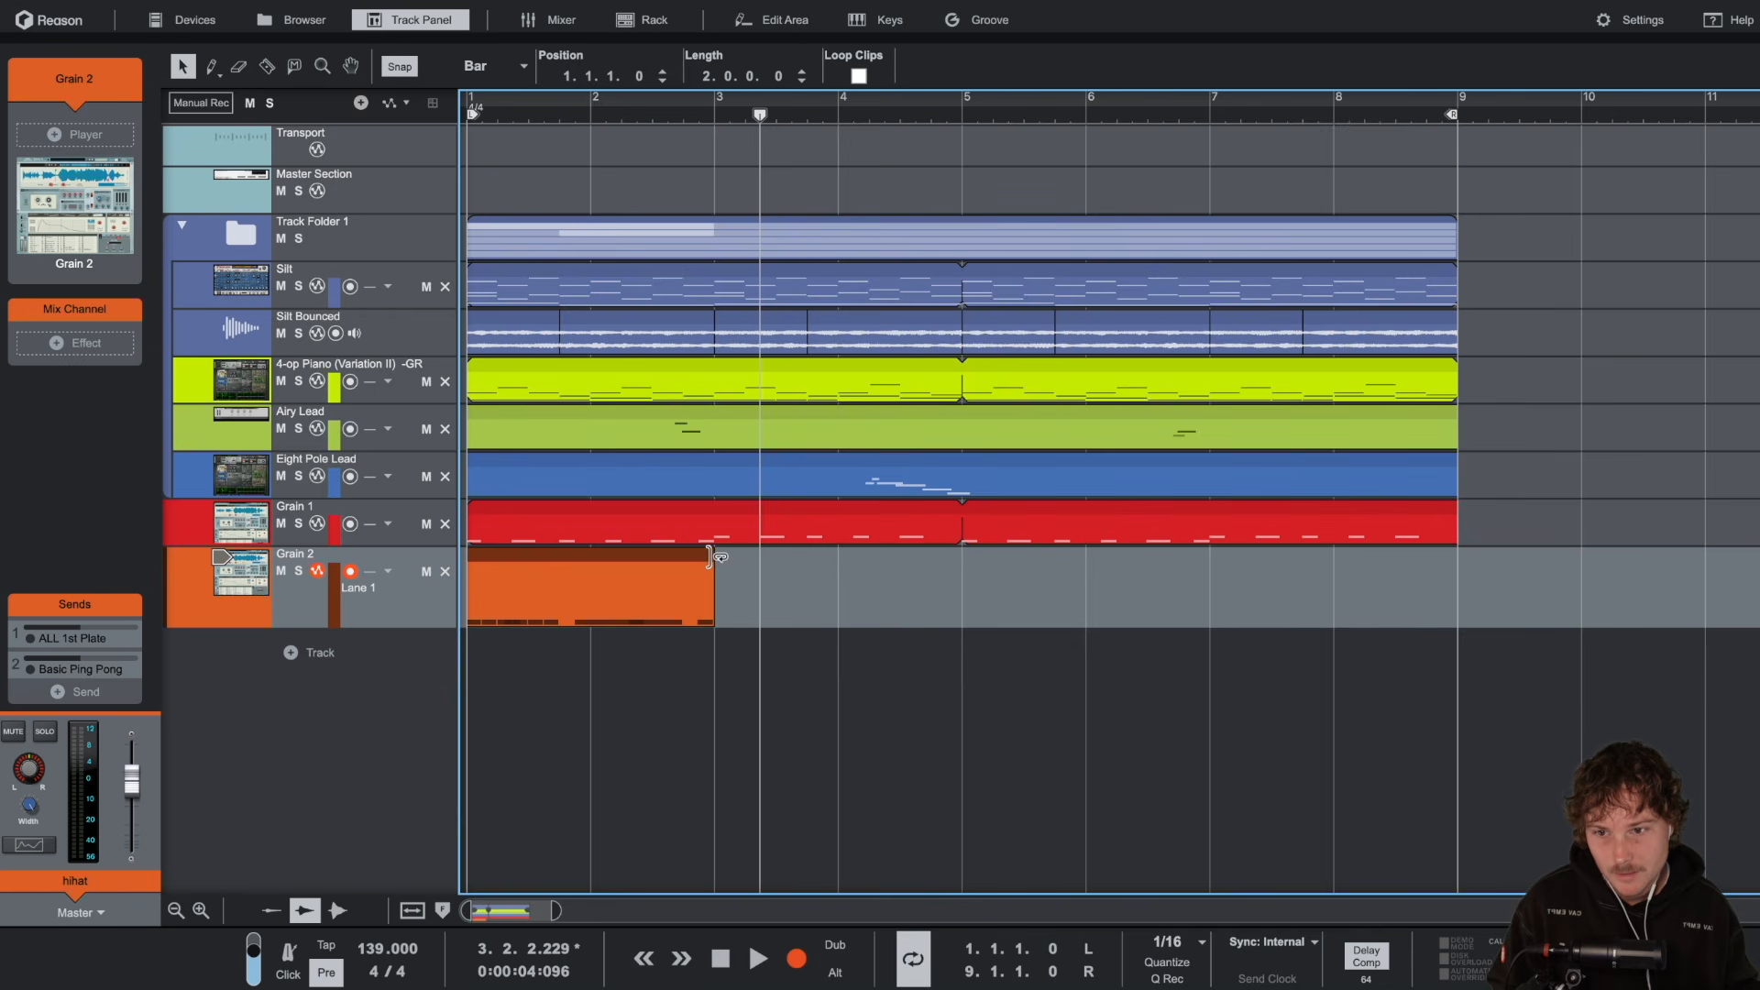
left_click_drag(721, 557, 1430, 571)
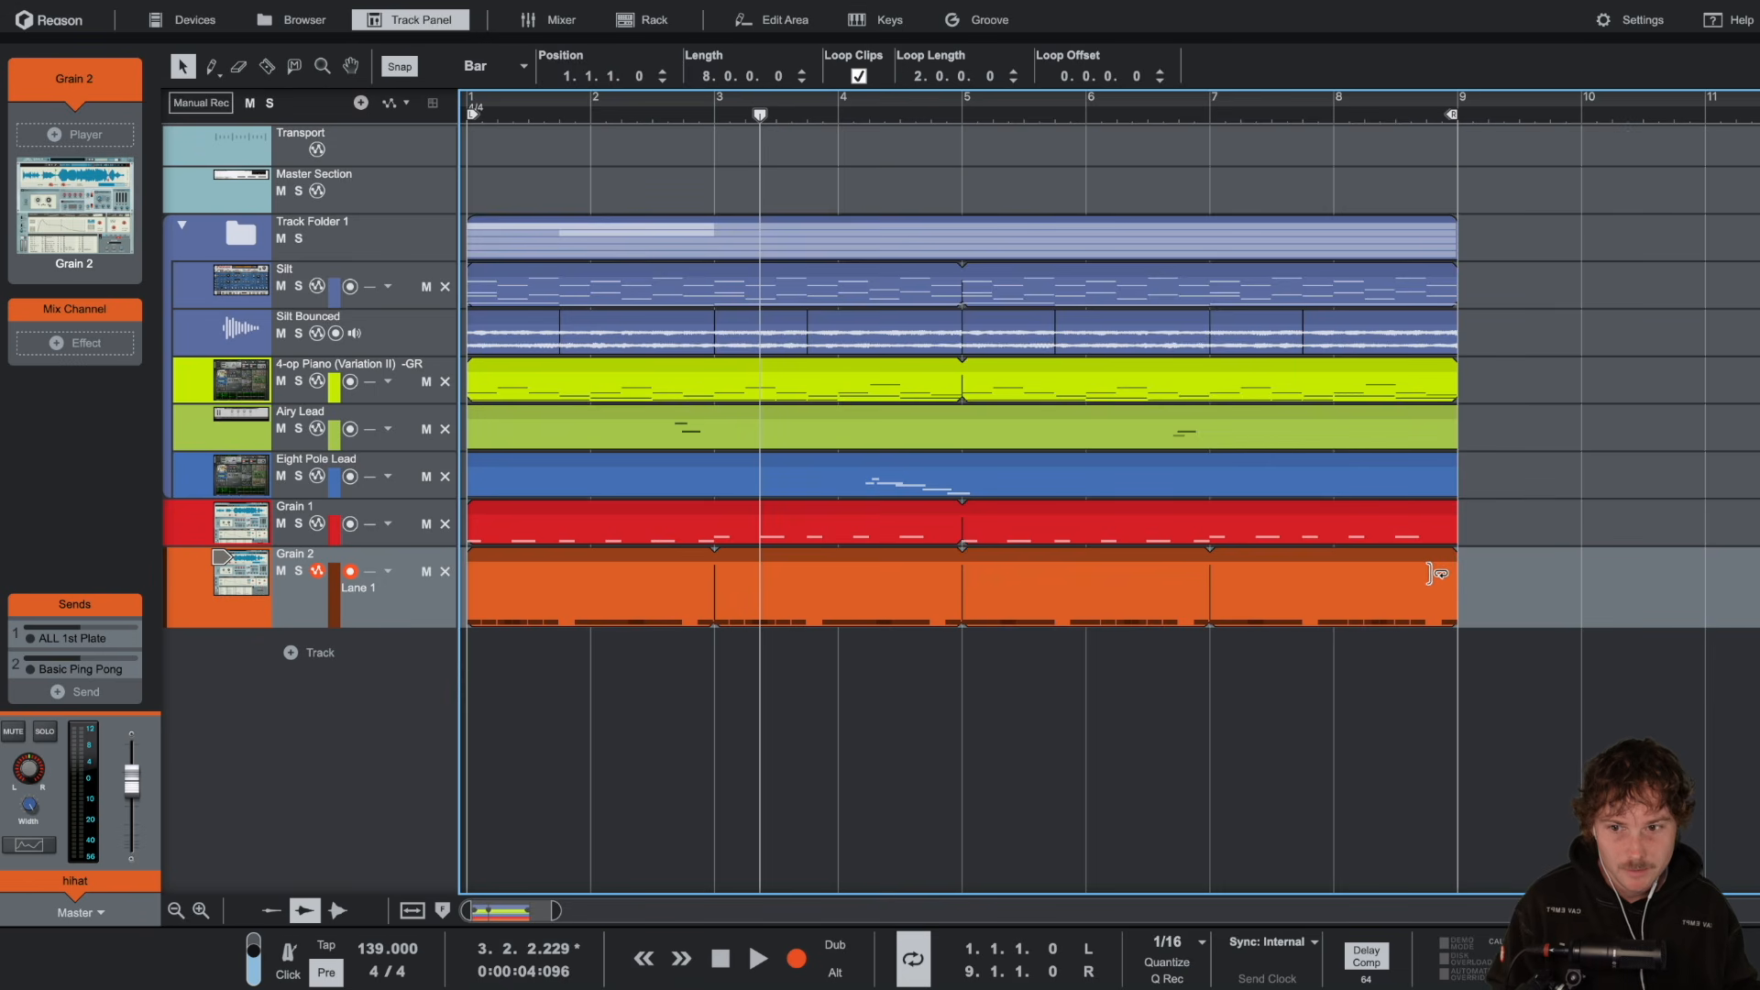
key("space")
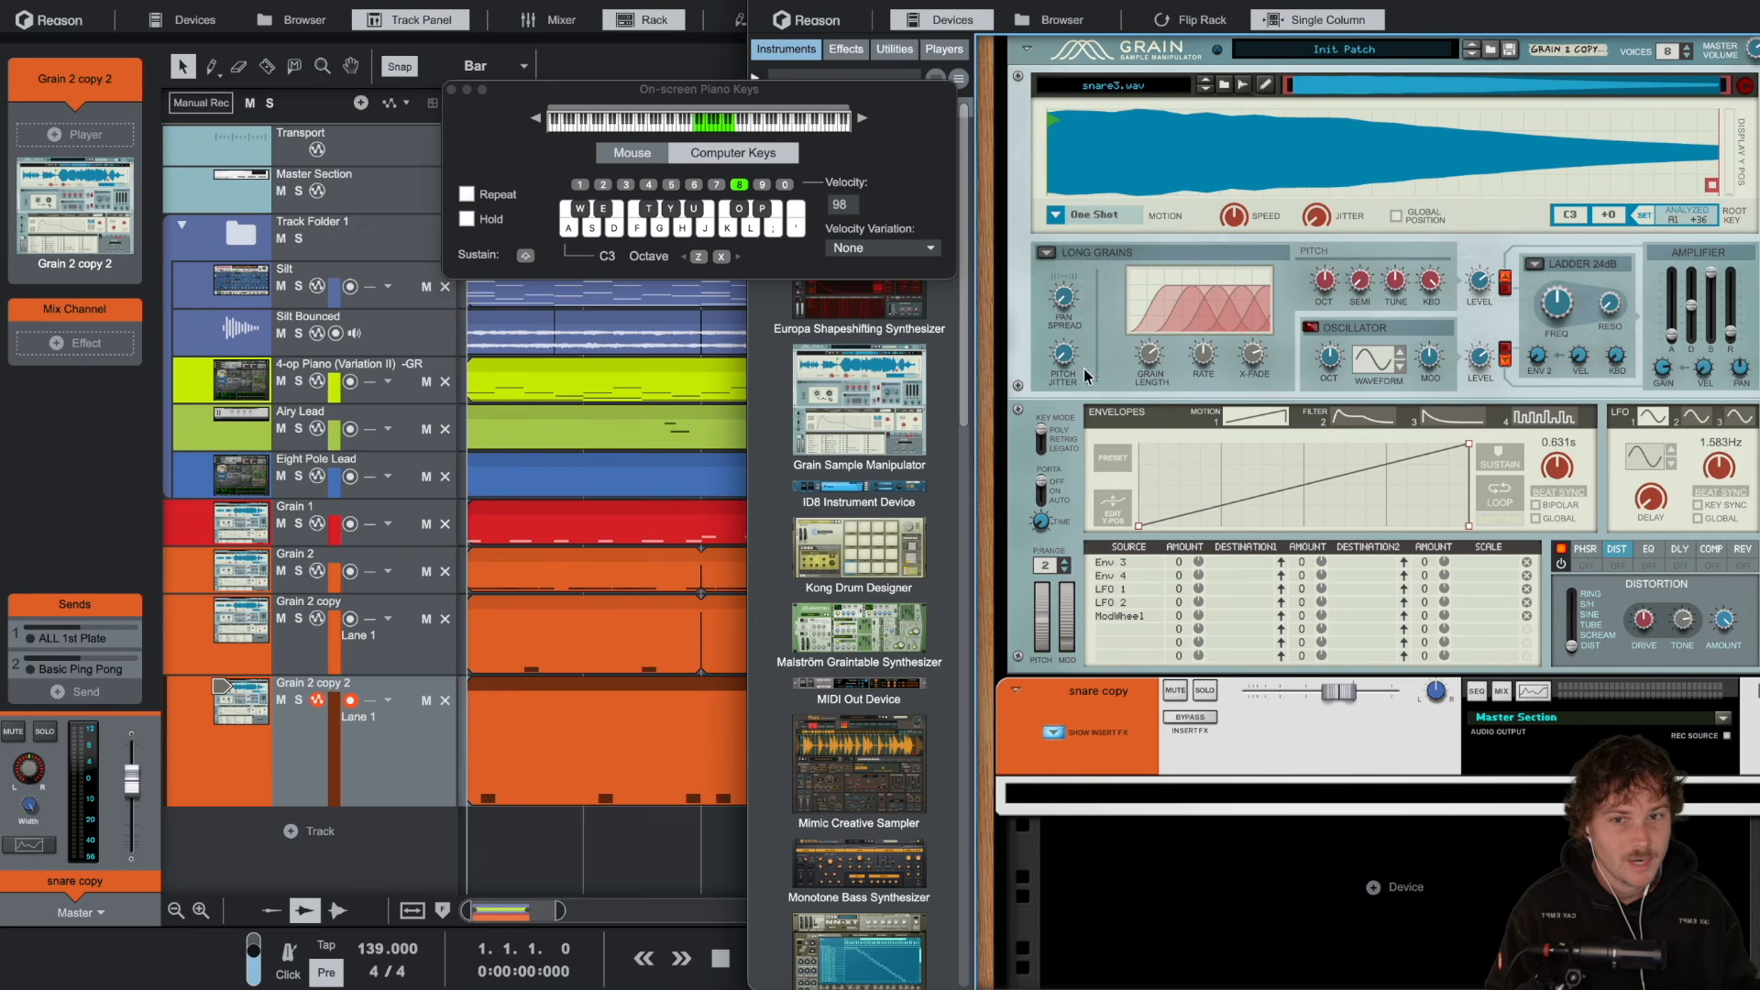
Step: Audition the snare copy's Grain device with a C in the C3 octave, and play the track with Grain 2 copy selected
left_click(764, 3)
key("a")
left_click(206, 628)
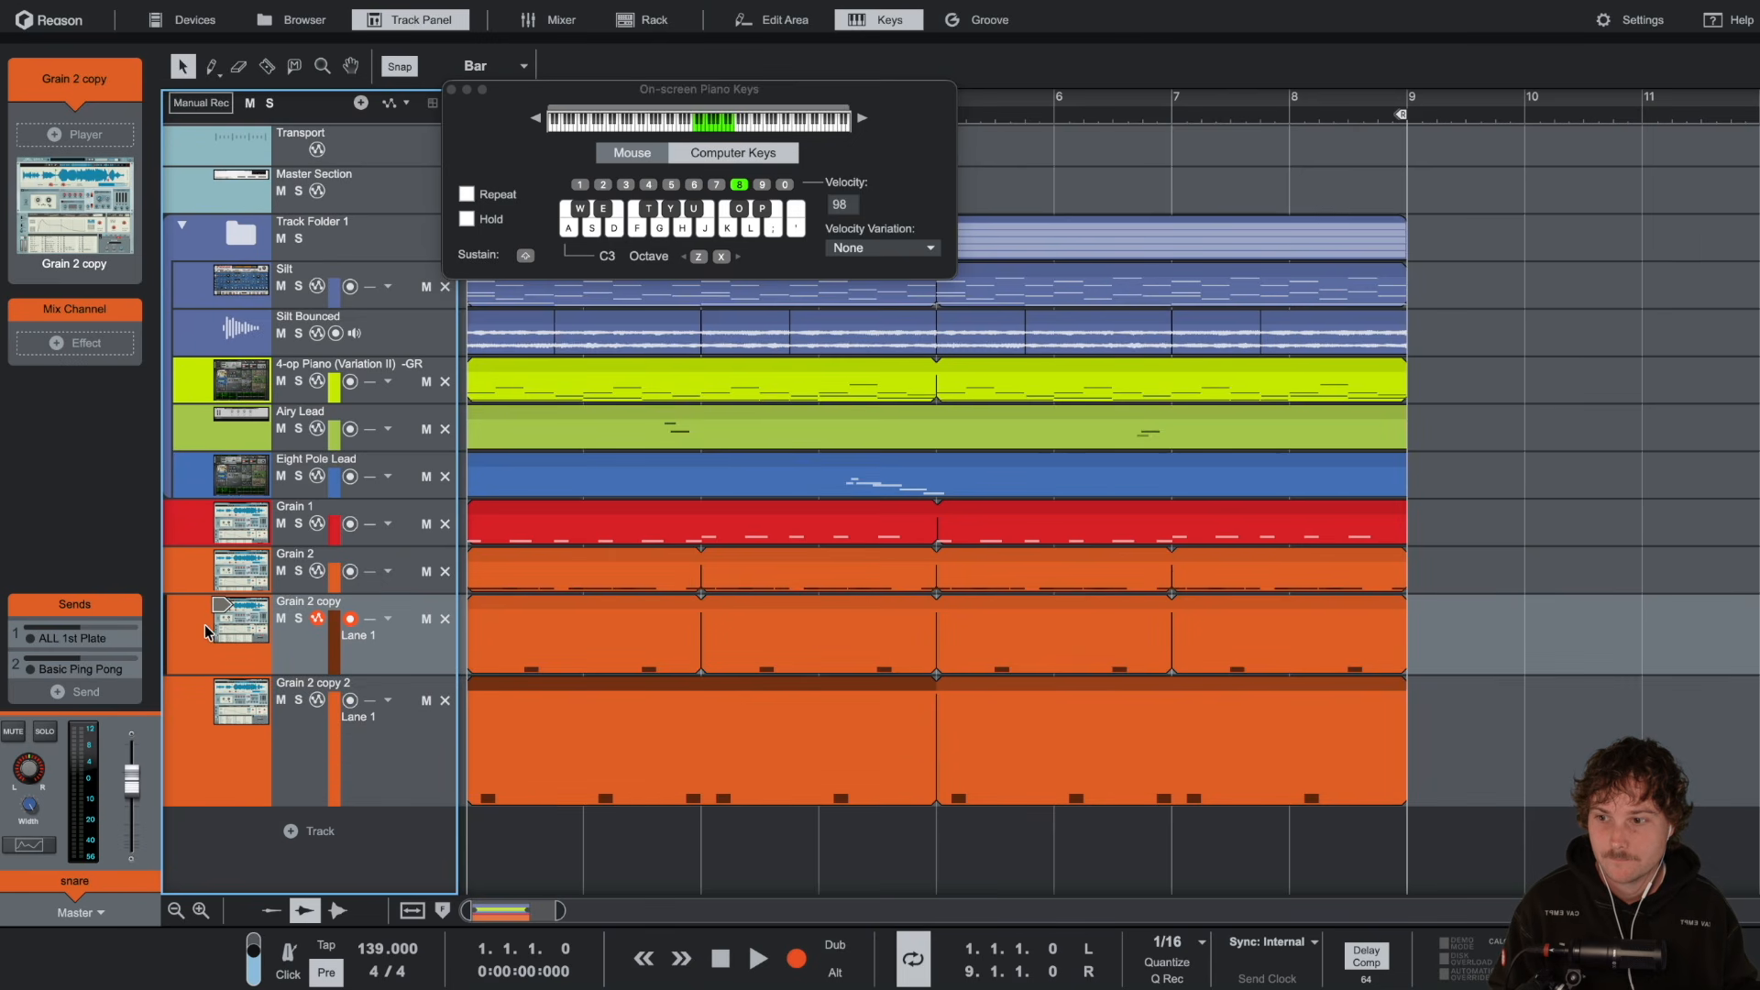
key("space")
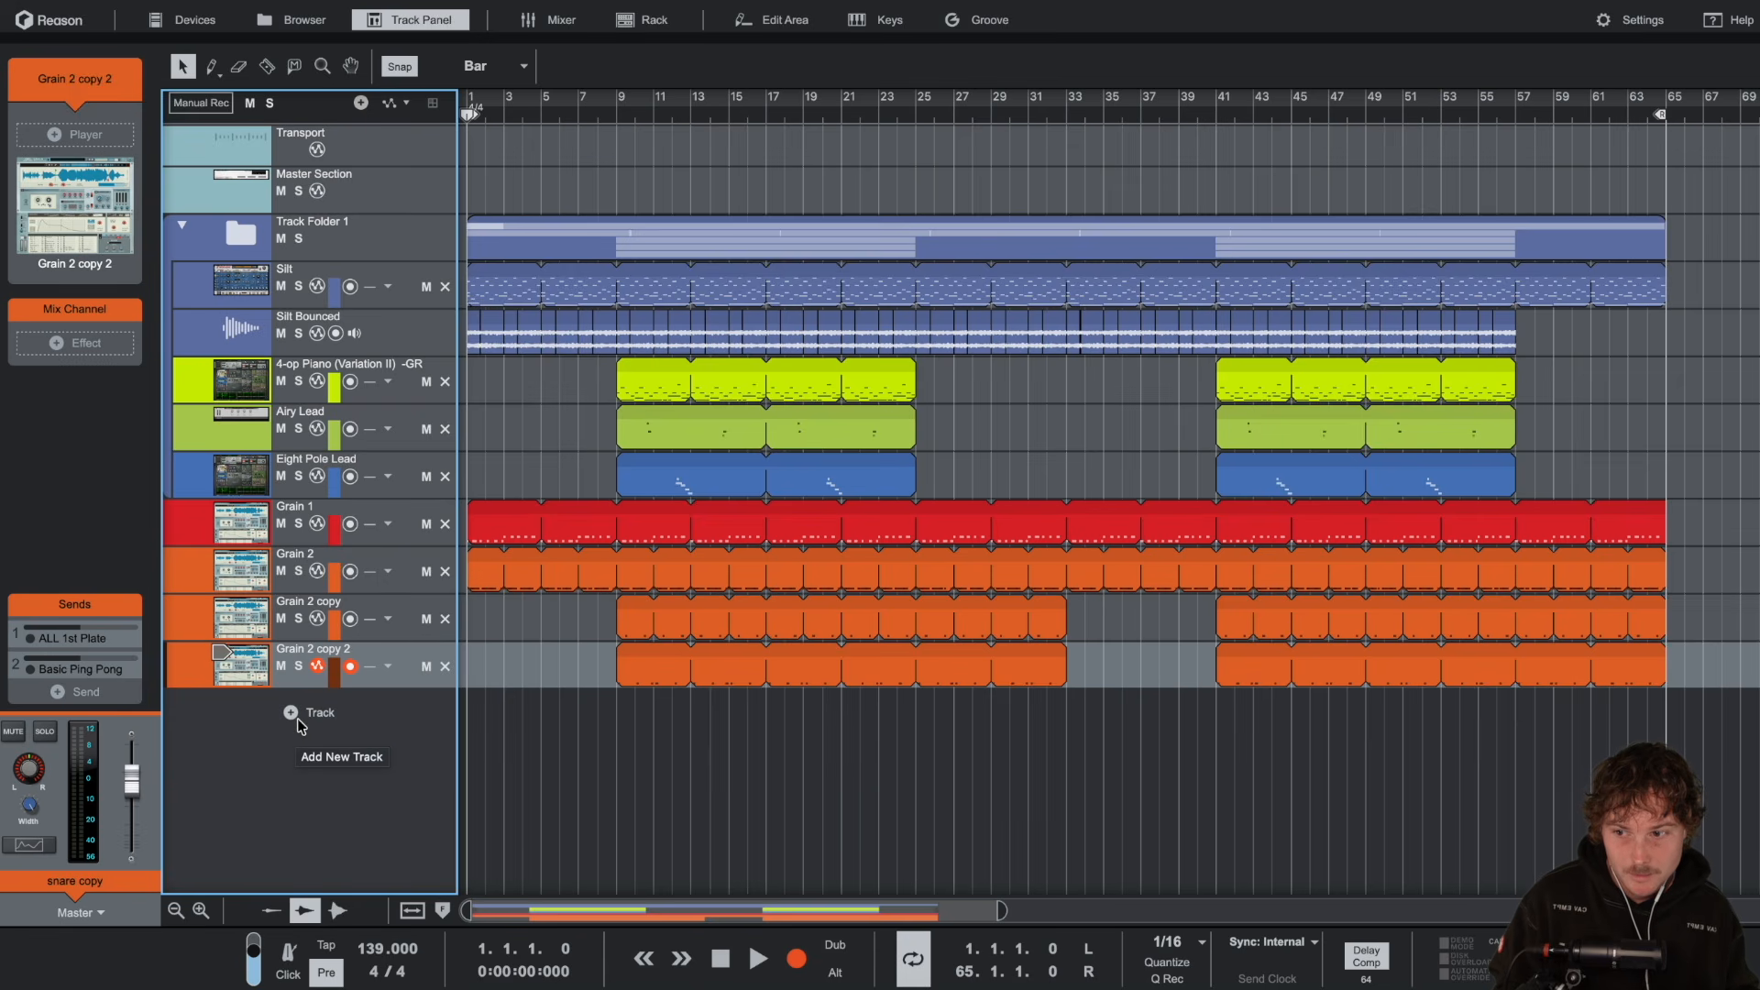
Step: Add an audio track and place short audio clips on it at bars 9, 17, 25, 41, 49 and 57
left_click(297, 718)
left_click(358, 733)
left_click_drag(589, 782, 758, 713)
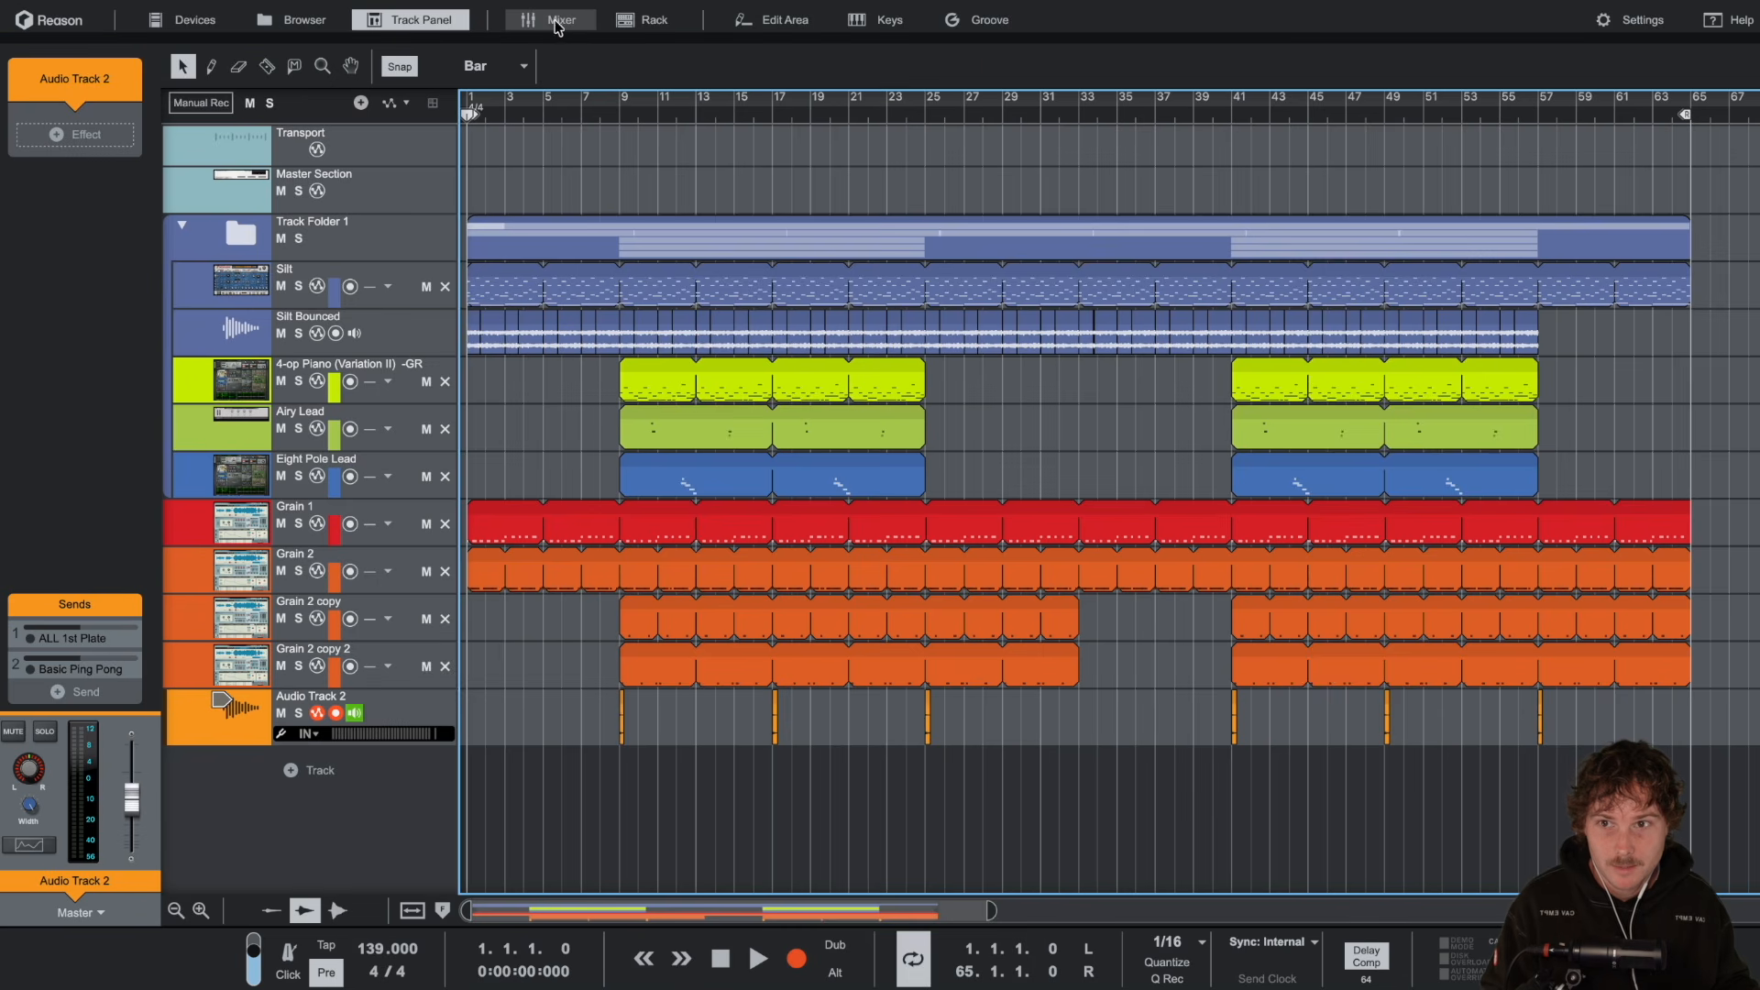
Step: Enlarge the mixer to full height and examine the channel strips' dynamics and EQ sections
left_click_drag(775, 31, 773, 624)
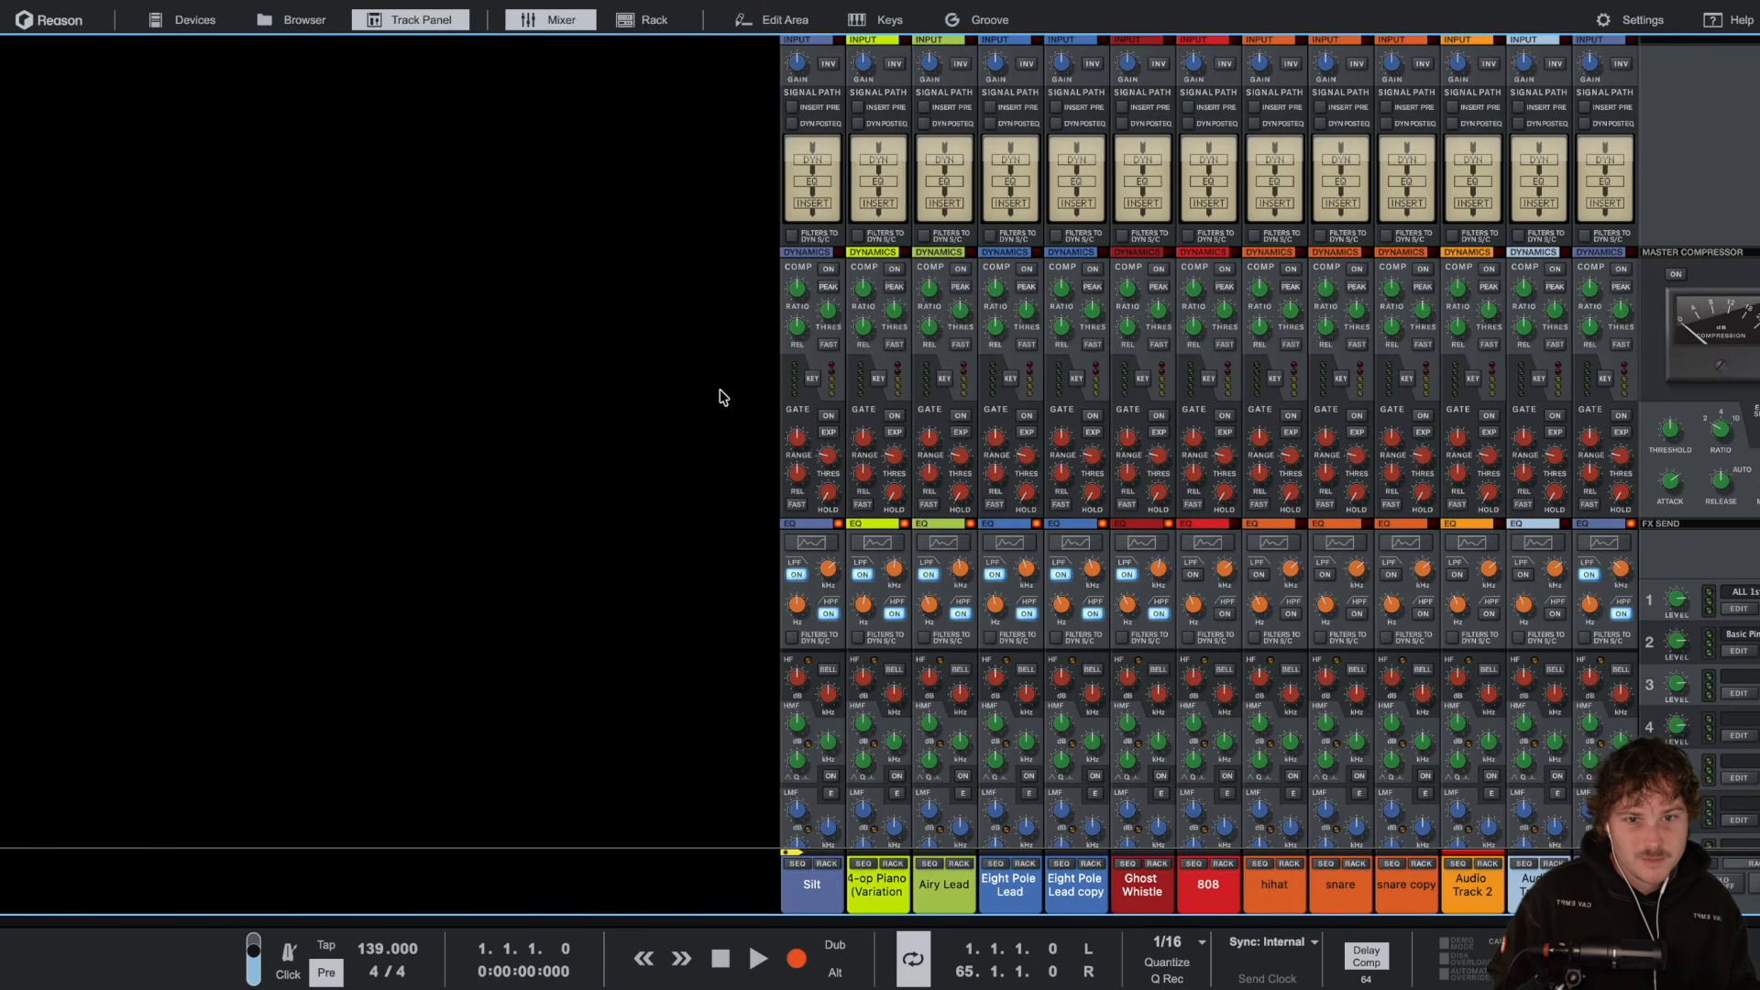
scroll(724, 398, "down", 1)
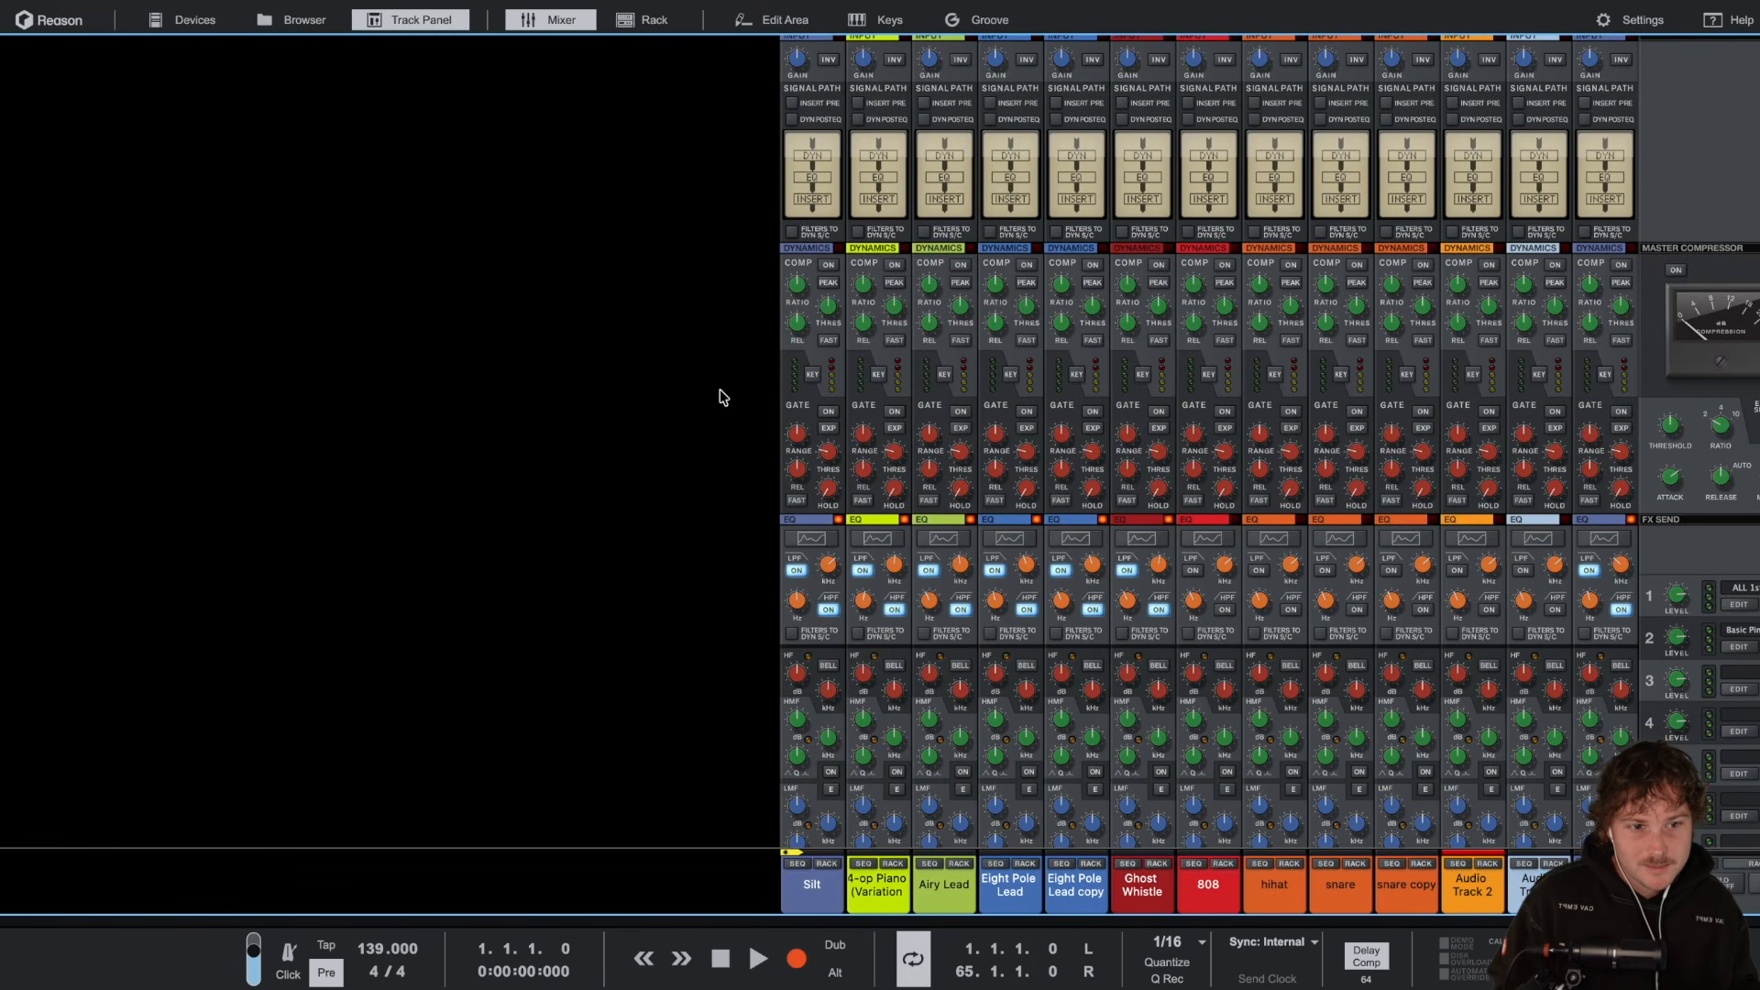
Step: Examine the mixer's inserts, sends, FX returns and faders, as well as the channel EQ and dynamics sections
scroll(724, 397, "down", 8)
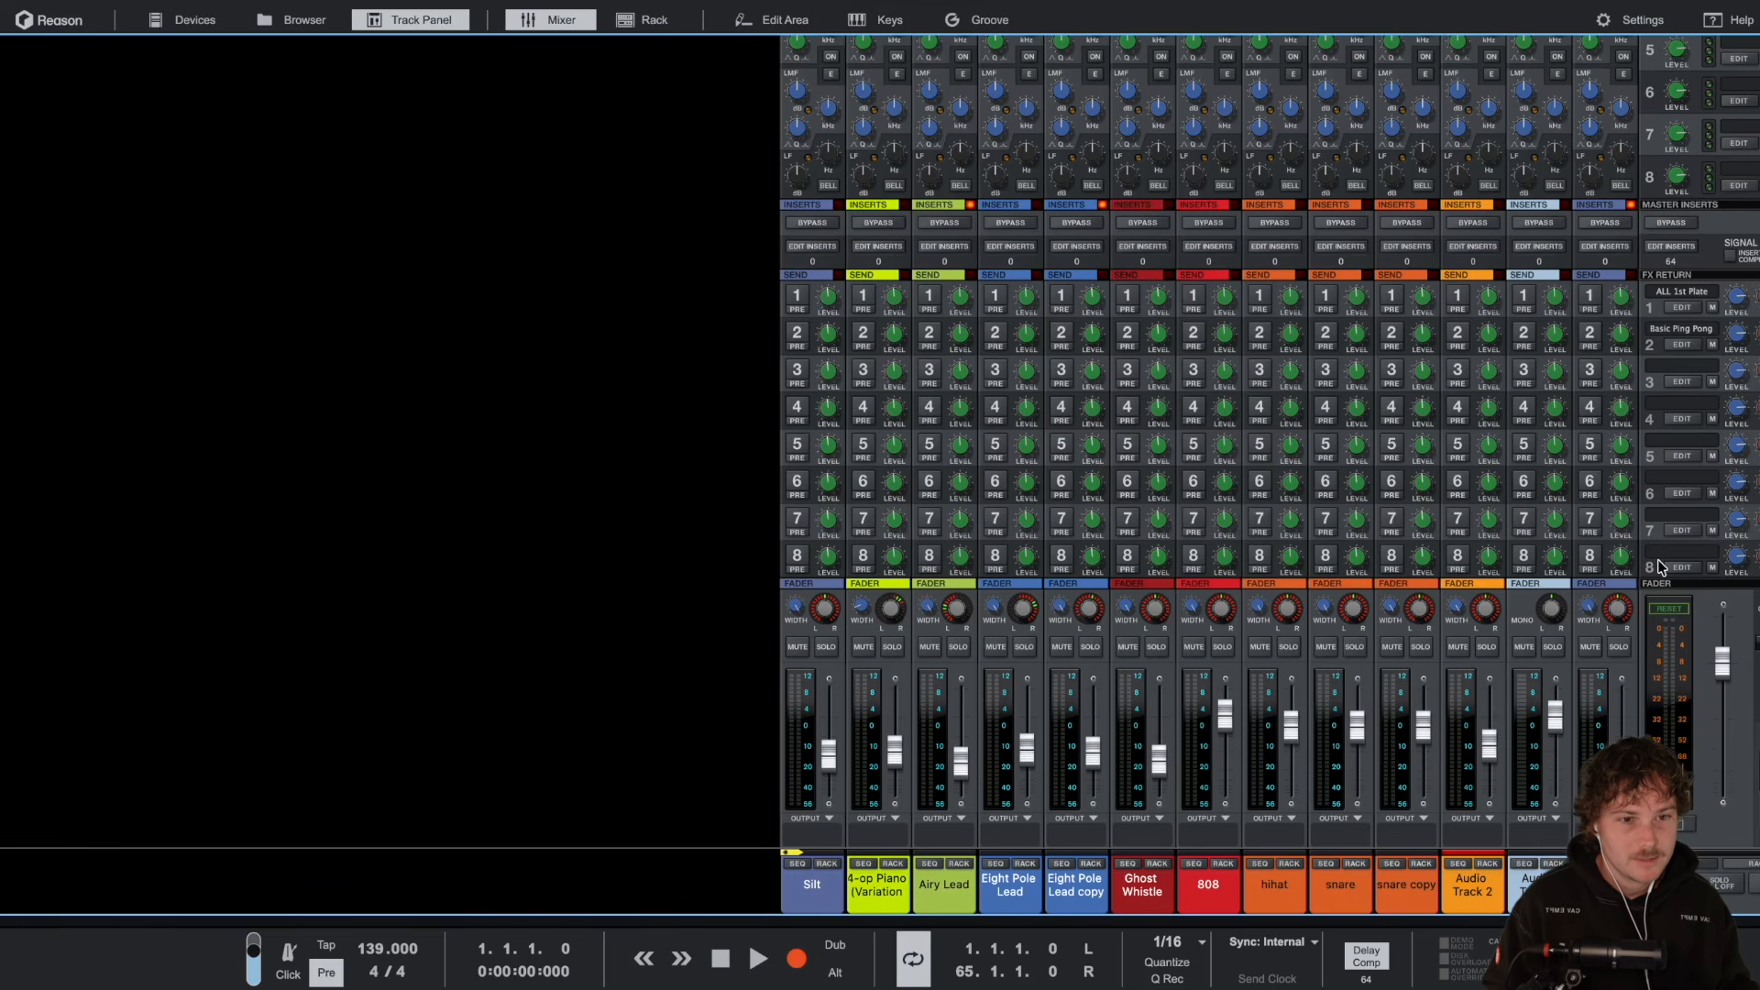
scroll(1436, 559, "up", 5)
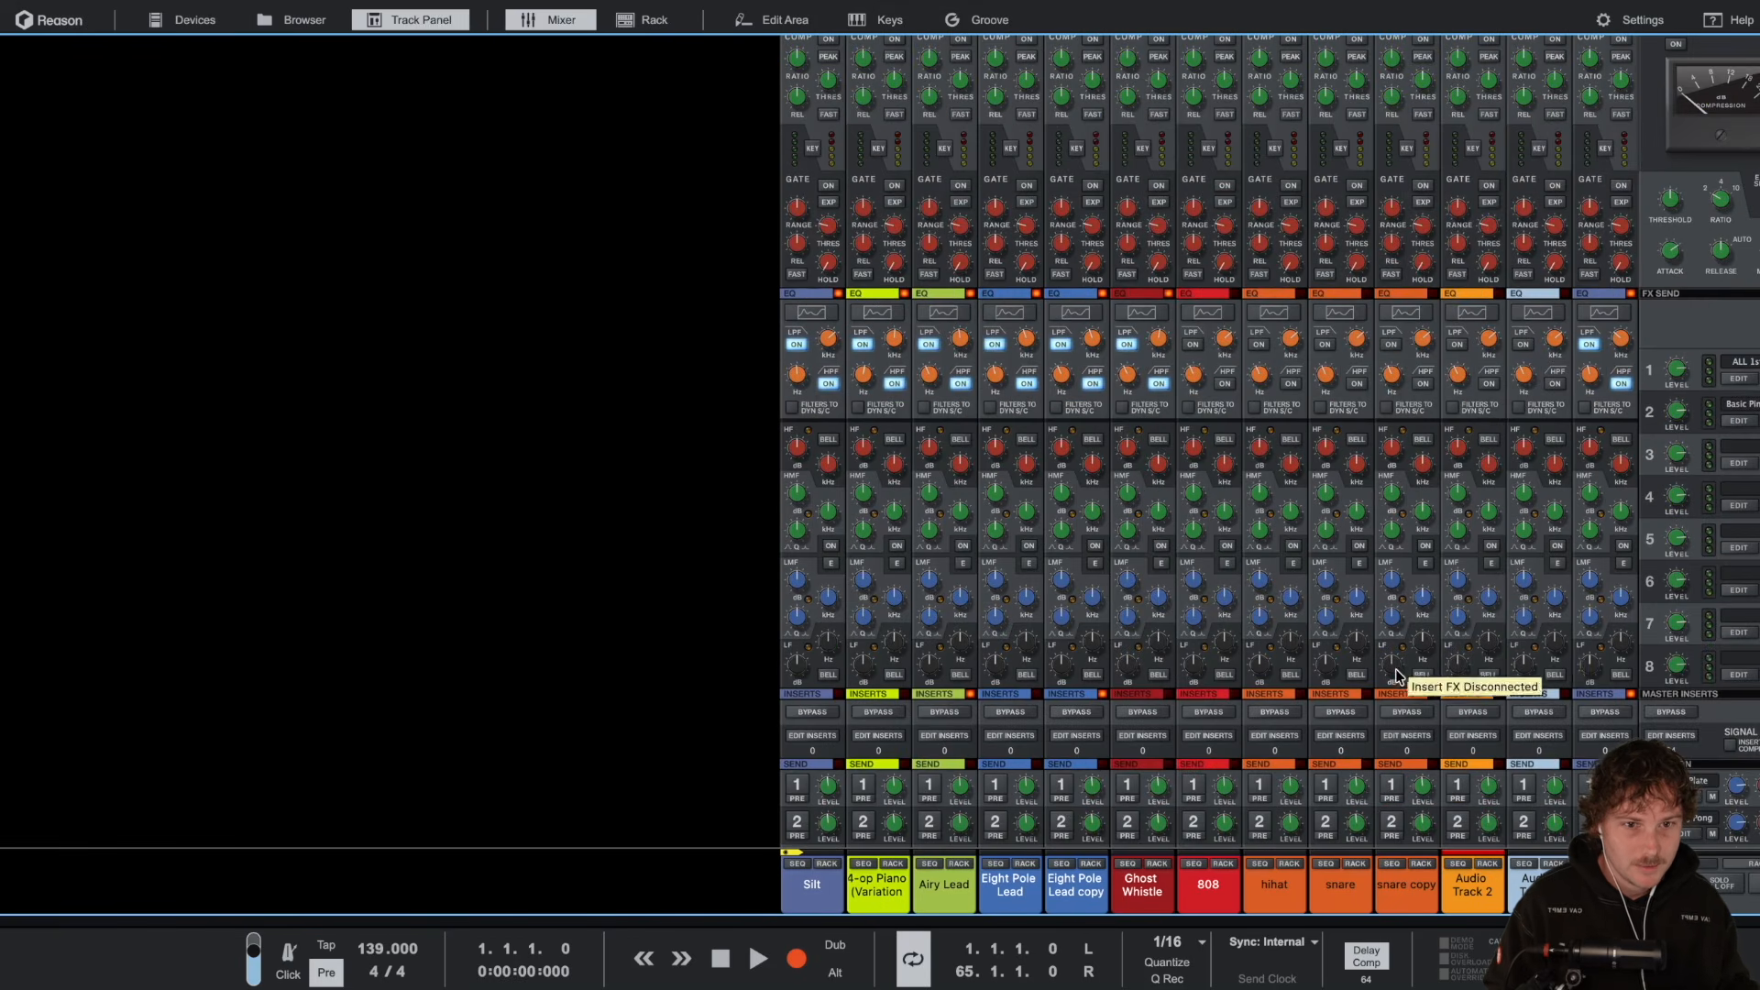
scroll(1436, 559, "up", 3)
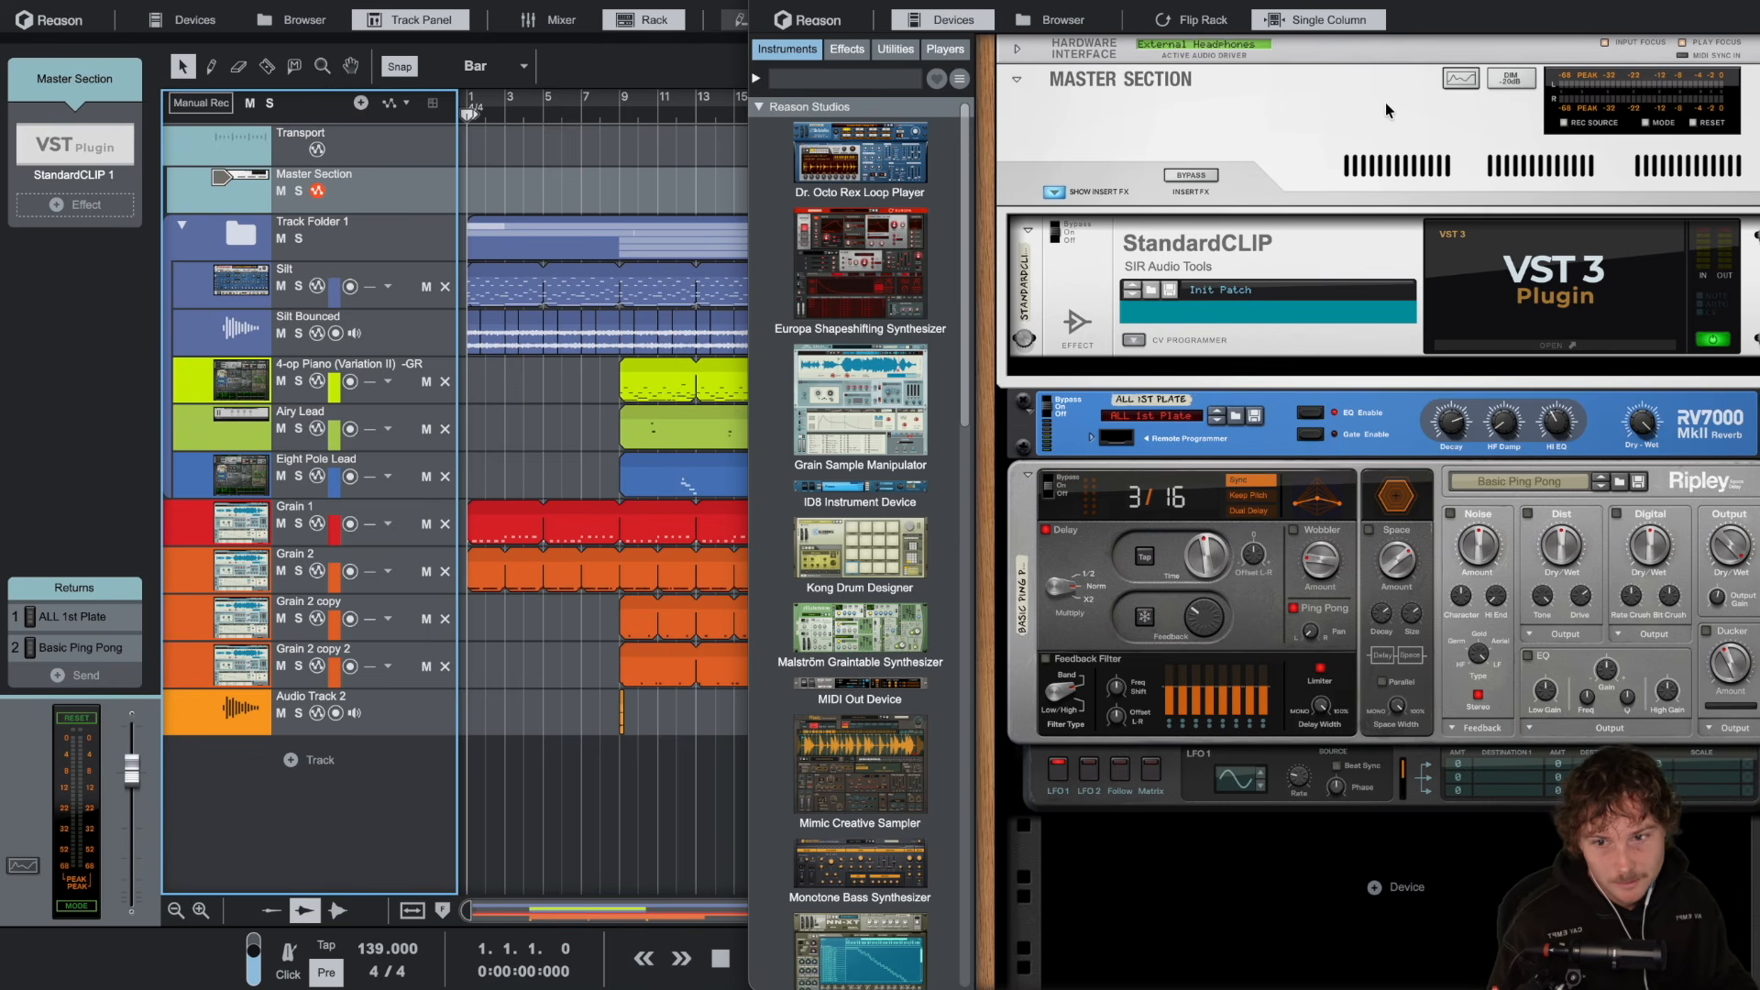
Step: Inspect the rack's RV7000 reverb, Ripley delay and StandardCLIP devices, and the options for adding an effect to the master inserts
left_click(676, 32)
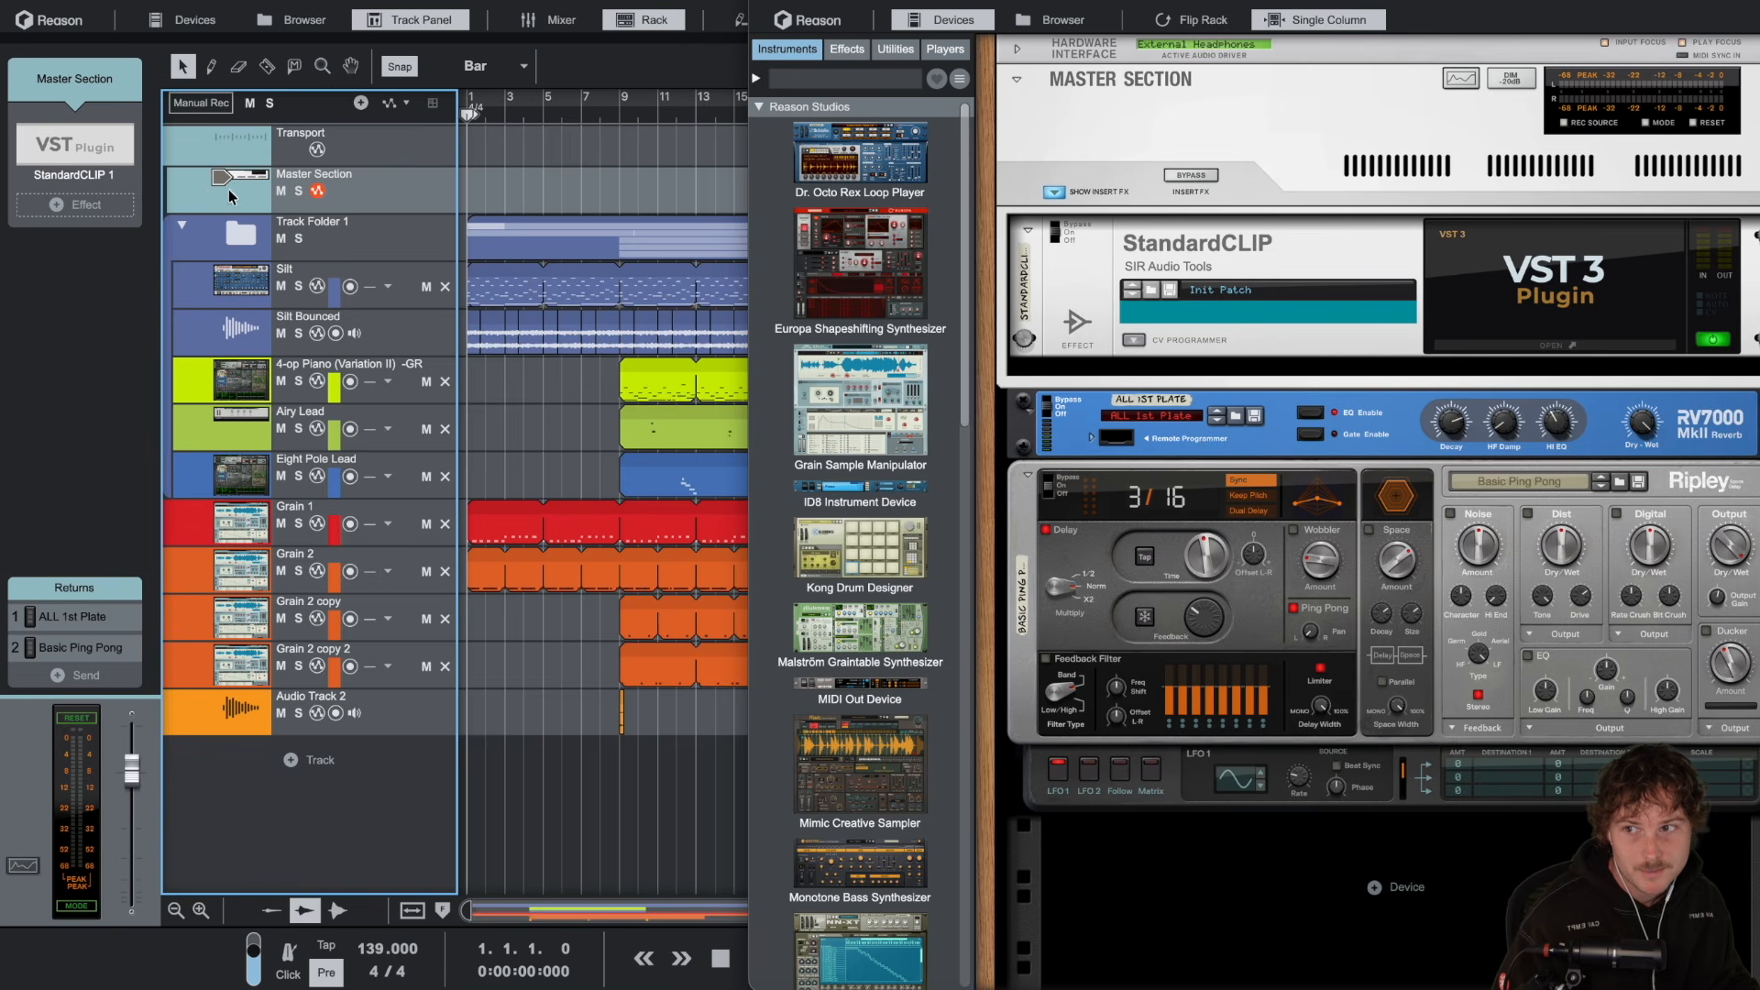
left_click(1031, 443)
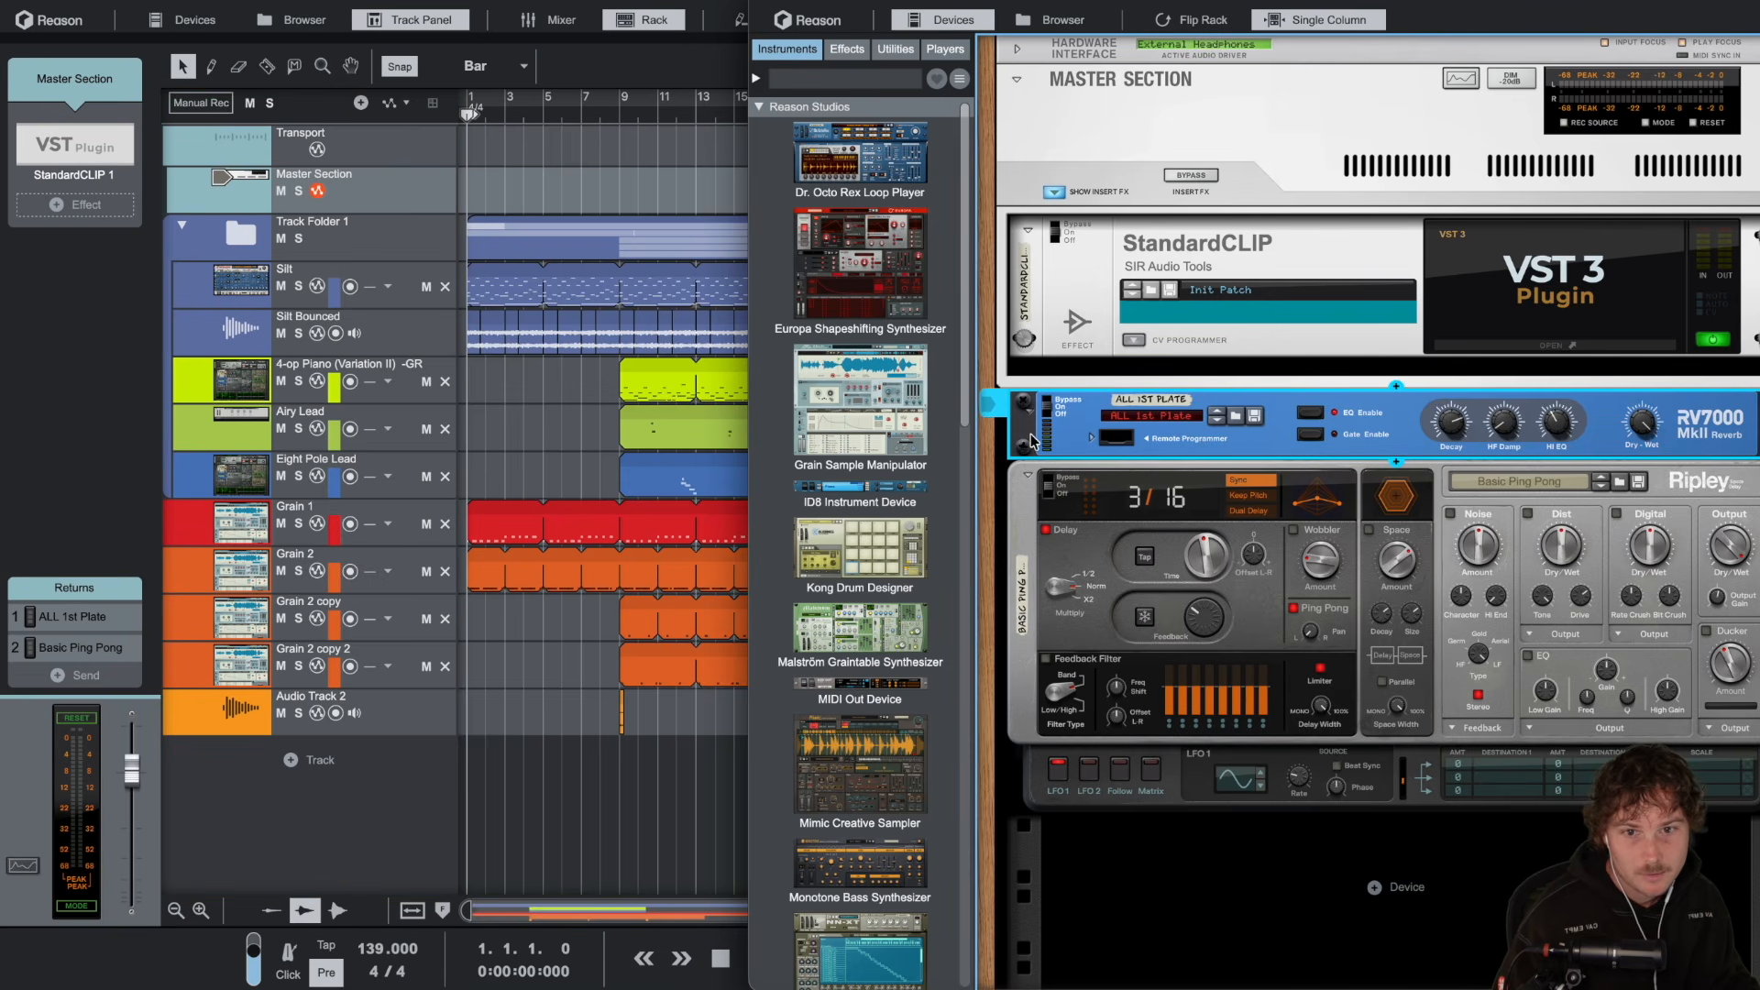
left_click(1038, 530)
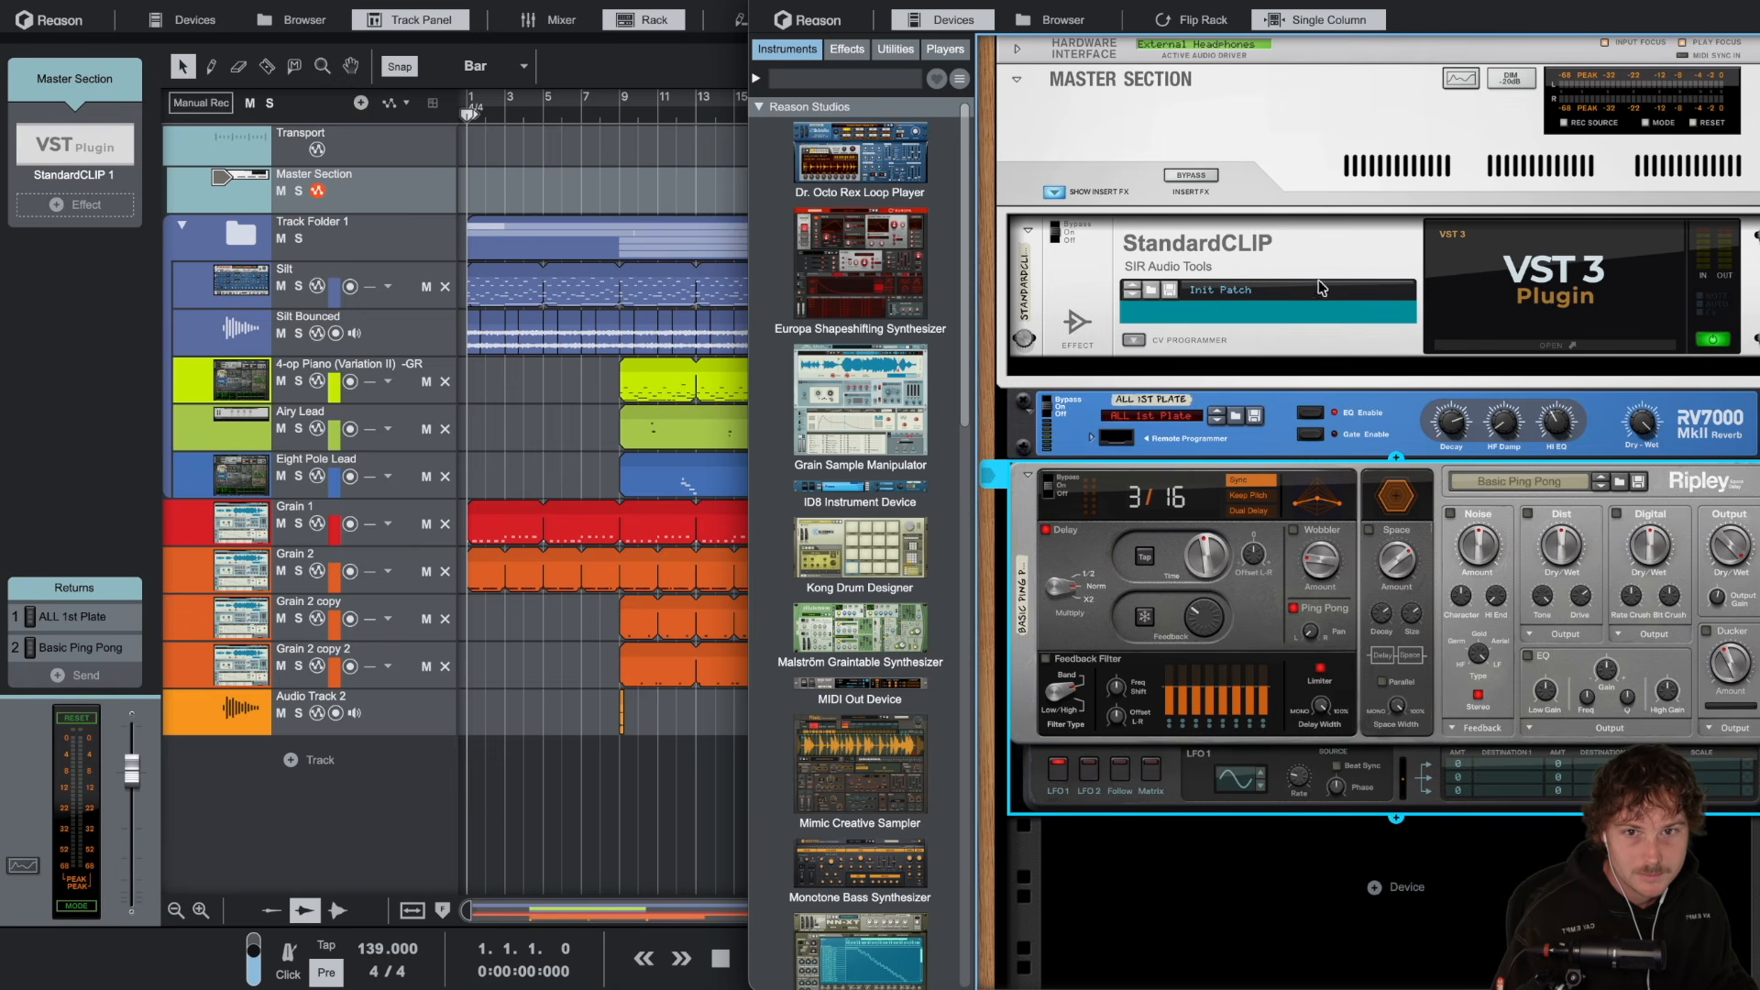
left_click(1083, 360)
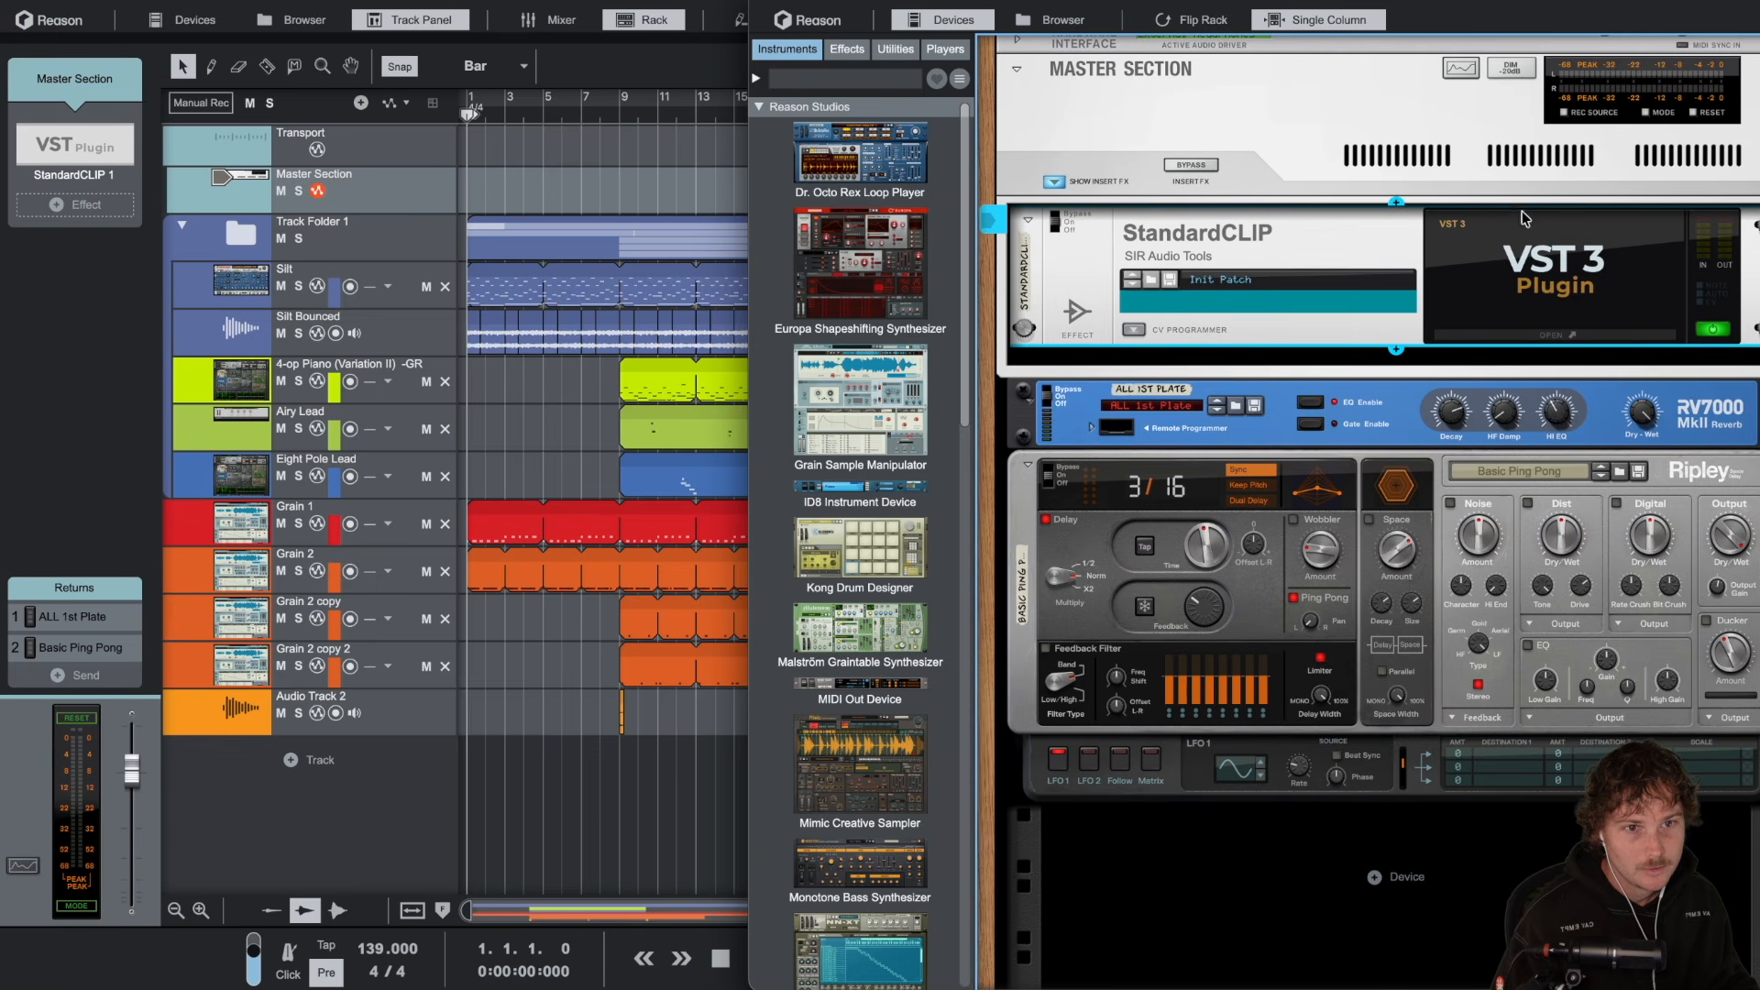
left_click(1574, 334)
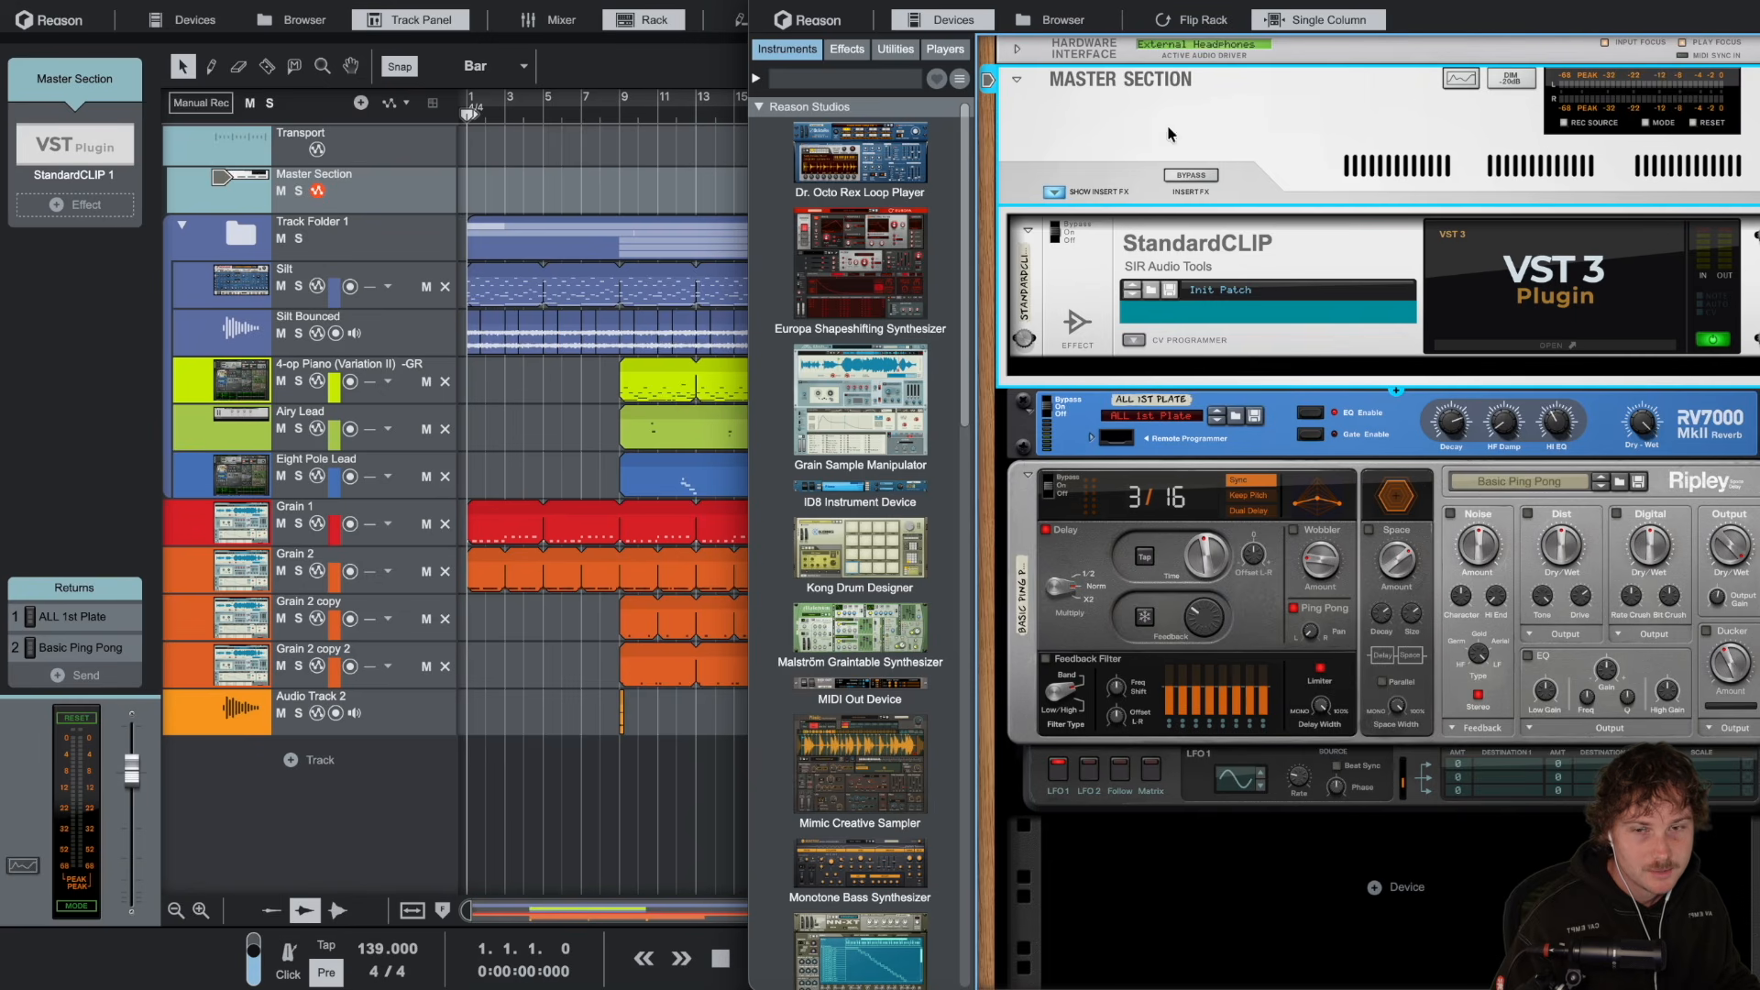
left_click(1393, 363)
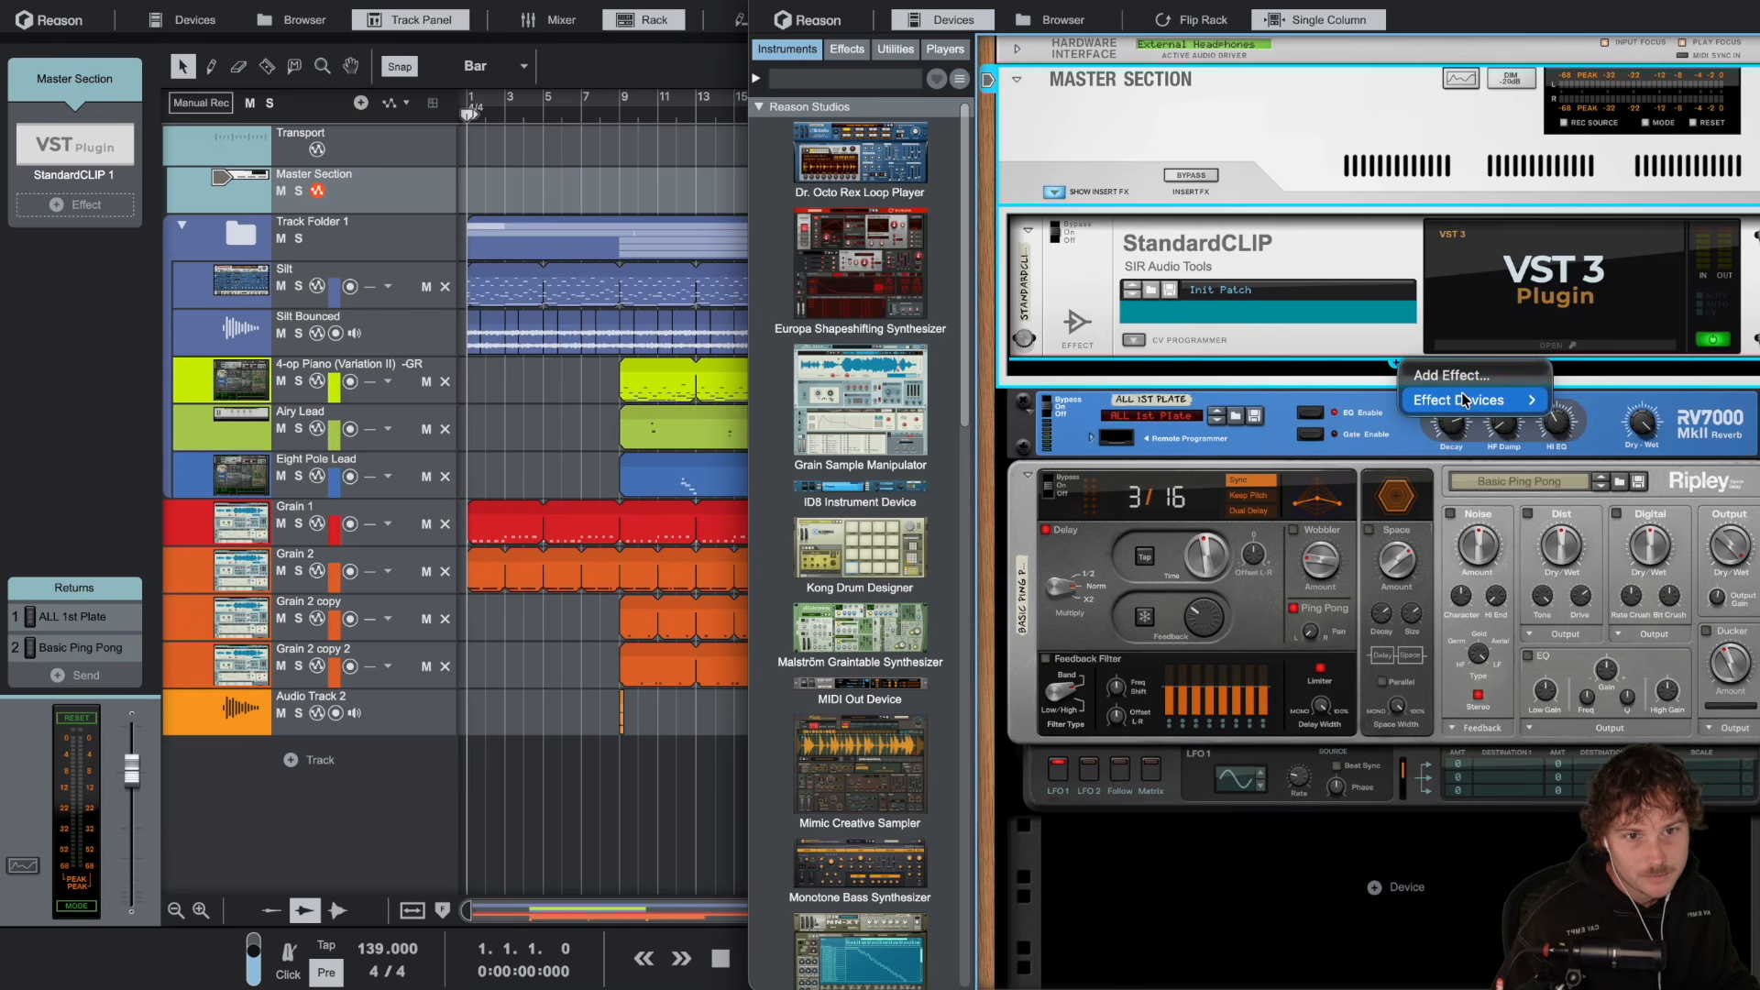
mouse_move(1464, 400)
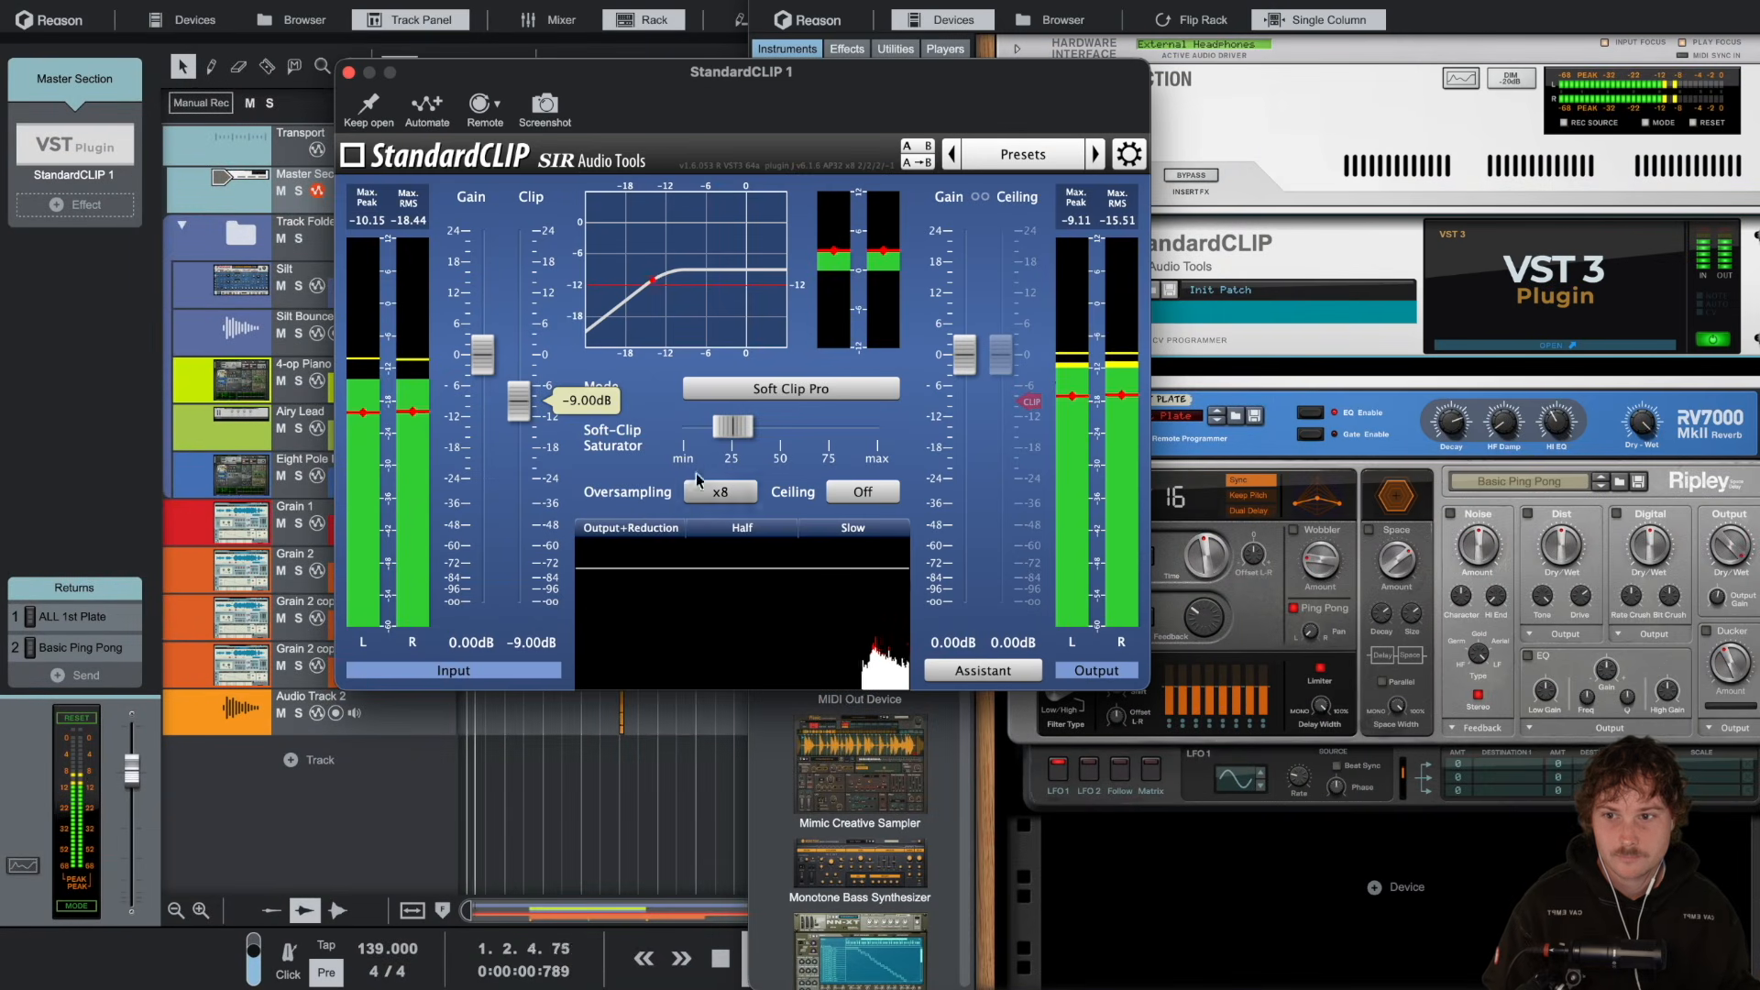
Step: Lower the clip level of the StandardCLIP plugin on the master section while the track plays
left_click_drag(521, 409, 519, 500)
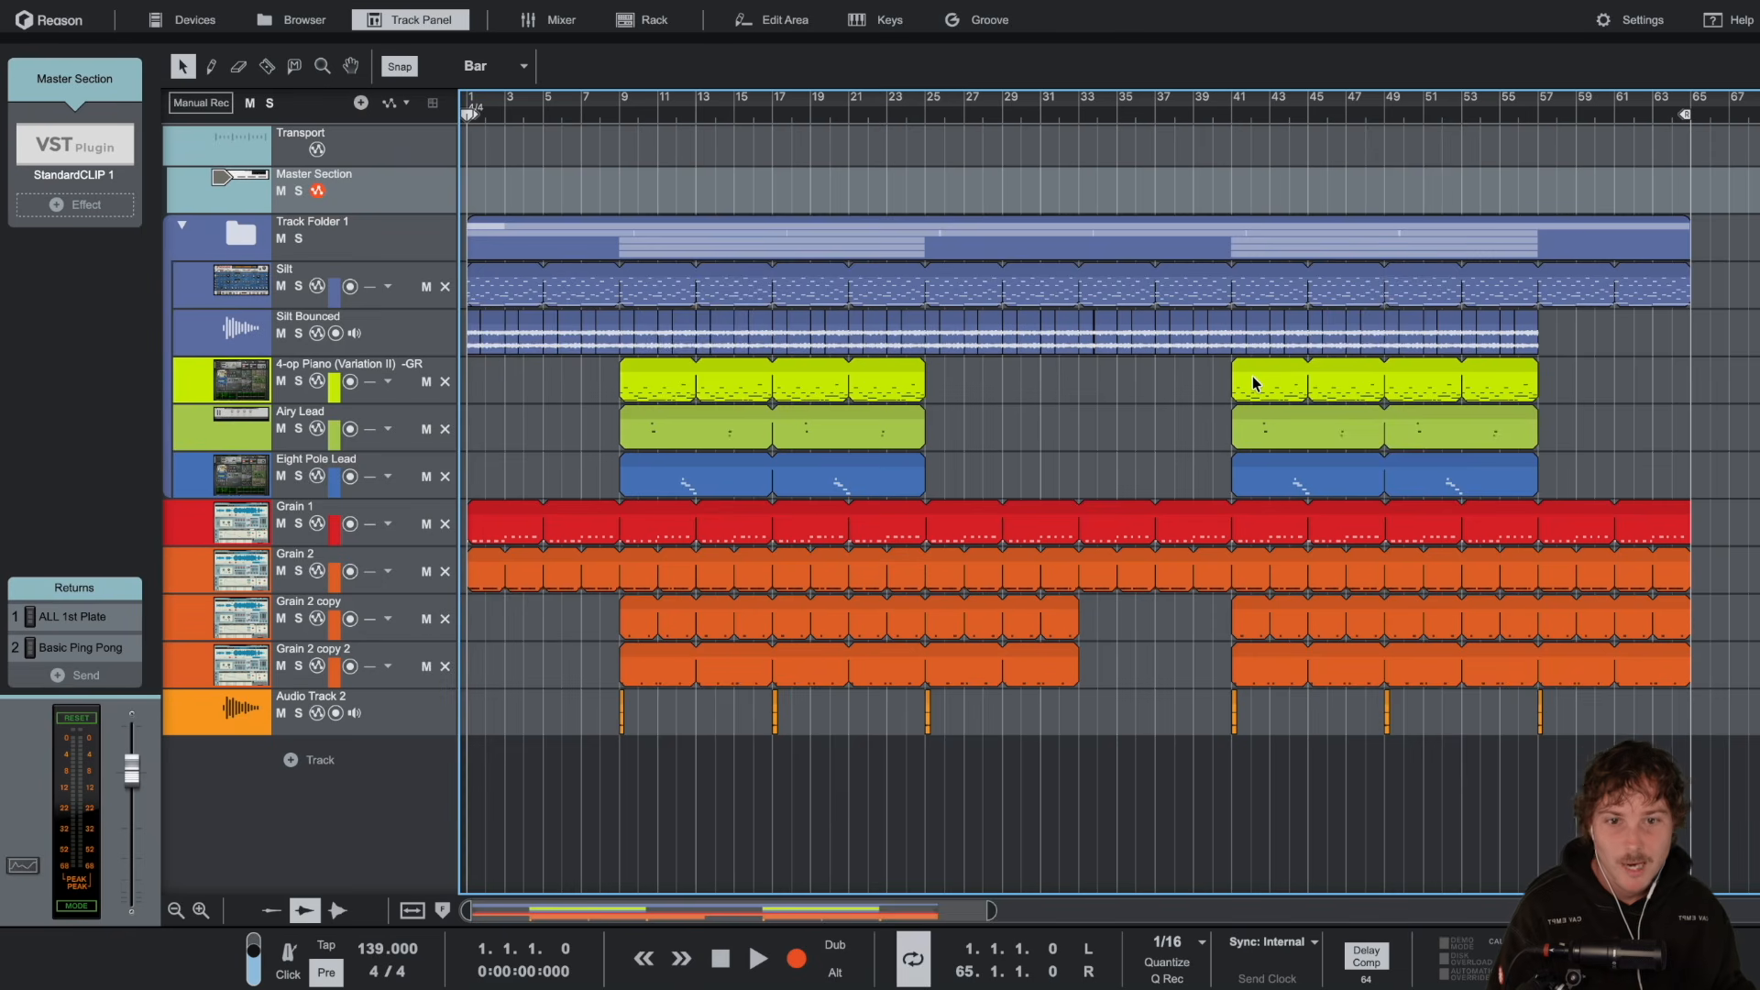
Step: Review the song's audio export and mixer channel bounce options, and play the arrangement from the start
left_click(122, 1)
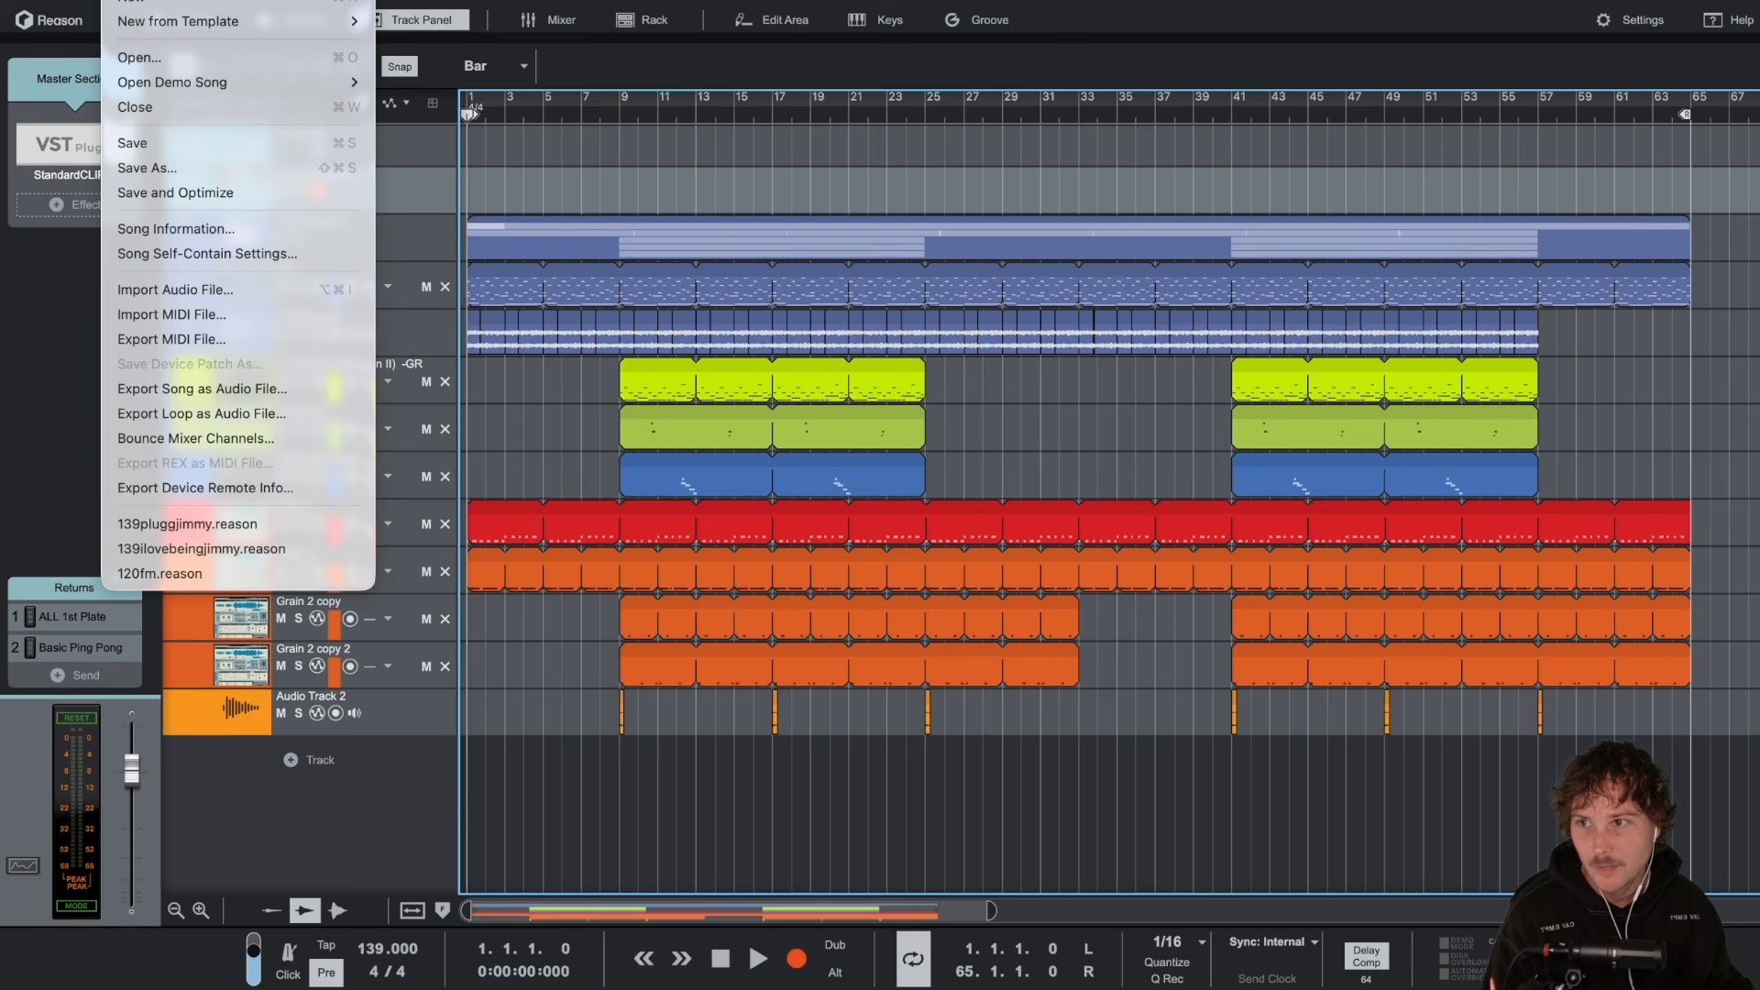
mouse_move(140, 29)
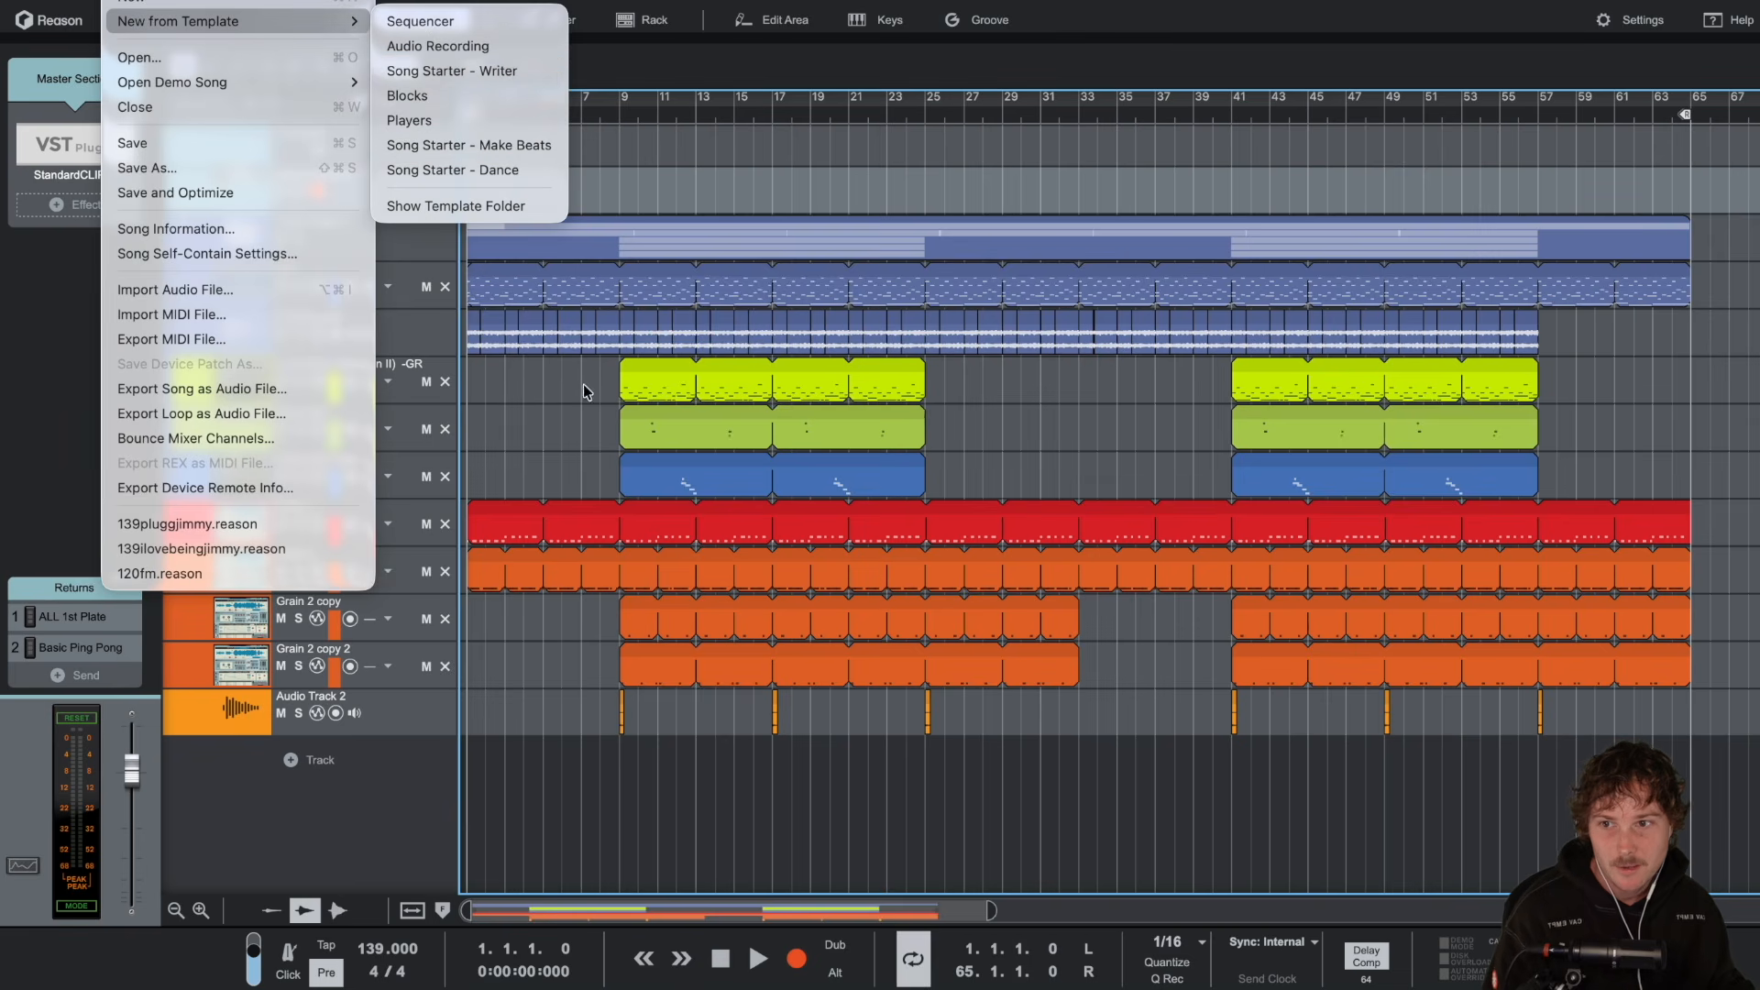
left_click(473, 394)
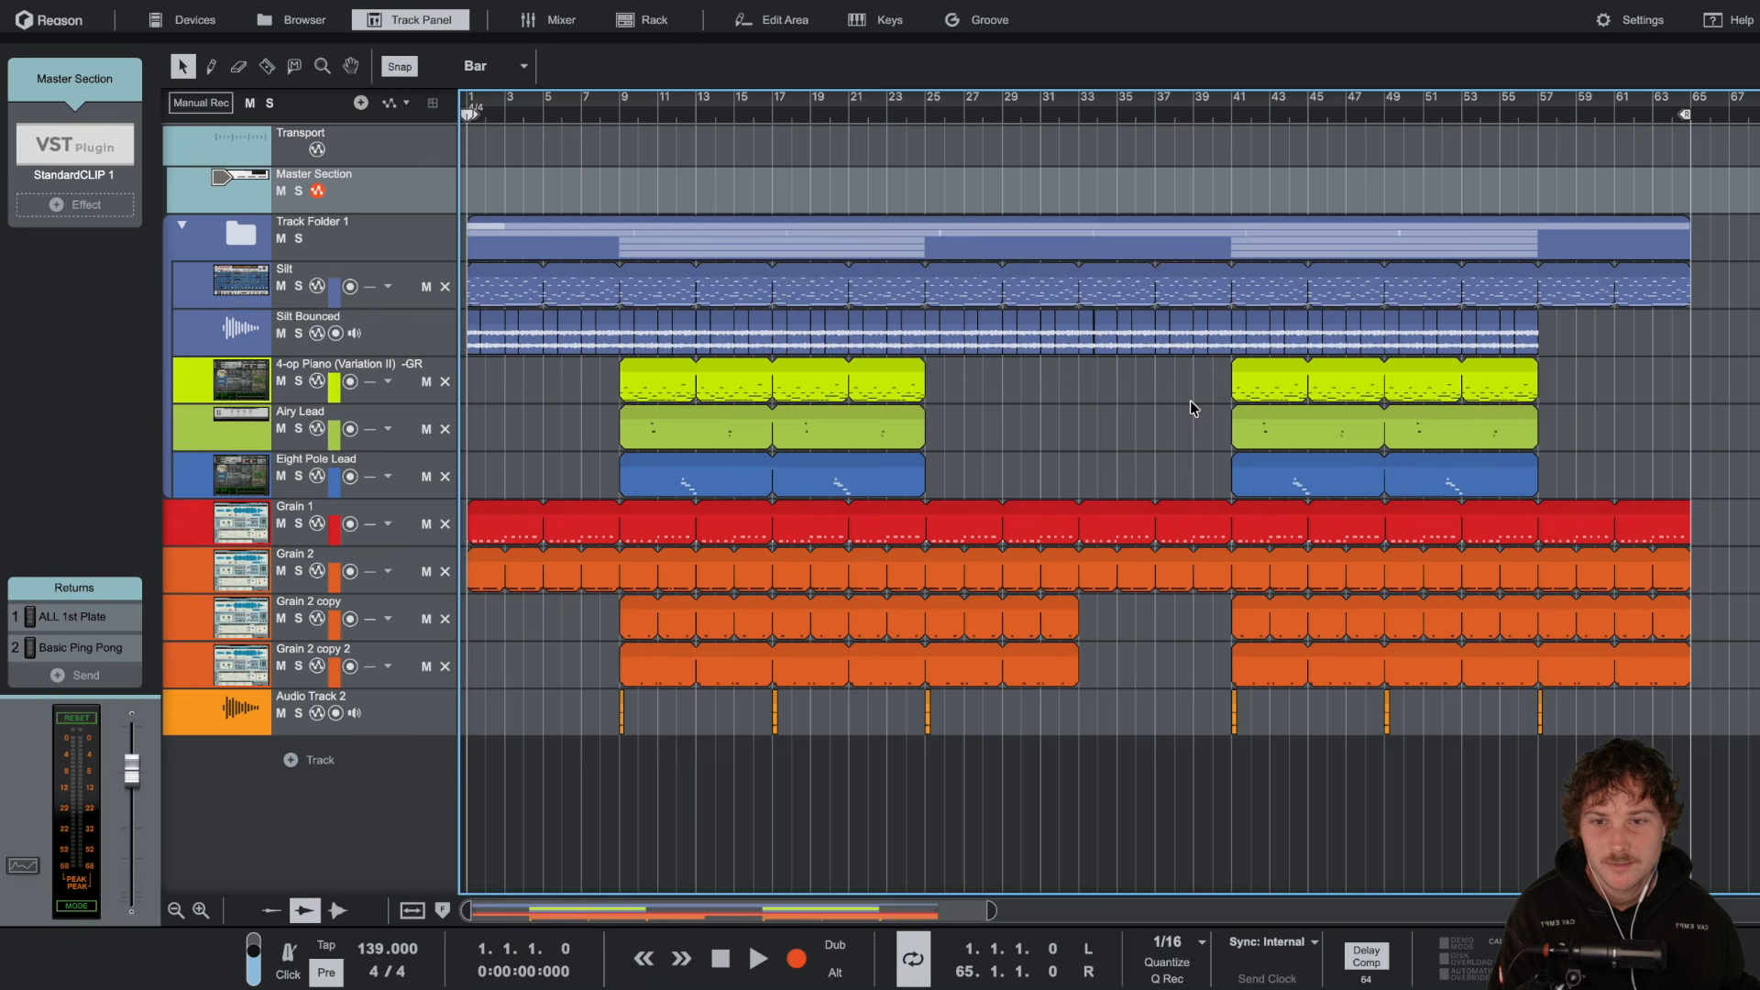
key("space")
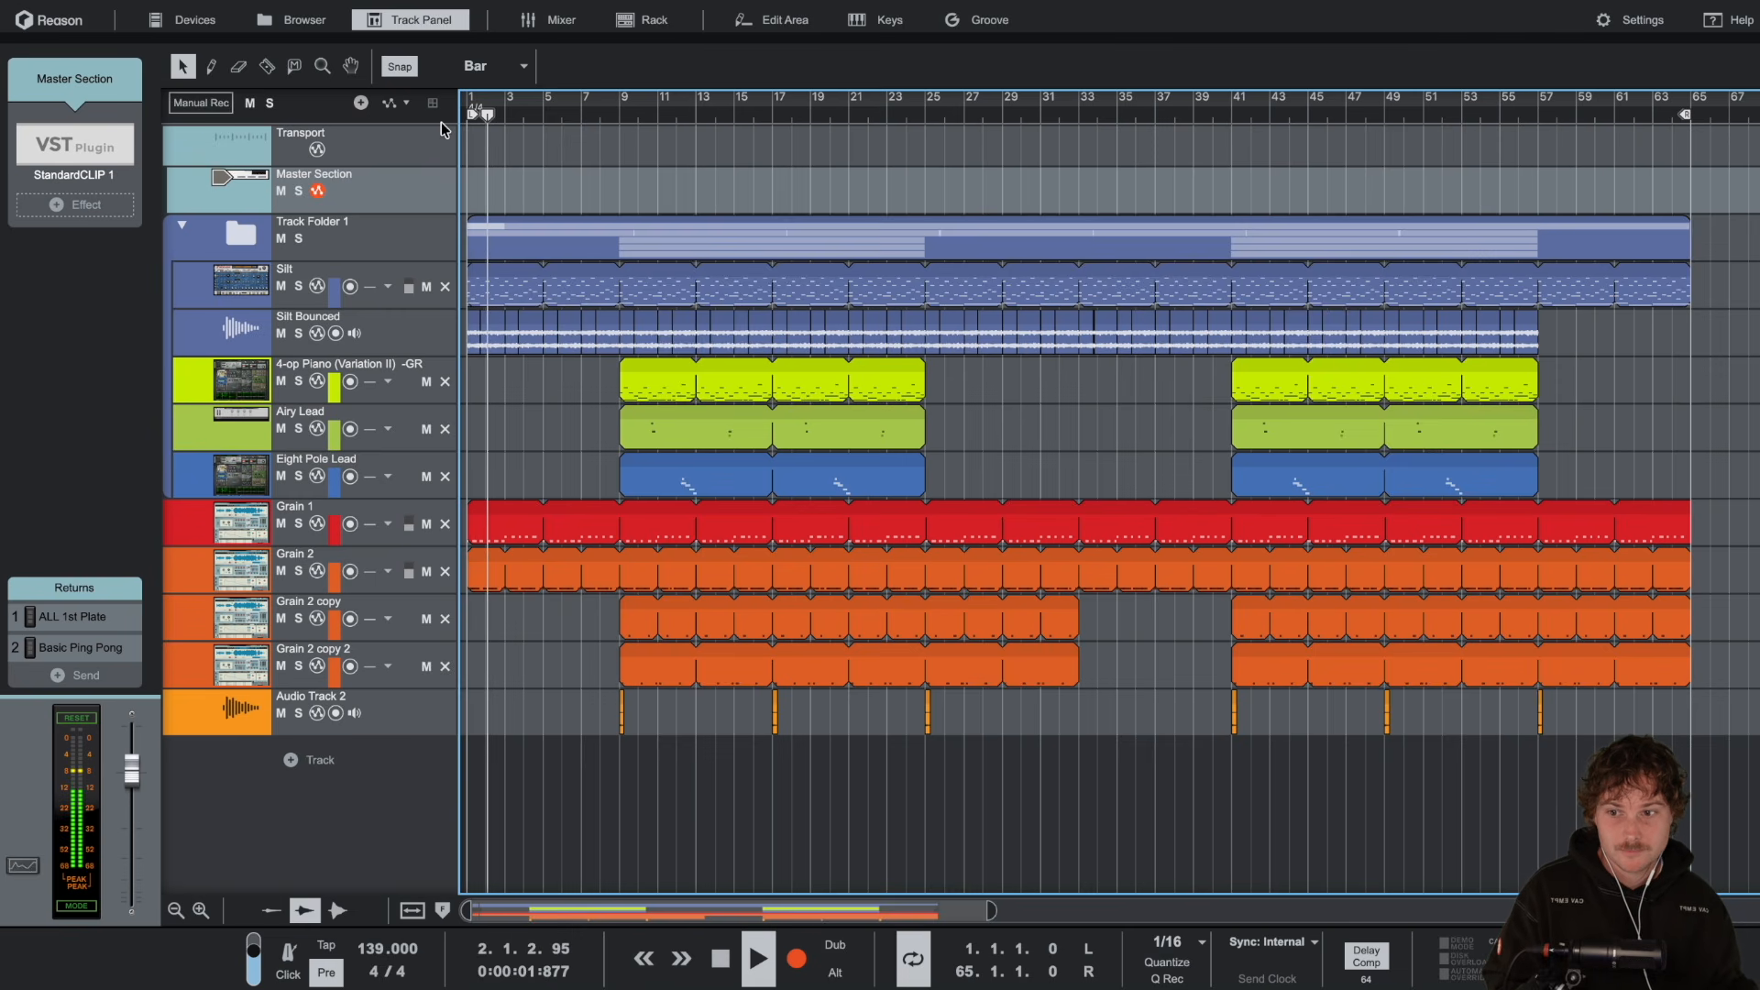